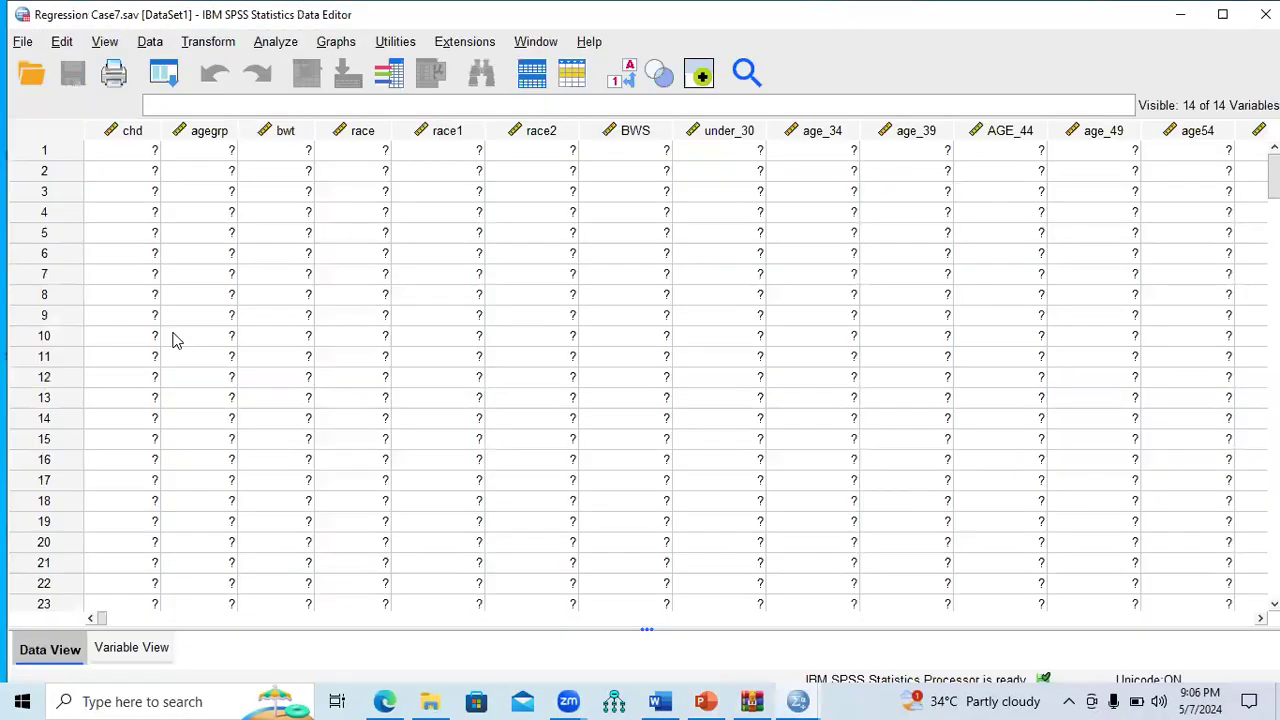
Step: Delete the seven age dummy variables under_30 through Age_59 in Variable View
click(128, 652)
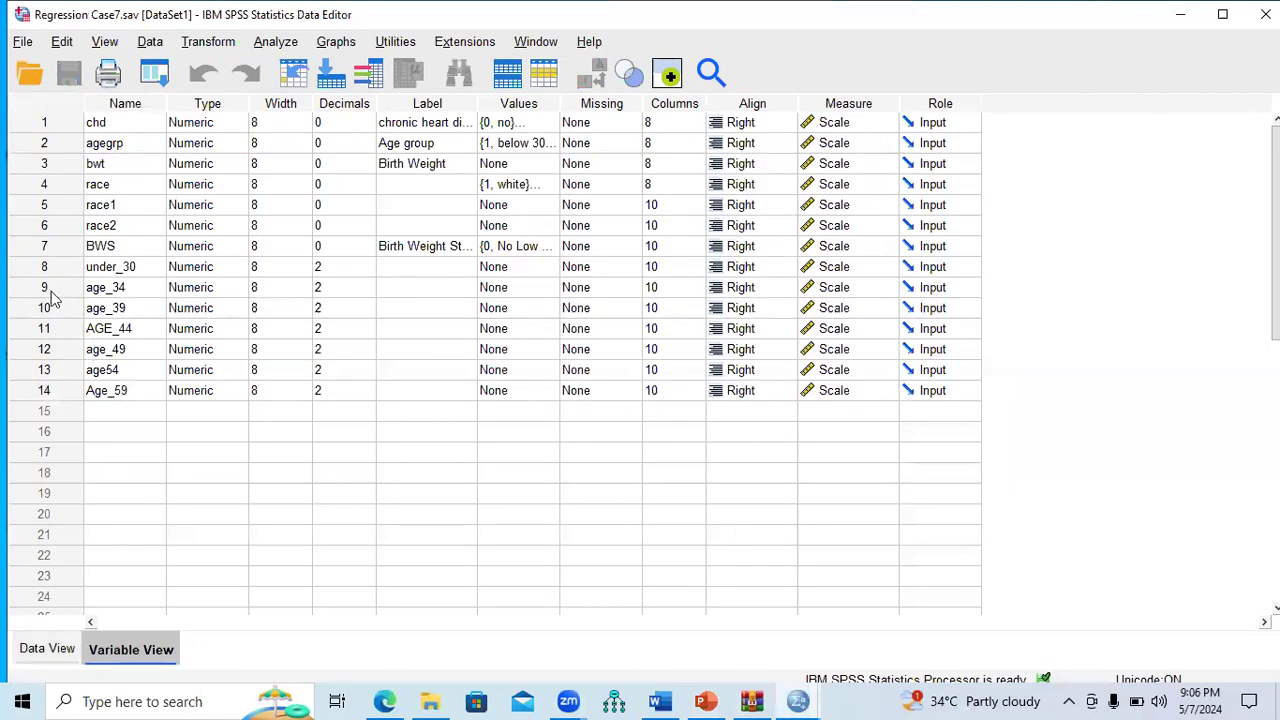
drag(43, 270, 68, 392)
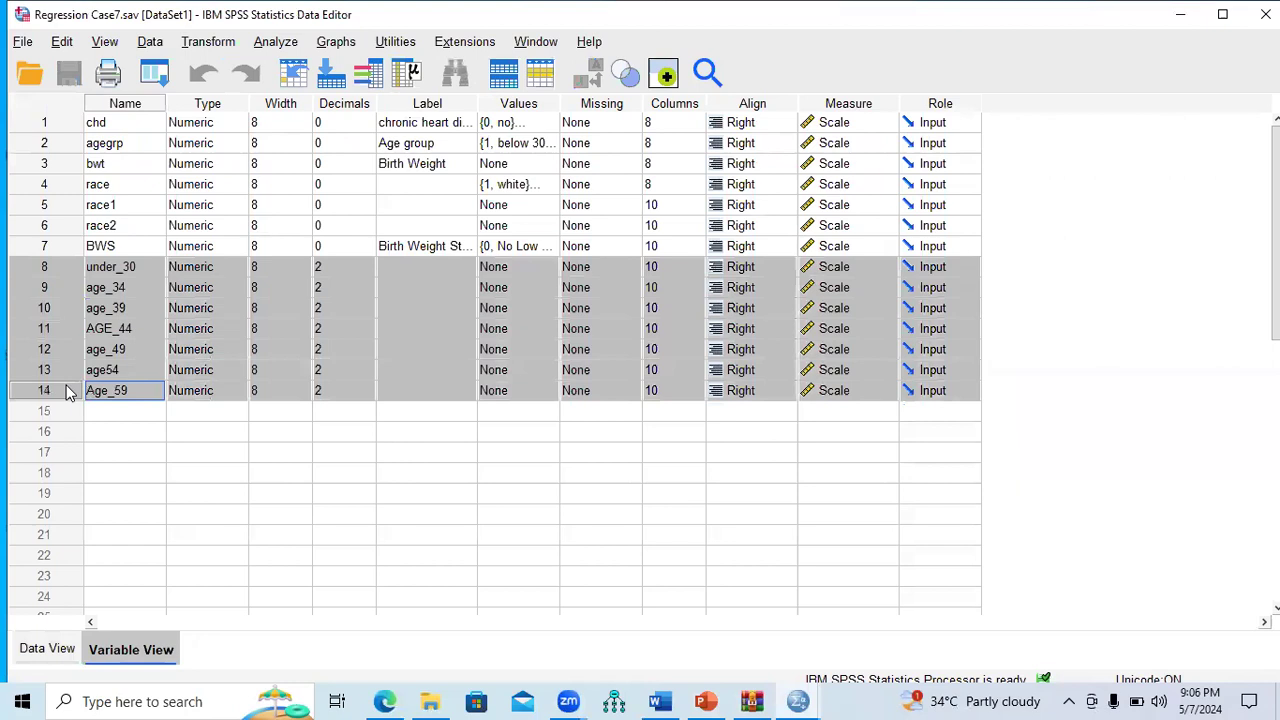
right_click(52, 307)
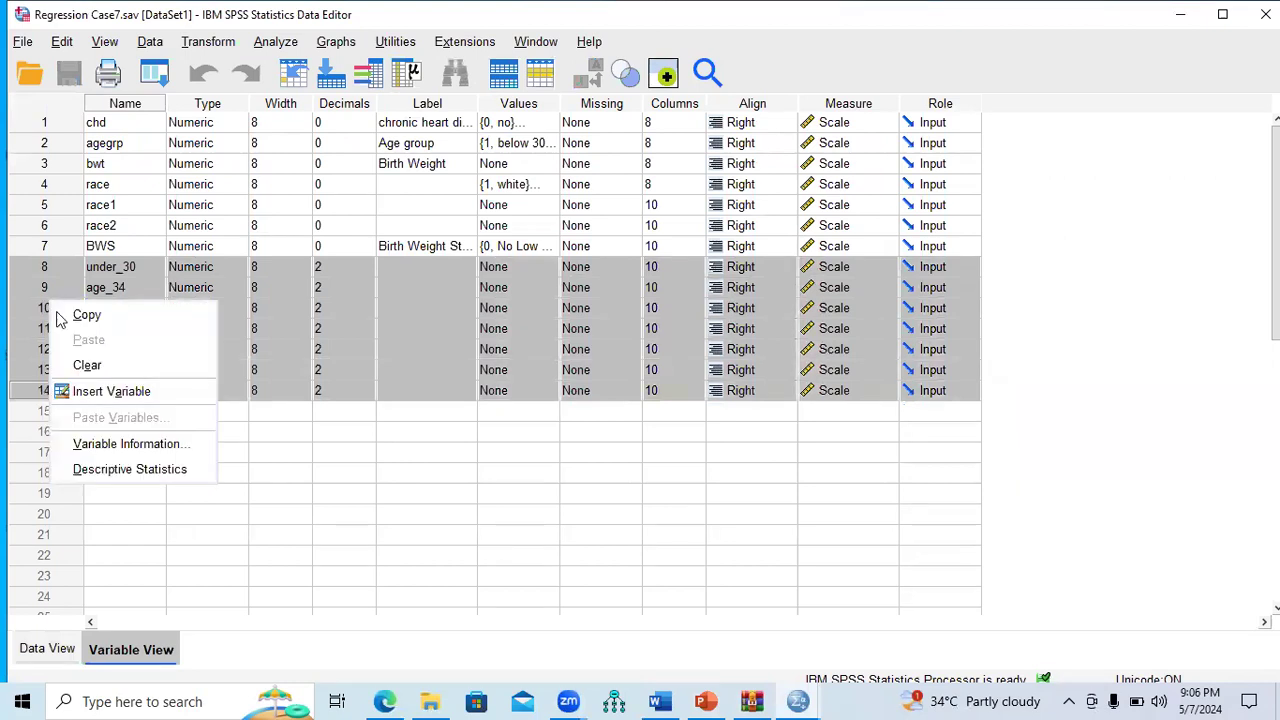
click(86, 366)
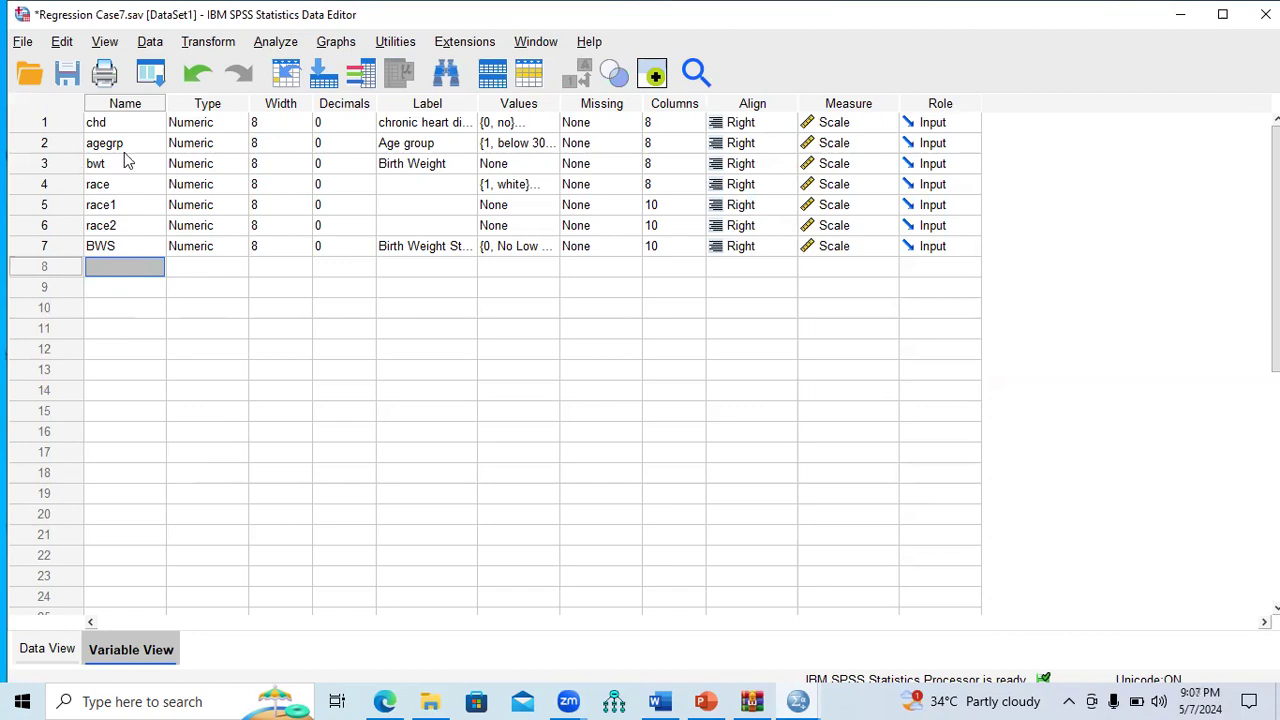
click(68, 126)
click(64, 143)
click(58, 125)
click(63, 140)
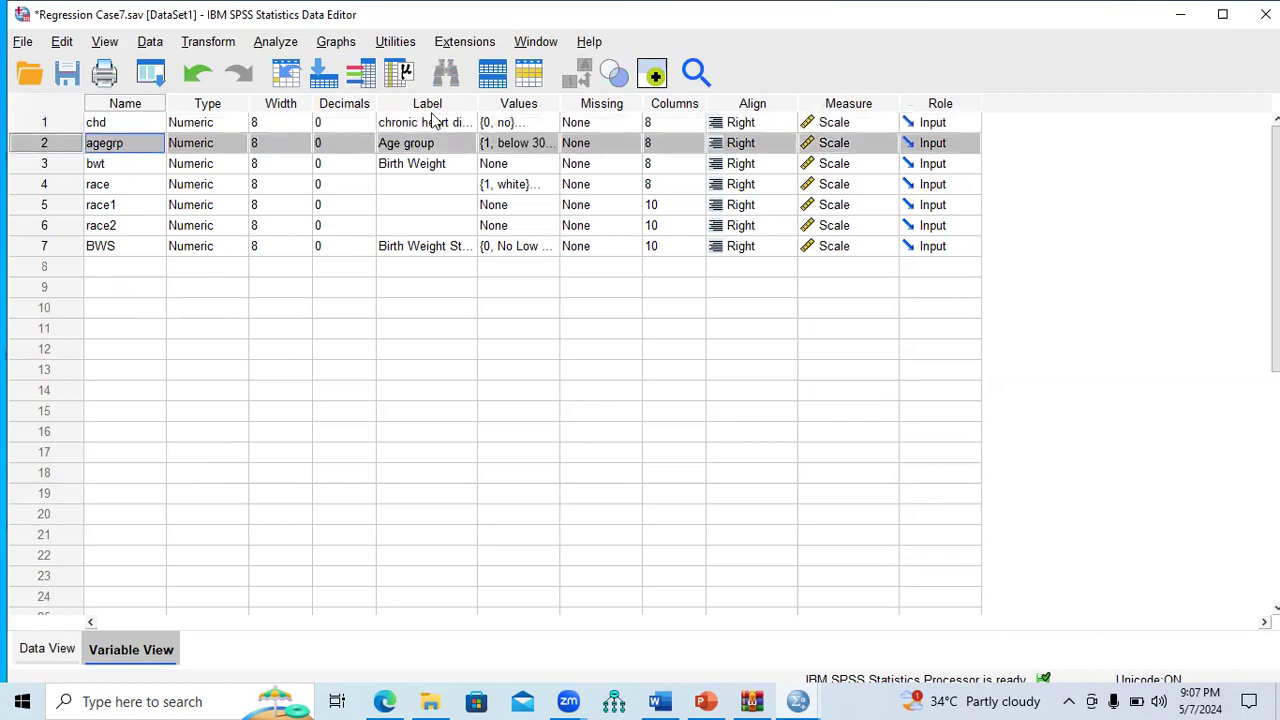
click(555, 145)
click(553, 143)
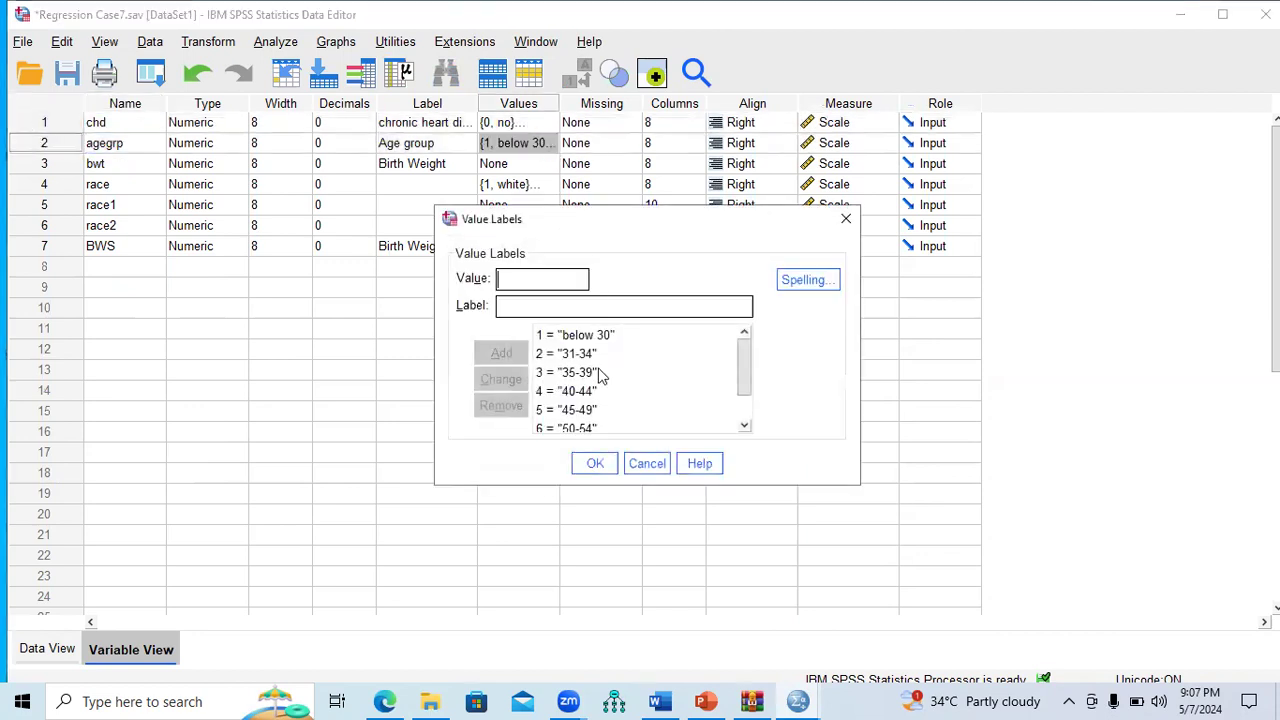
drag(743, 378, 740, 414)
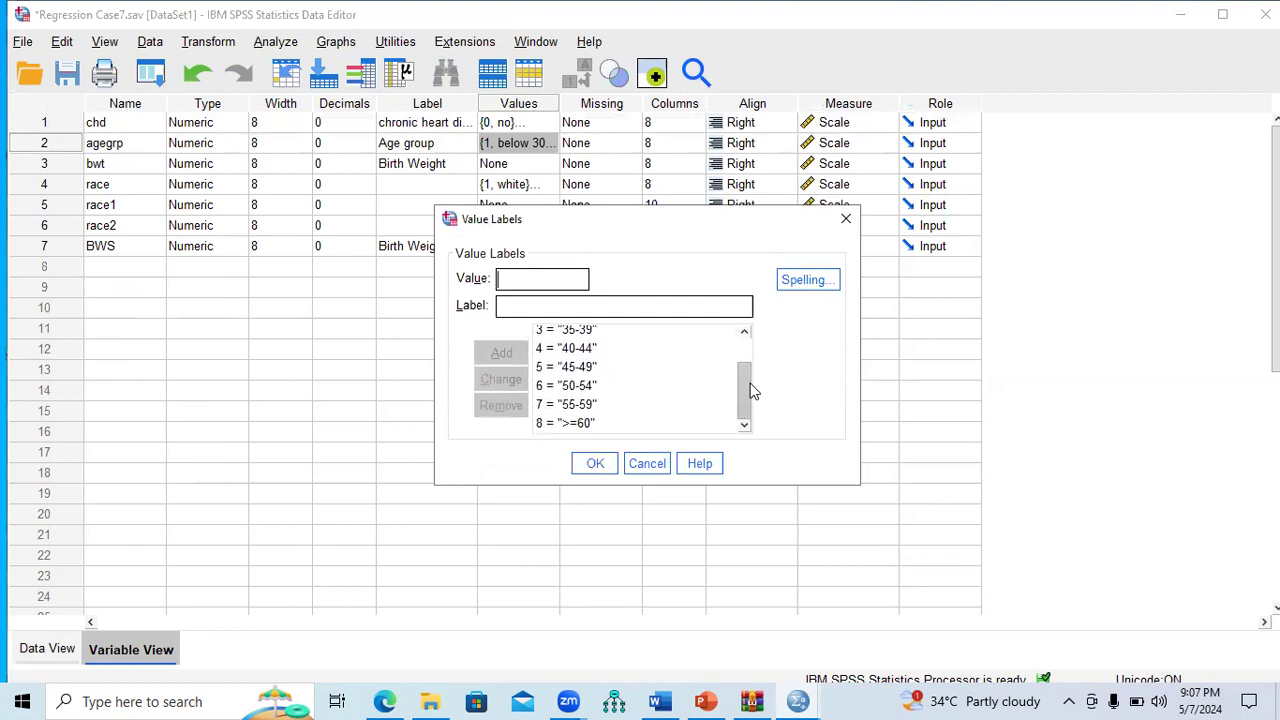
drag(752, 390, 750, 349)
click(552, 341)
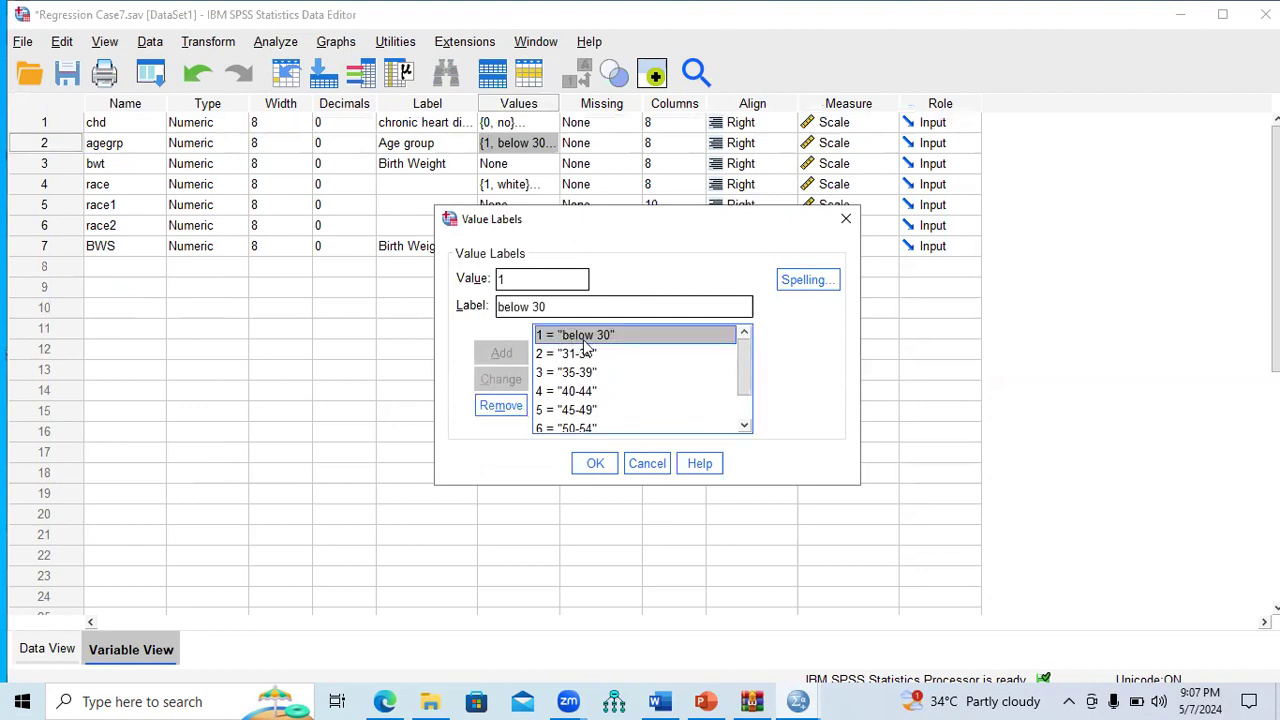
click(574, 357)
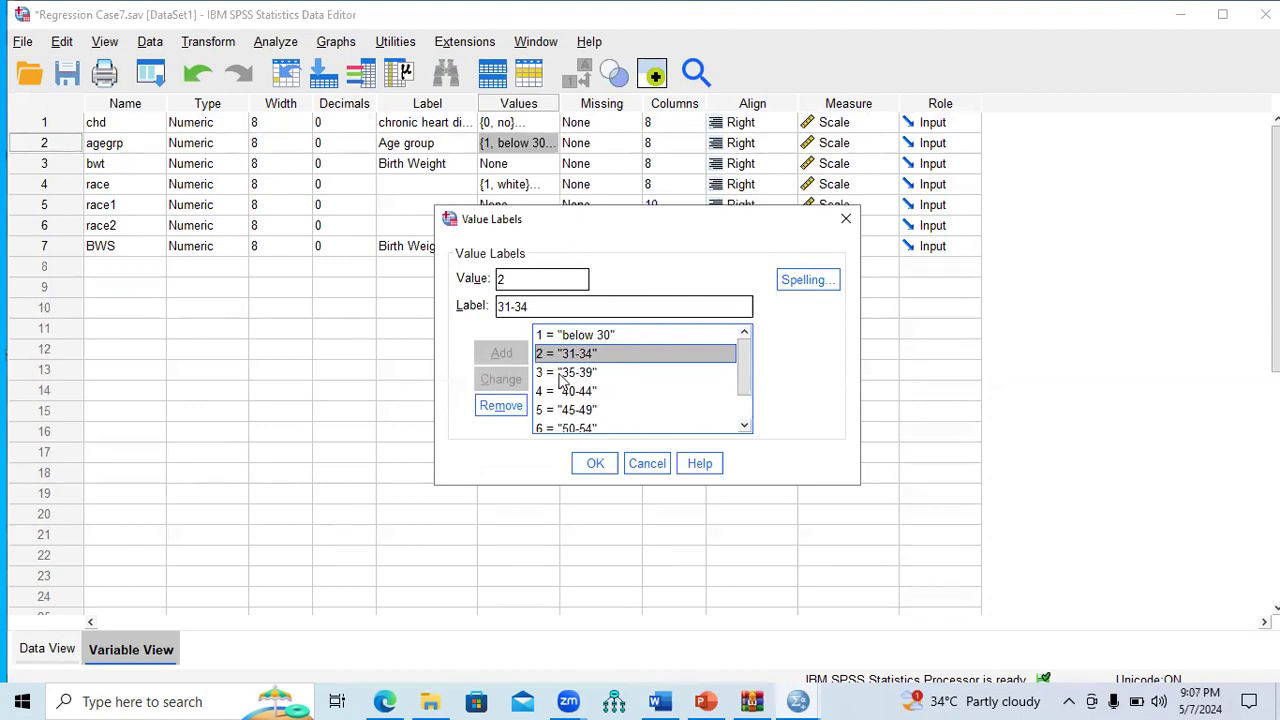
click(560, 374)
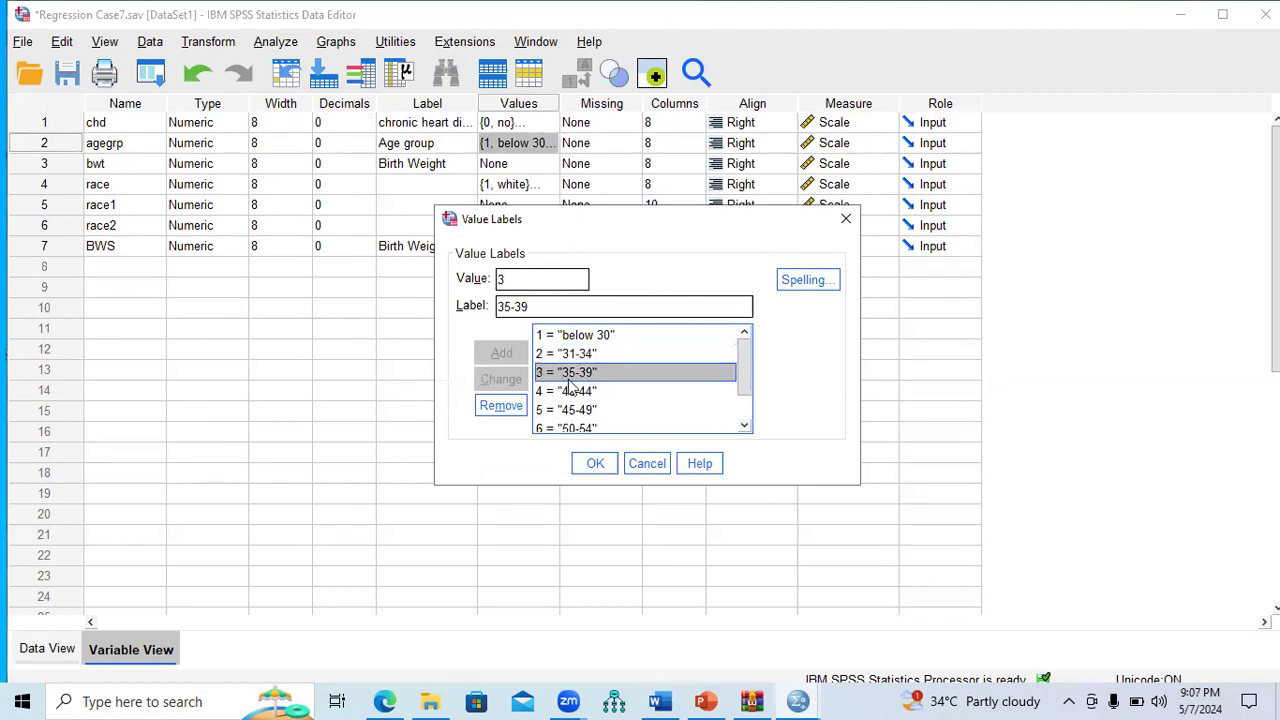
click(742, 385)
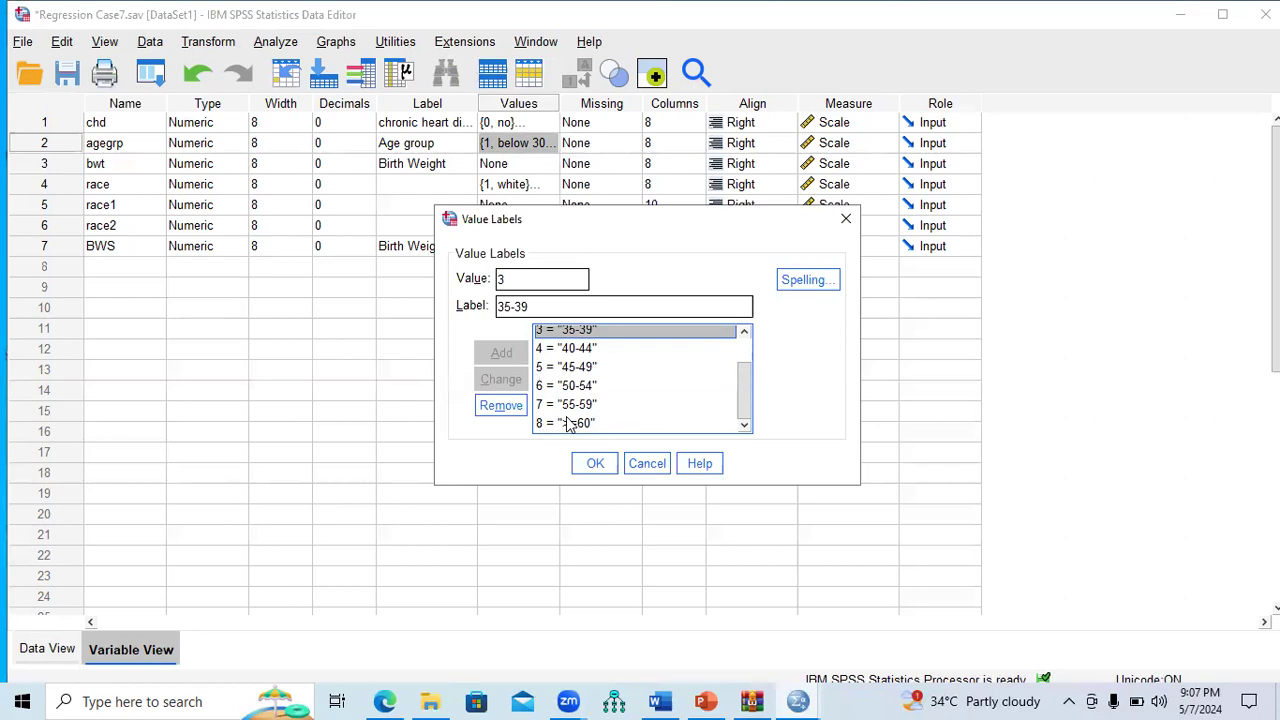
drag(748, 390, 748, 349)
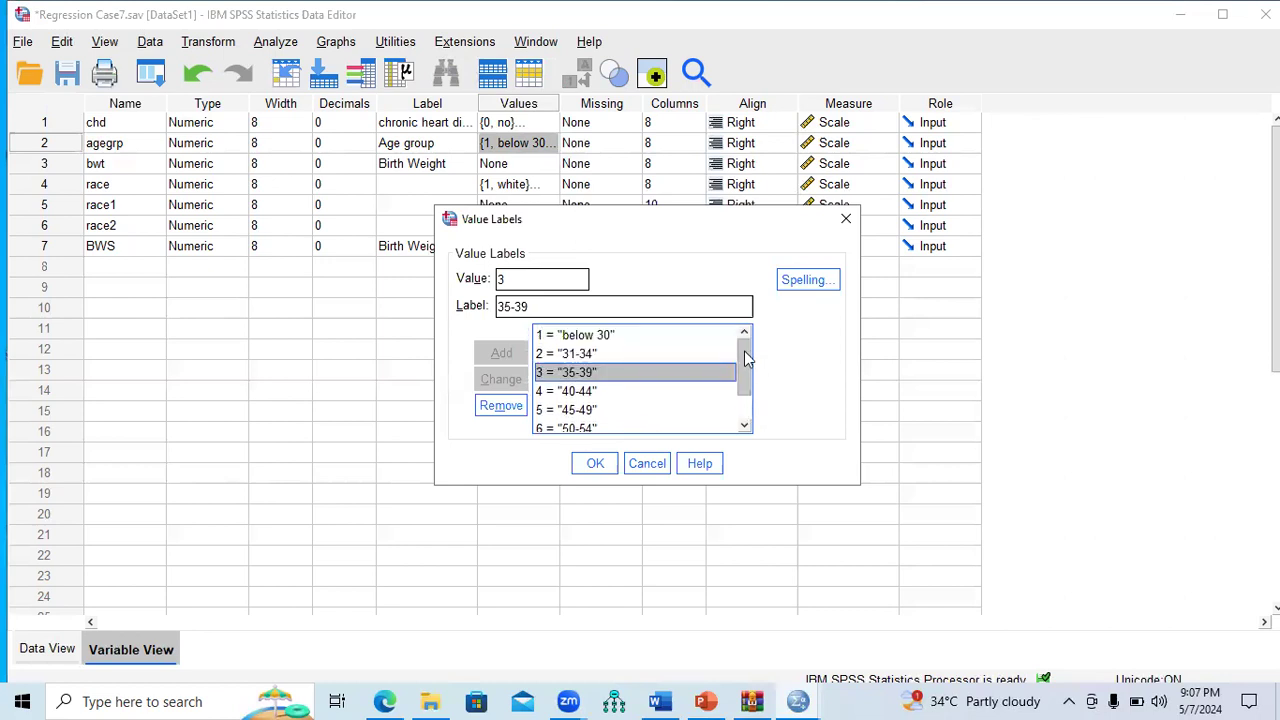
click(576, 338)
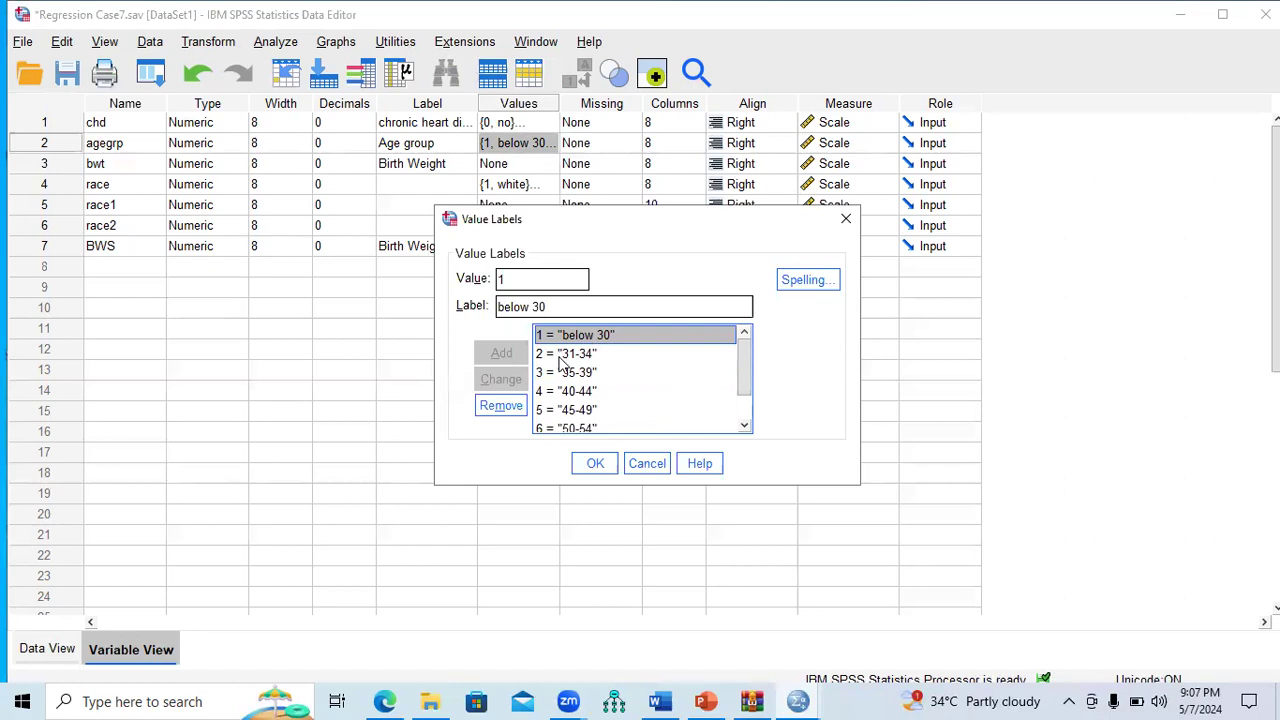
click(562, 354)
click(565, 373)
click(563, 393)
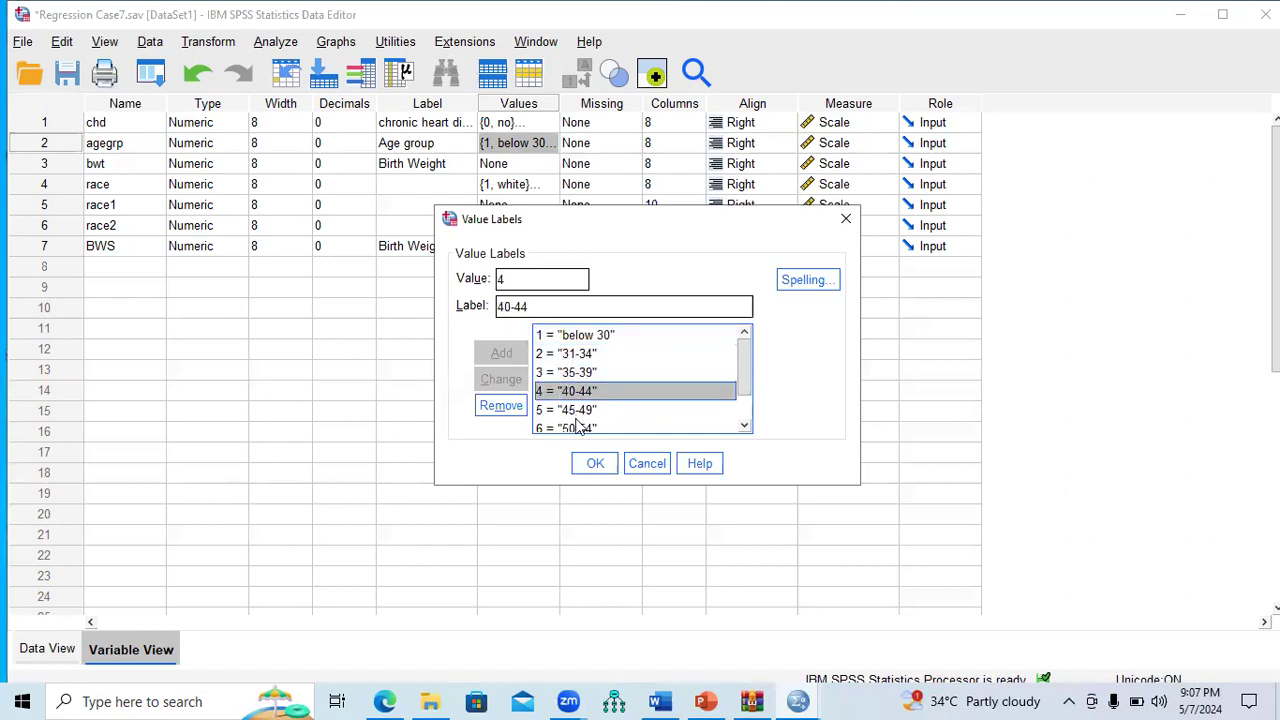
click(568, 410)
click(744, 425)
click(744, 425)
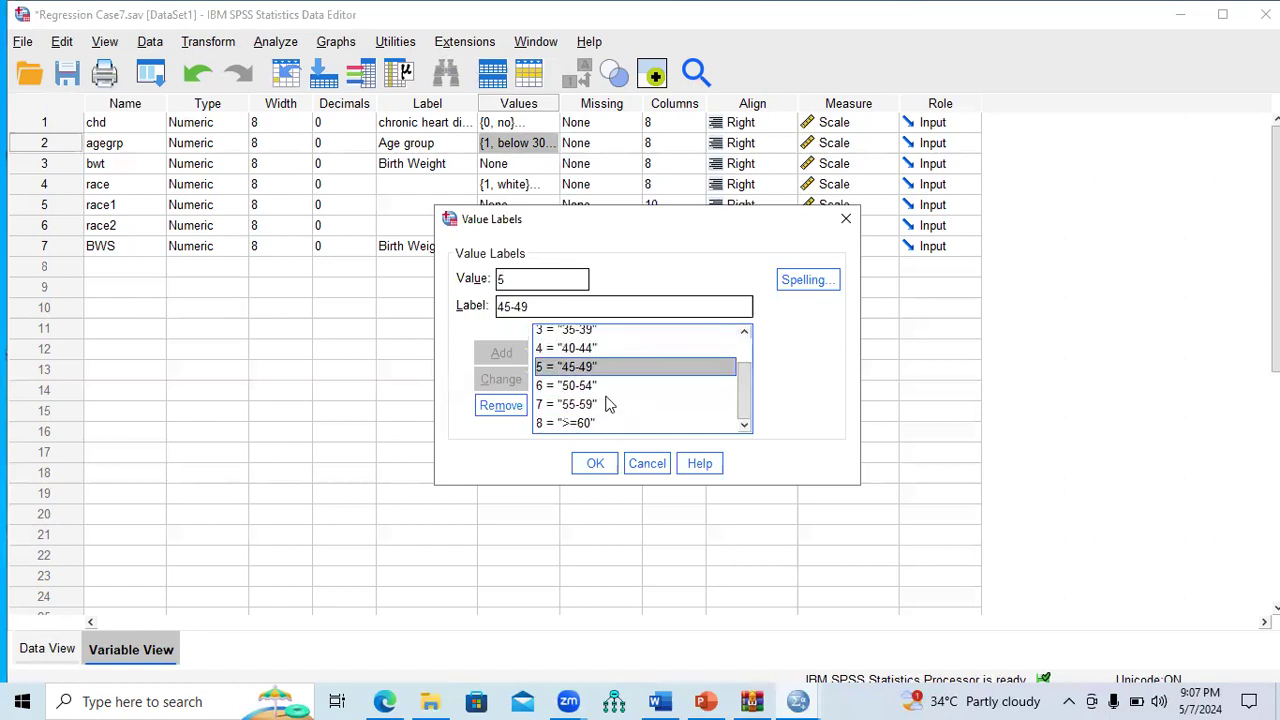
click(580, 387)
click(584, 405)
click(575, 423)
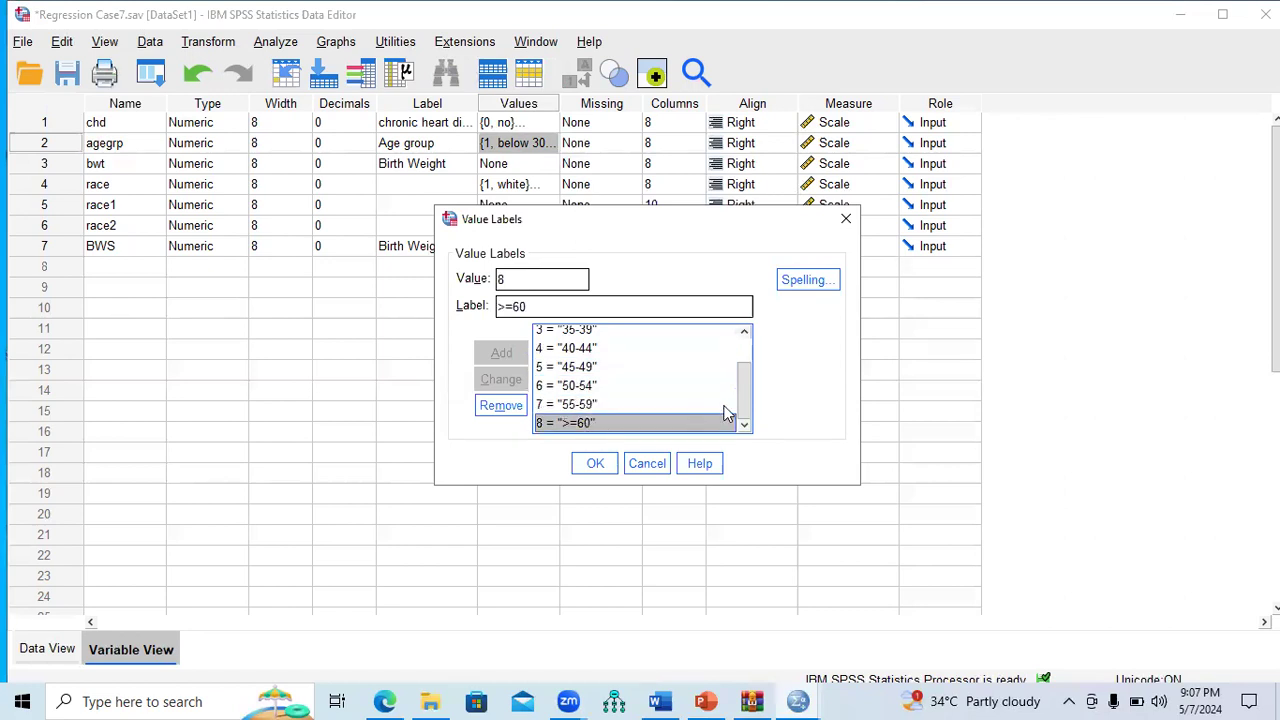
drag(744, 395, 744, 345)
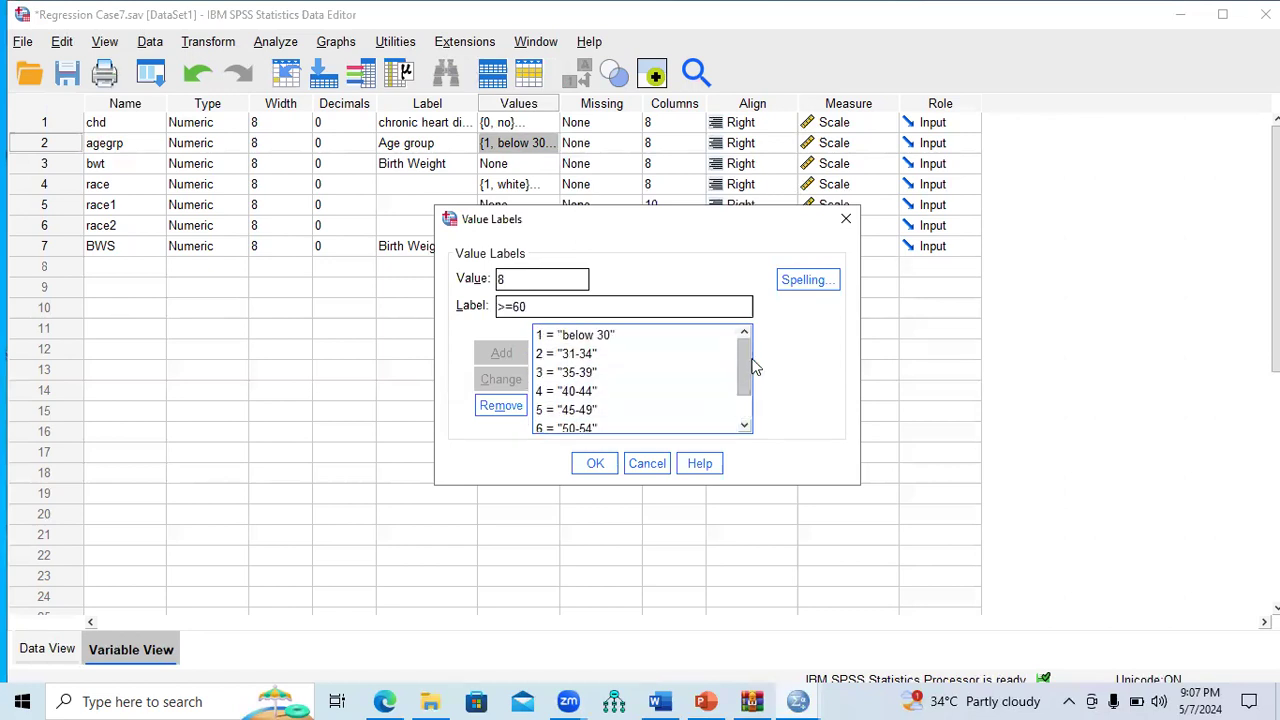
click(846, 218)
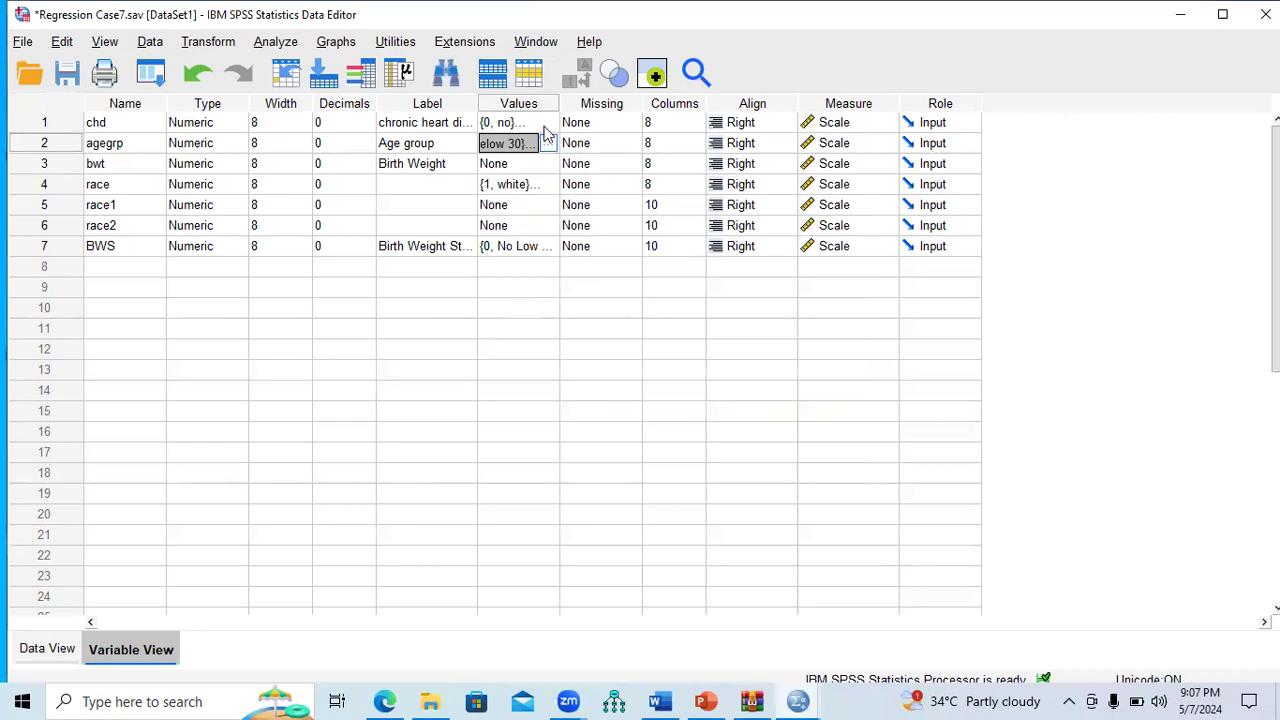
click(60, 120)
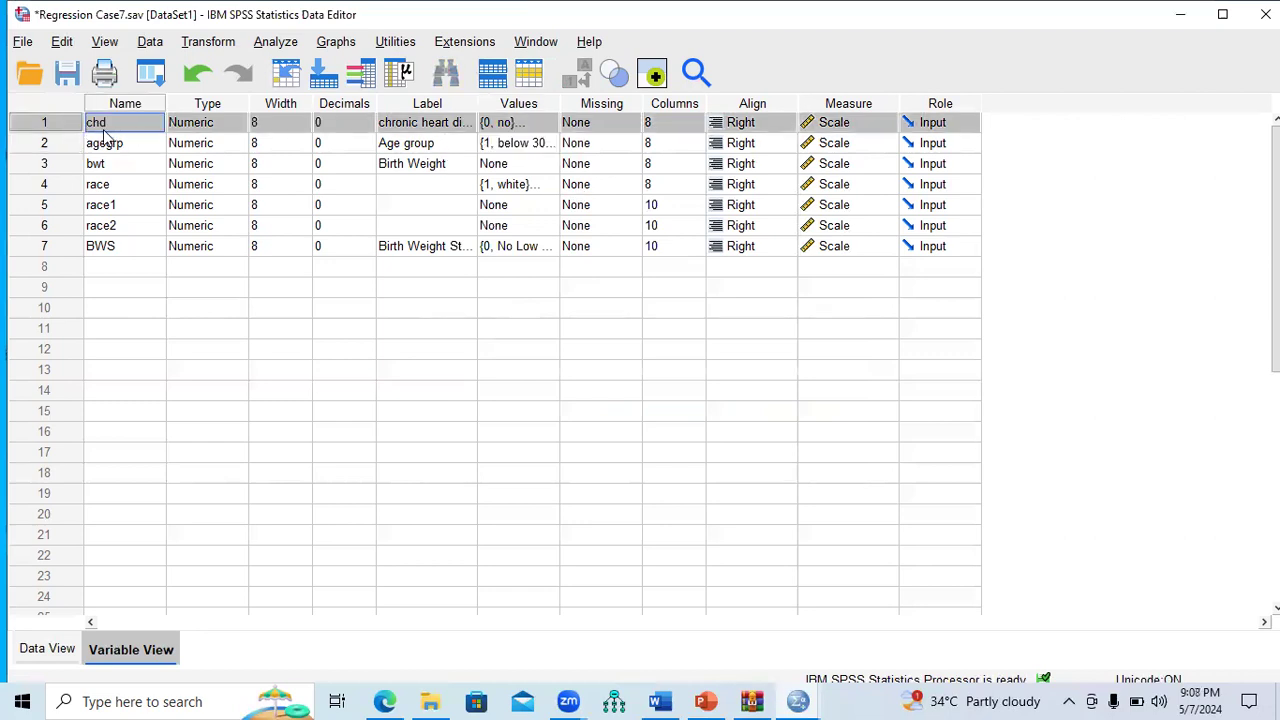
click(550, 124)
click(552, 124)
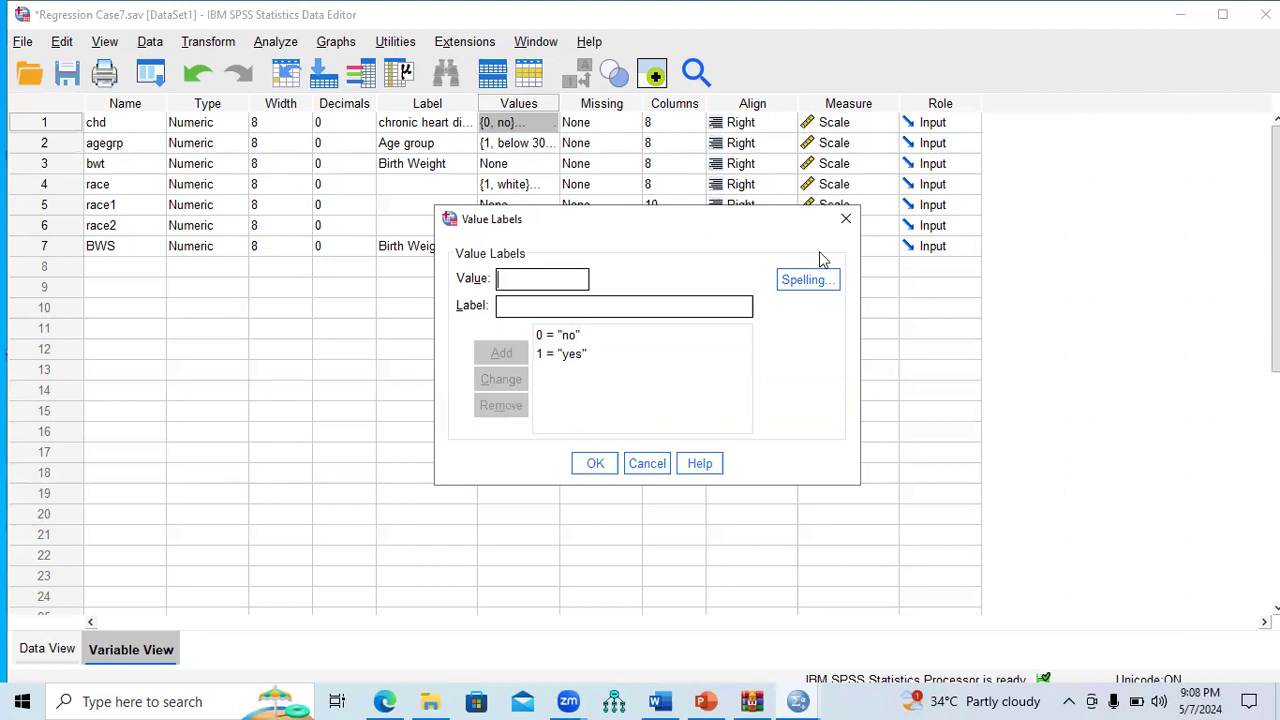
click(846, 220)
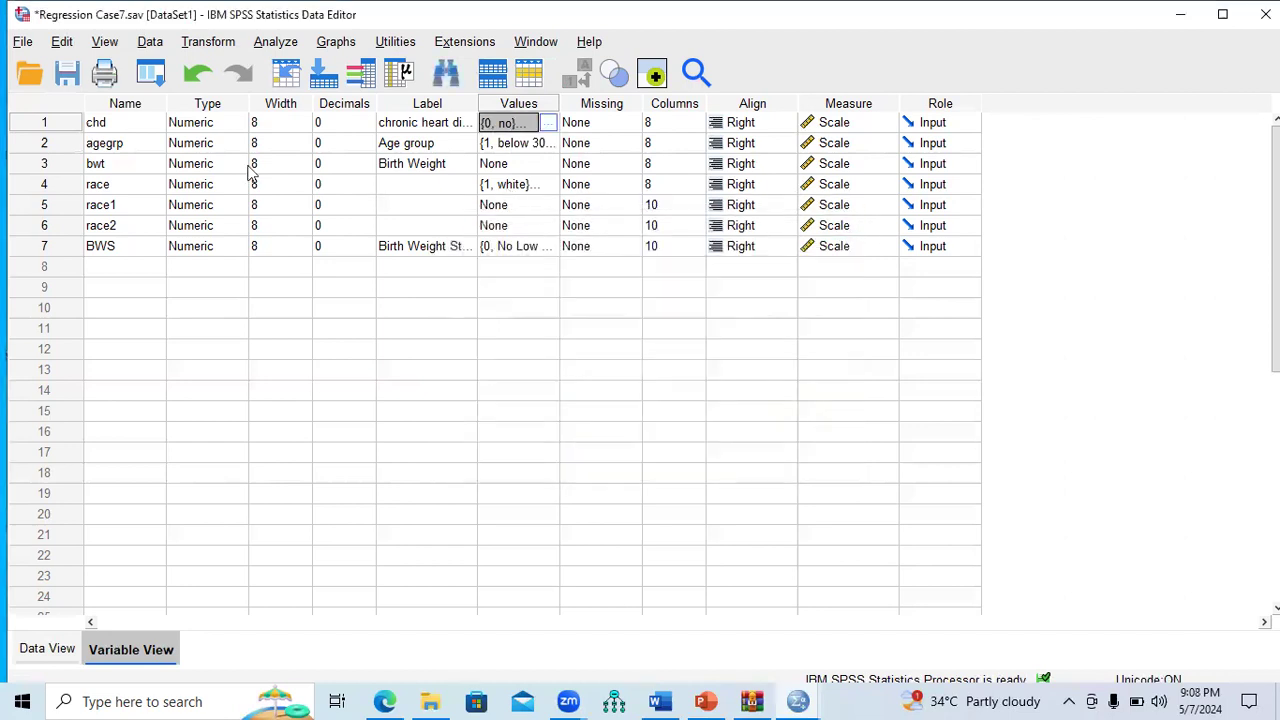
click(64, 148)
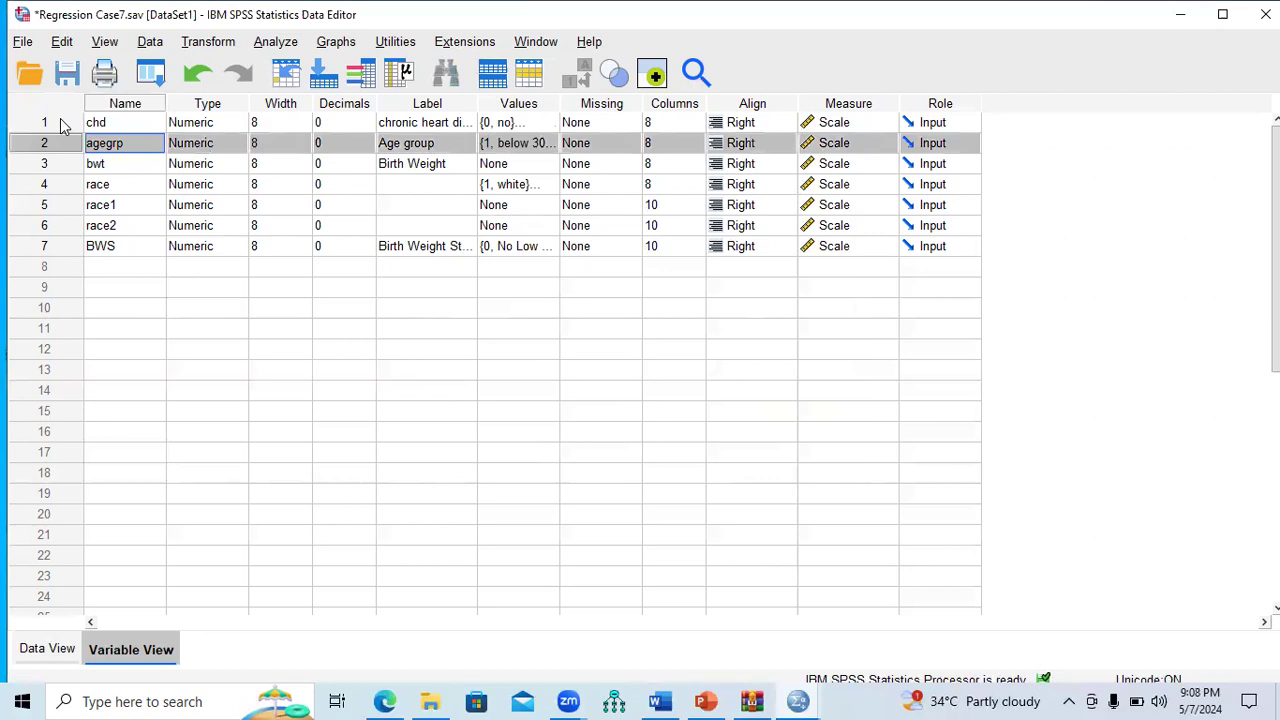
click(62, 123)
click(64, 145)
click(553, 147)
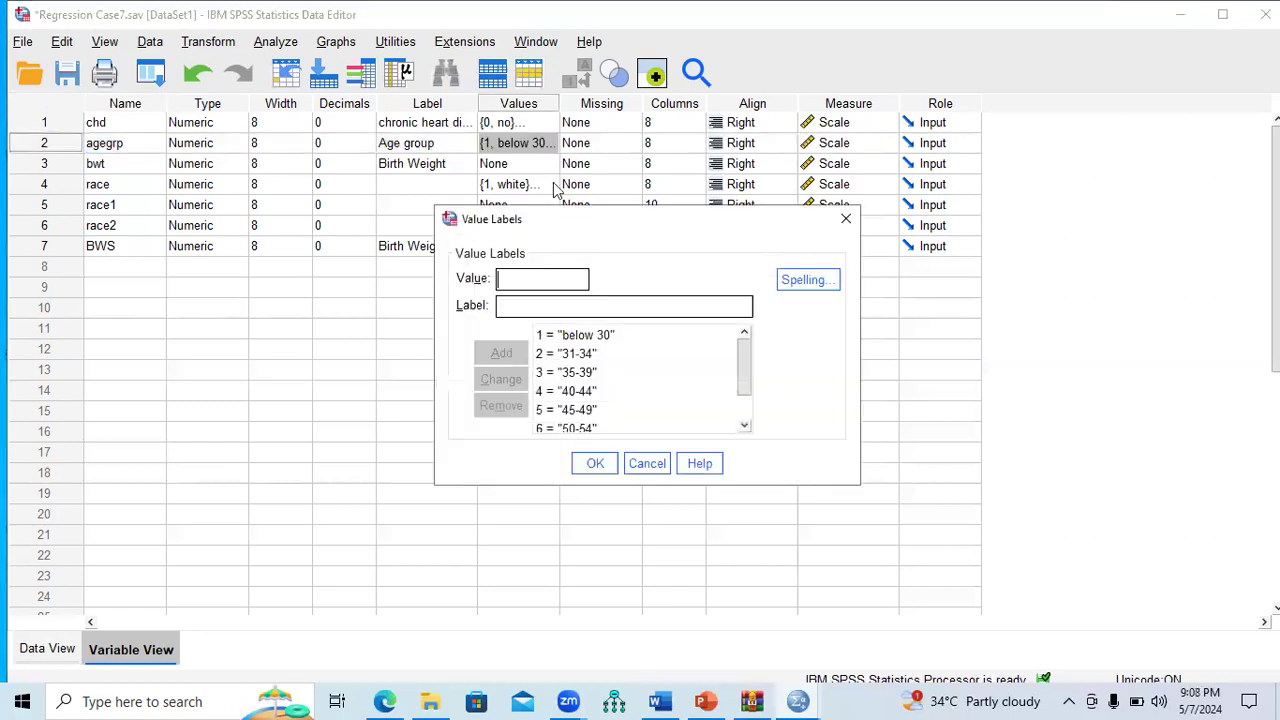
mouse_move(757, 375)
mouse_down()
mouse_move(744, 411)
mouse_move(746, 354)
mouse_up()
click(564, 338)
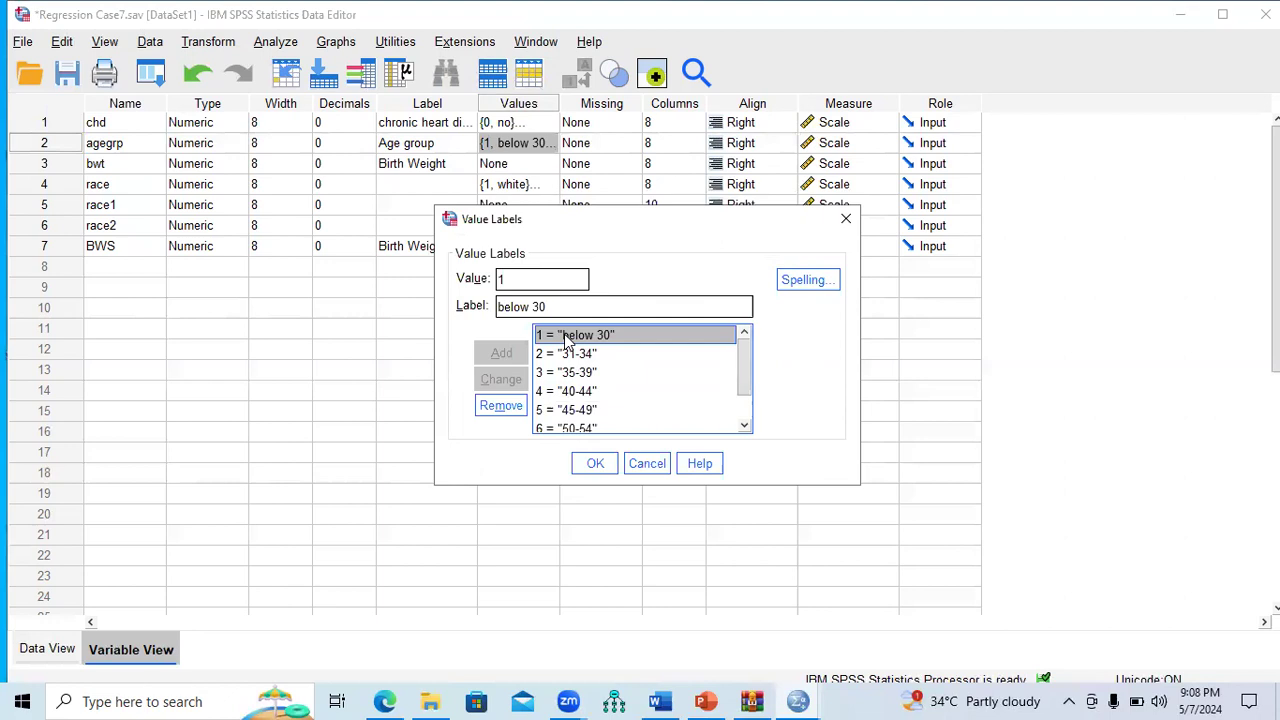
drag(743, 369, 743, 403)
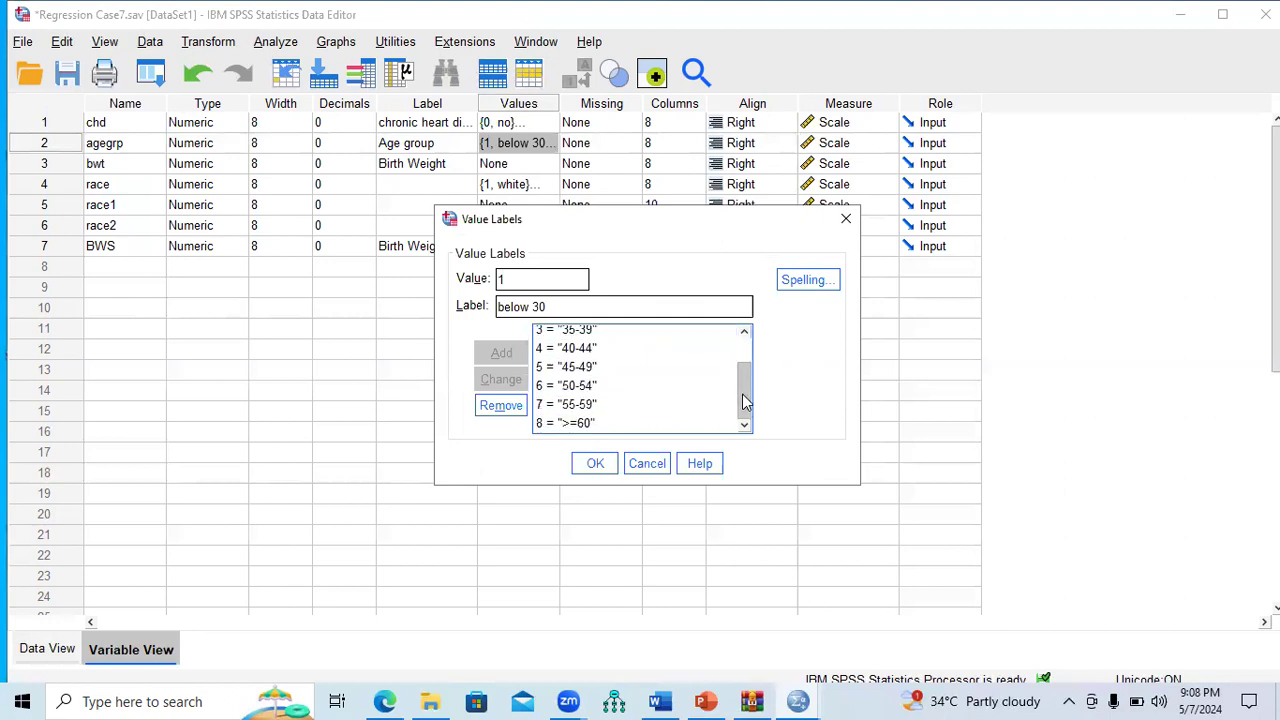
click(846, 218)
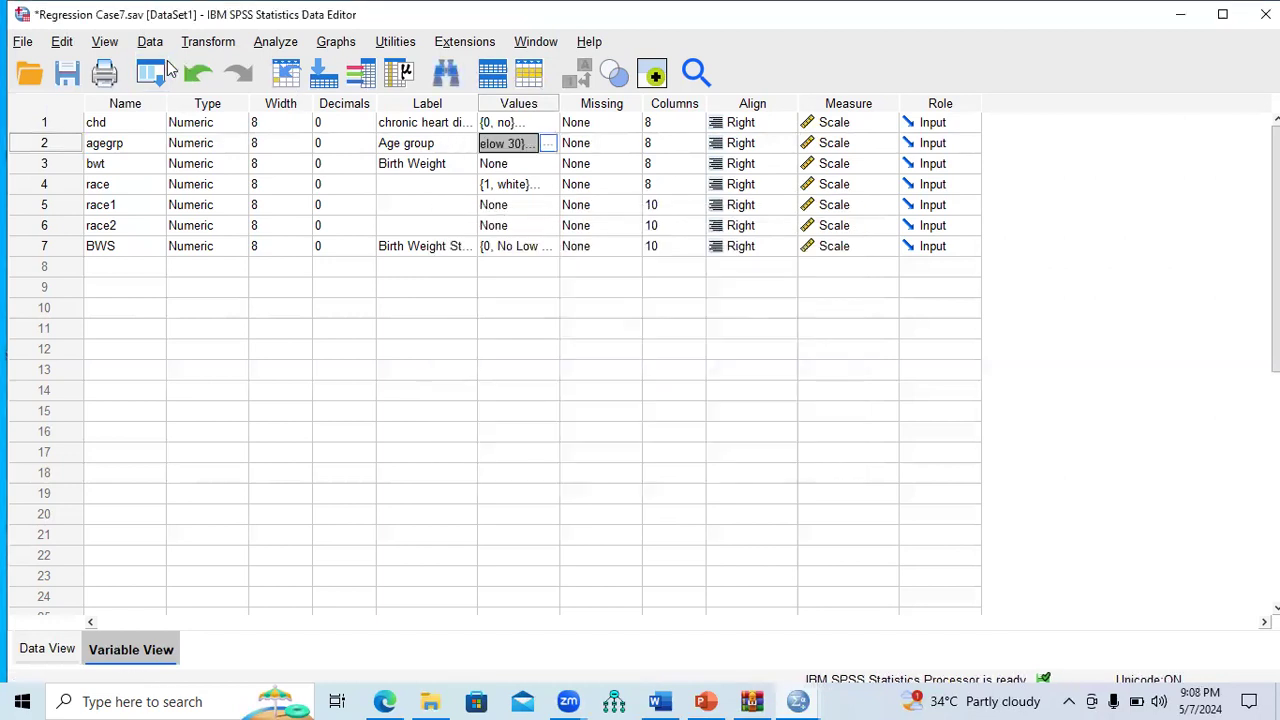
Step: Start a Recode into Different Variables with agegrp as the input variable
click(195, 43)
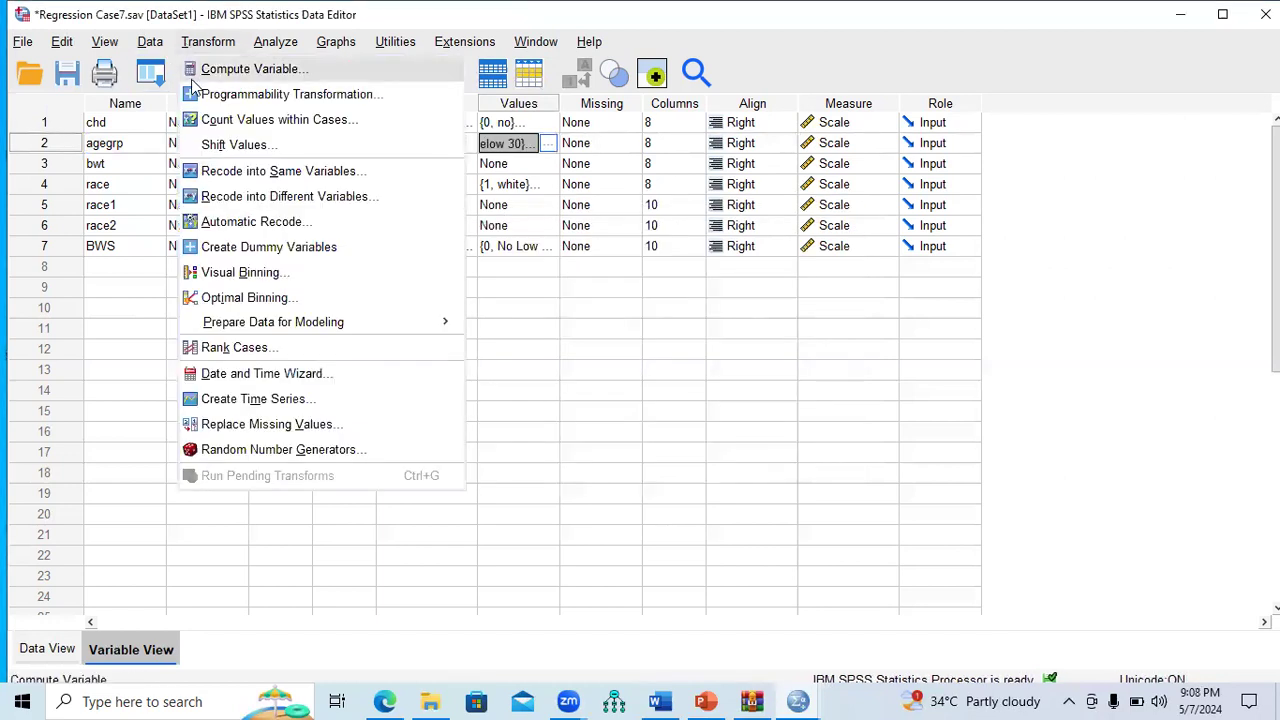
click(315, 205)
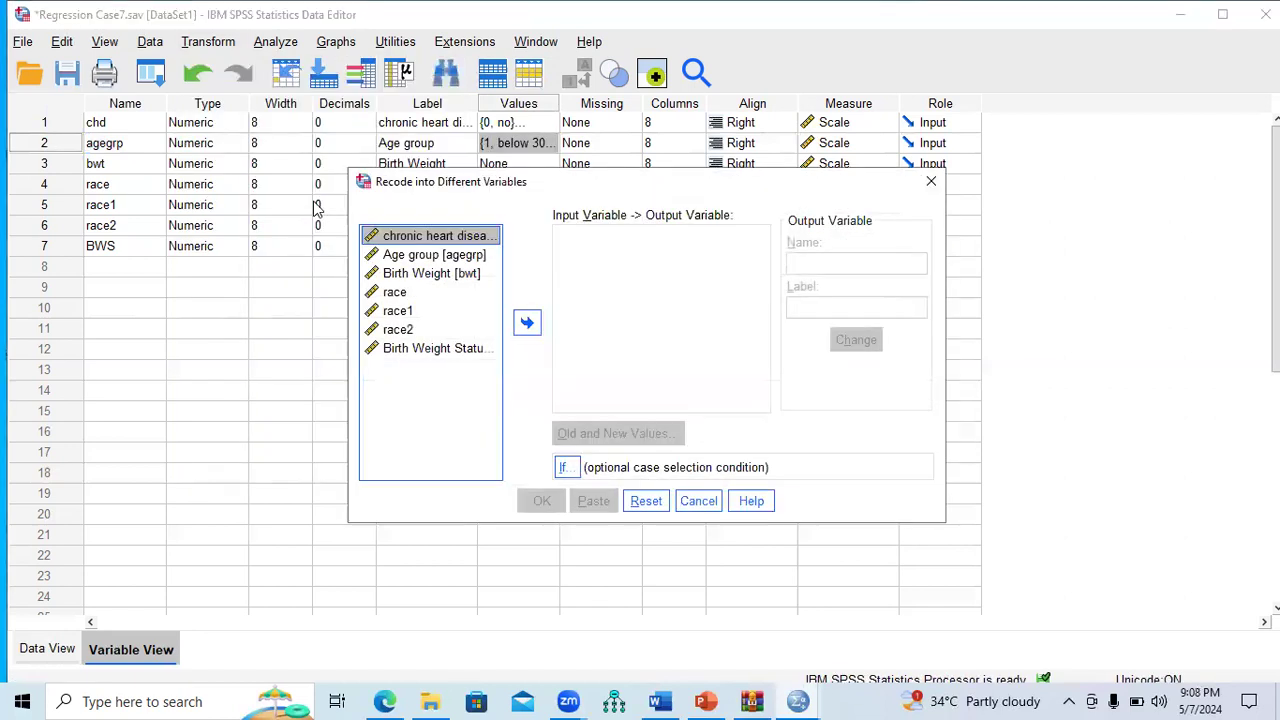
click(434, 257)
click(527, 322)
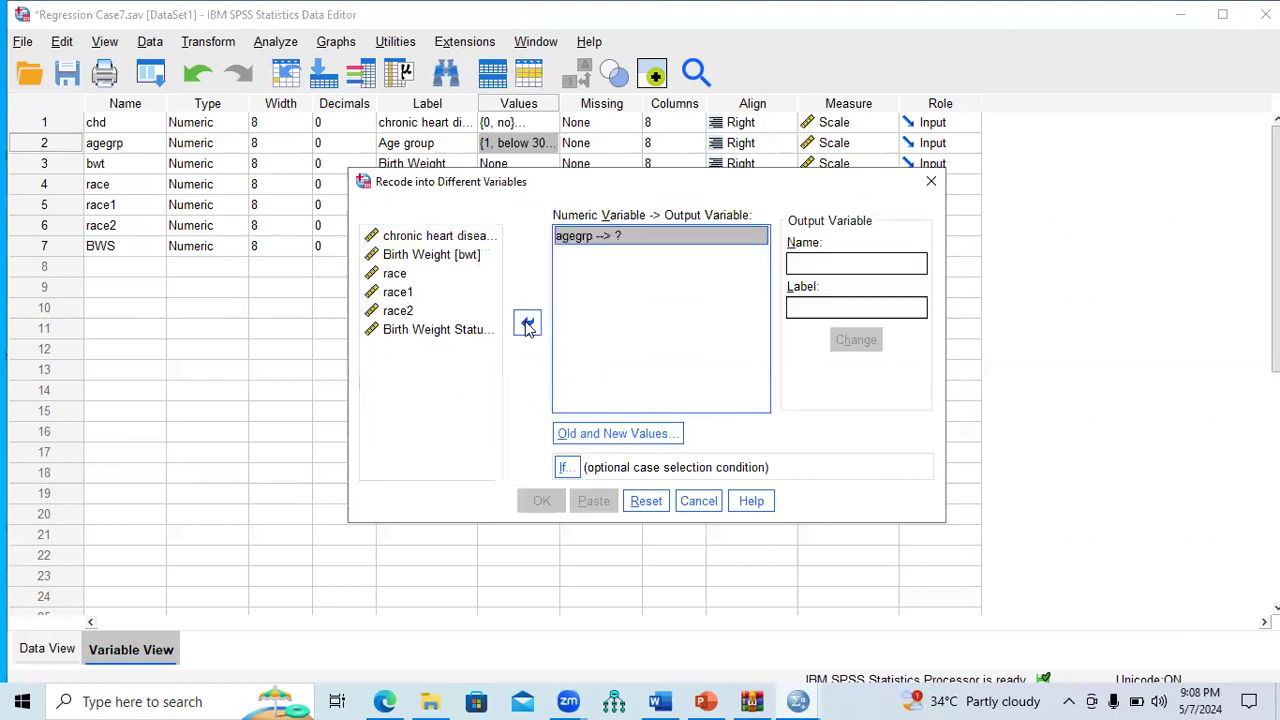
Step: Name the output variable Dummy_Age1 with label D_Age1 and open Old and New Values
click(803, 268)
text(Dummy)
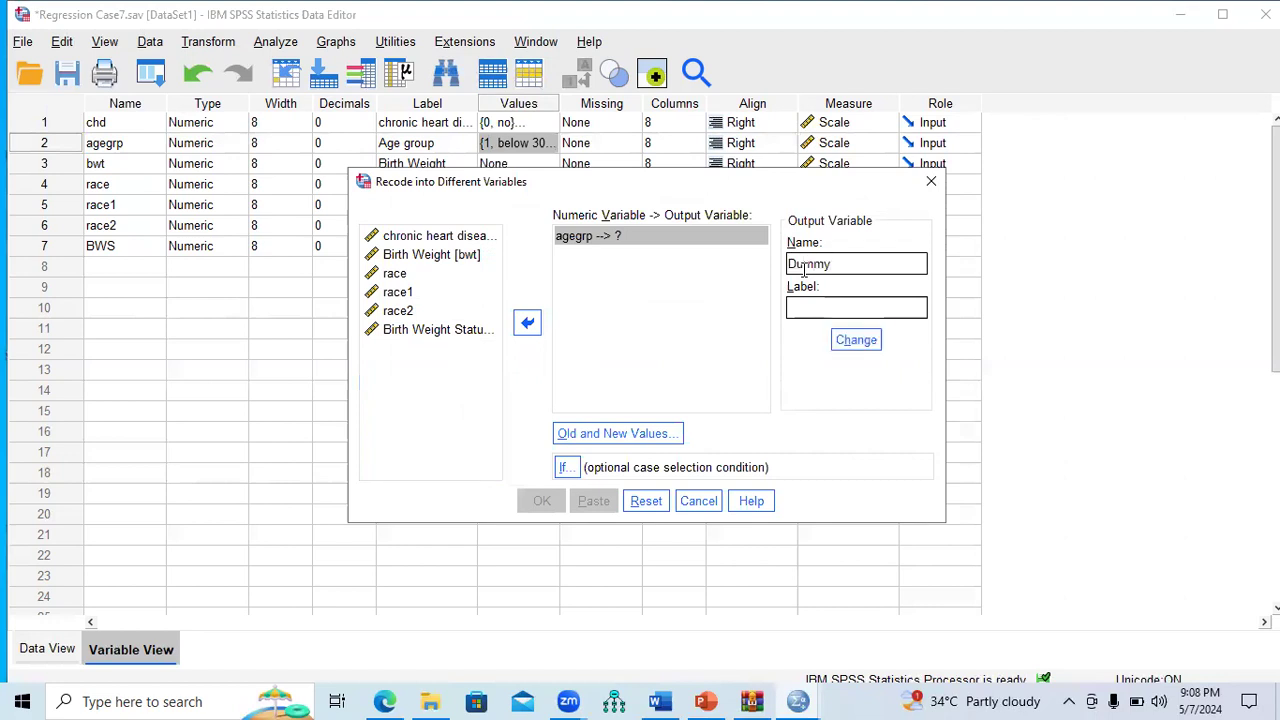
text(_Age1)
click(810, 305)
text(D_Age)
click(853, 342)
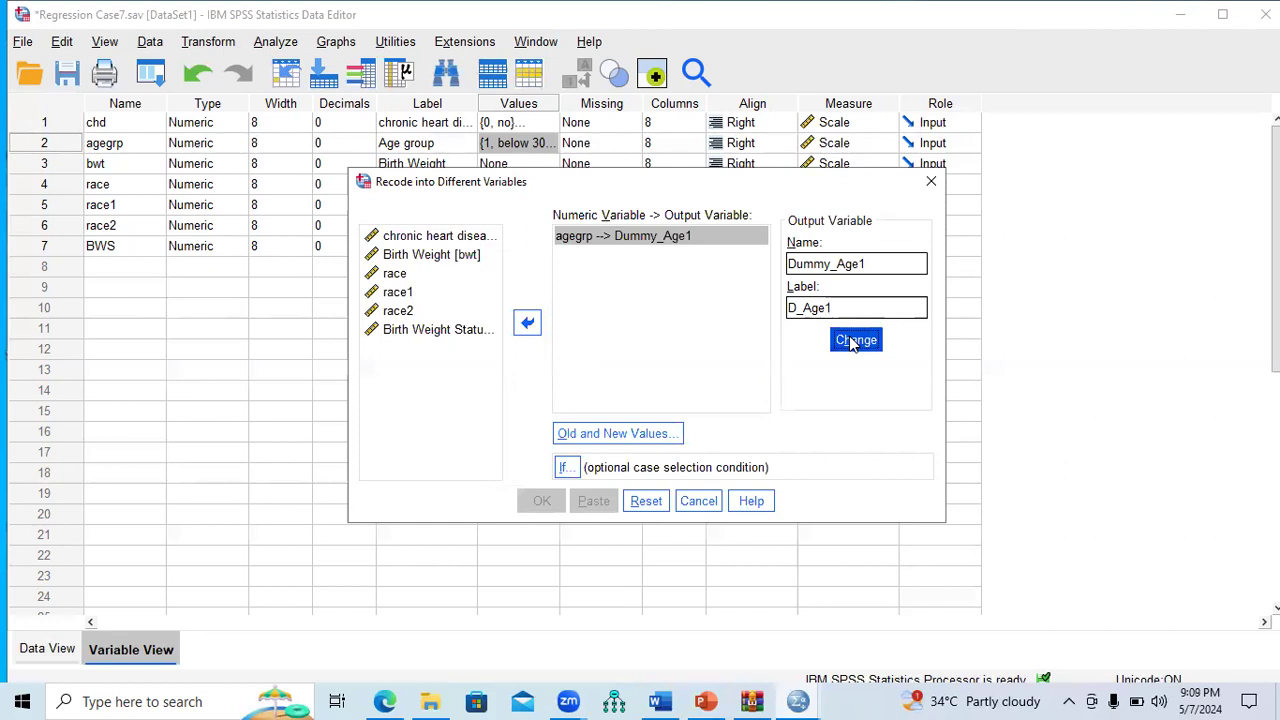
click(610, 436)
click(610, 438)
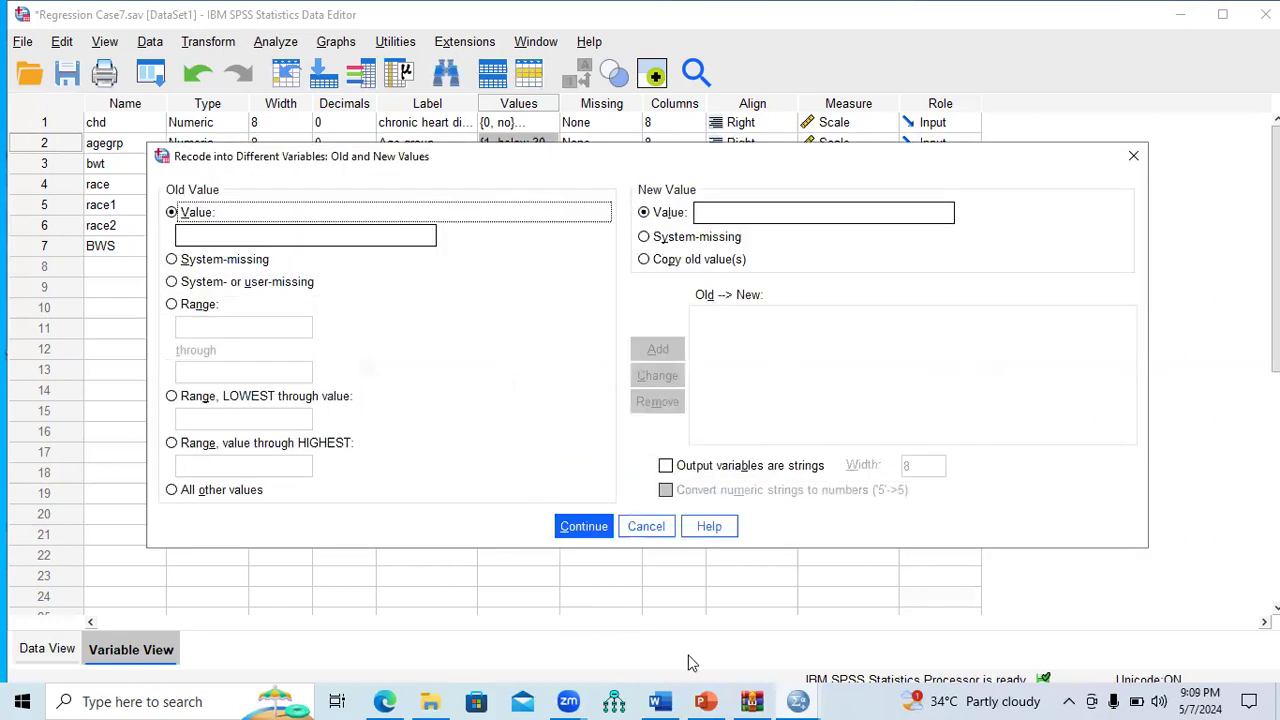
Step: Bring the Data Editor window back to the front
click(797, 701)
click(810, 635)
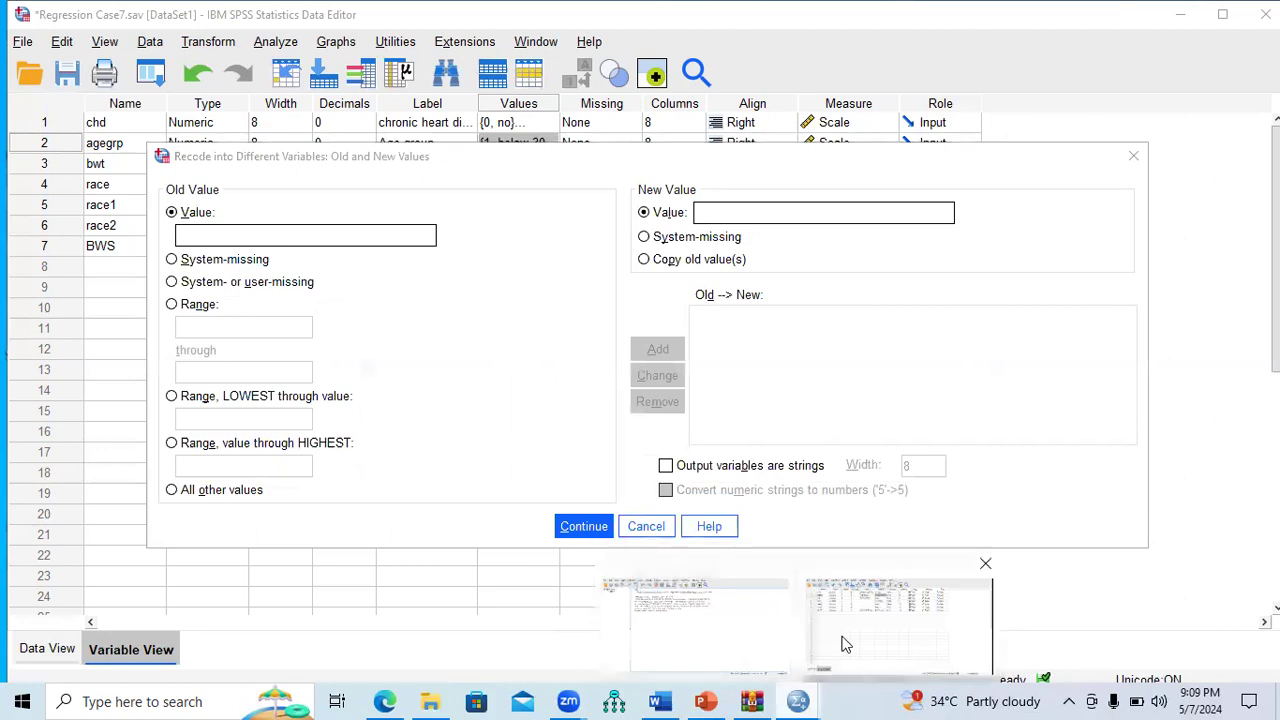
click(797, 701)
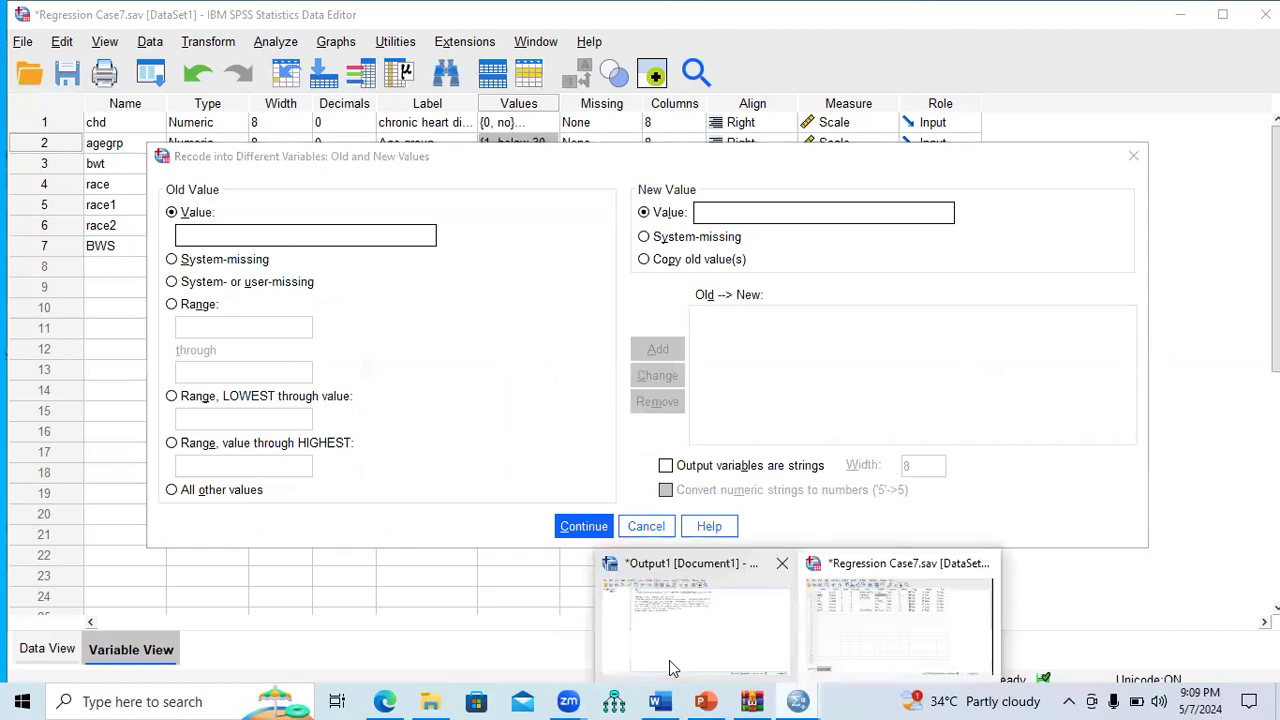
click(849, 649)
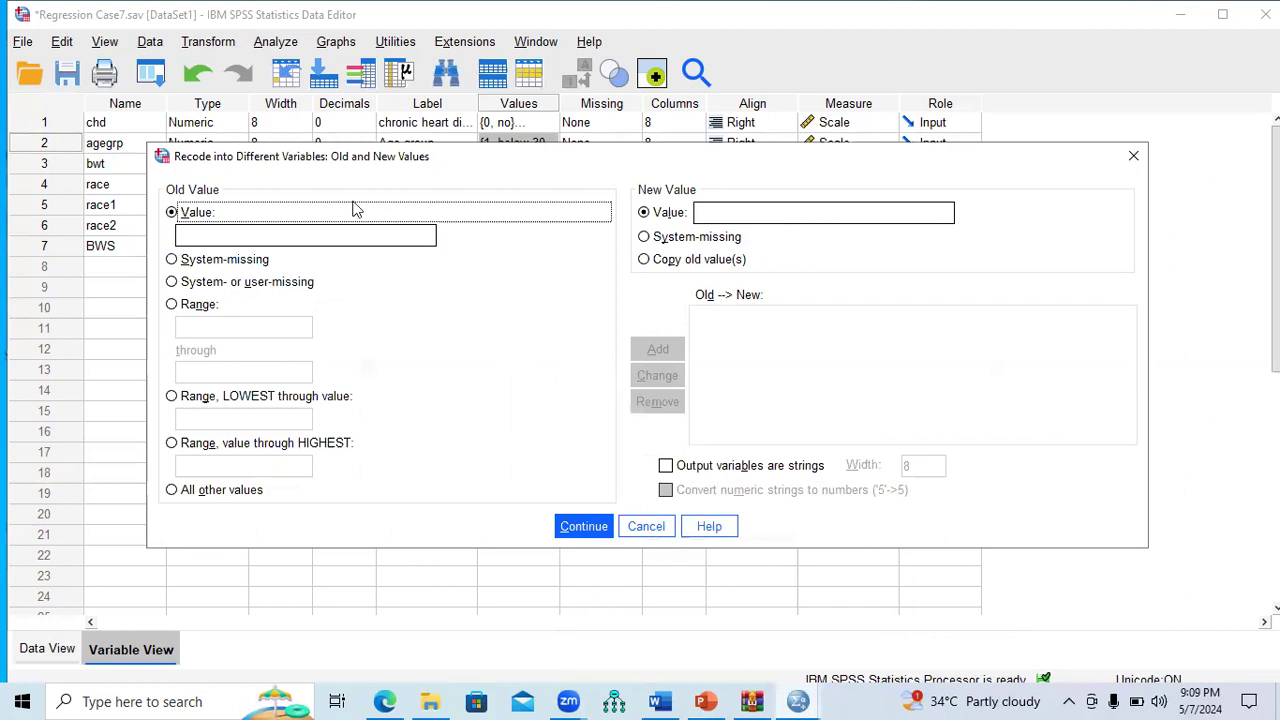
Step: Map age group 2 to 1 and all other values to 0, then run the recode
click(286, 238)
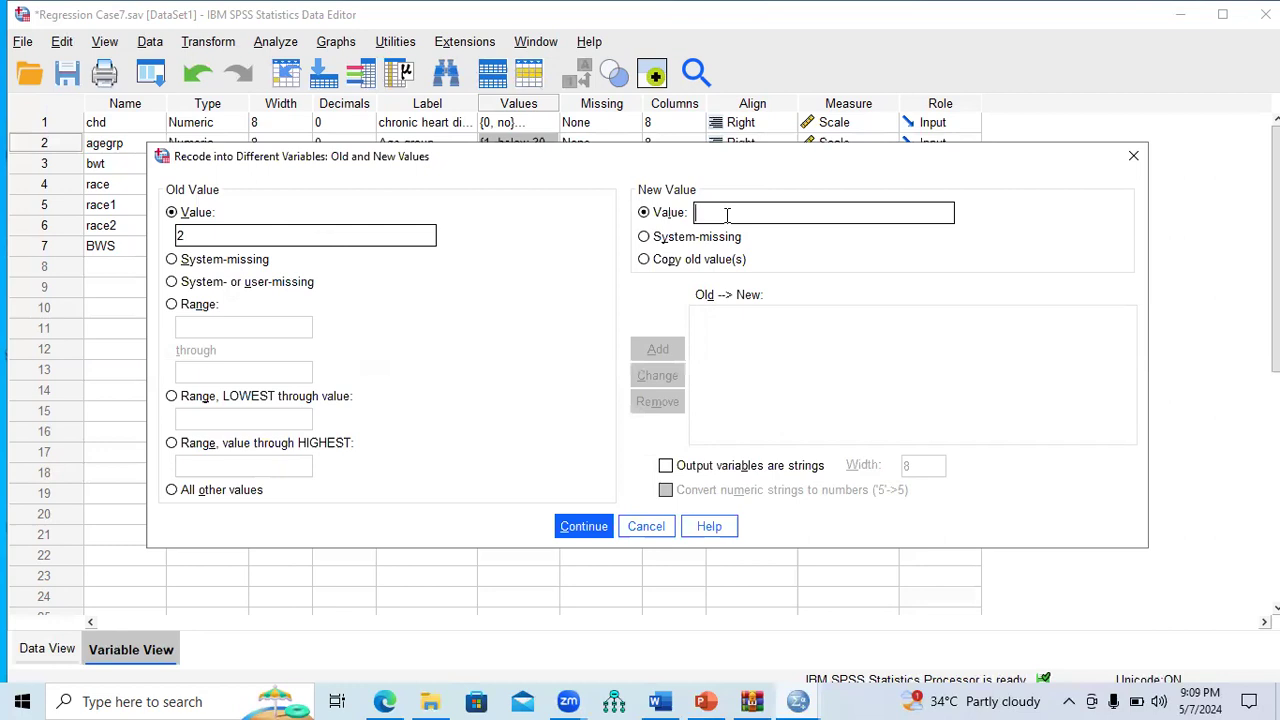
text(1)
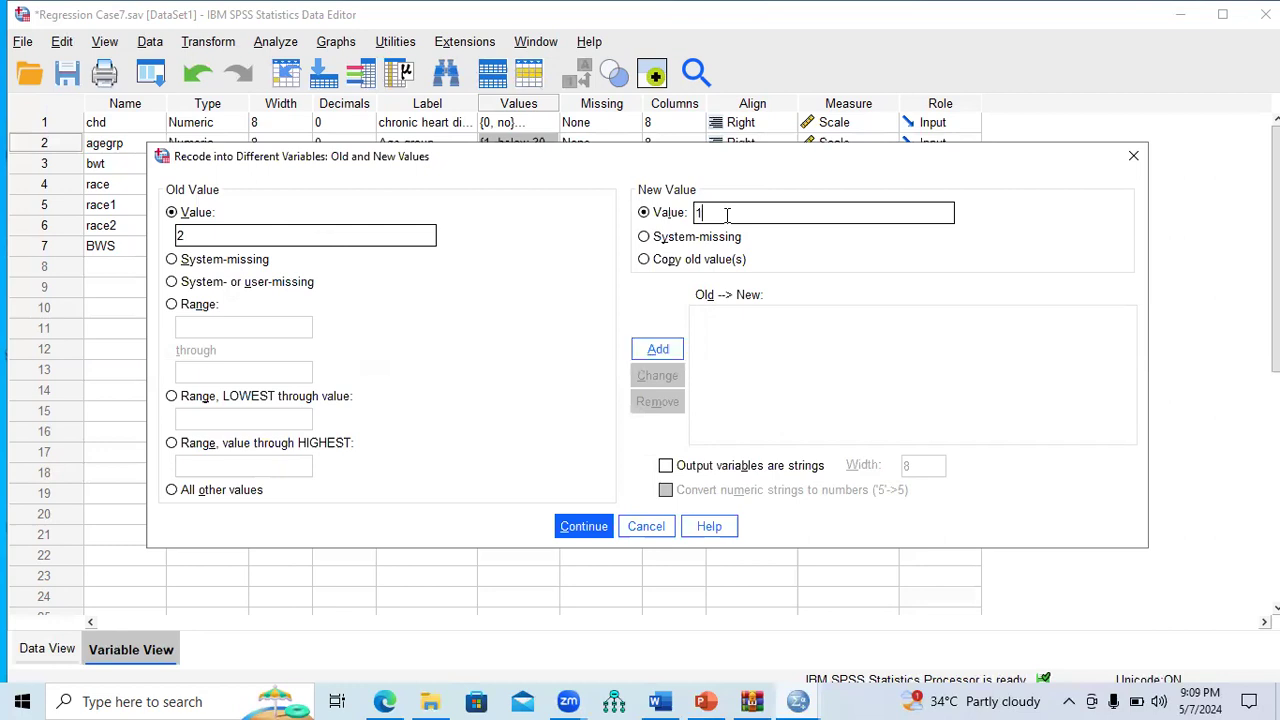
click(664, 356)
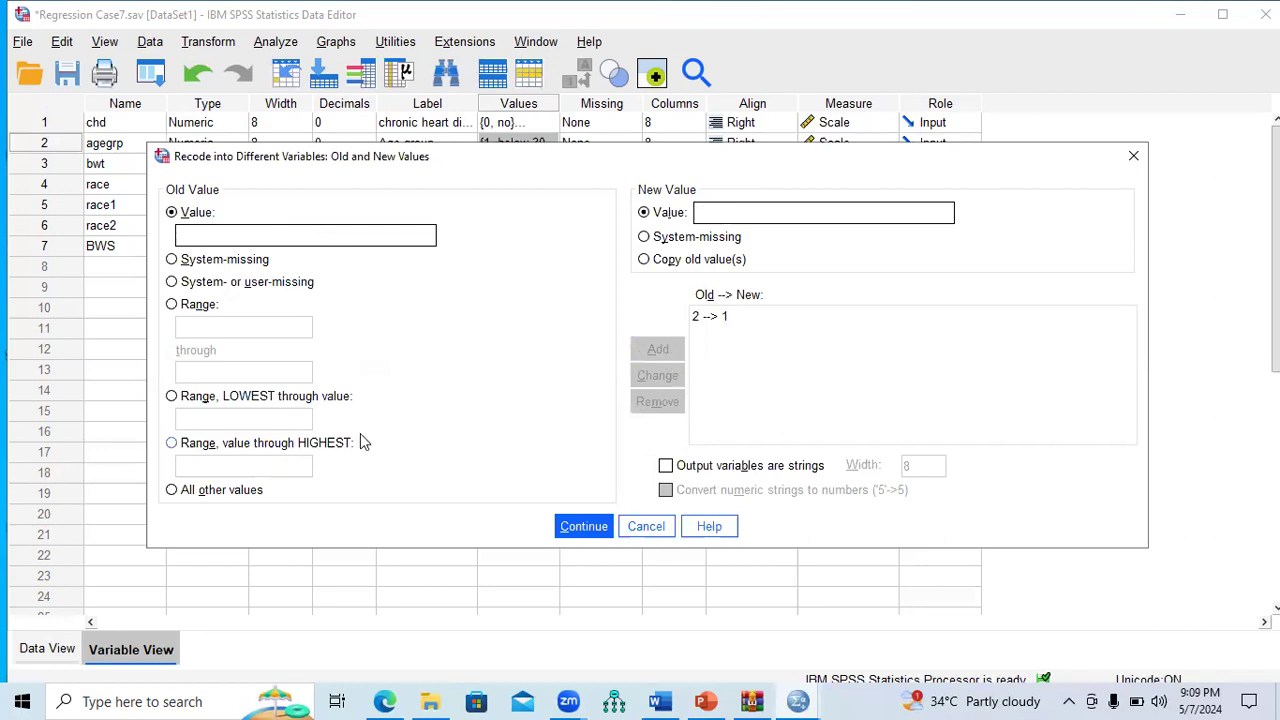
click(190, 489)
click(721, 216)
text(0)
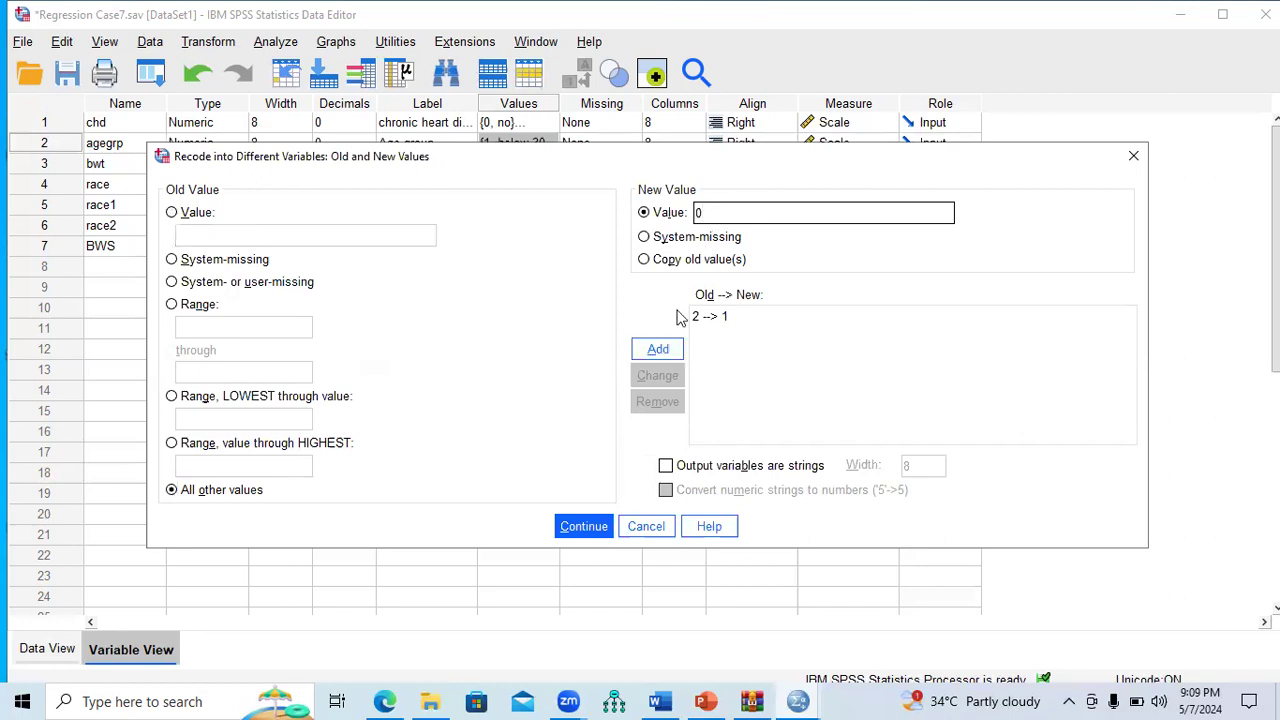
click(664, 350)
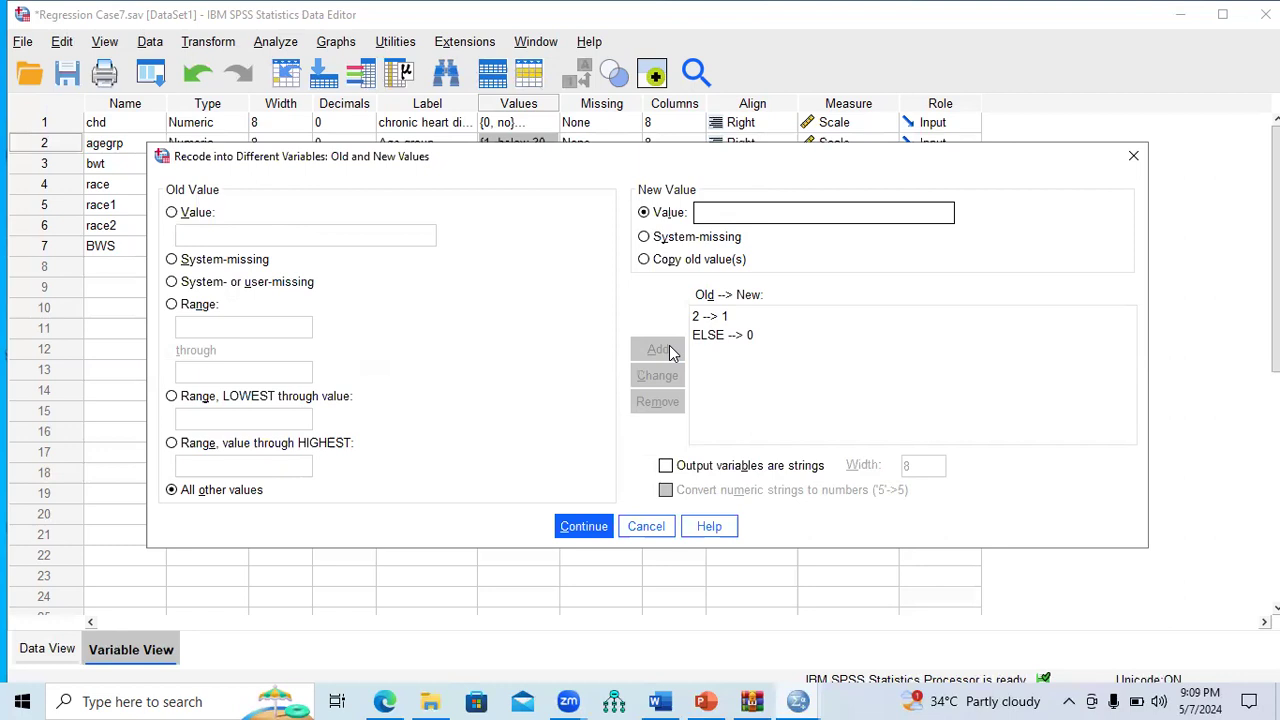
click(582, 525)
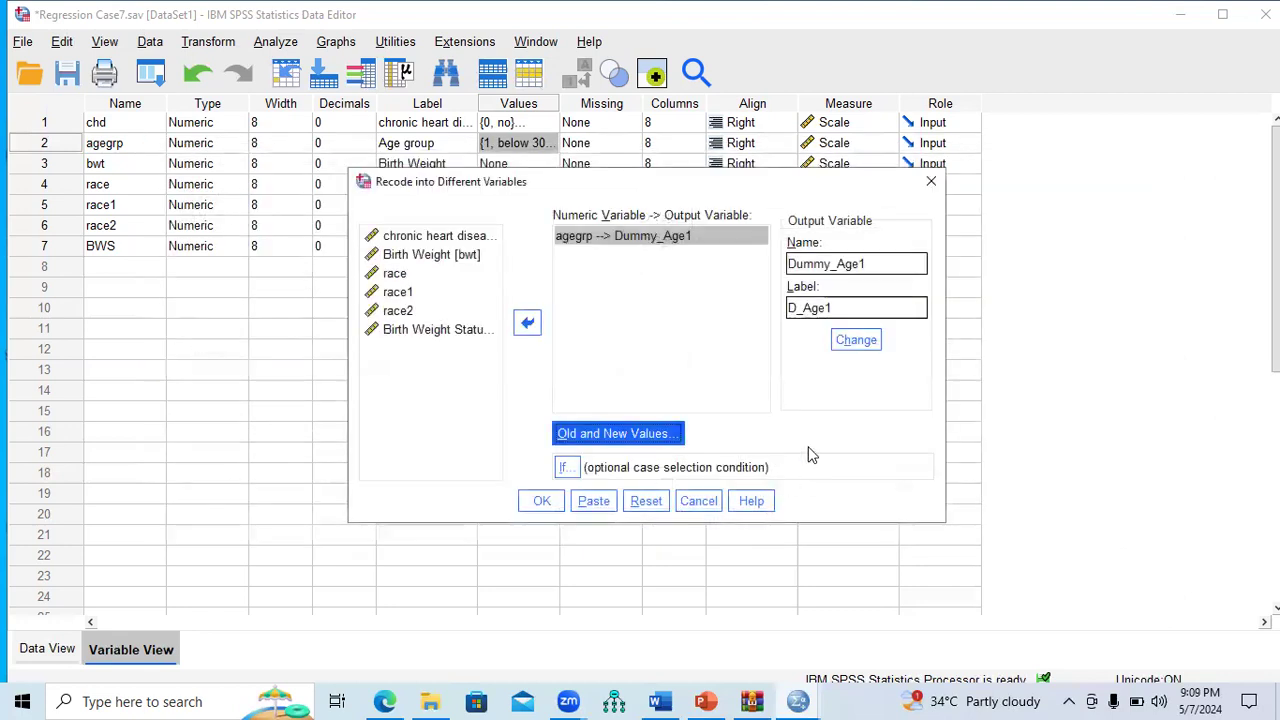
click(542, 503)
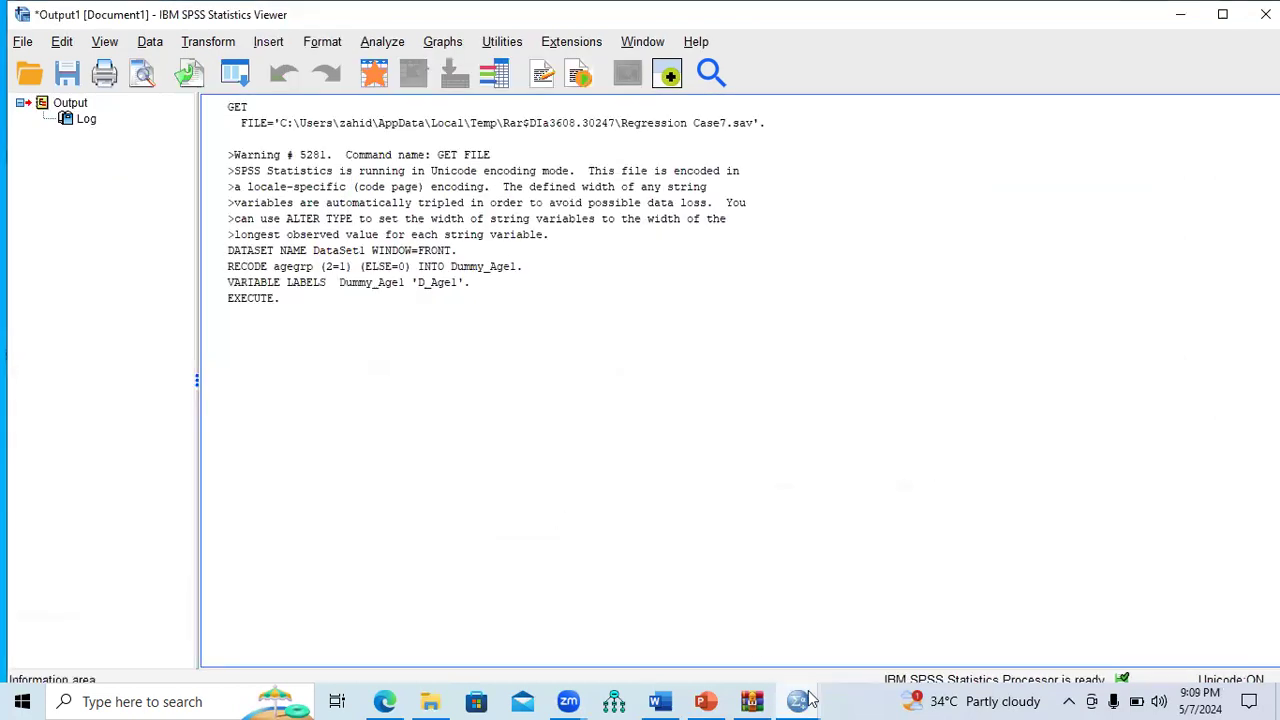
Step: Return to the Data Editor and inspect the new Dummy_Age1 variable
mouse_move(812, 700)
click(800, 632)
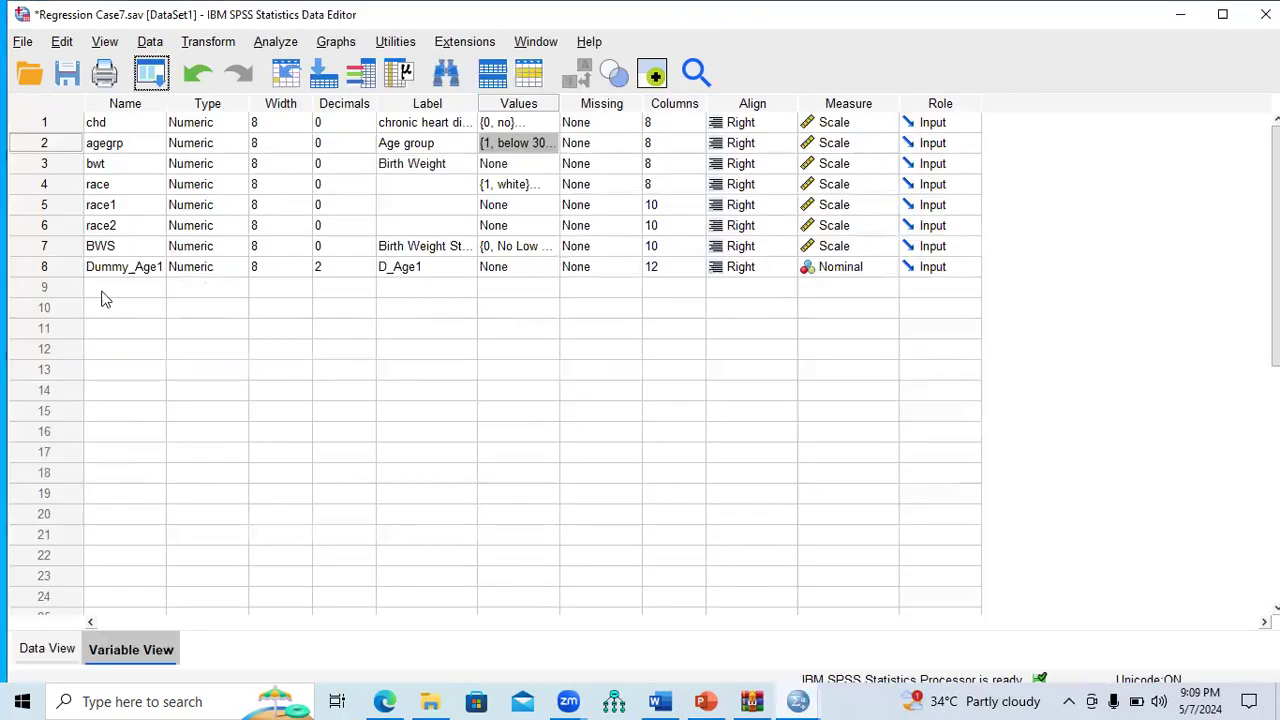
click(58, 273)
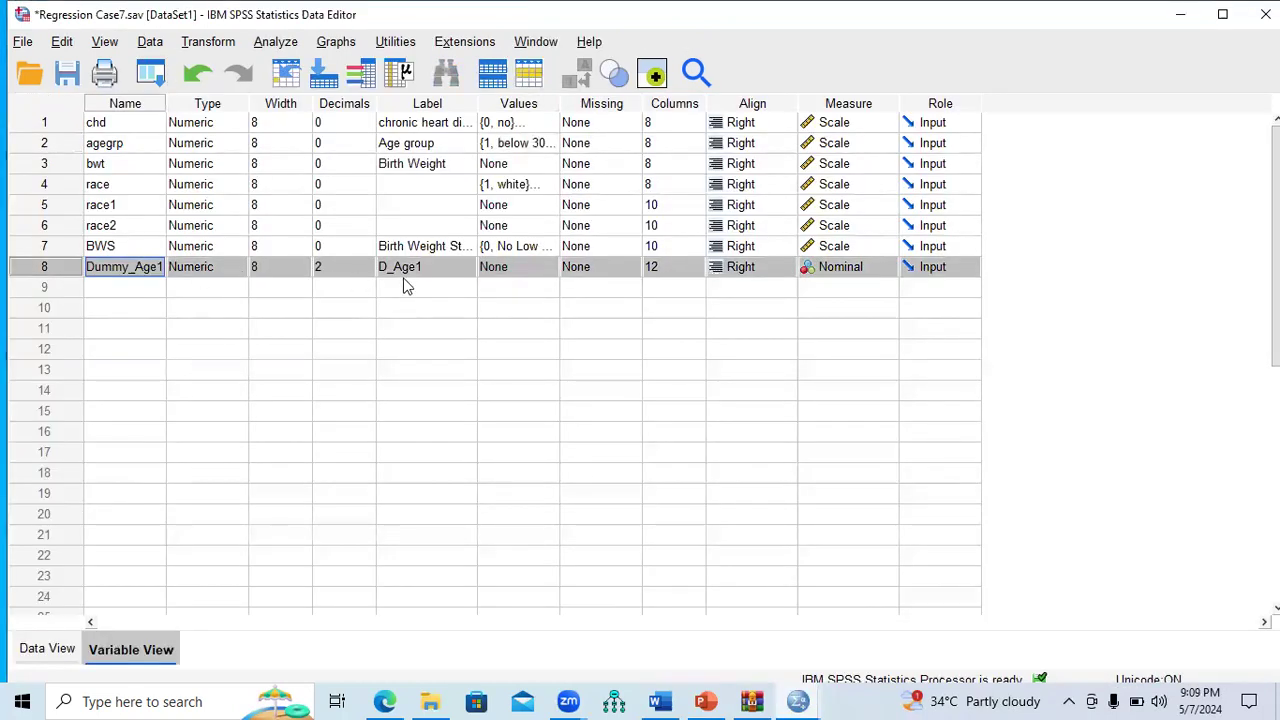
Step: Review agegrp's value labels (below 30, 31-34, 35-39, 40-44) and close the dialog
click(550, 143)
click(553, 143)
click(556, 338)
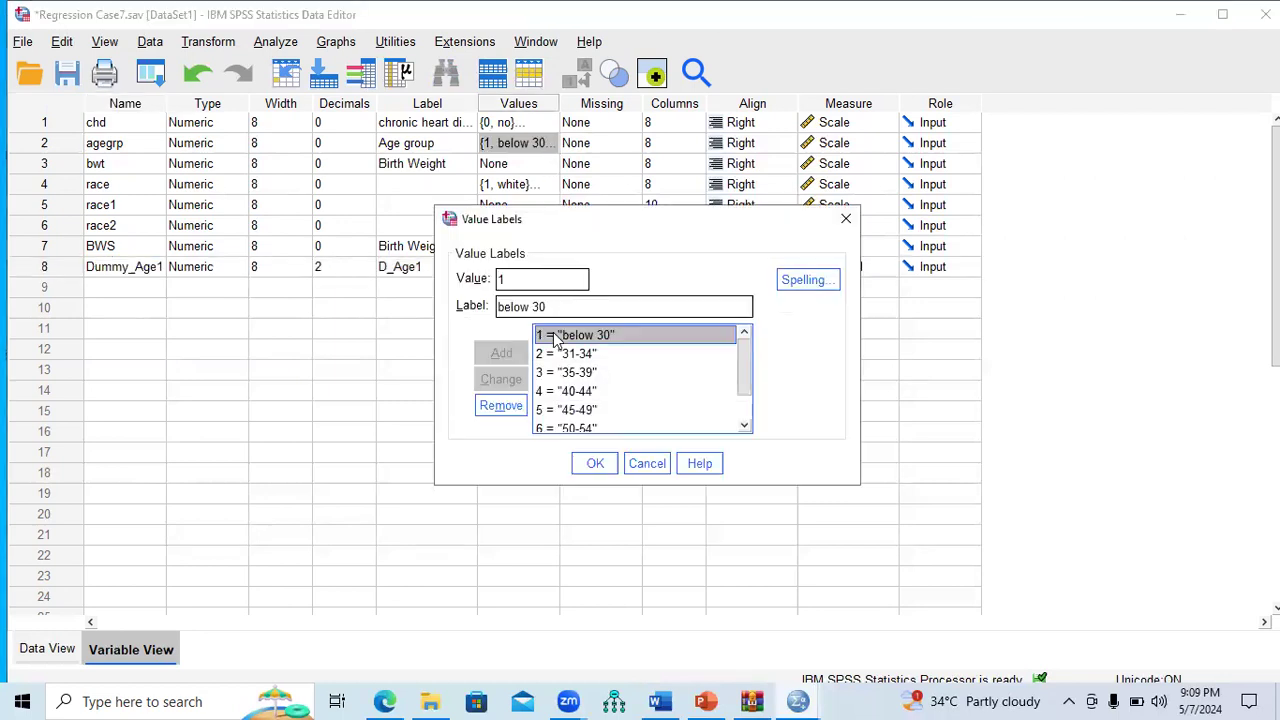
click(556, 357)
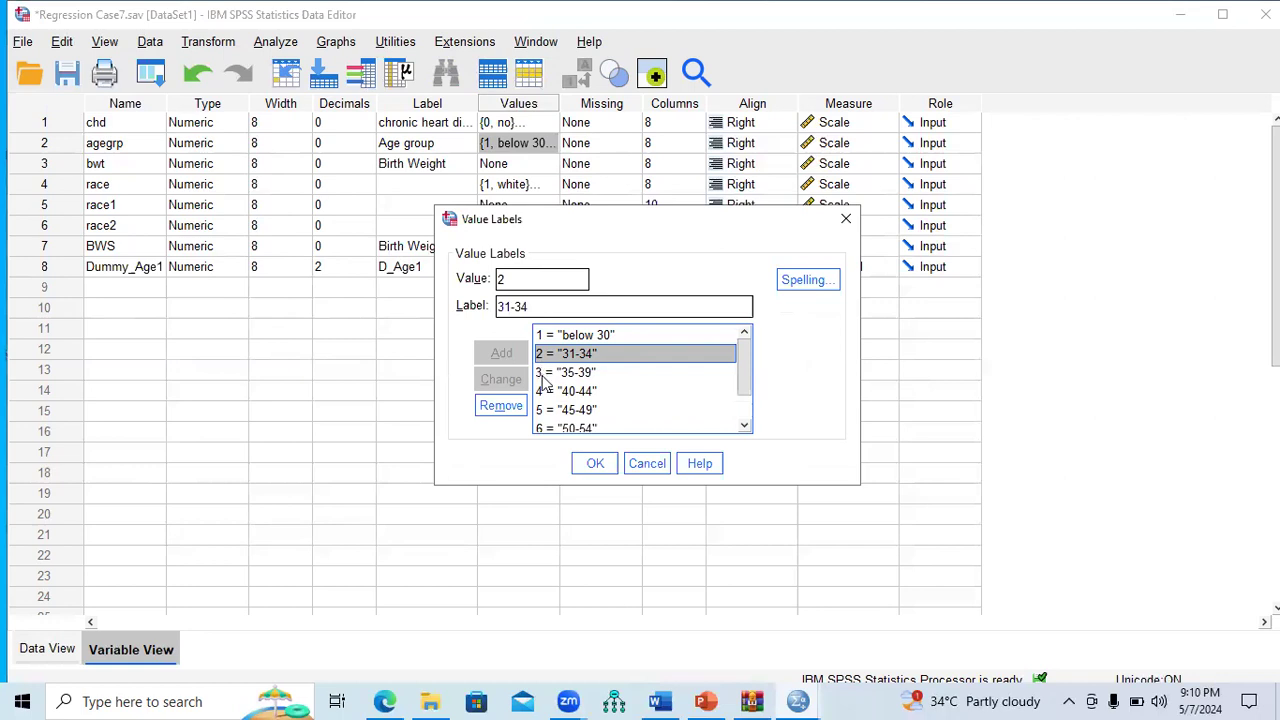
click(547, 374)
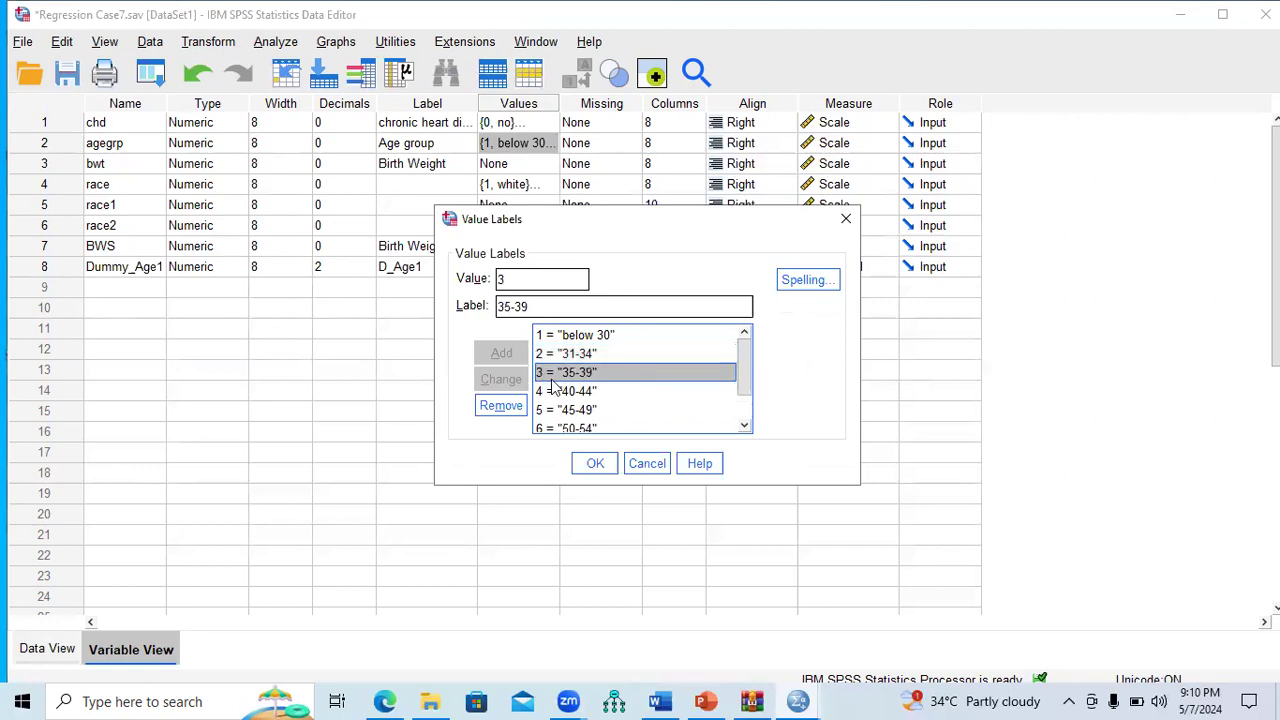
click(555, 393)
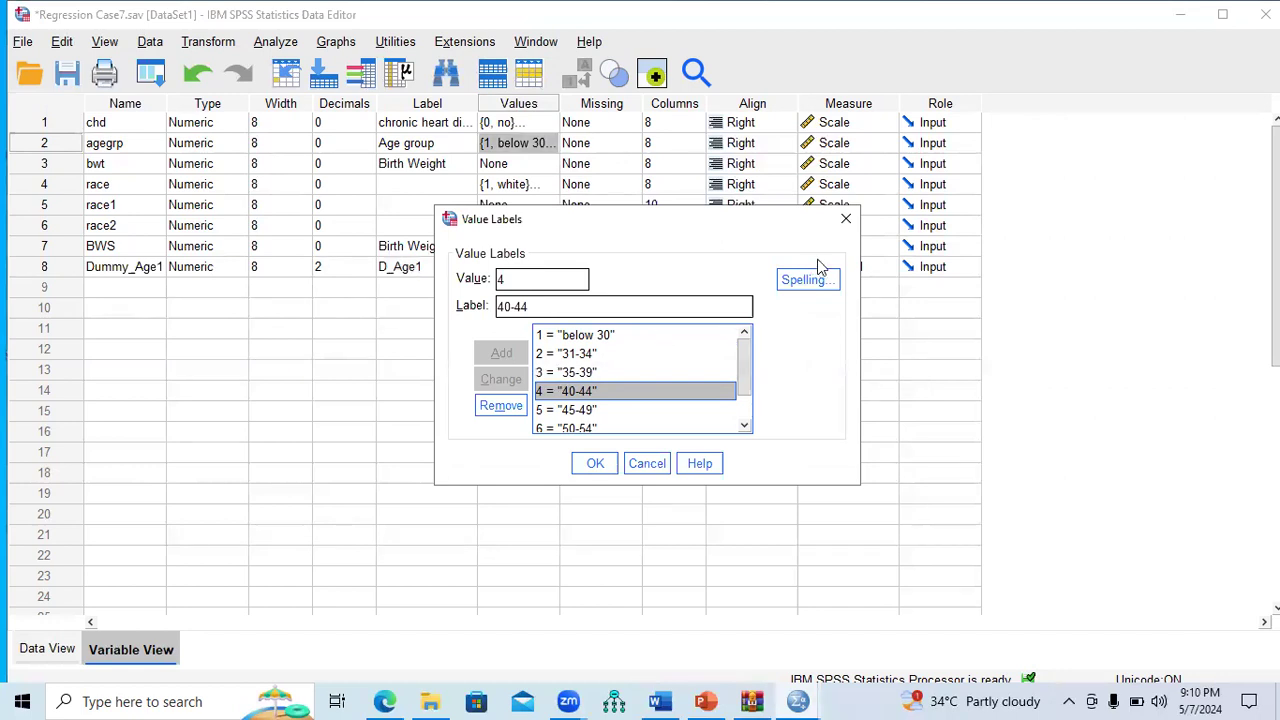
click(846, 218)
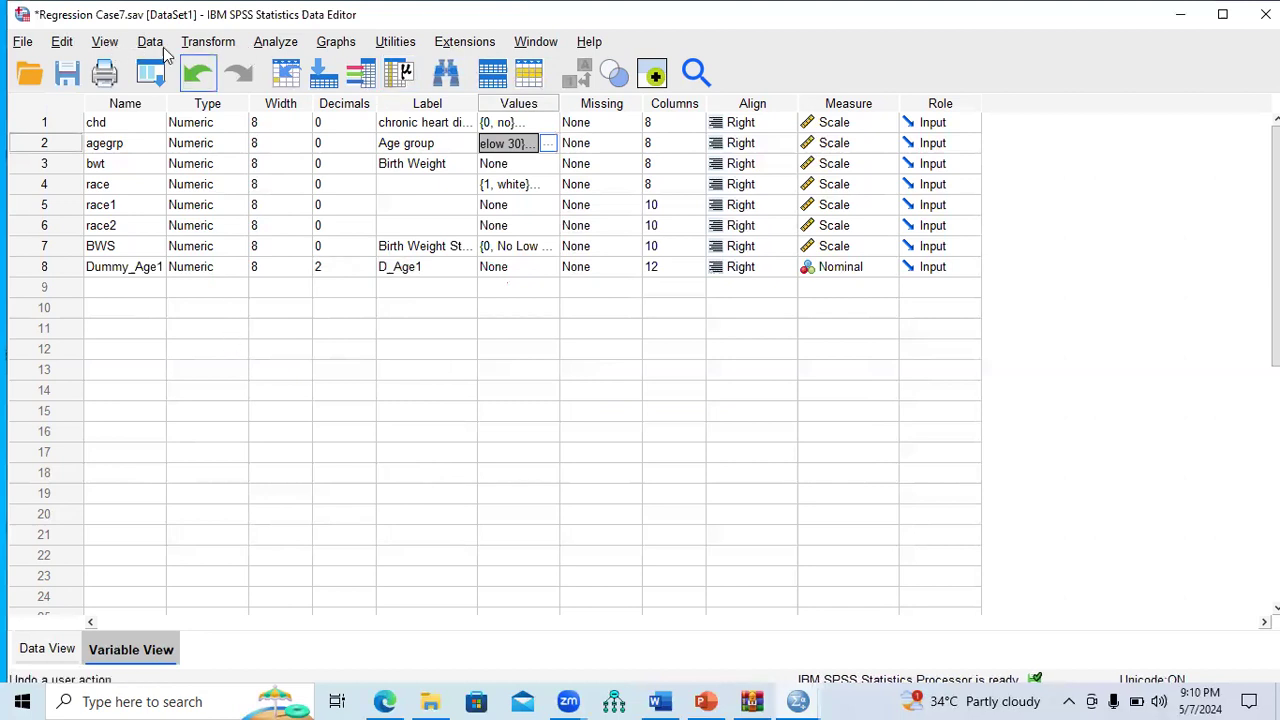
Step: Reset Recode into Different Variables and map agegrp to Dummy_Age2 labelled D_Age2
click(203, 48)
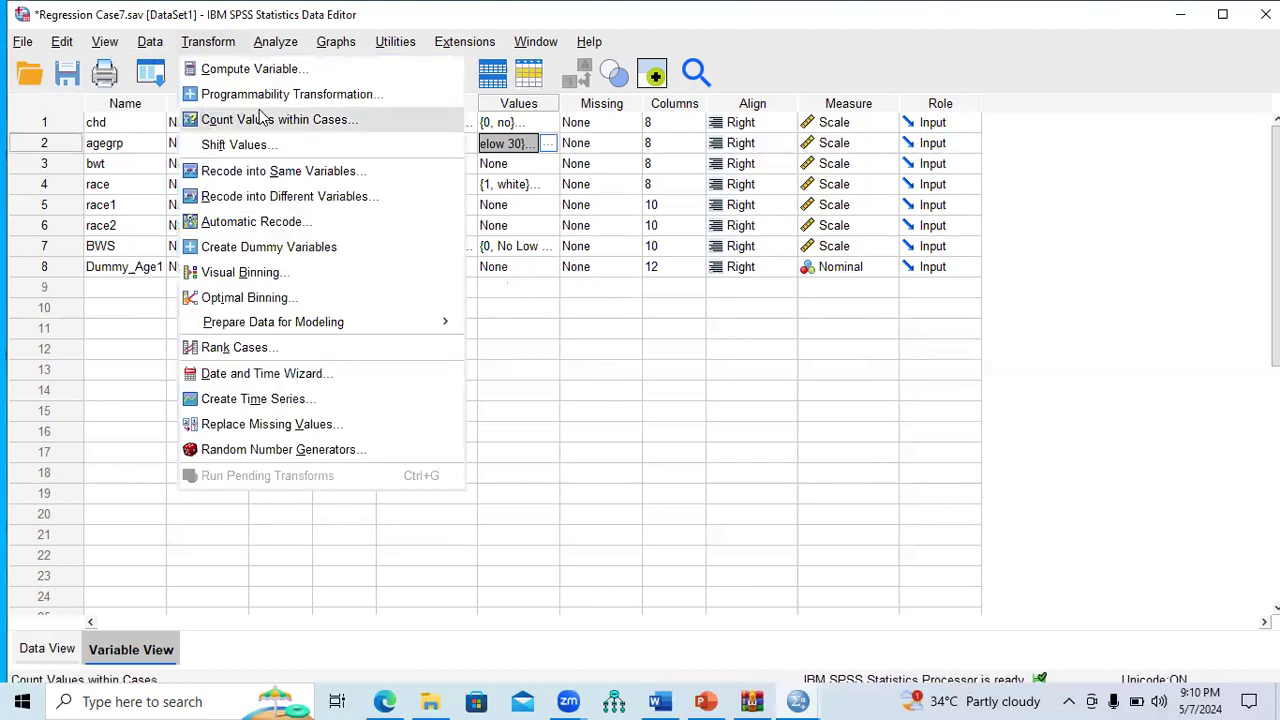
click(266, 197)
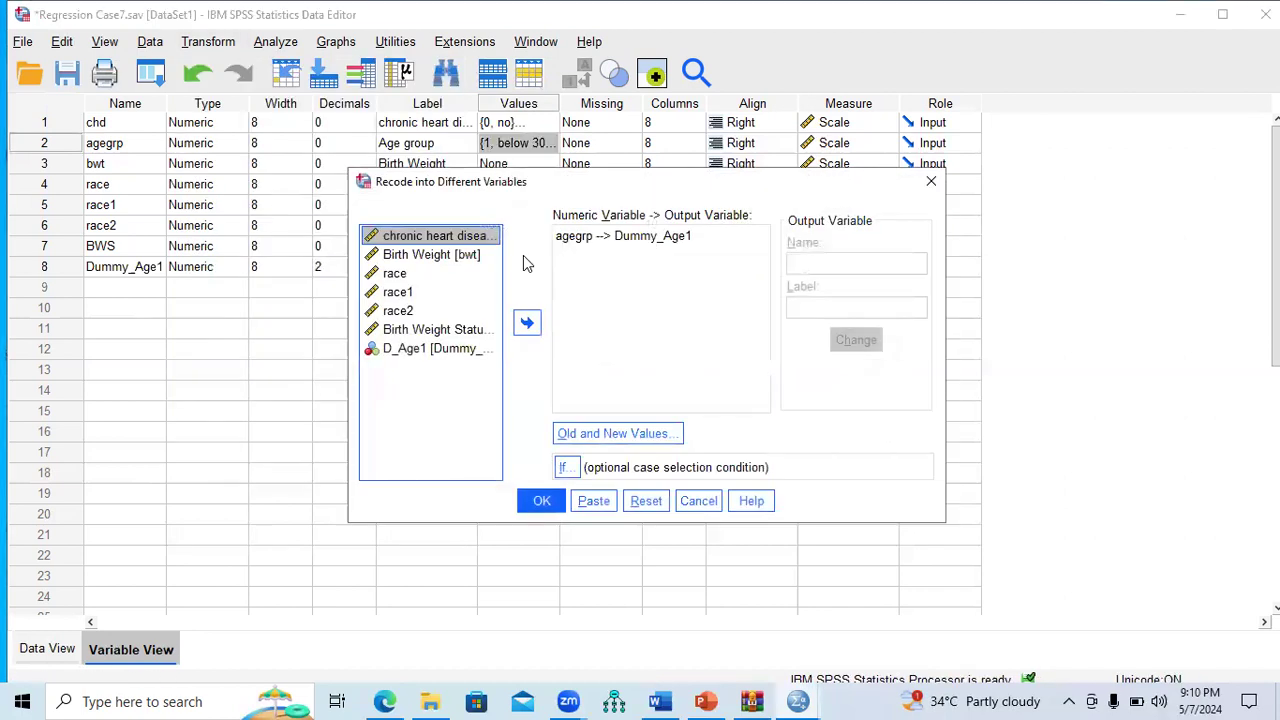
click(648, 500)
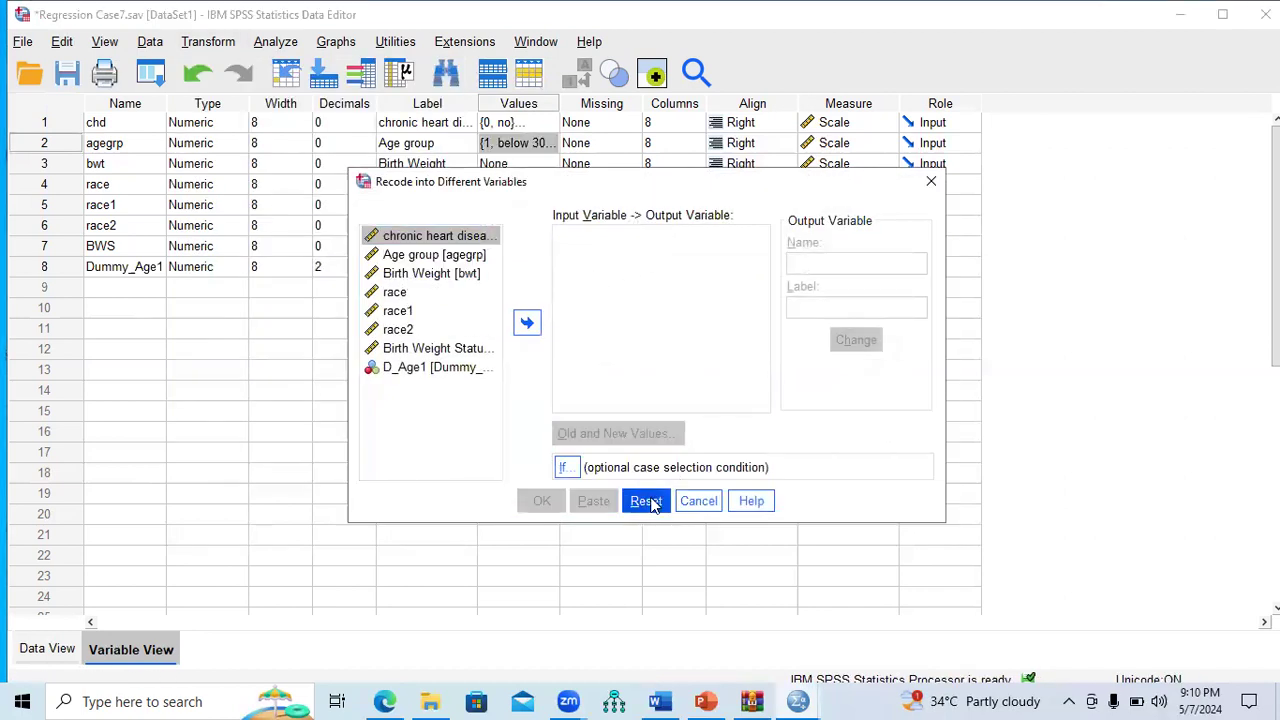
click(463, 259)
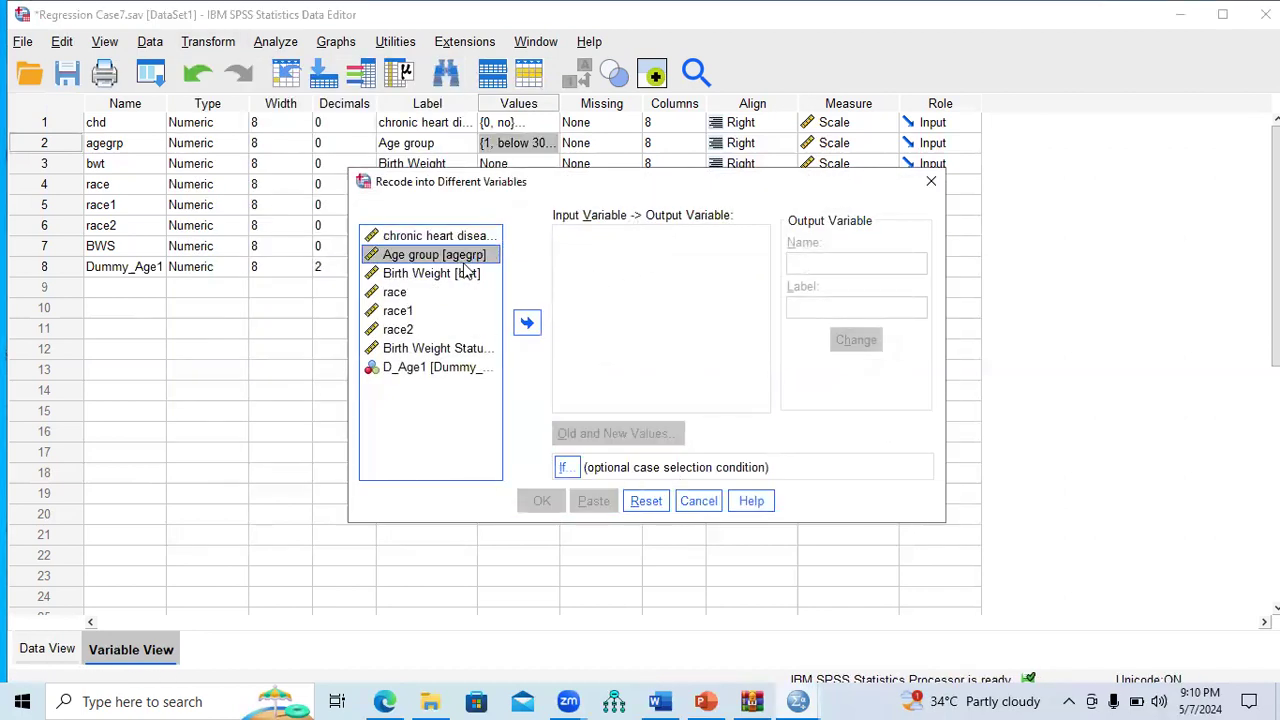
click(527, 322)
click(810, 266)
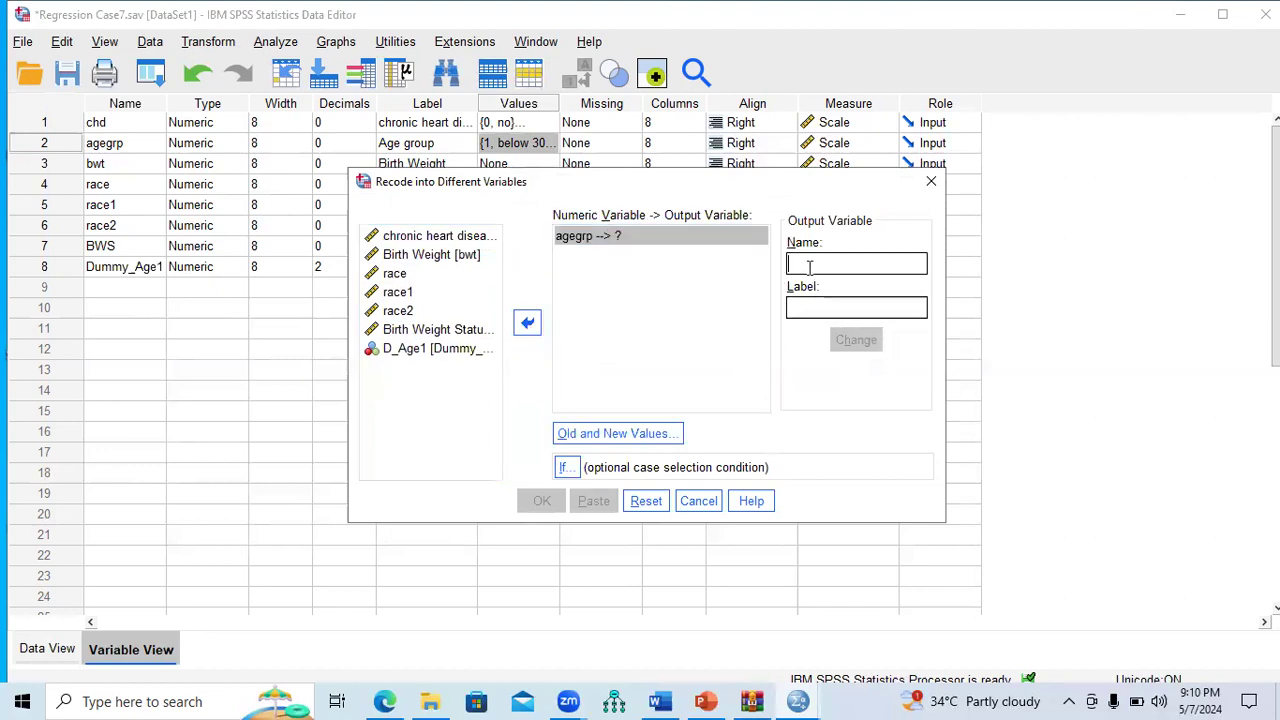
text(D)
key(BackSpace)
text(Dummy_Age2)
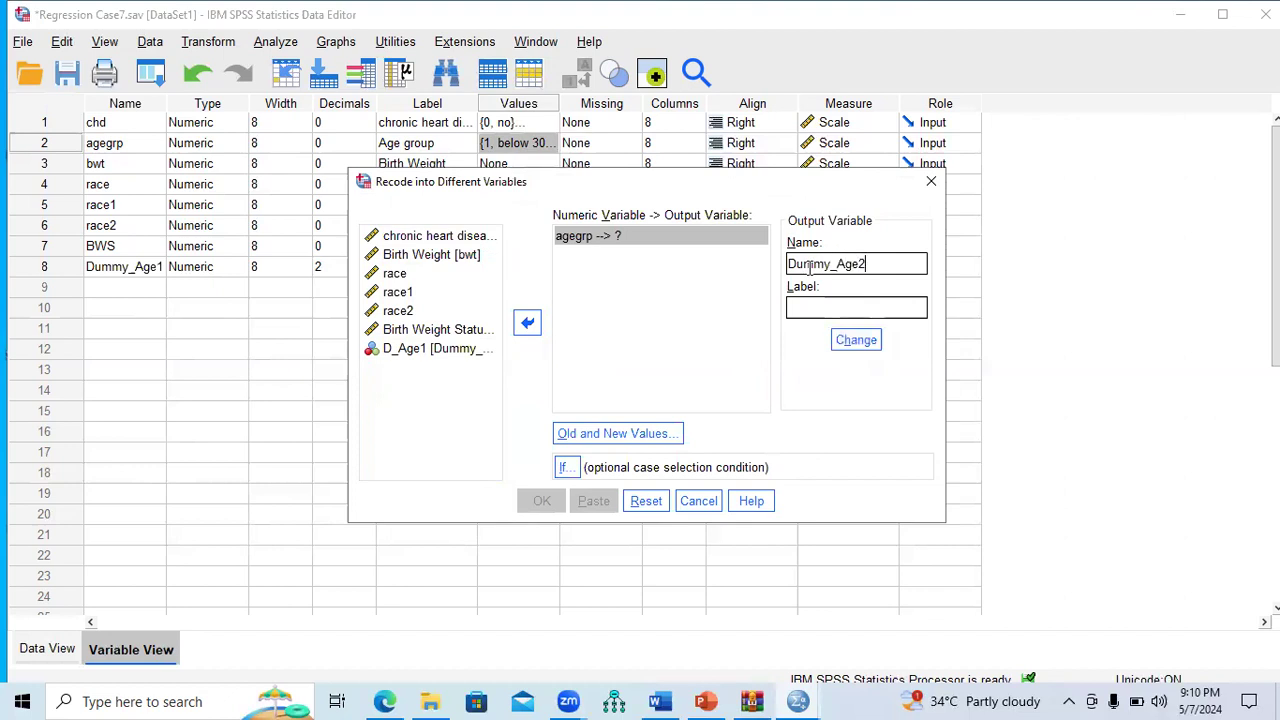
text(D_Age2)
click(857, 341)
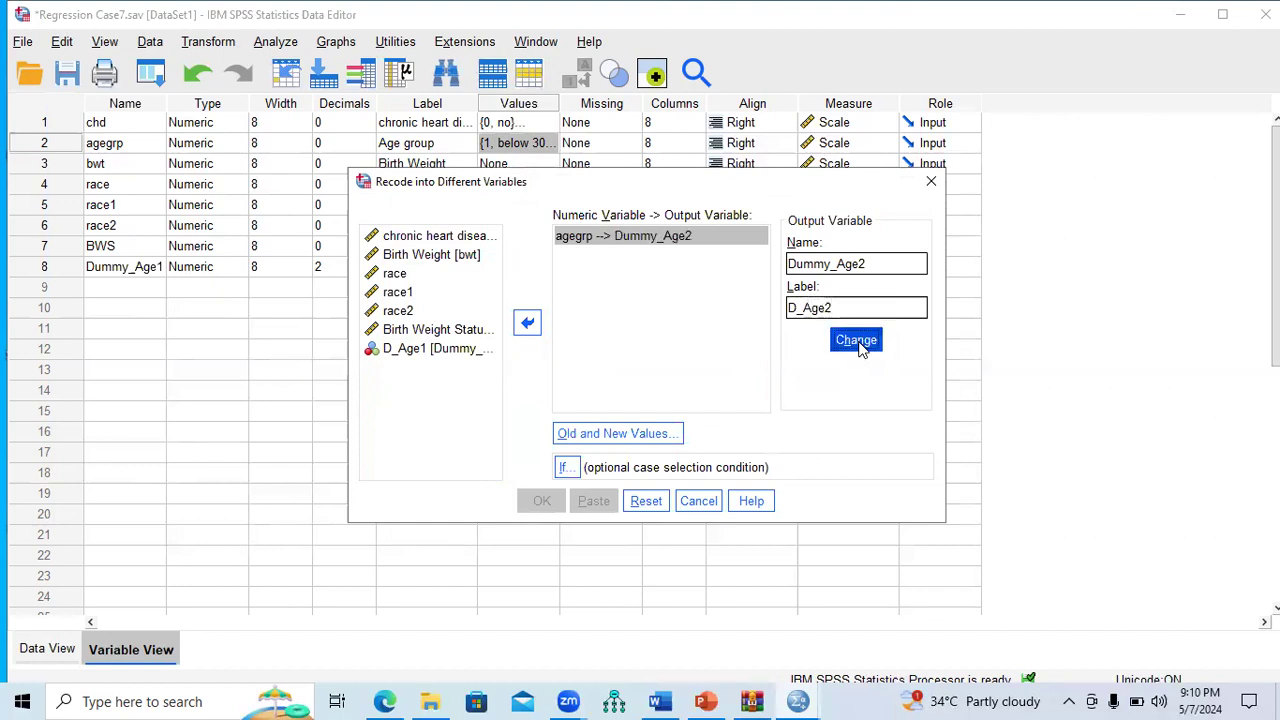
Step: Recode age group 3 to 1 and all other values to 0, then run it
click(617, 433)
click(273, 233)
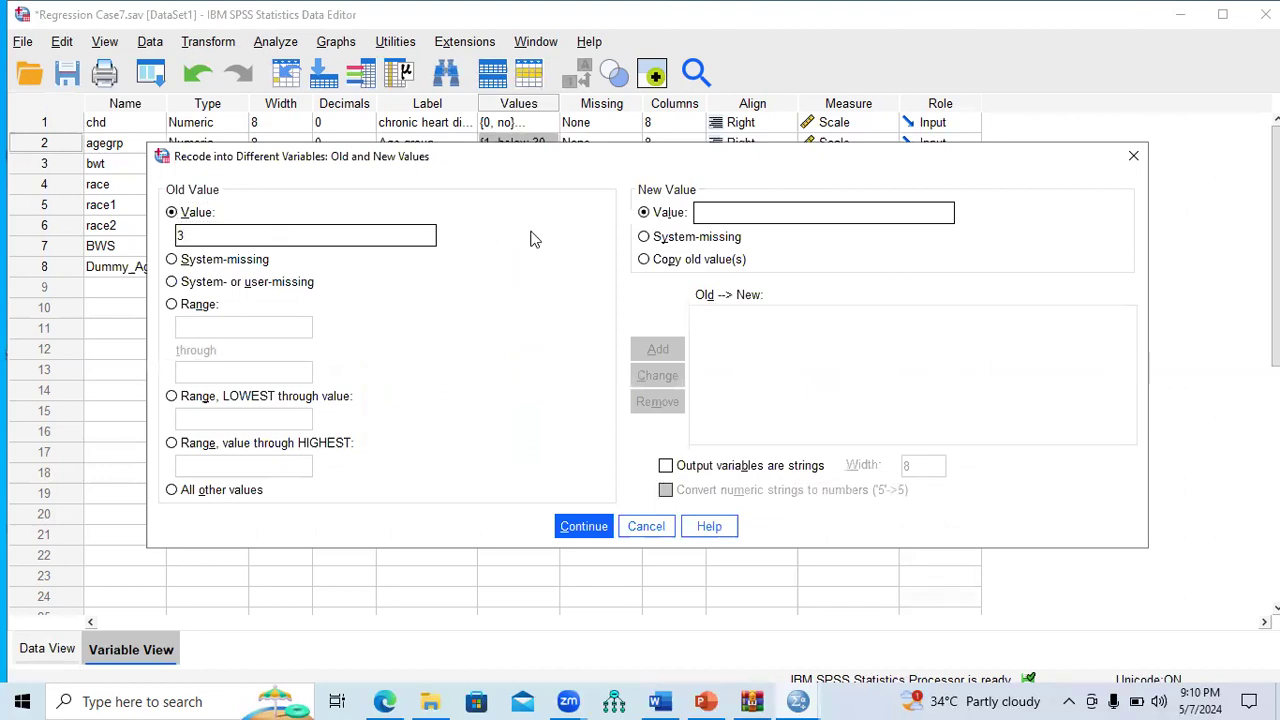
click(716, 214)
text(1)
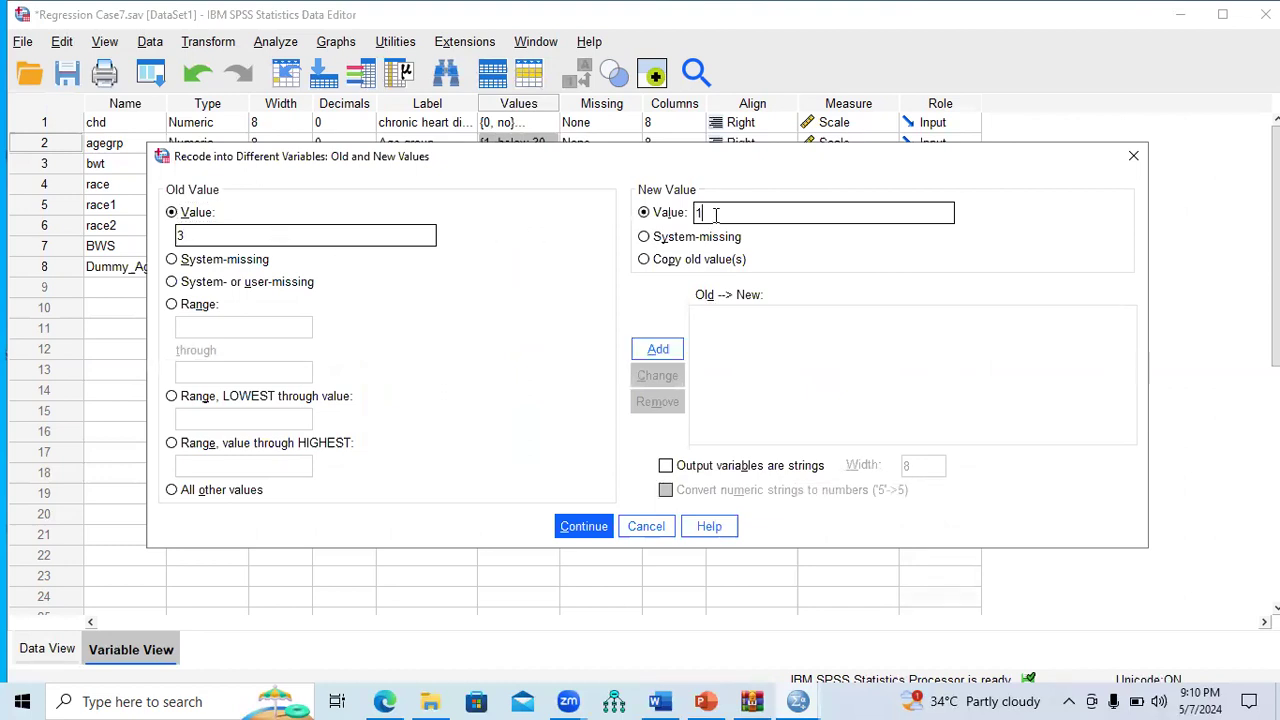
click(664, 350)
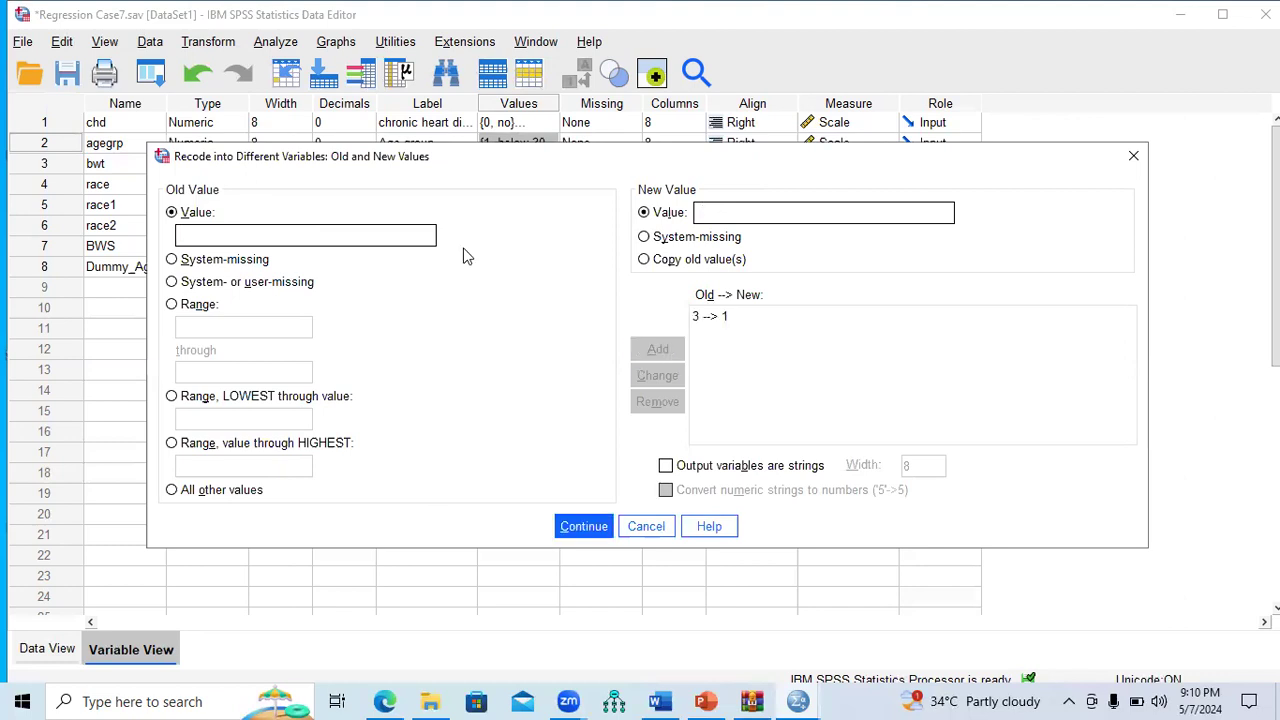
click(203, 496)
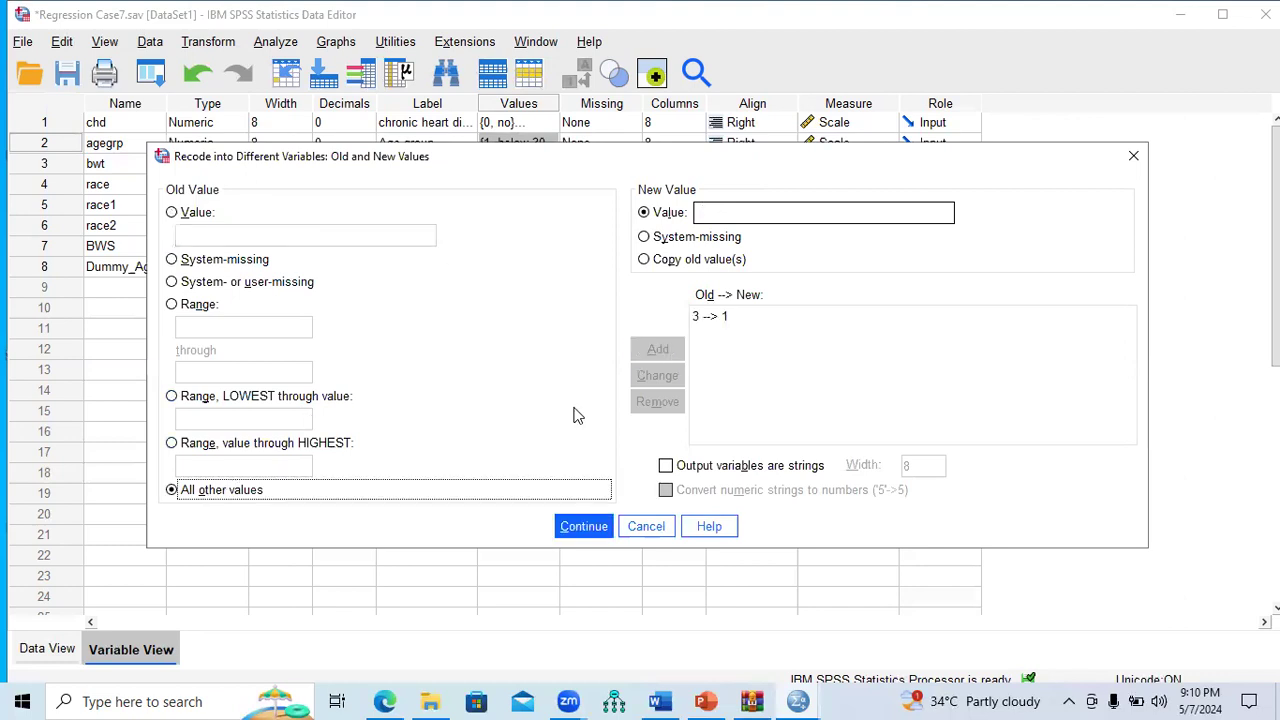
click(721, 212)
text(0)
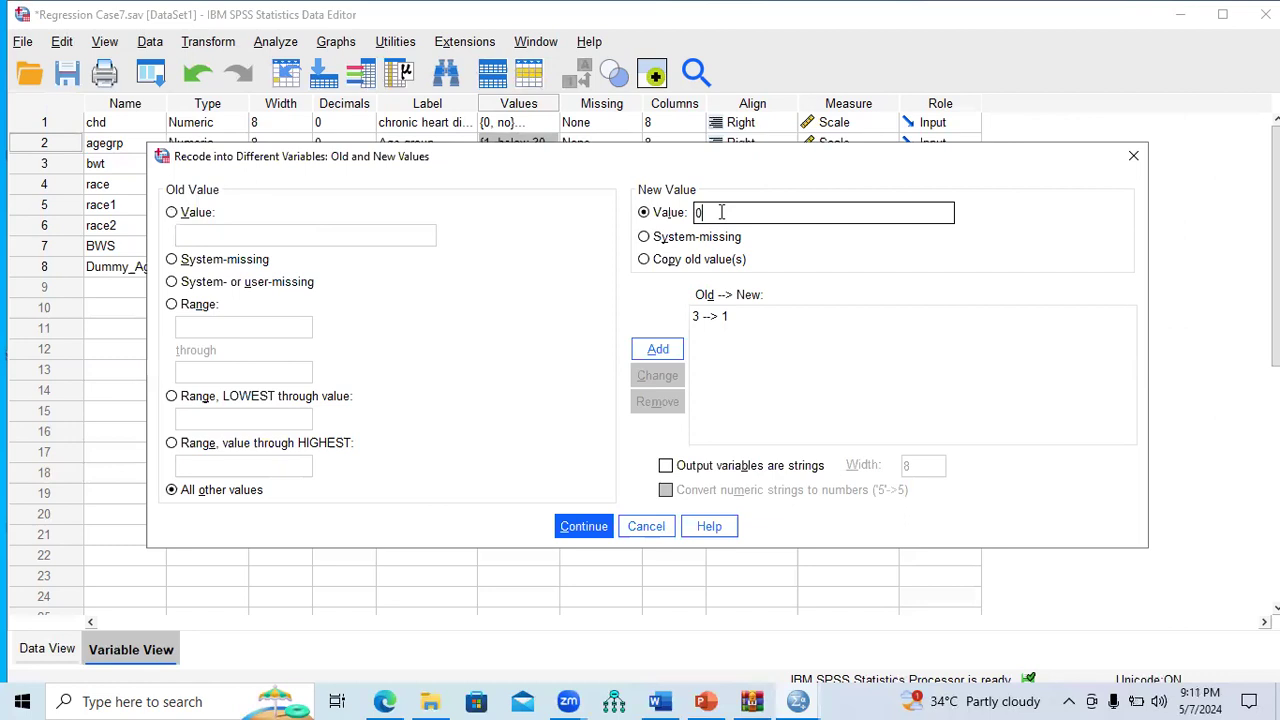
click(660, 350)
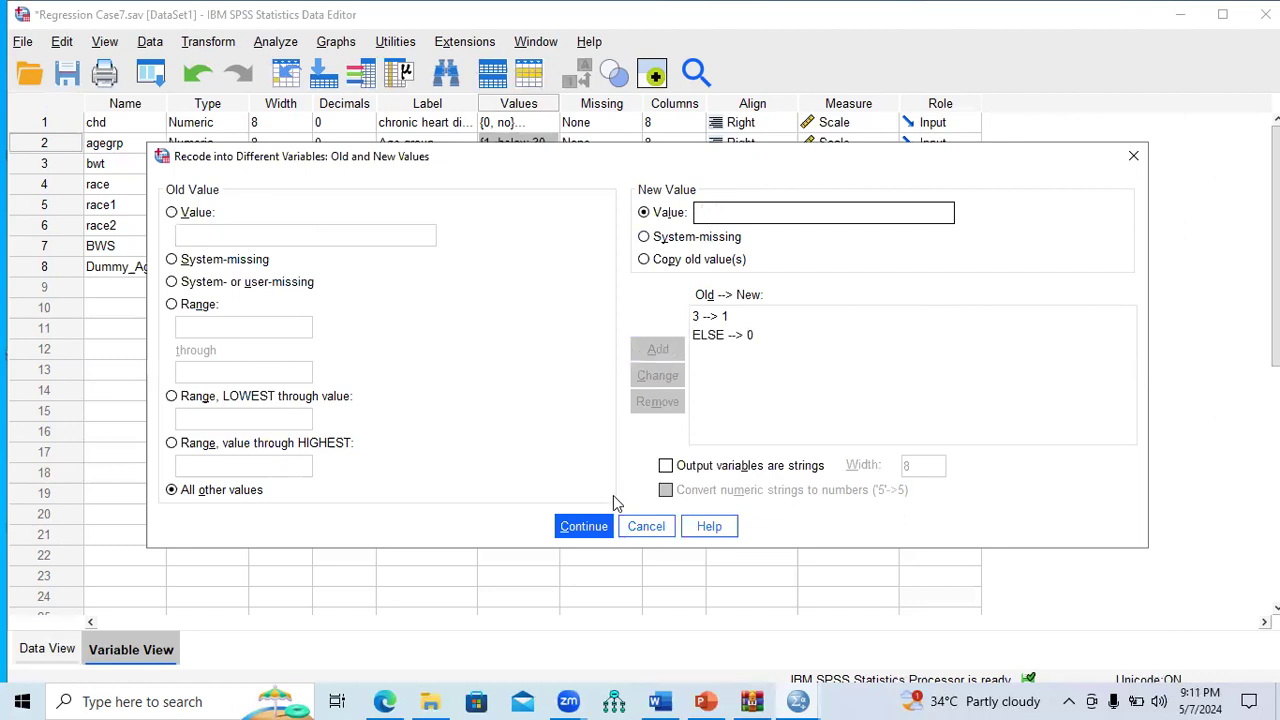
click(588, 528)
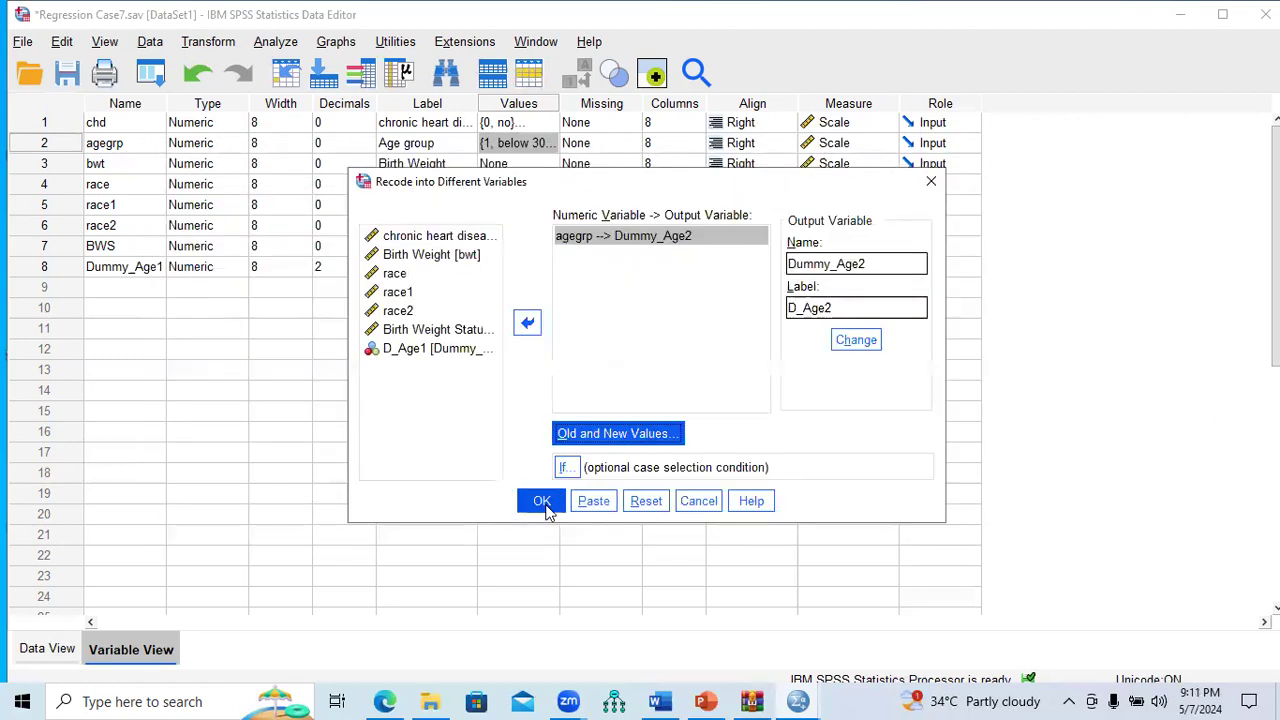
click(541, 501)
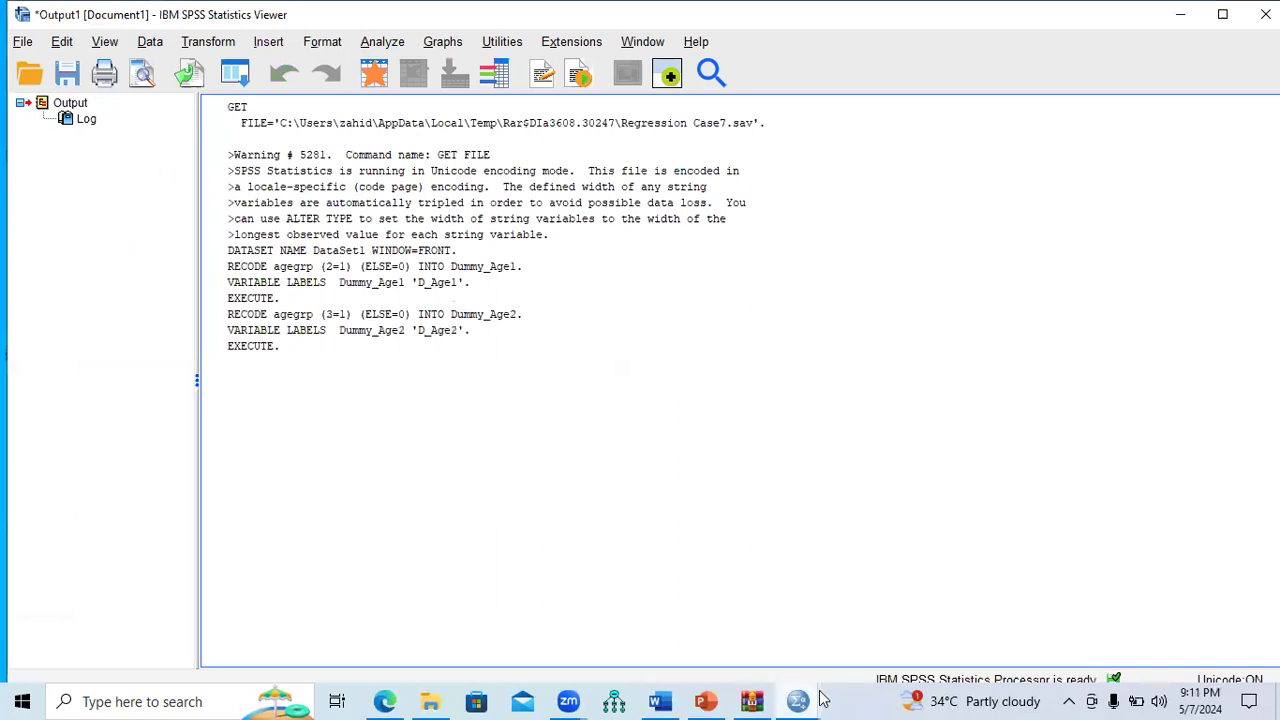
Step: Return to the Regression Case7 data editor and check the Dummy_Age1 and Dummy_Age2 rows
mouse_move(800, 701)
click(845, 645)
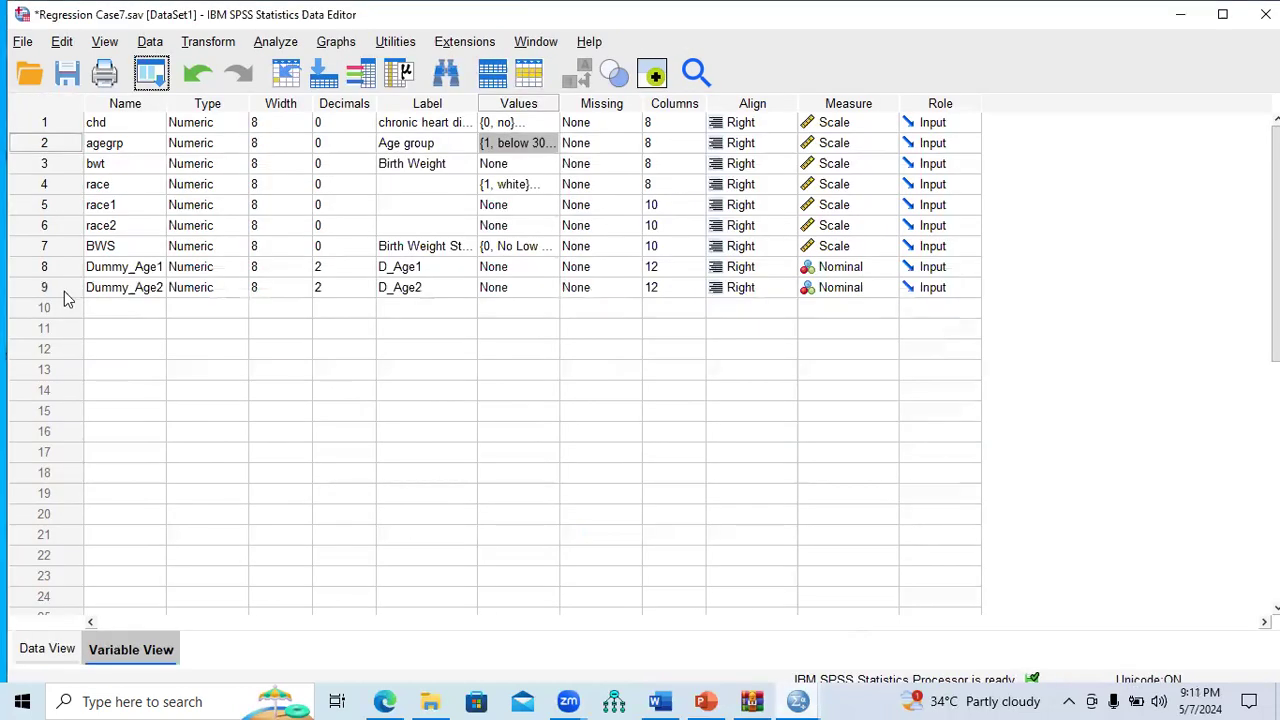
drag(56, 248, 56, 266)
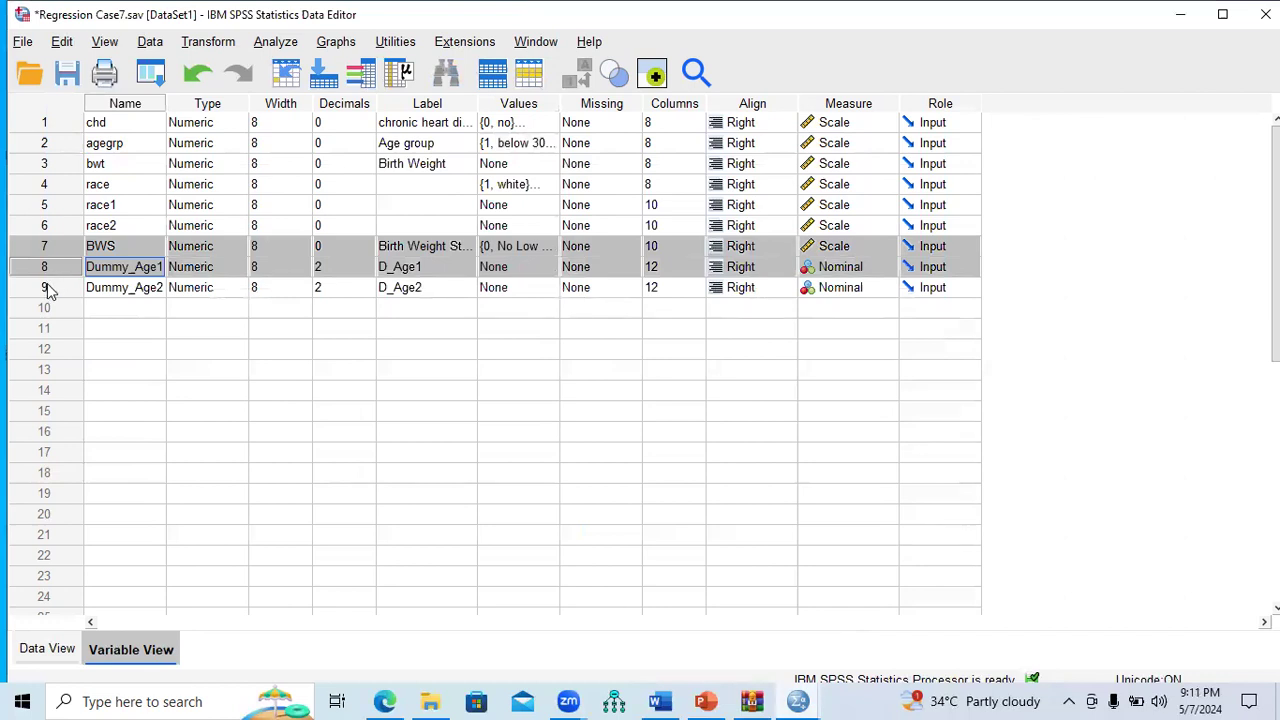
click(48, 287)
click(48, 268)
click(48, 287)
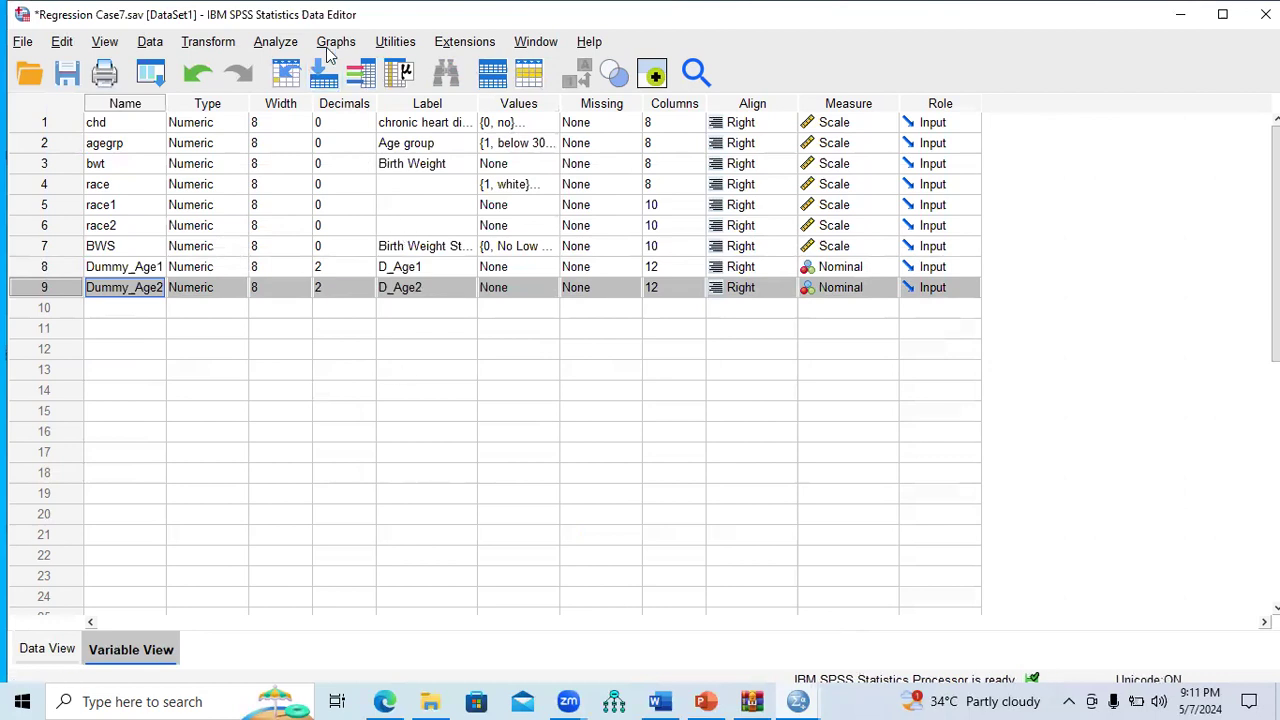
Step: Reset the recode dialog and map agegrp to Dummy_Age3 labelled D_Age3
click(222, 45)
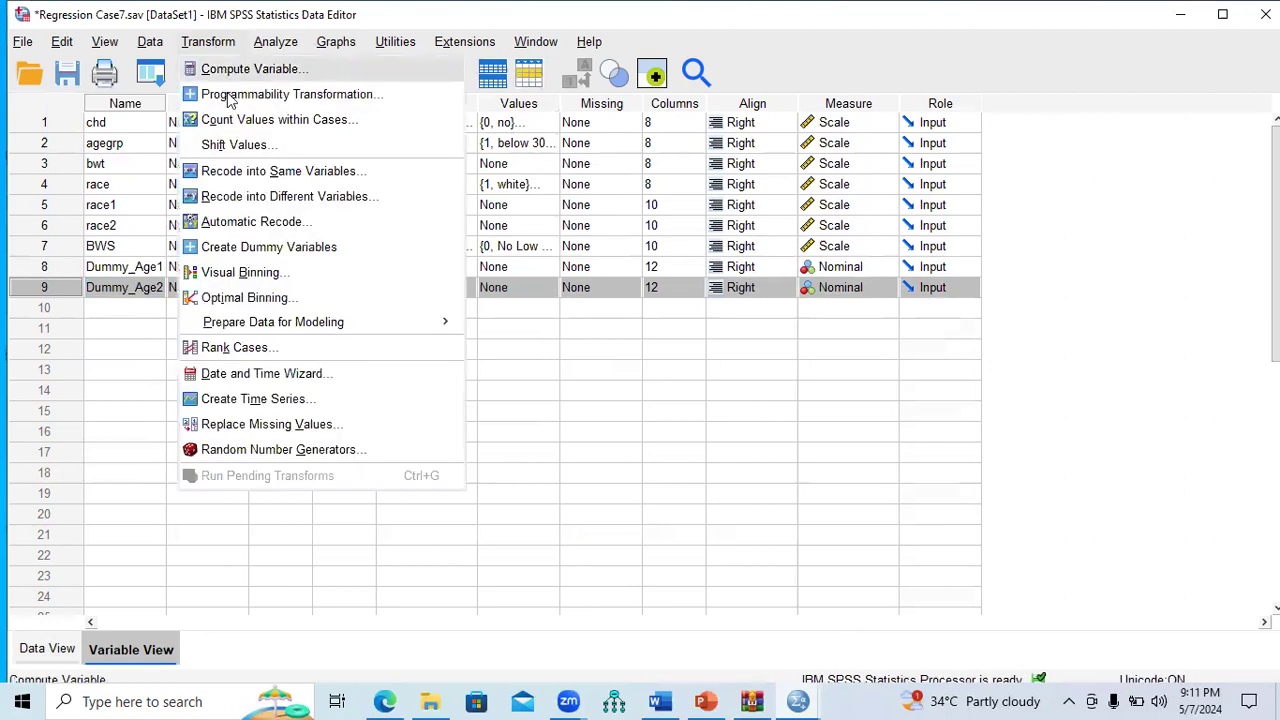
click(247, 197)
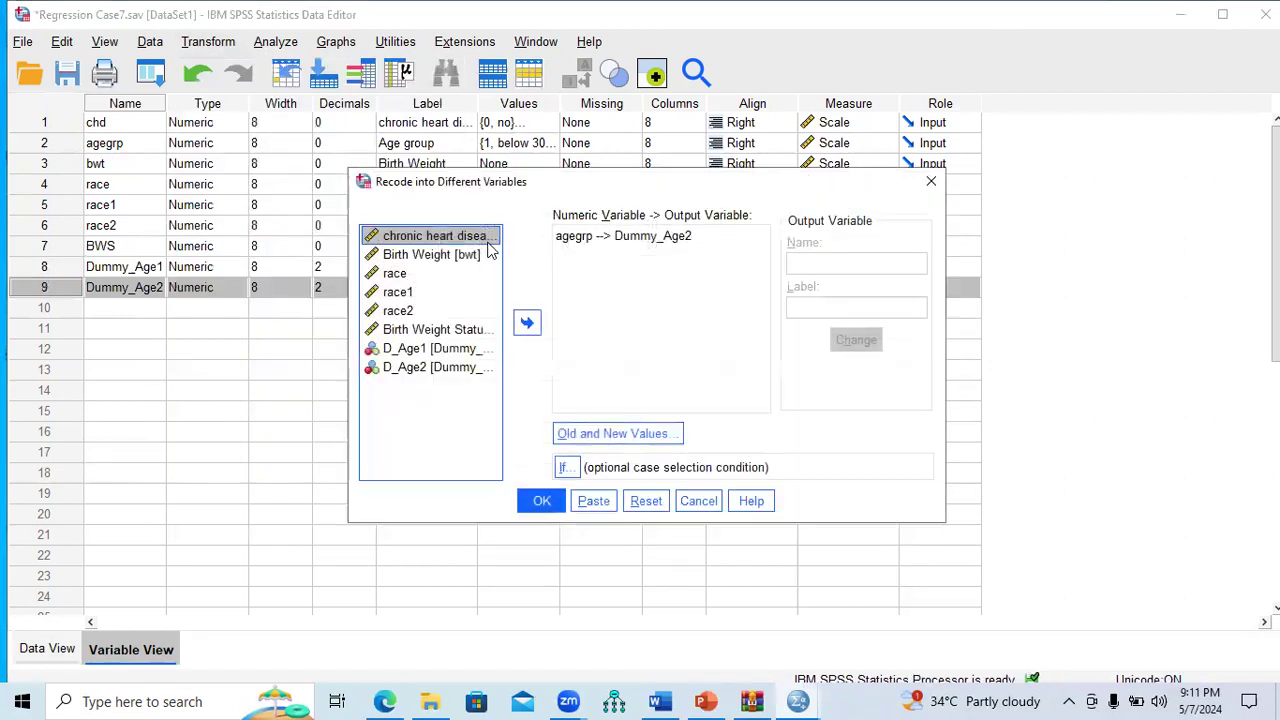
click(646, 501)
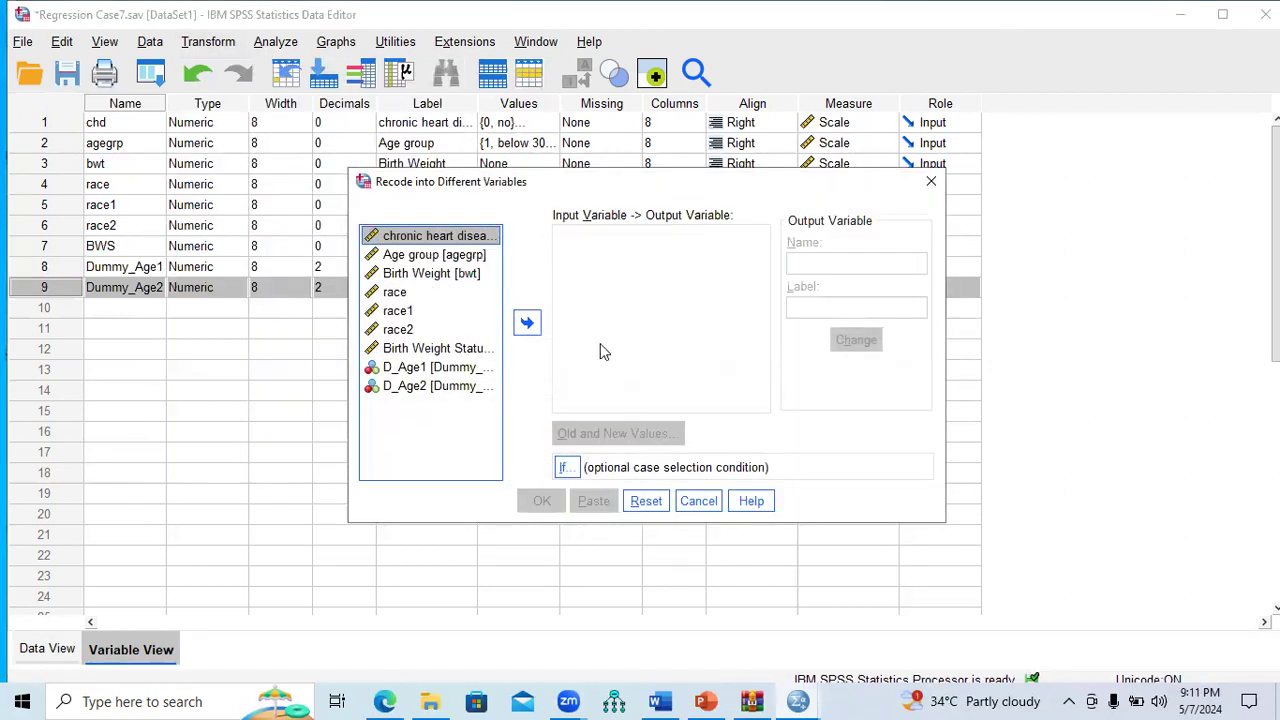
click(424, 257)
click(527, 322)
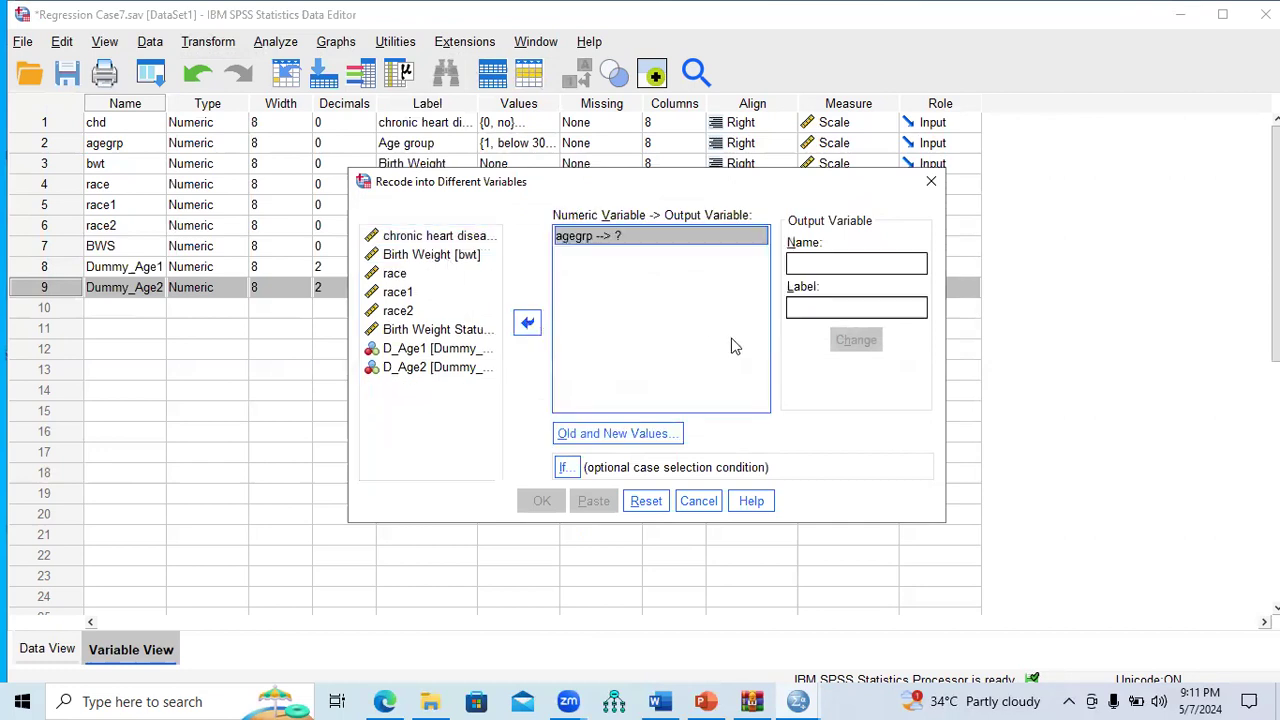
click(830, 262)
text(Du)
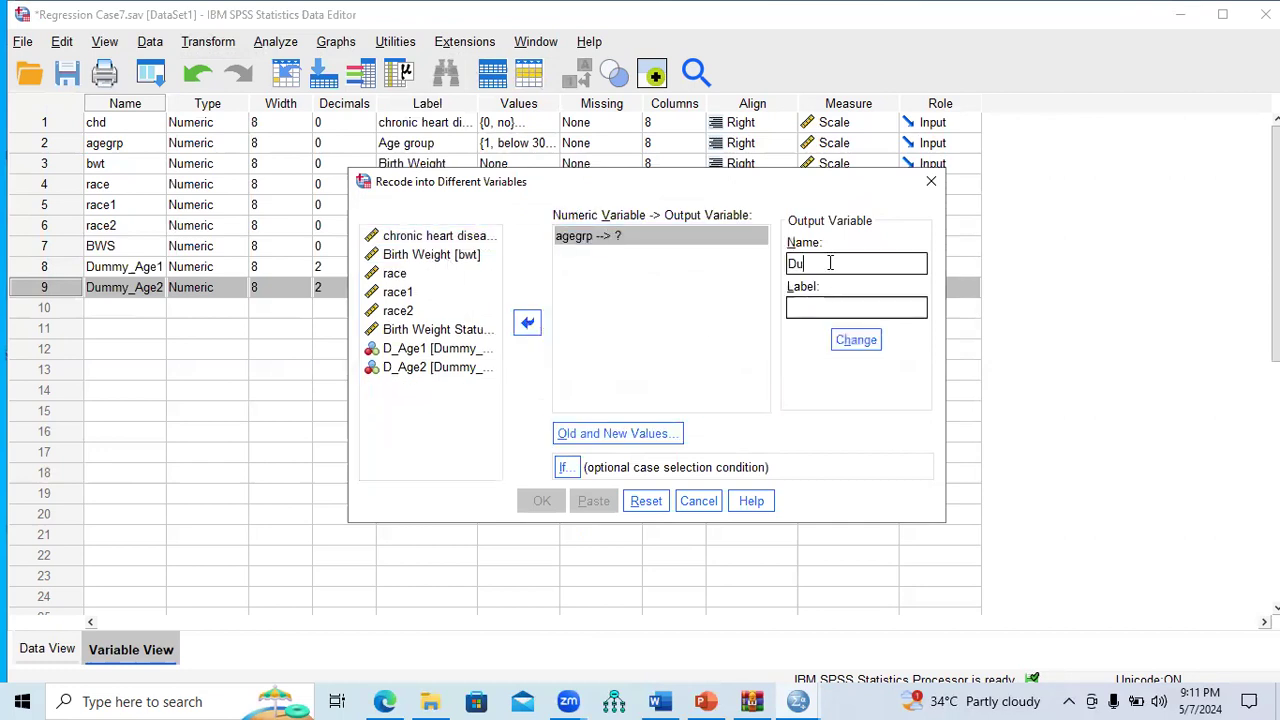
text(mmy_a)
key(BackSpace)
text(Age)
click(822, 306)
text(D_Age)
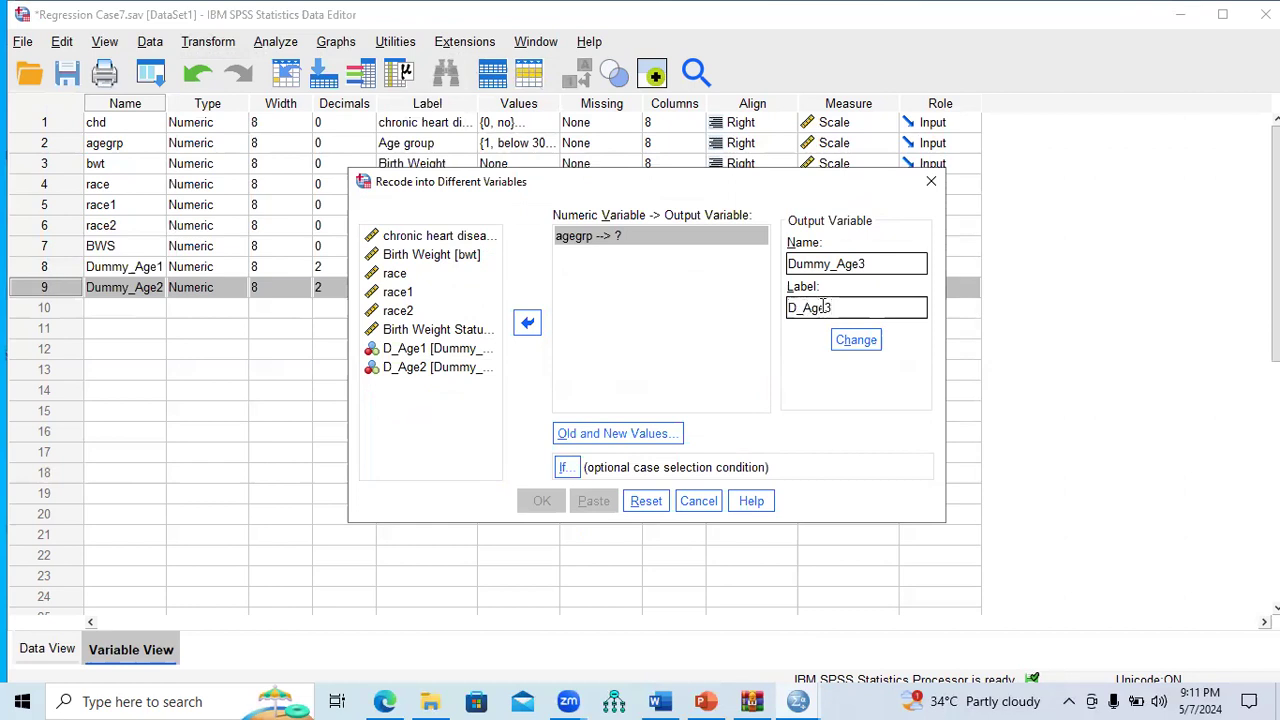
click(856, 340)
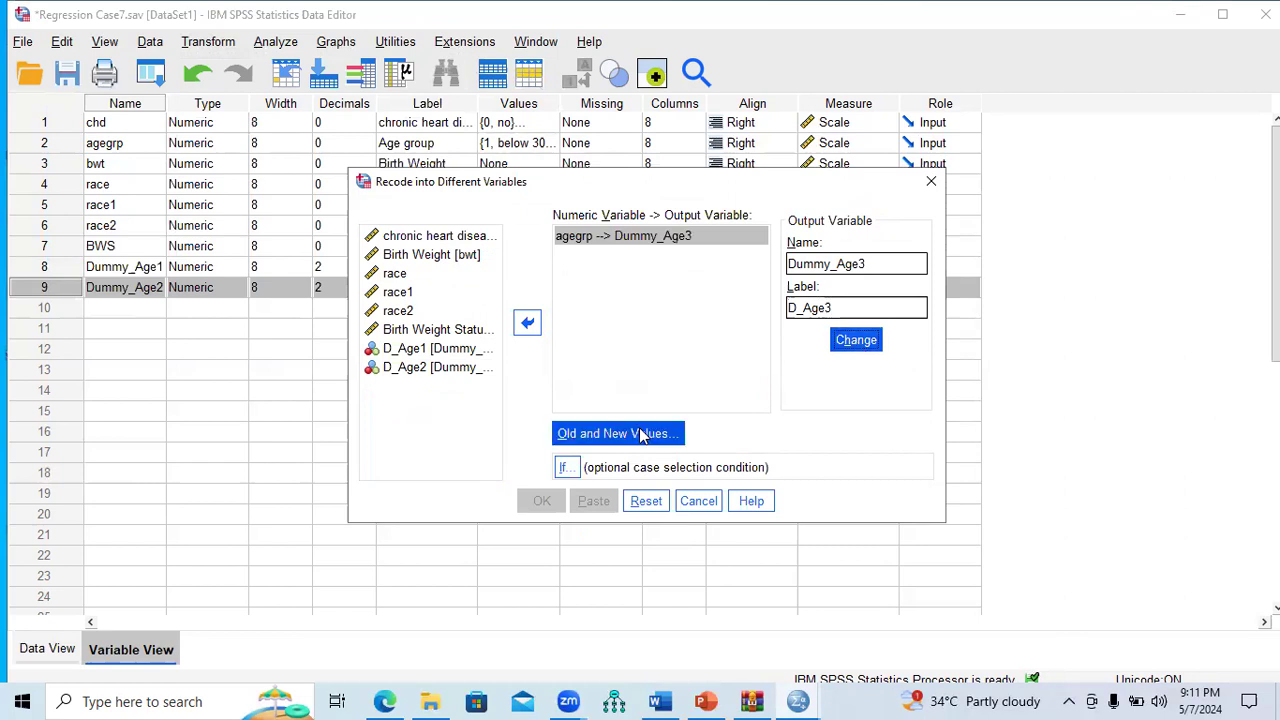
Step: Recode age group 4 to 1 and all other values to 0, then run it
click(641, 434)
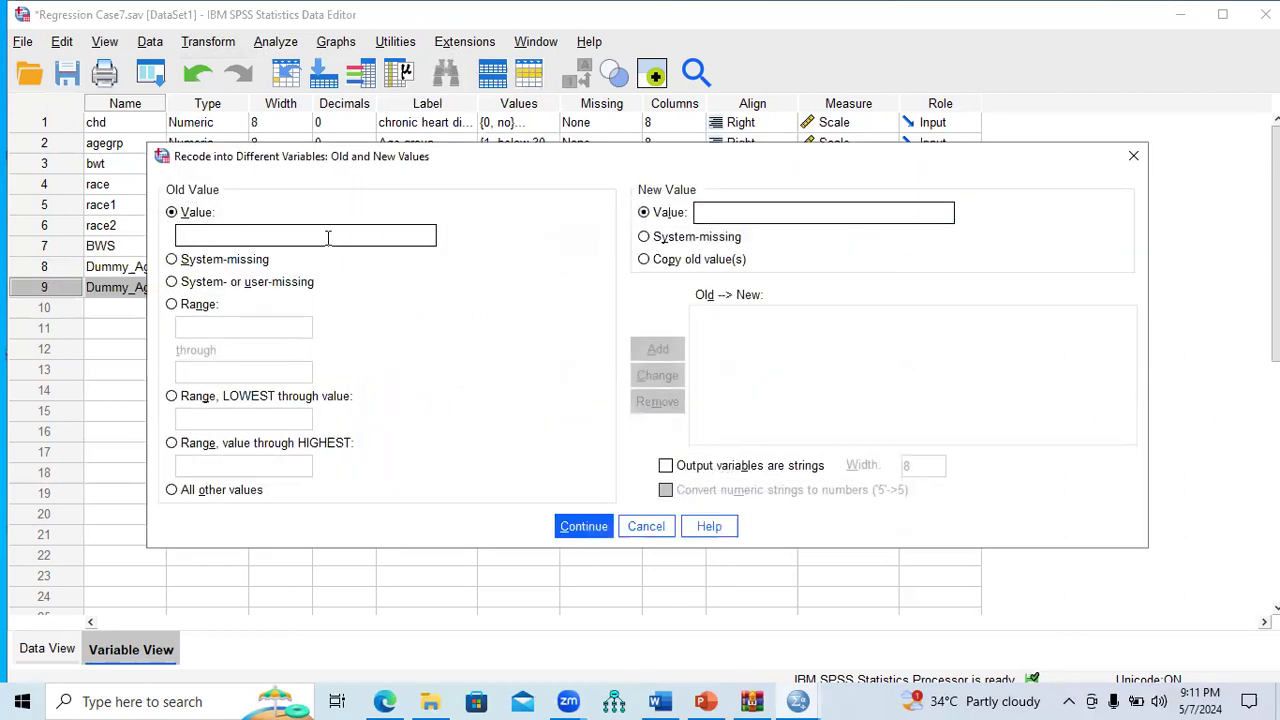
click(751, 207)
text(1)
click(652, 347)
click(204, 490)
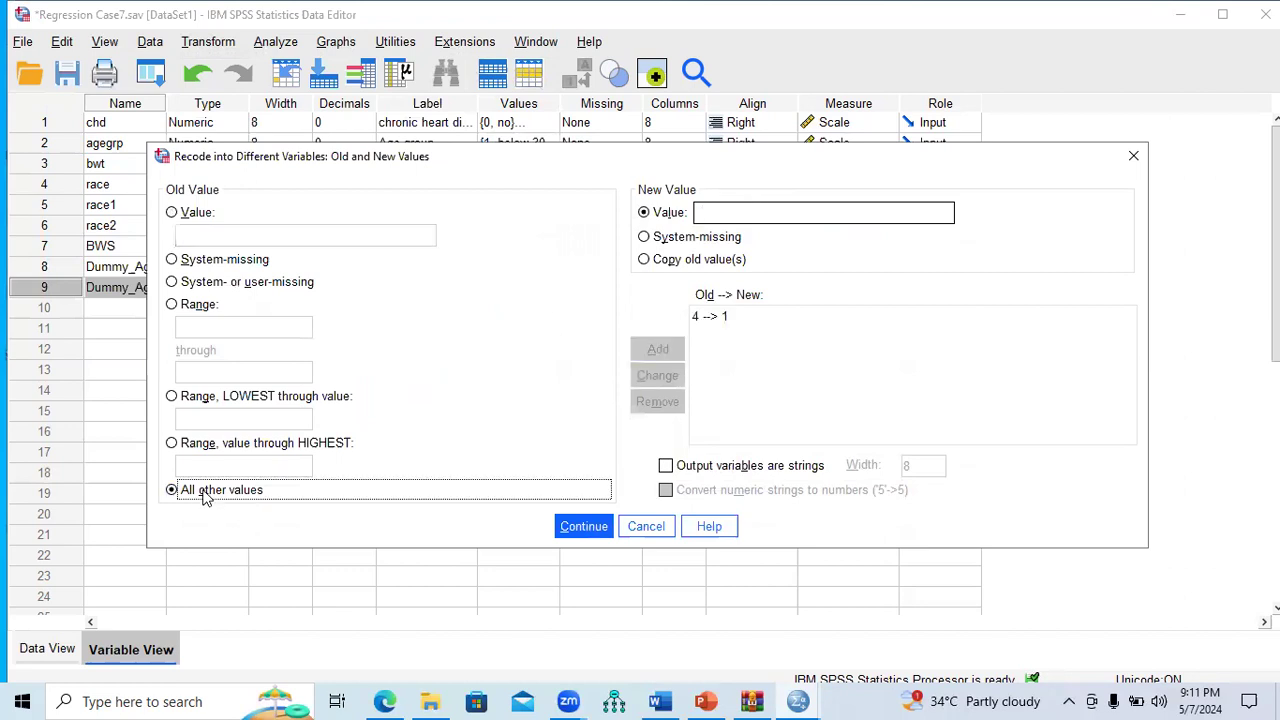
click(714, 212)
text(0)
click(656, 349)
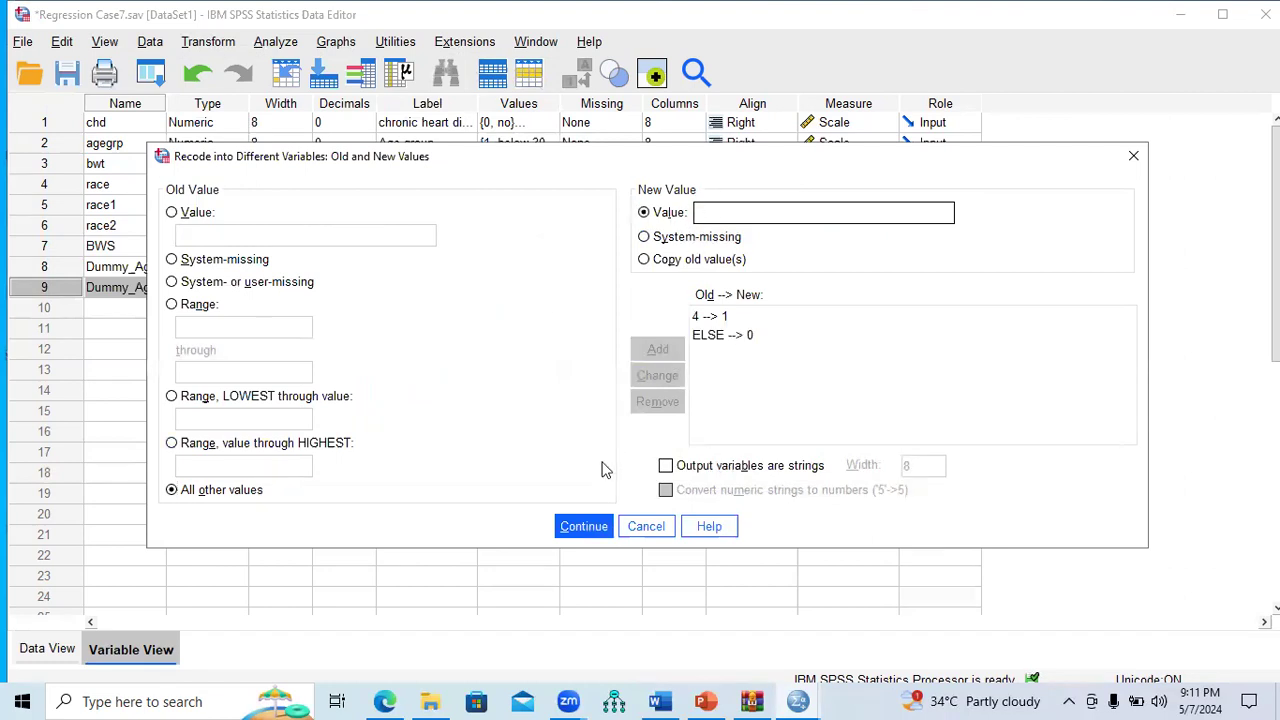
click(584, 526)
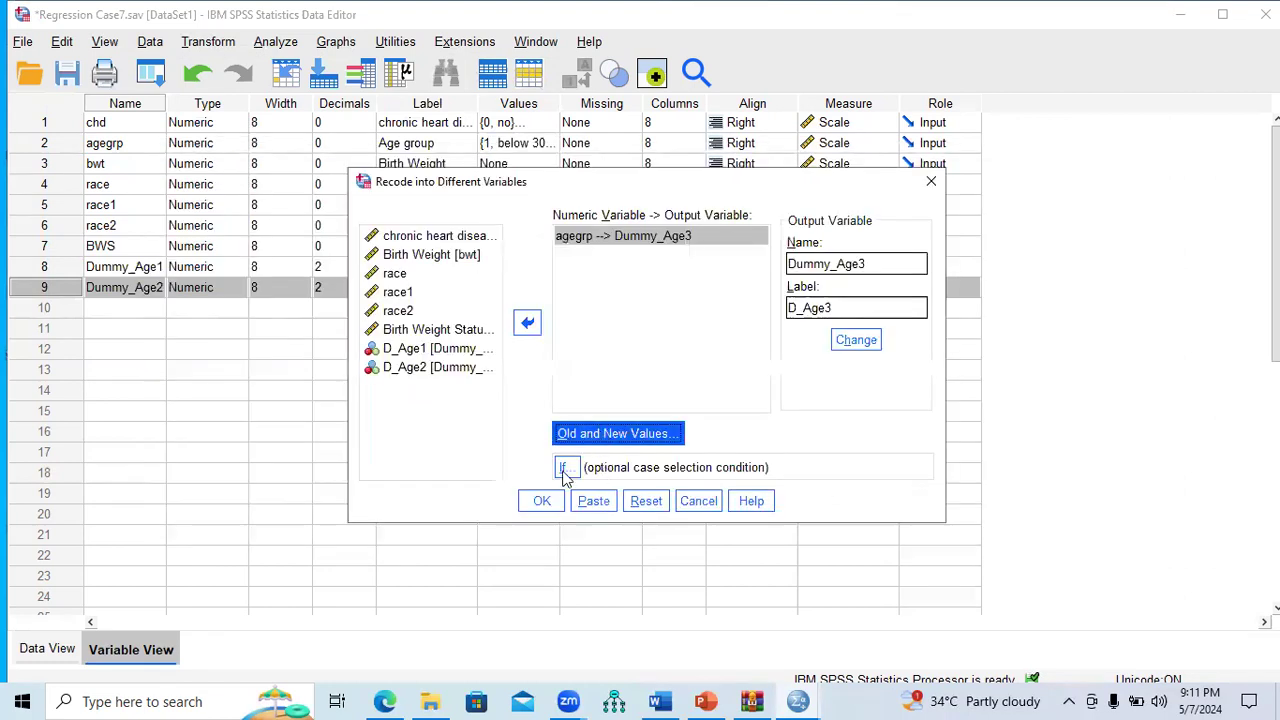
click(545, 502)
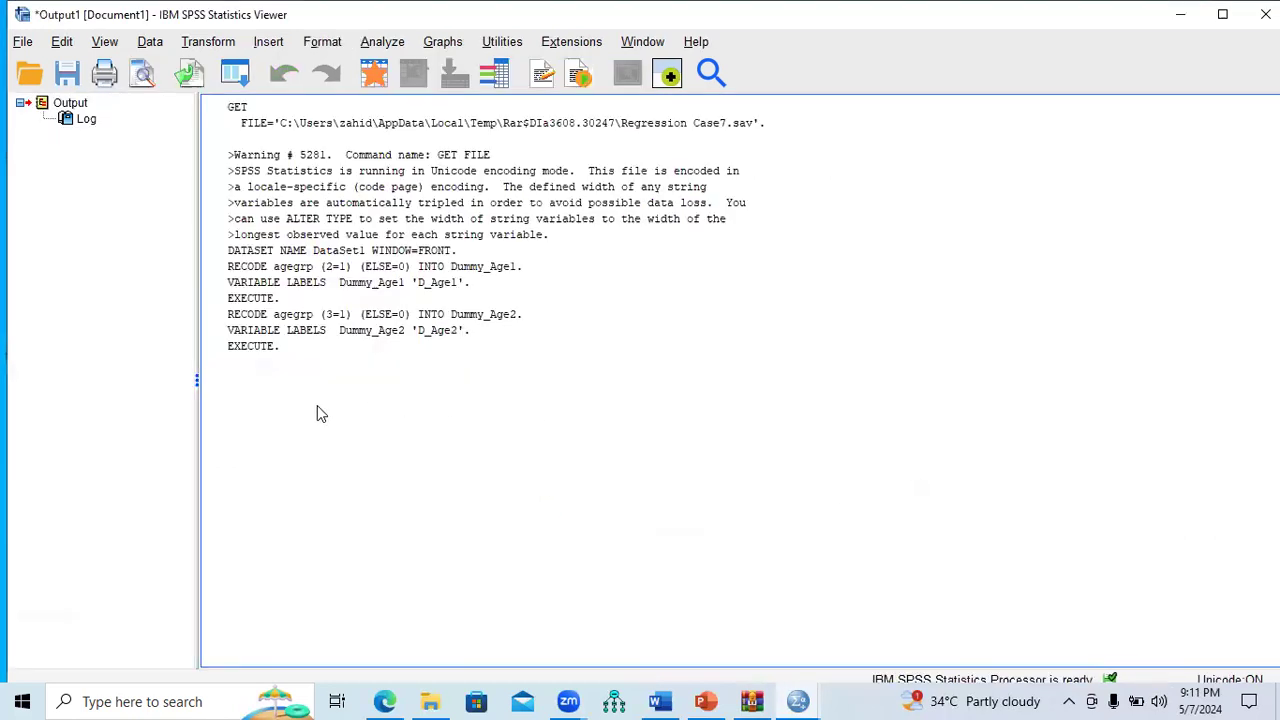
Step: Reset the recode dialog and map agegrp to a new variable Dummy_Age4
click(208, 41)
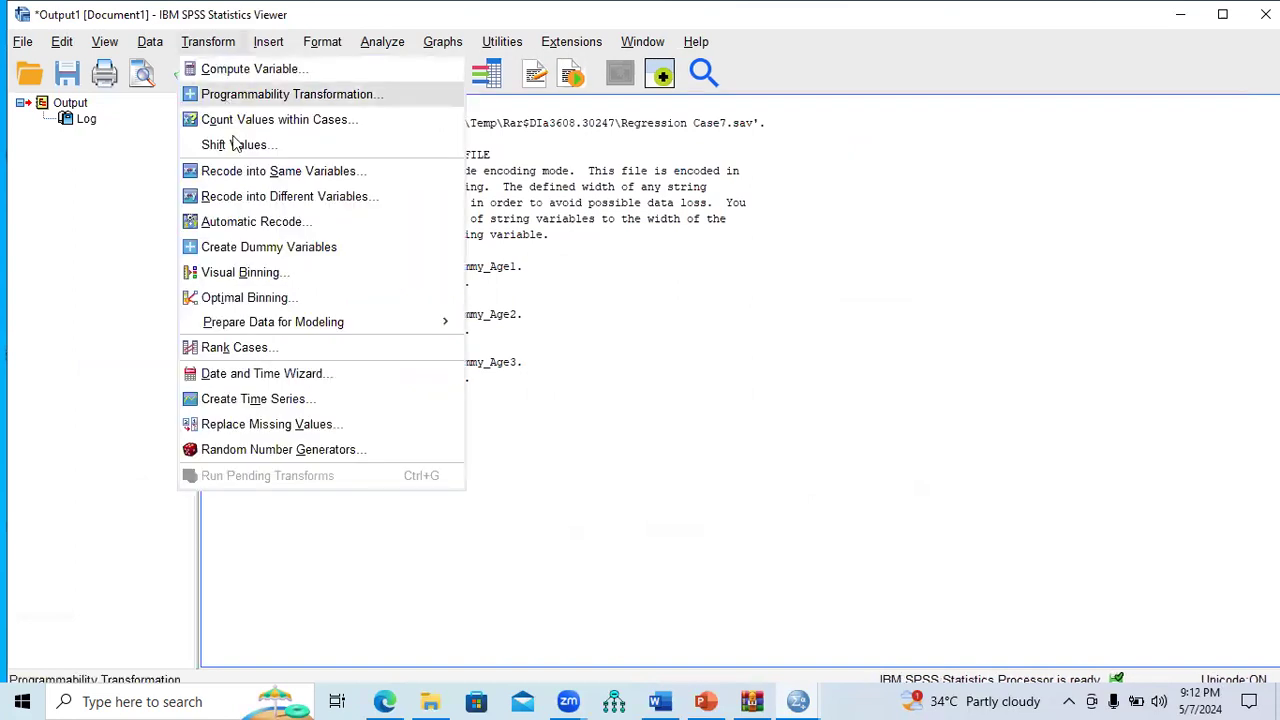
click(243, 198)
click(650, 501)
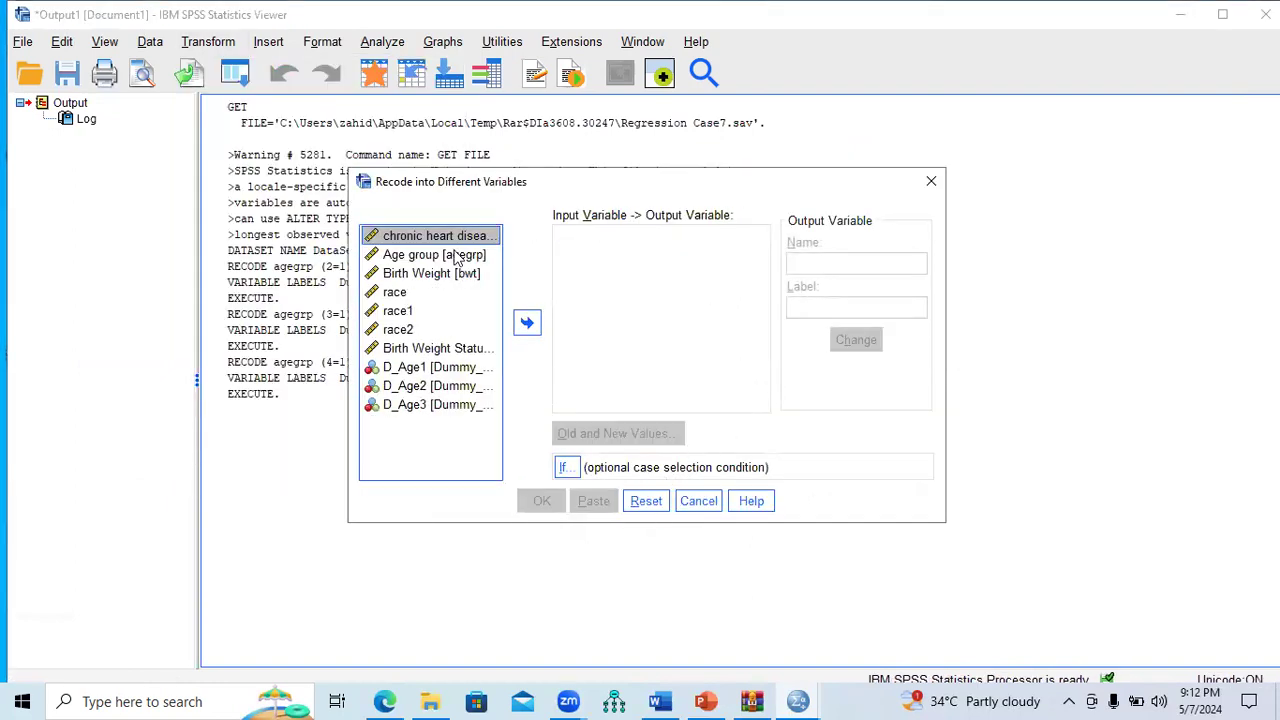
click(455, 258)
click(527, 322)
click(866, 264)
text(Du)
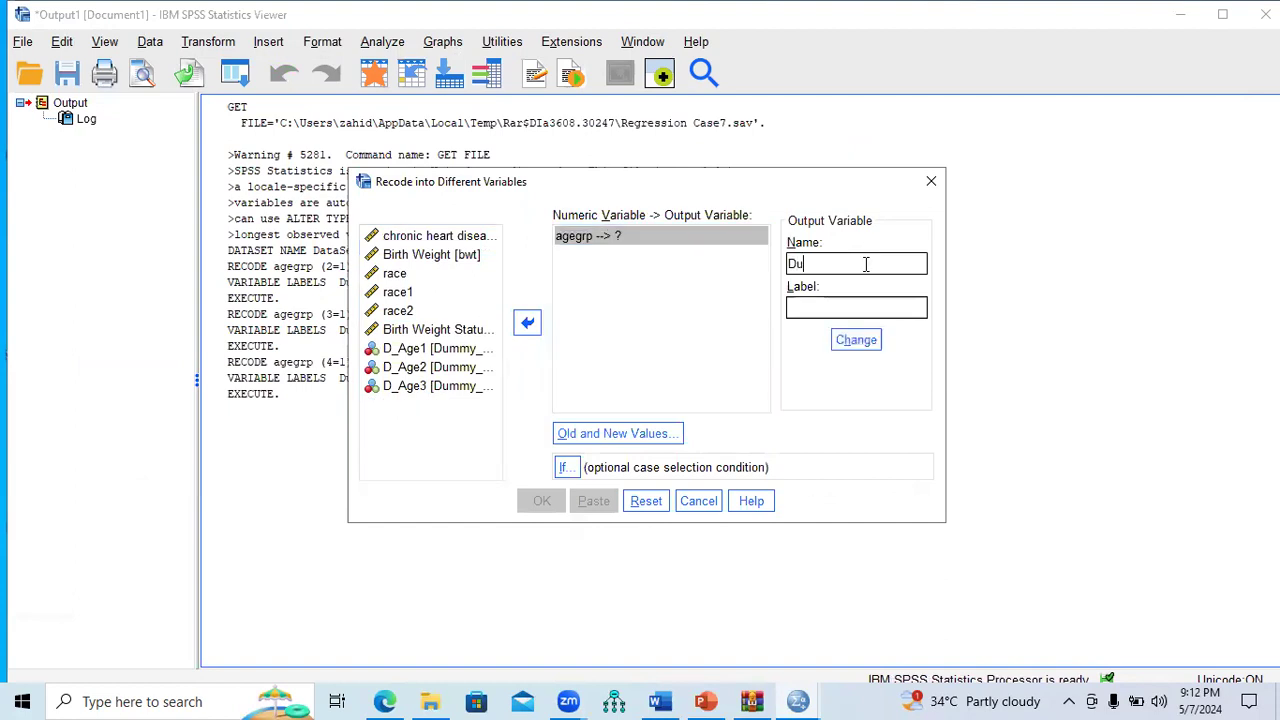
text(mmy_ag)
key(BackSpace)
text(ge5)
drag(778, 197, 1015, 177)
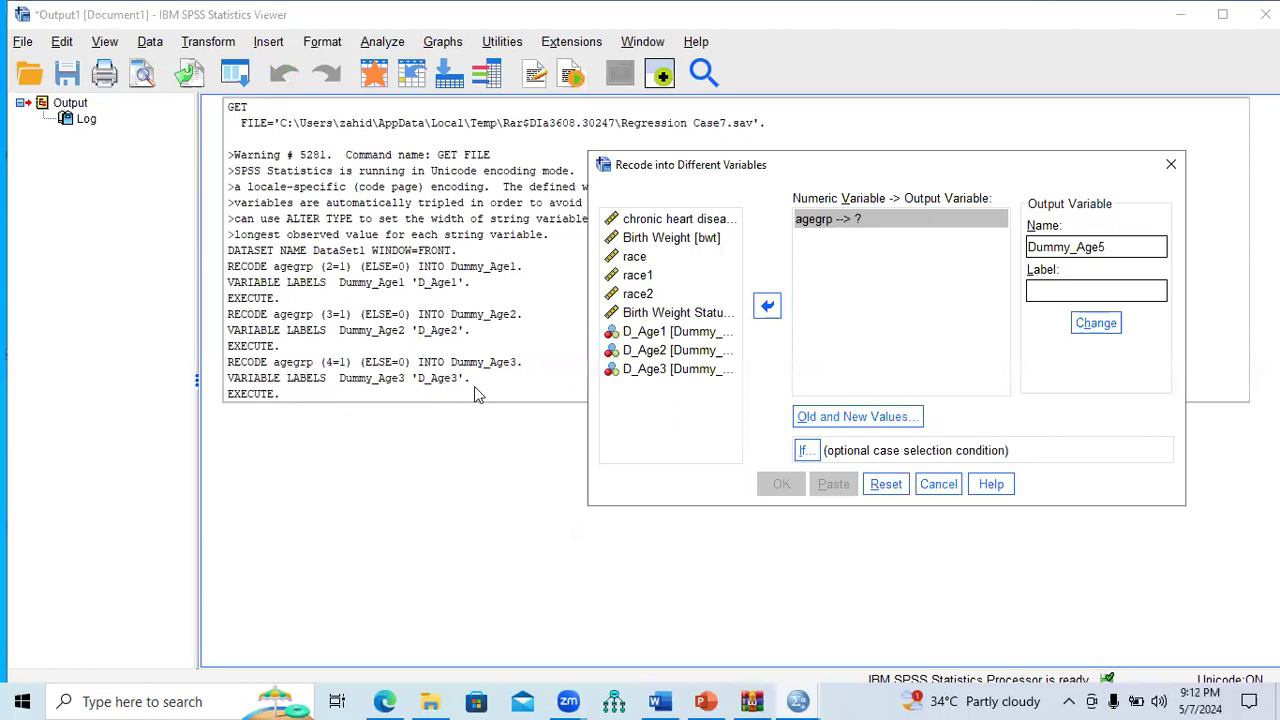
drag(849, 178, 628, 167)
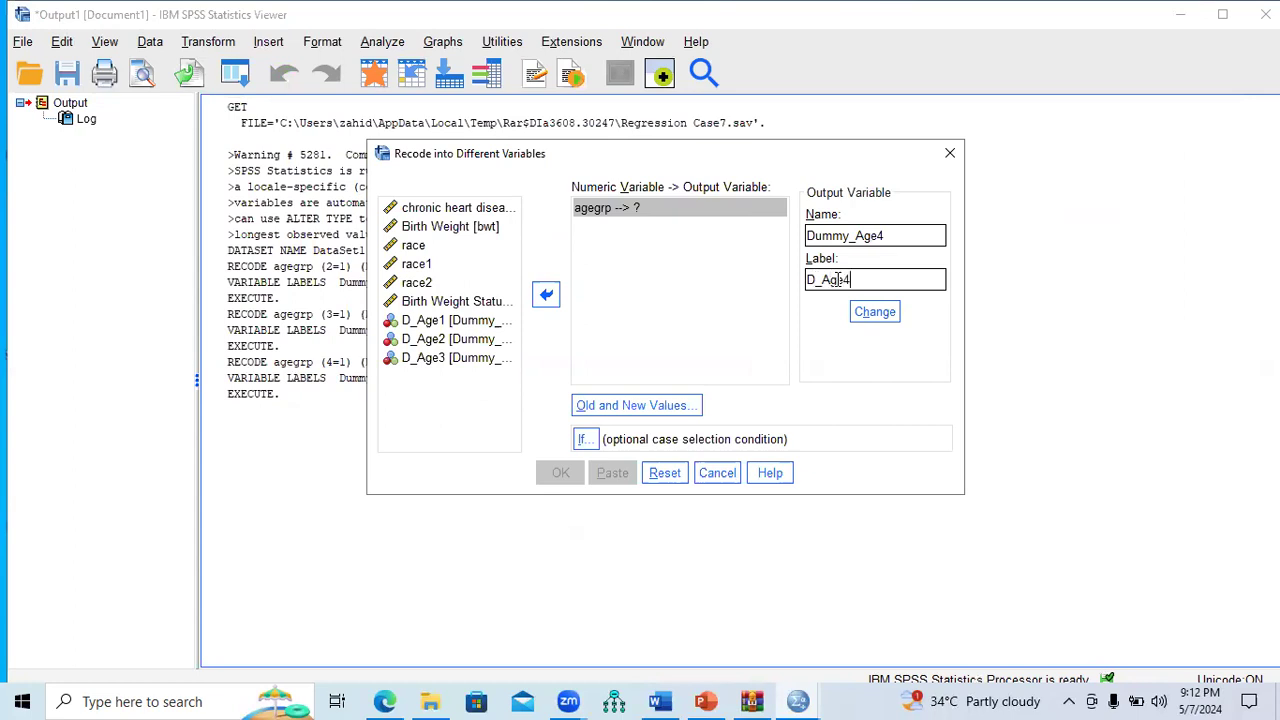
click(877, 316)
Step: Recode value 4 to 1 and all other values to 0, then run it
click(658, 413)
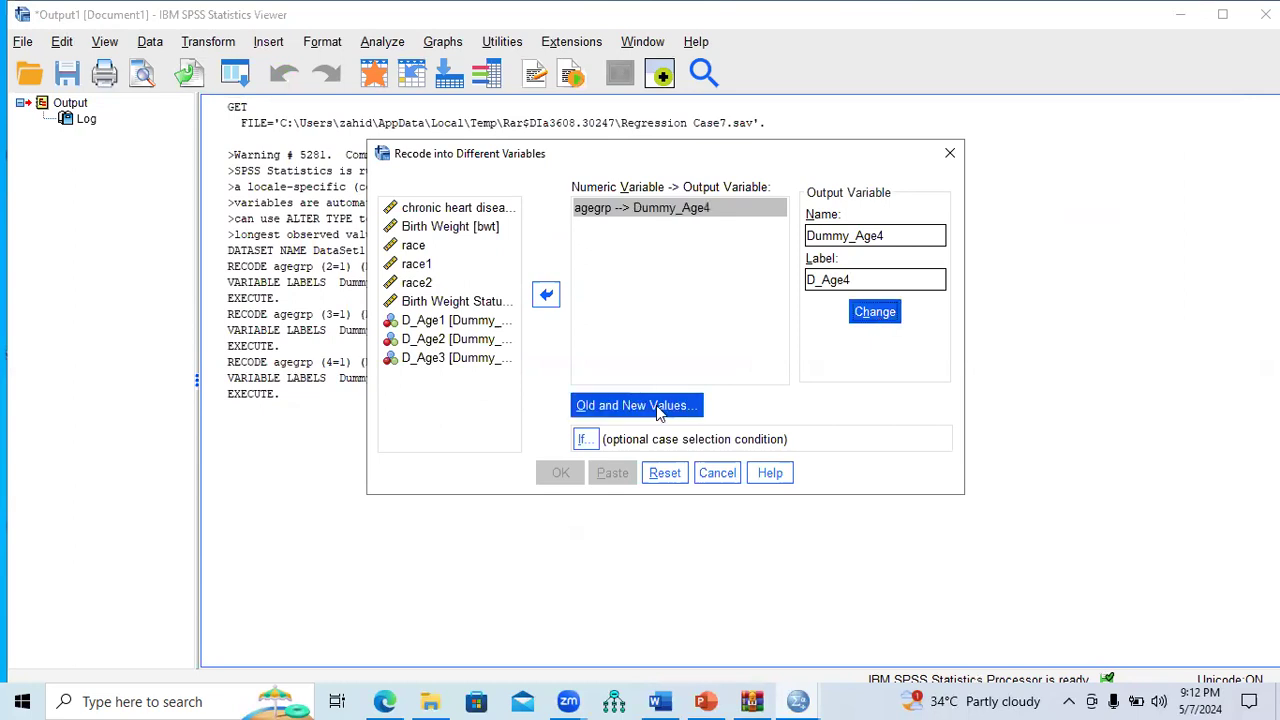
click(292, 230)
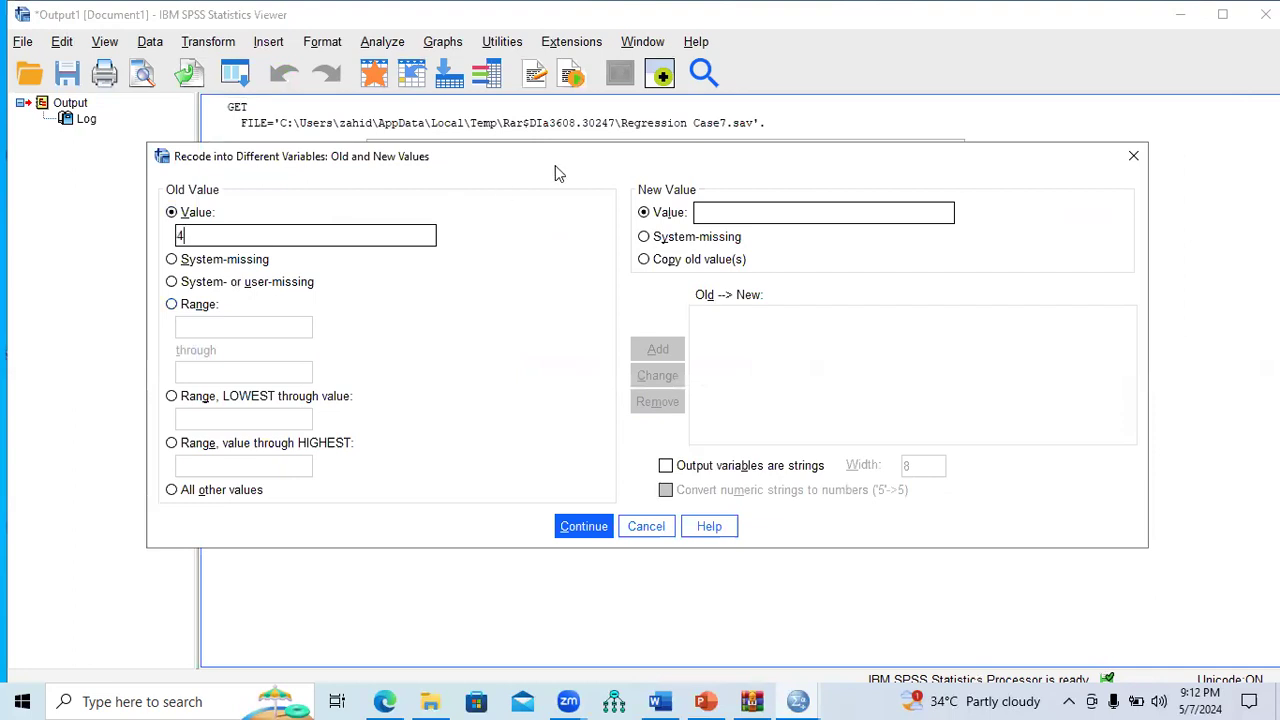
drag(555, 165, 648, 174)
text(1)
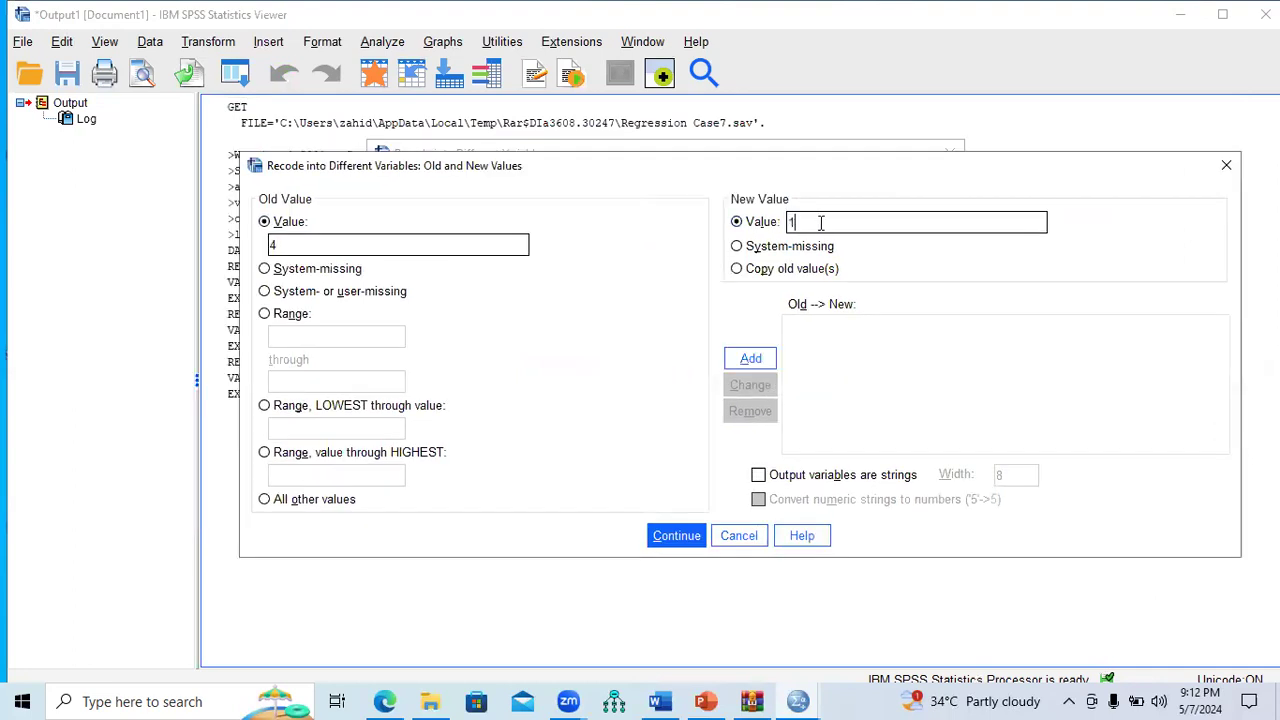
click(740, 359)
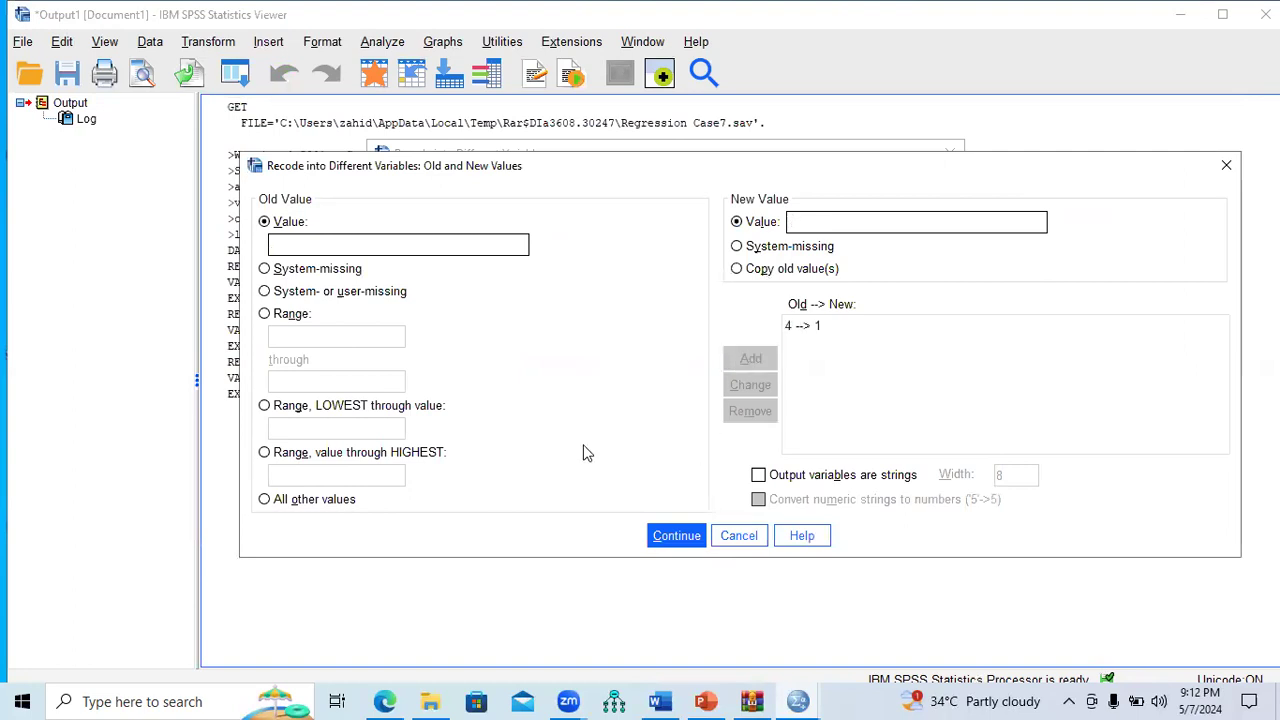
click(330, 503)
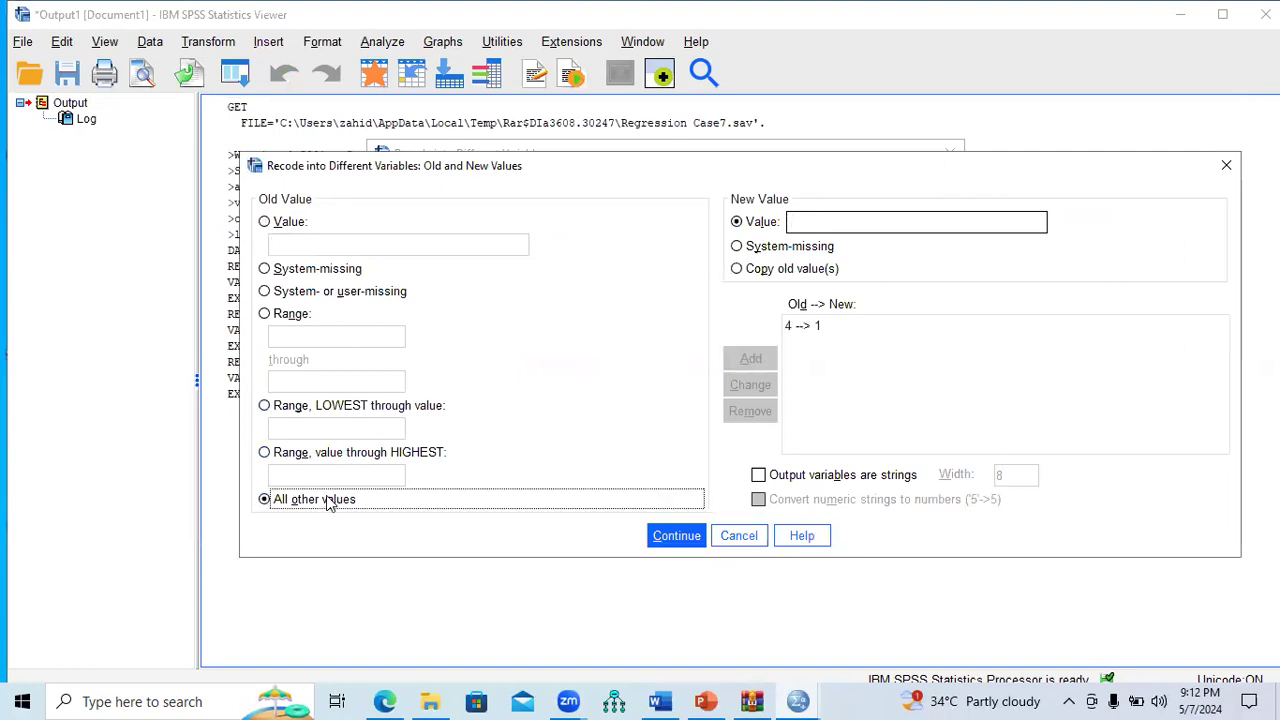
click(818, 219)
text(0)
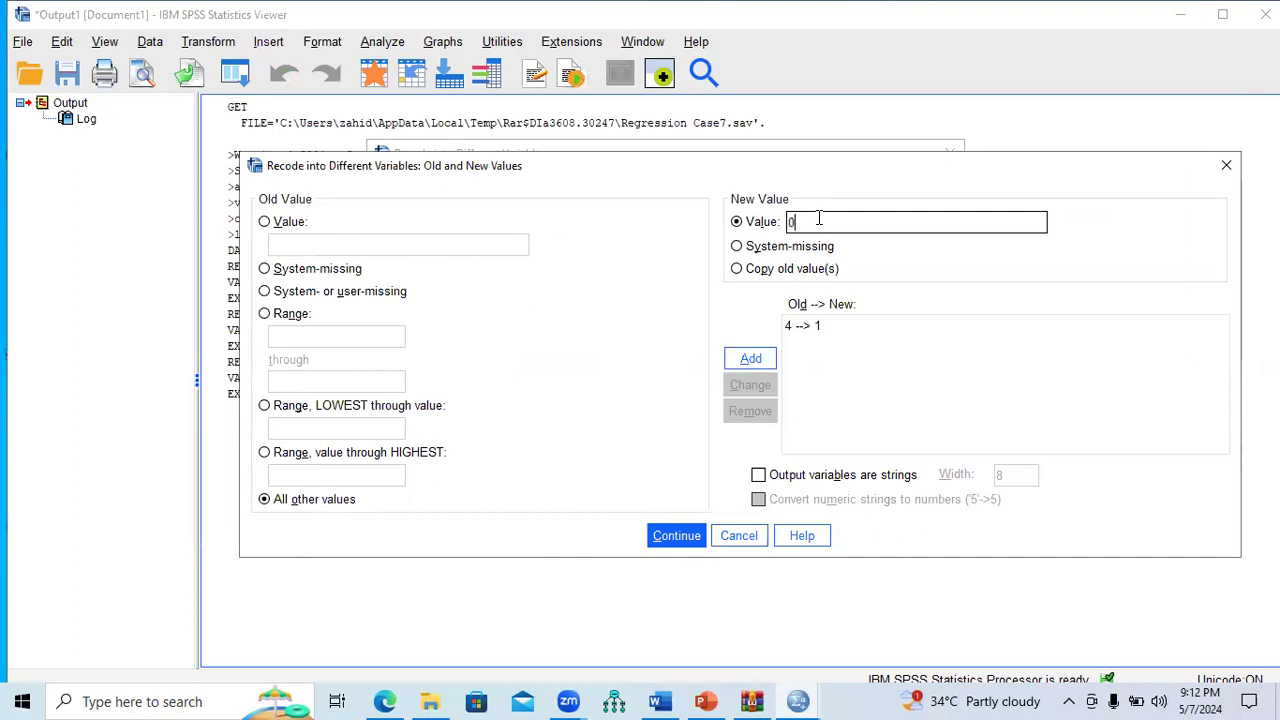
click(751, 358)
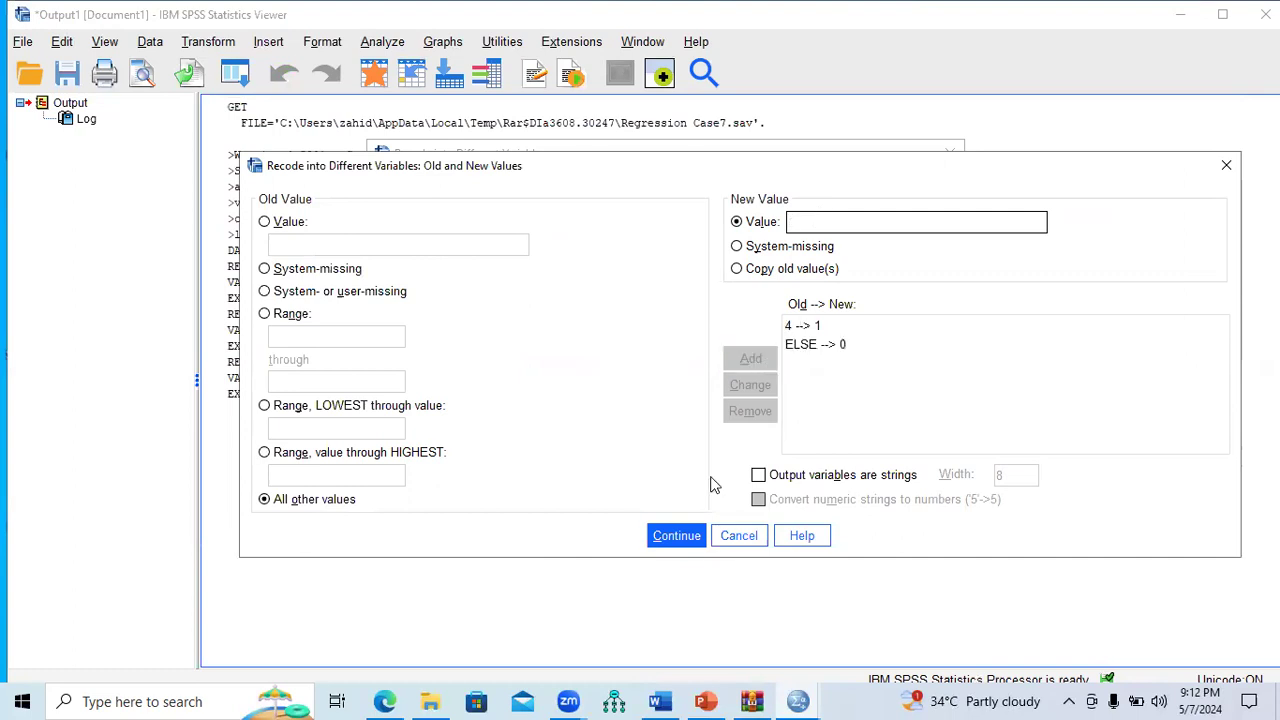
click(676, 536)
click(560, 473)
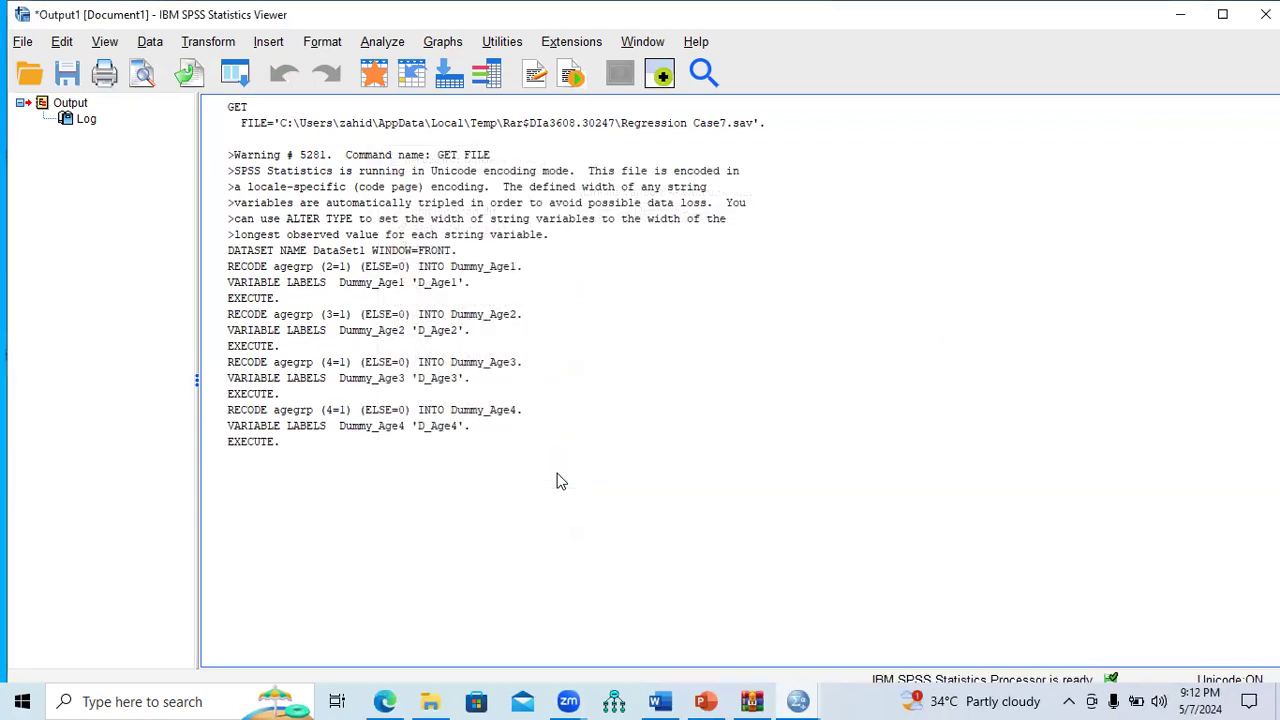
click(208, 42)
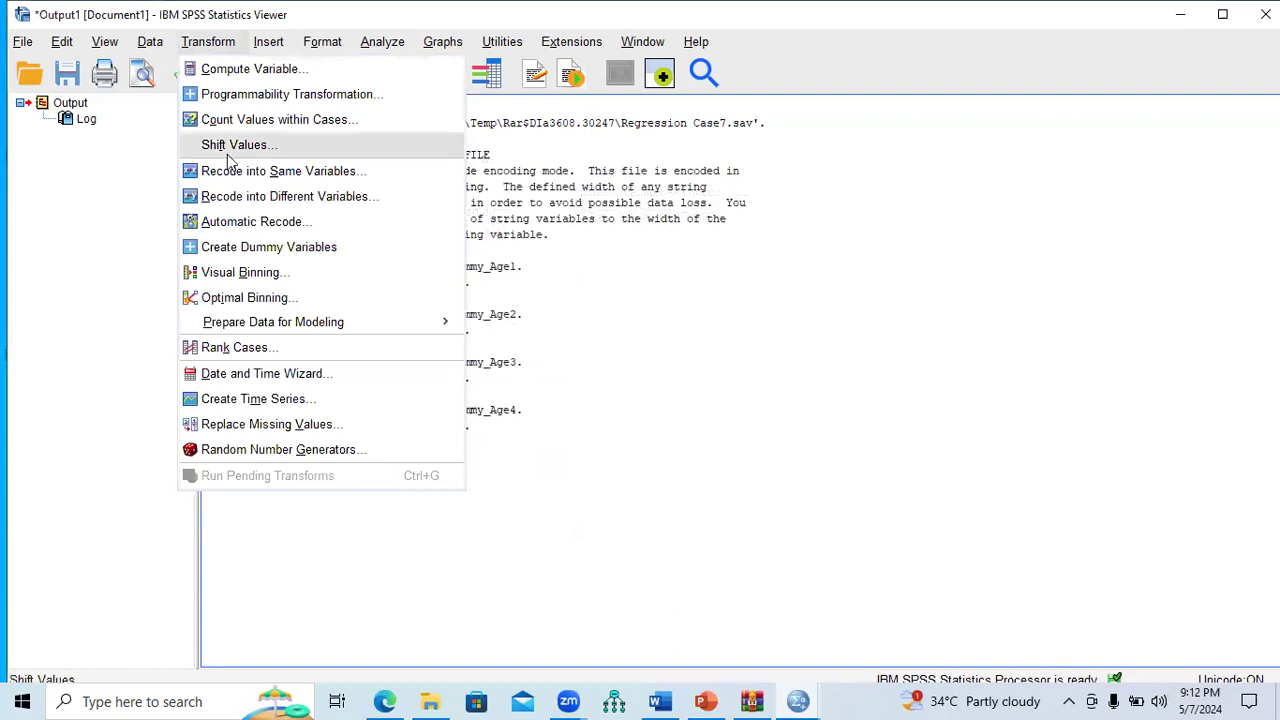
click(262, 196)
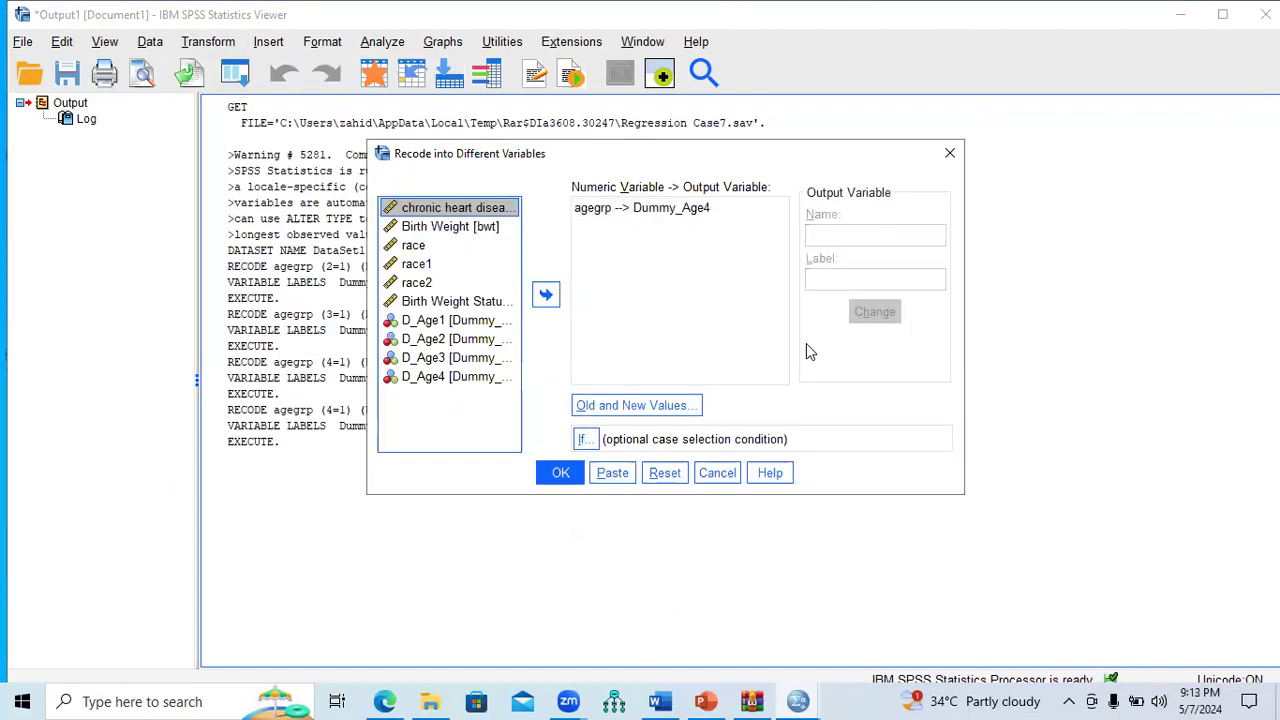
click(664, 473)
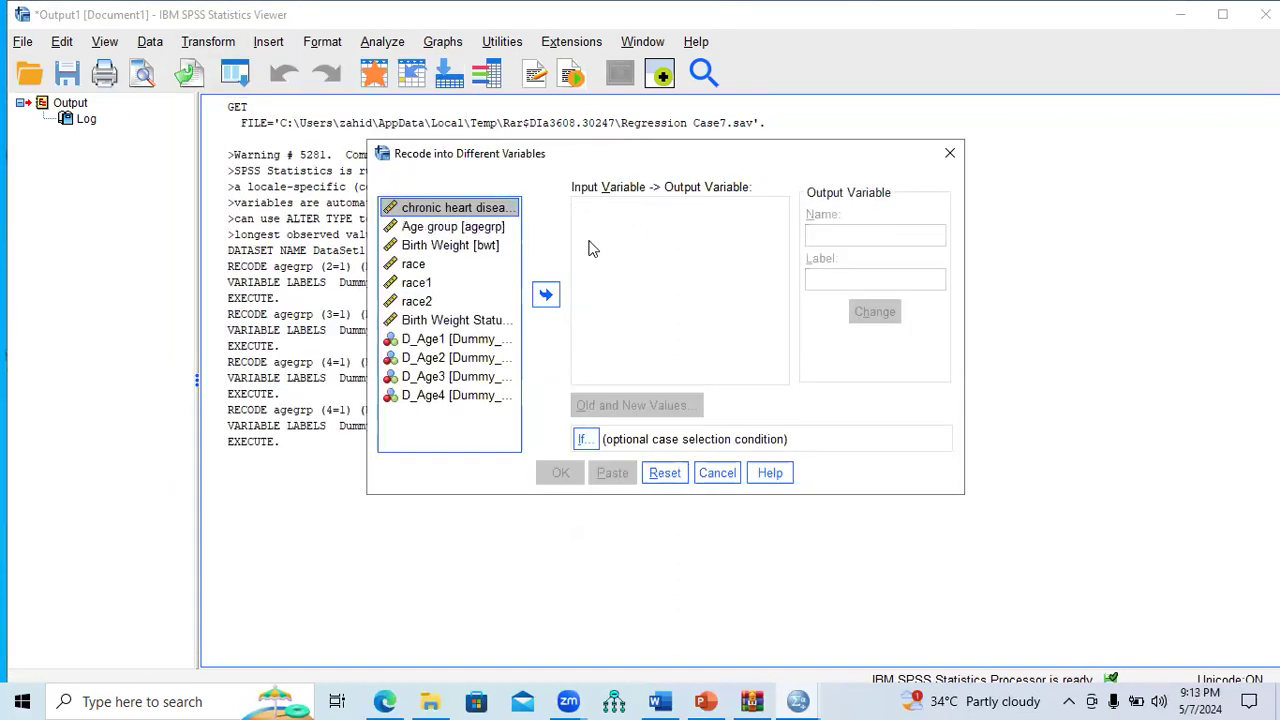
click(466, 231)
click(545, 294)
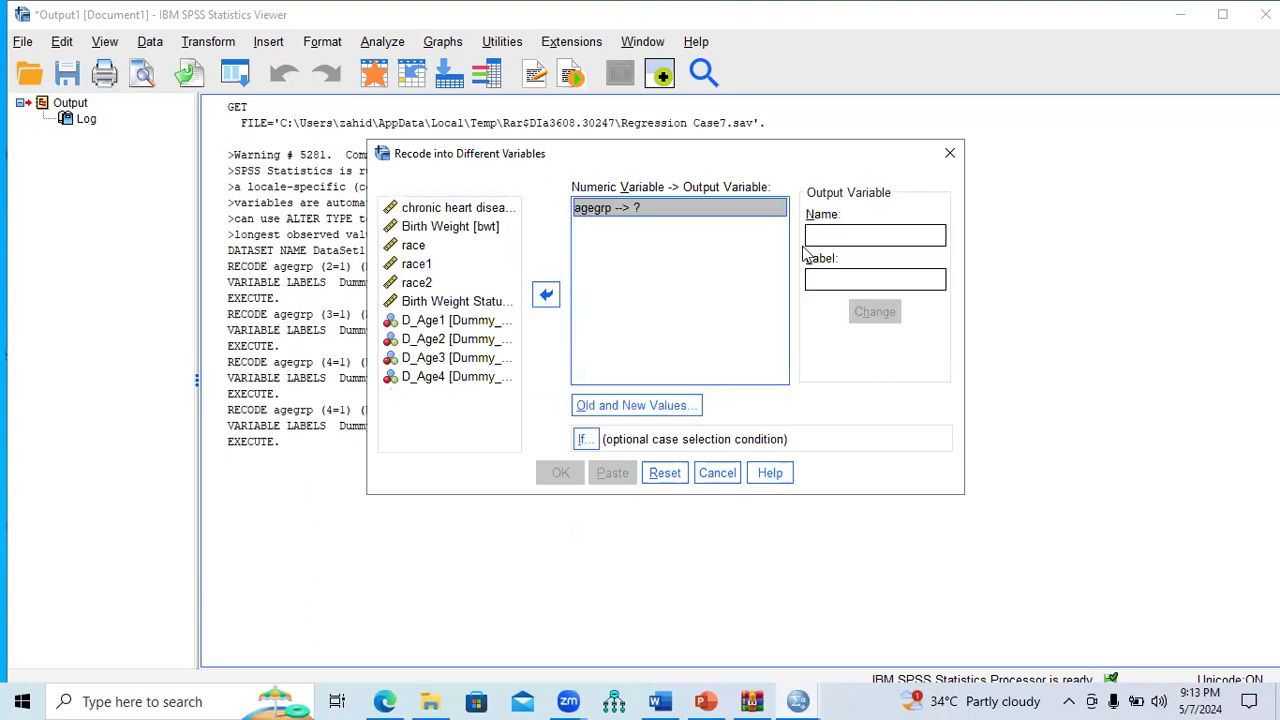
click(831, 240)
text(Dummy_)
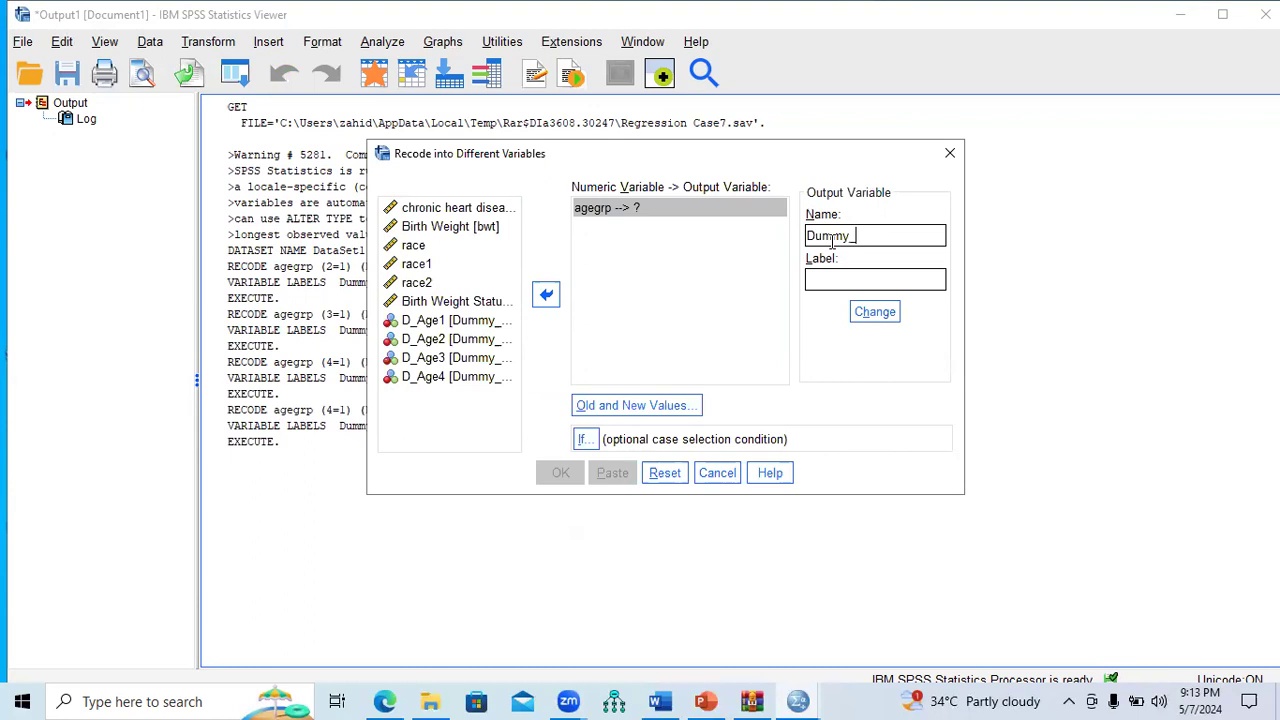
text(a)
key(BackSpace)
text(Age5)
drag(798, 167, 920, 113)
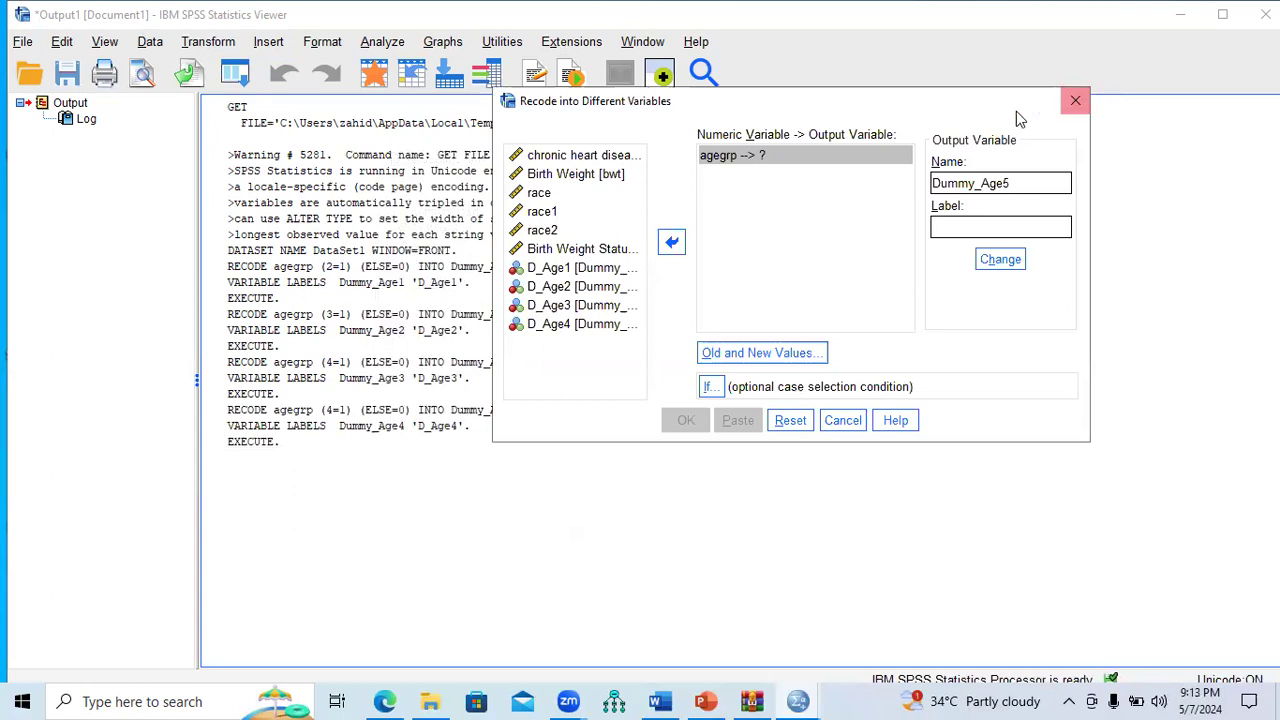
click(1075, 100)
click(797, 701)
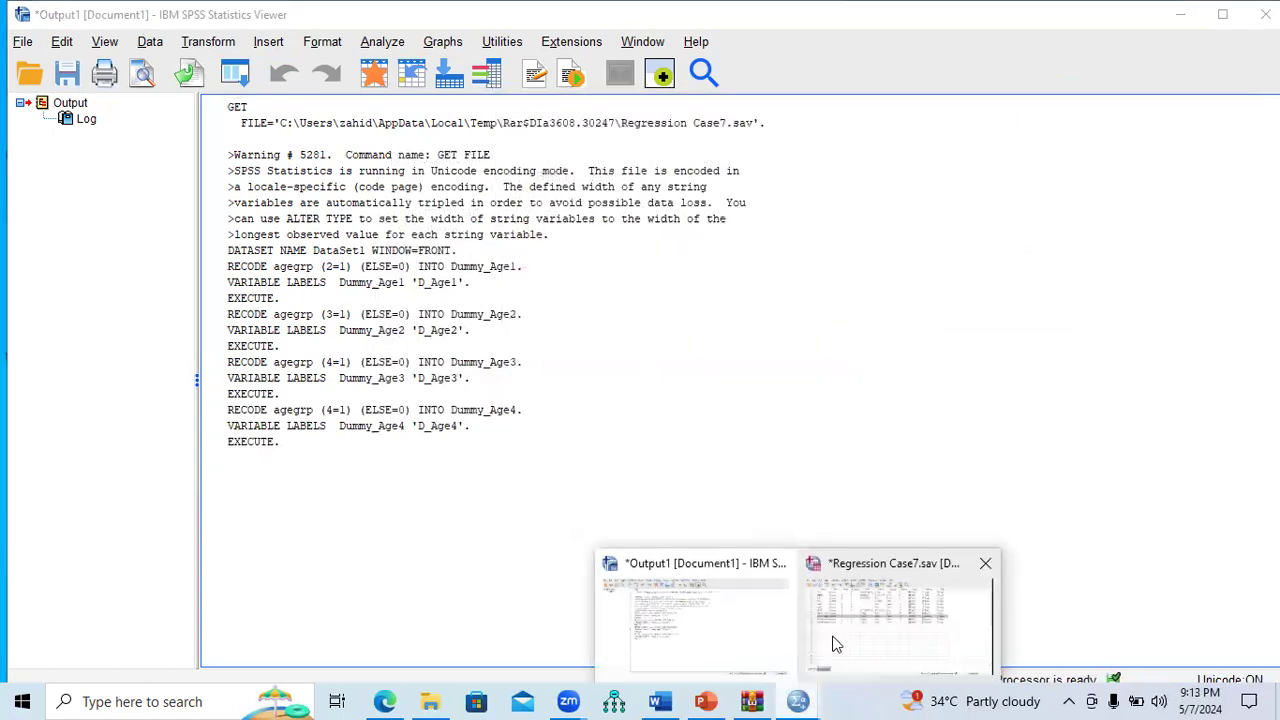
Step: Clear the Dummy_Age4 column in Data View of Regression Case7
click(893, 610)
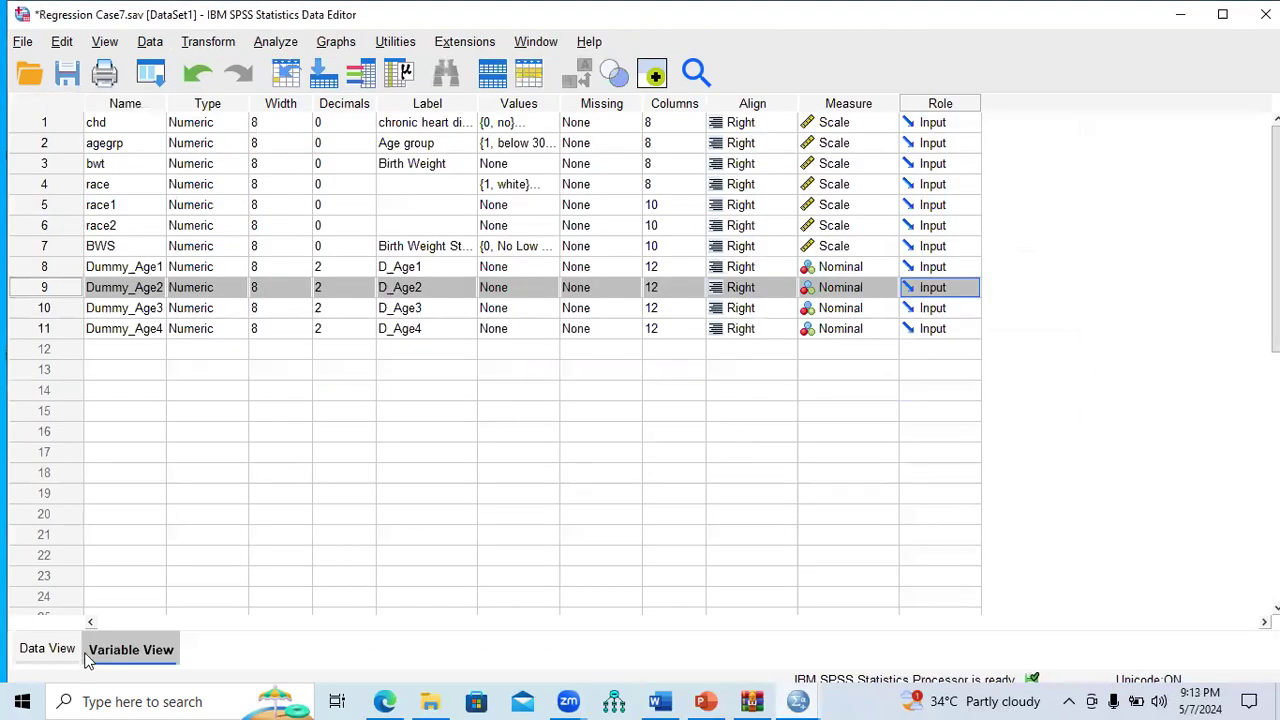
click(58, 650)
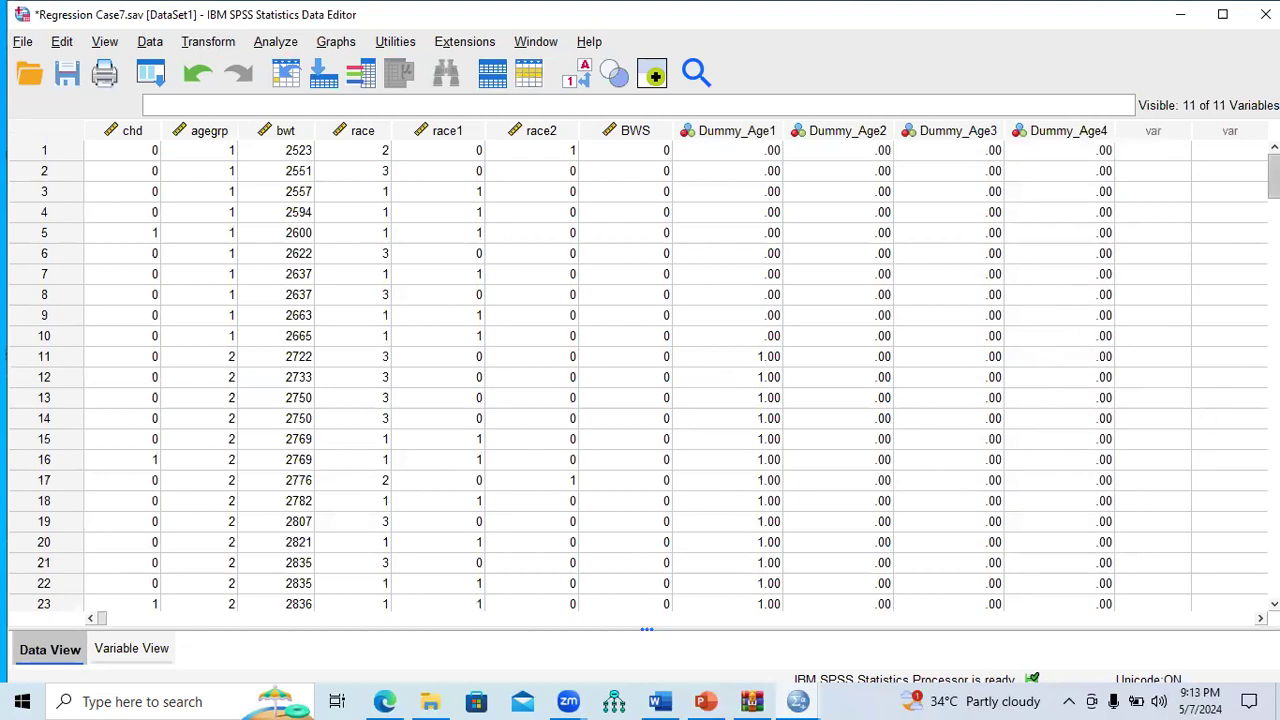
scroll(957, 272, down, 2)
scroll(640, 375, down, 3)
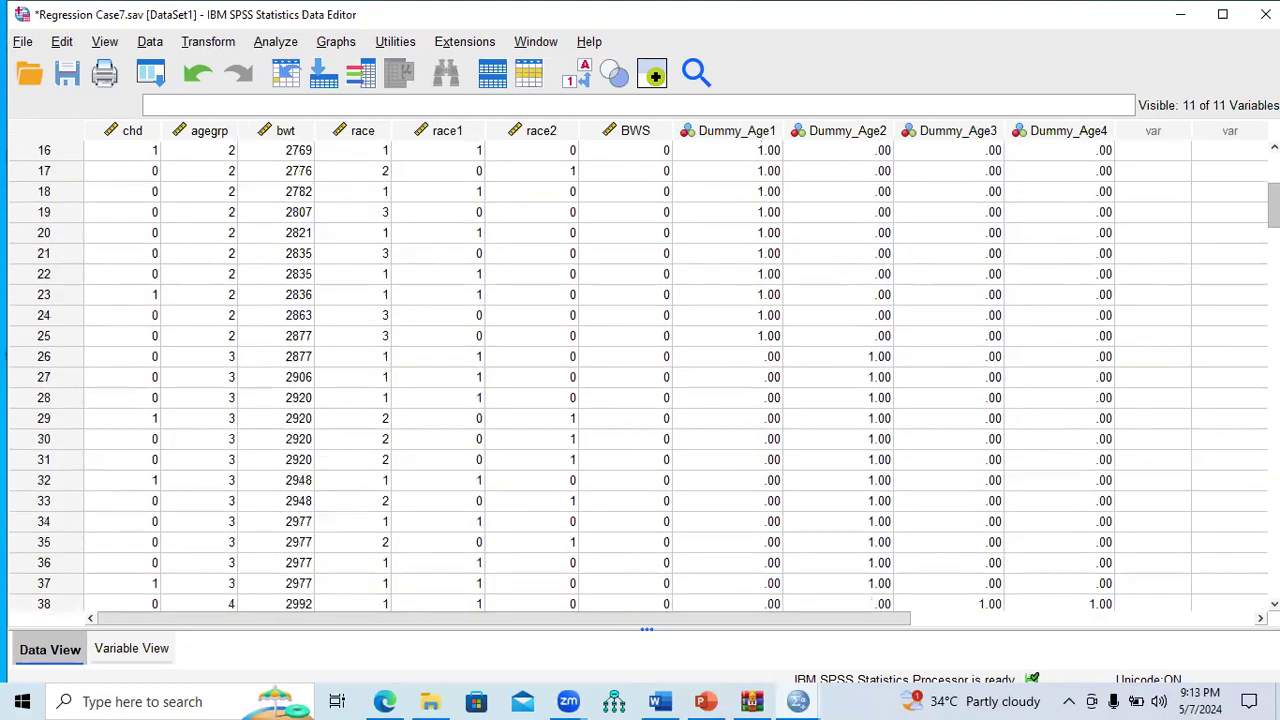
scroll(640, 375, down, 3)
scroll(640, 375, up, 8)
click(1080, 132)
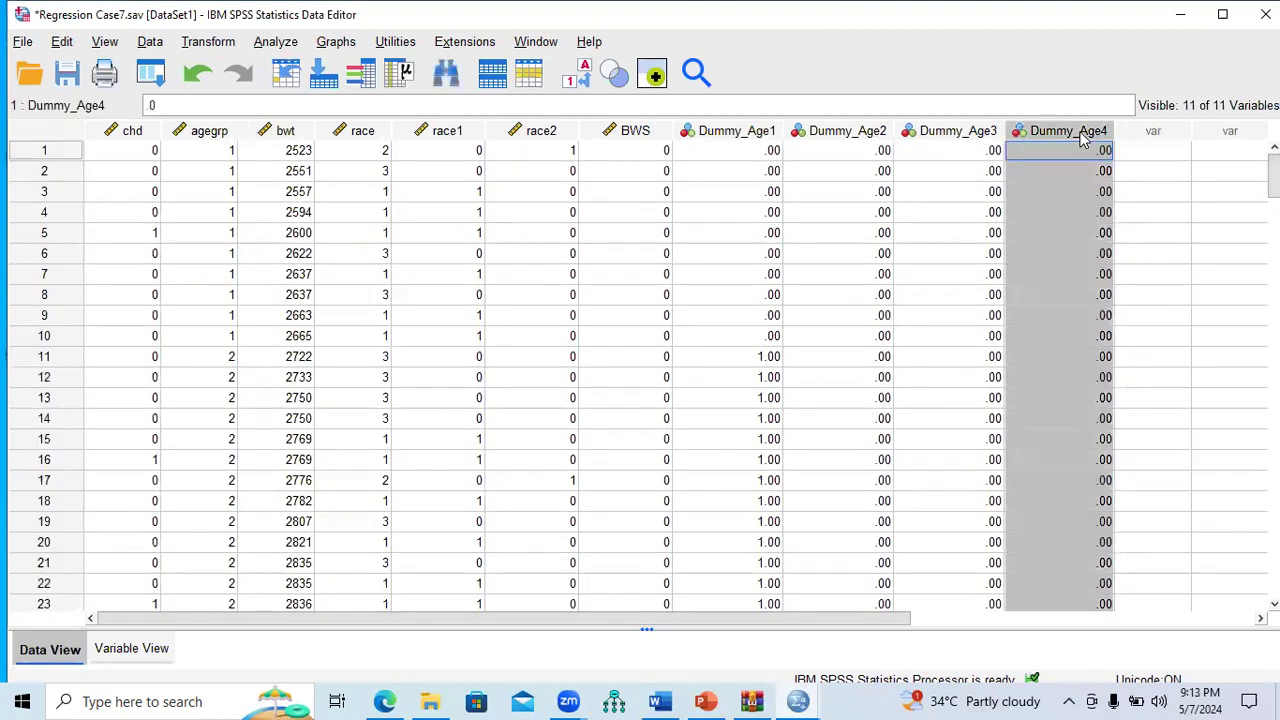
right_click(1080, 140)
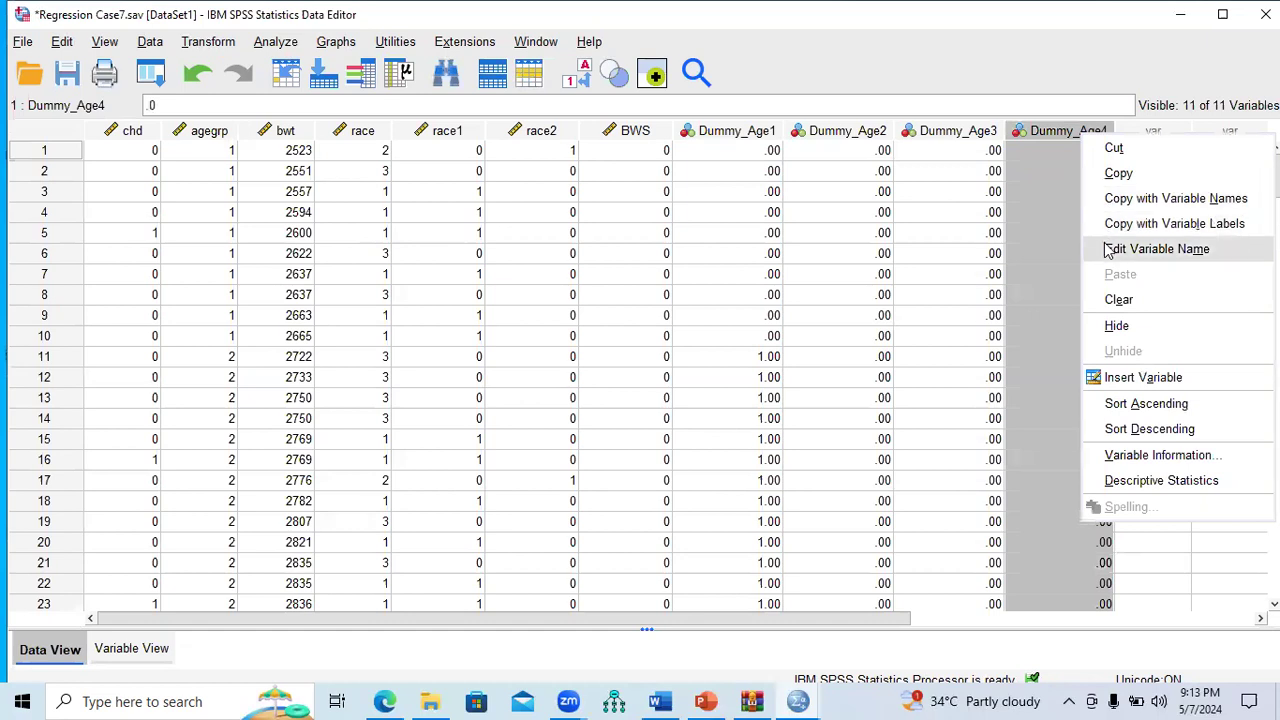
click(1118, 299)
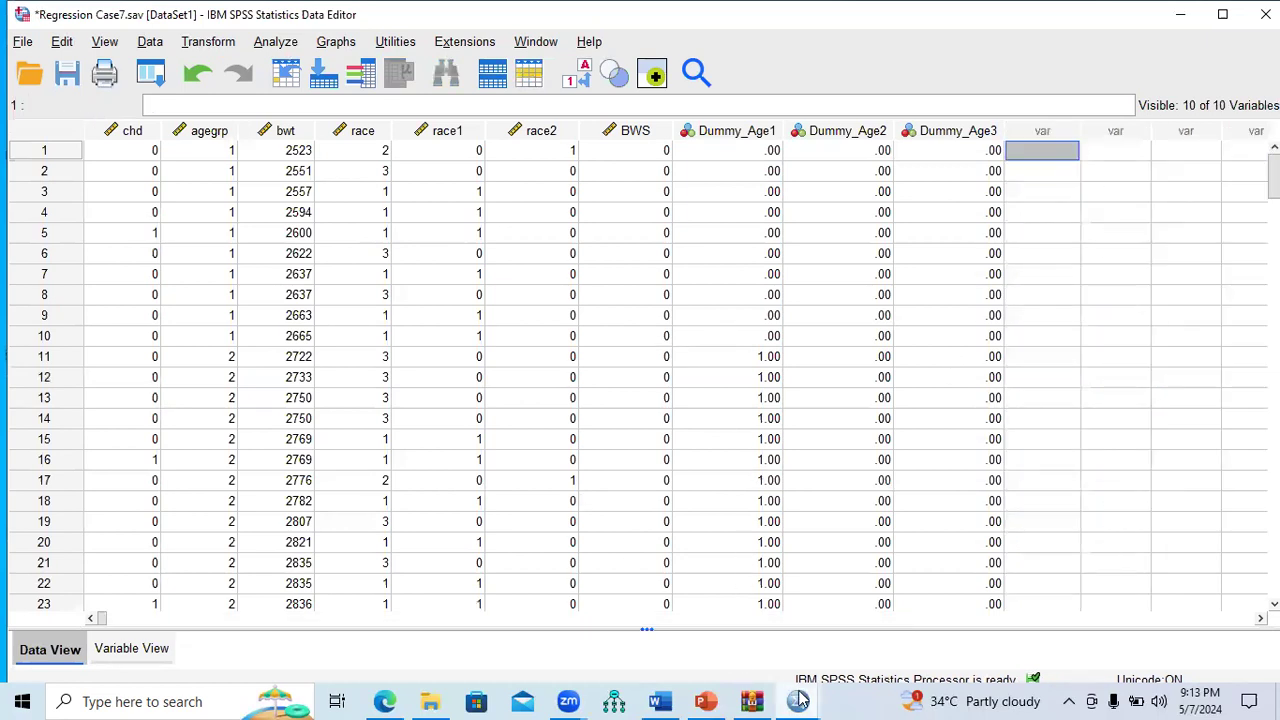
Step: Return to the Regression Case7 data in Variable View
mouse_move(798, 701)
click(714, 632)
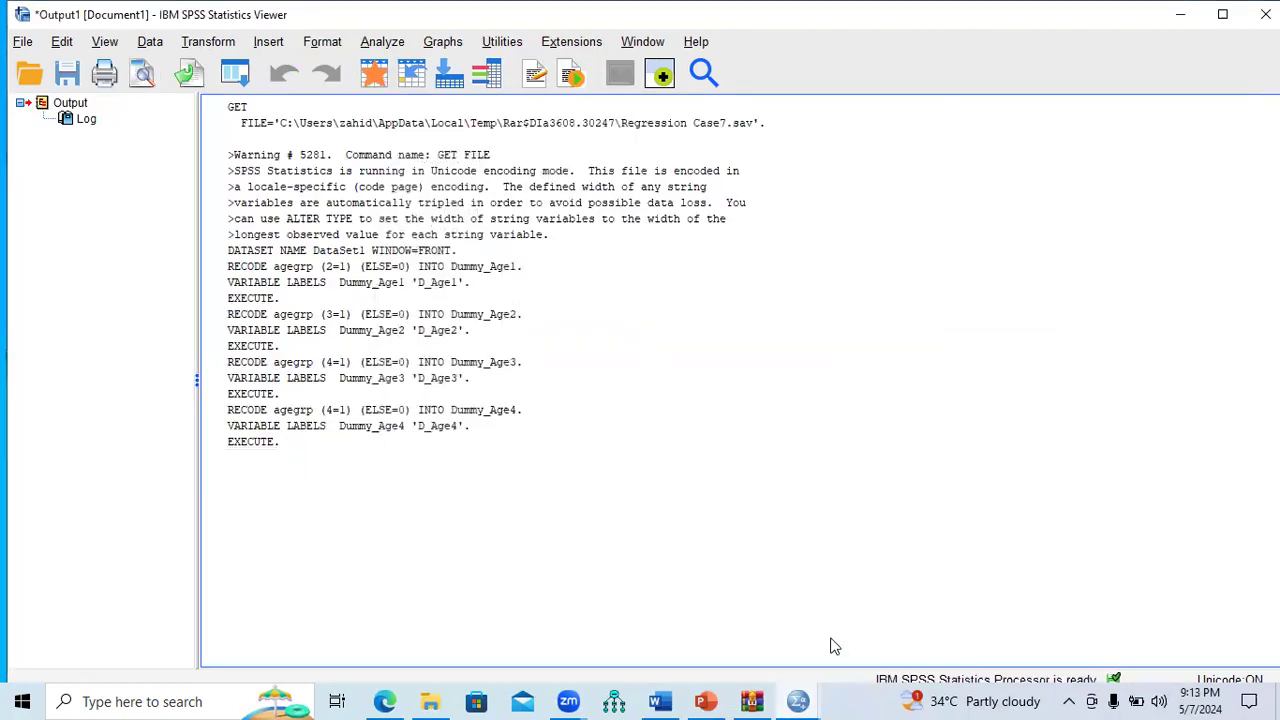
click(895, 655)
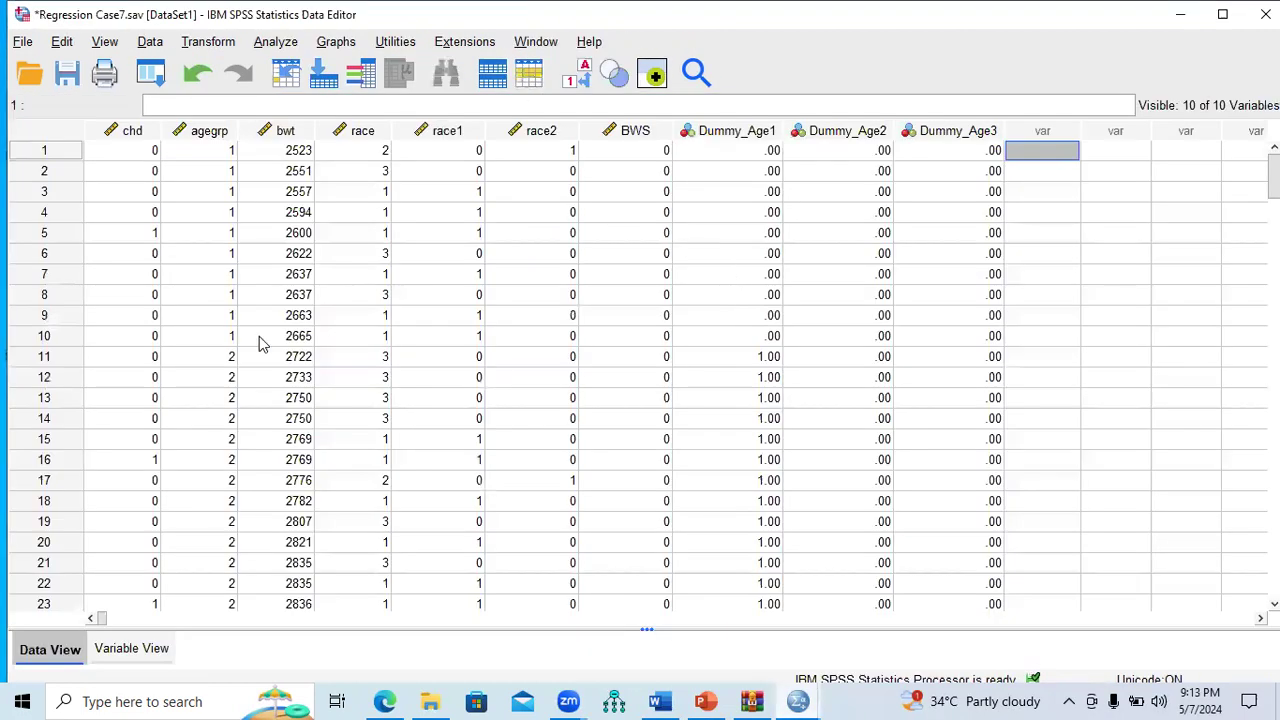
click(130, 658)
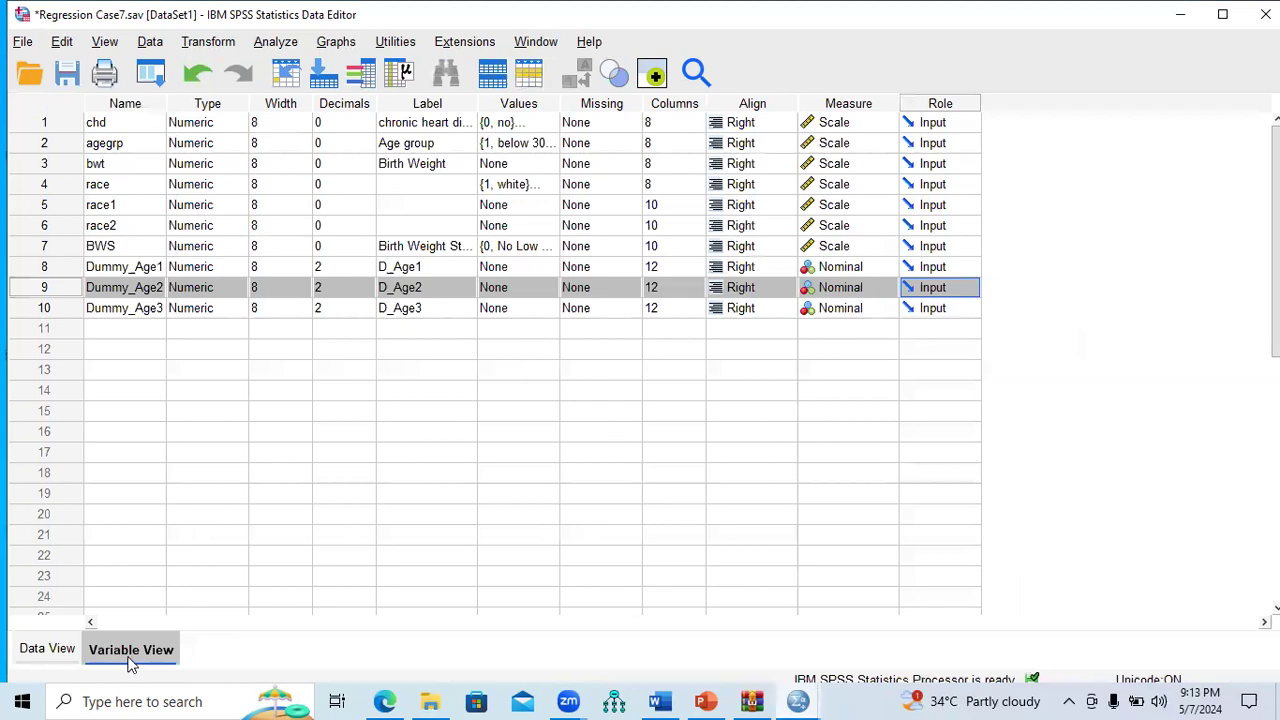
Step: Review agegrp's value labels for the 31-34, 35-39, 40-44 and 45-49 groups
click(549, 145)
click(551, 143)
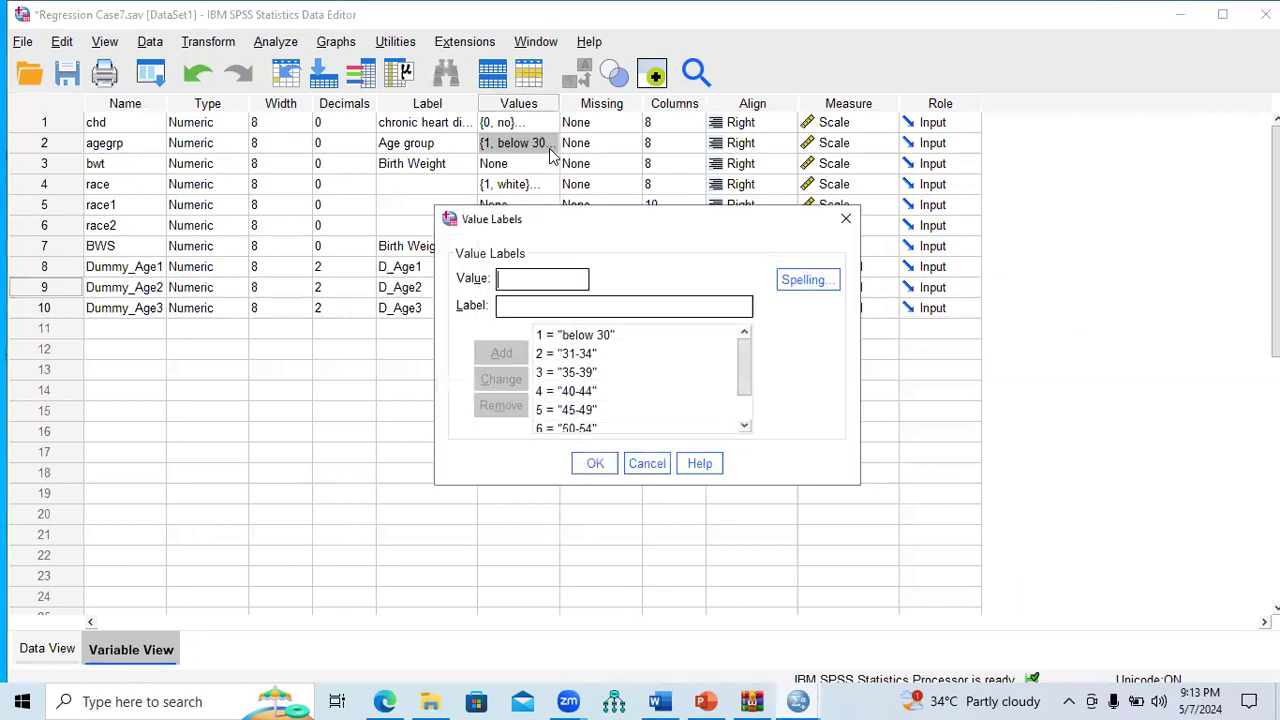
click(550, 356)
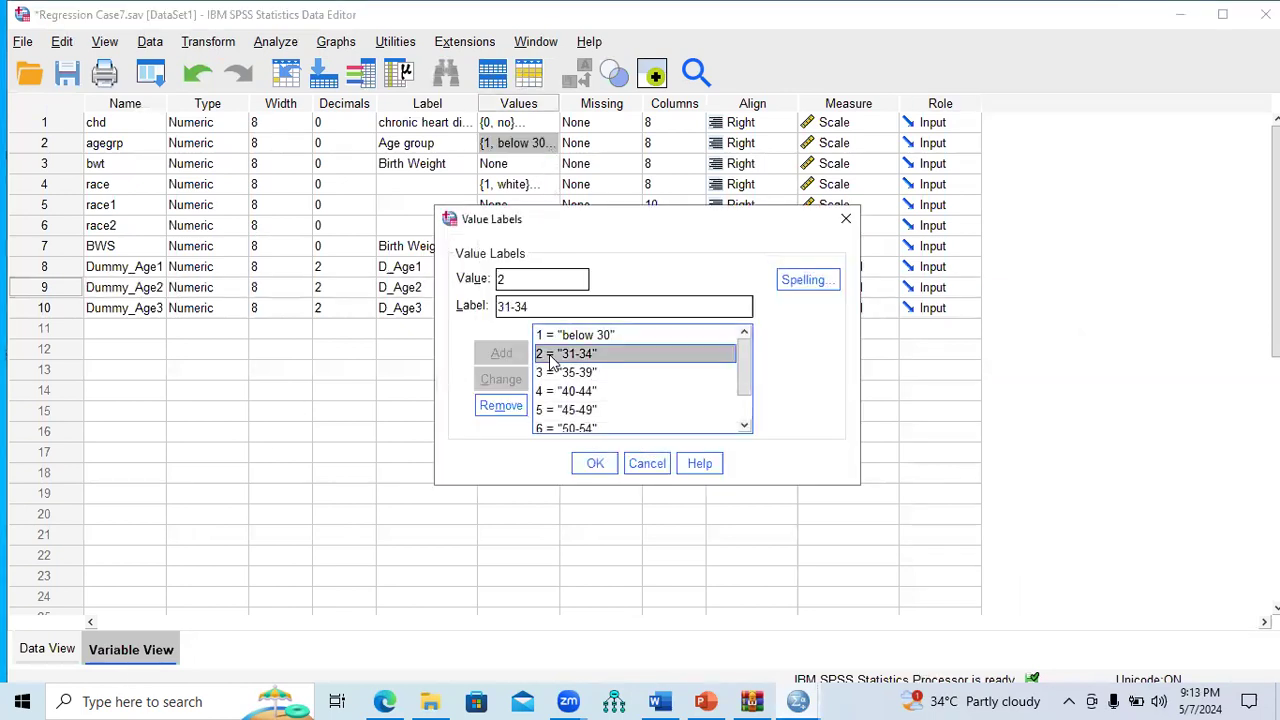
click(549, 375)
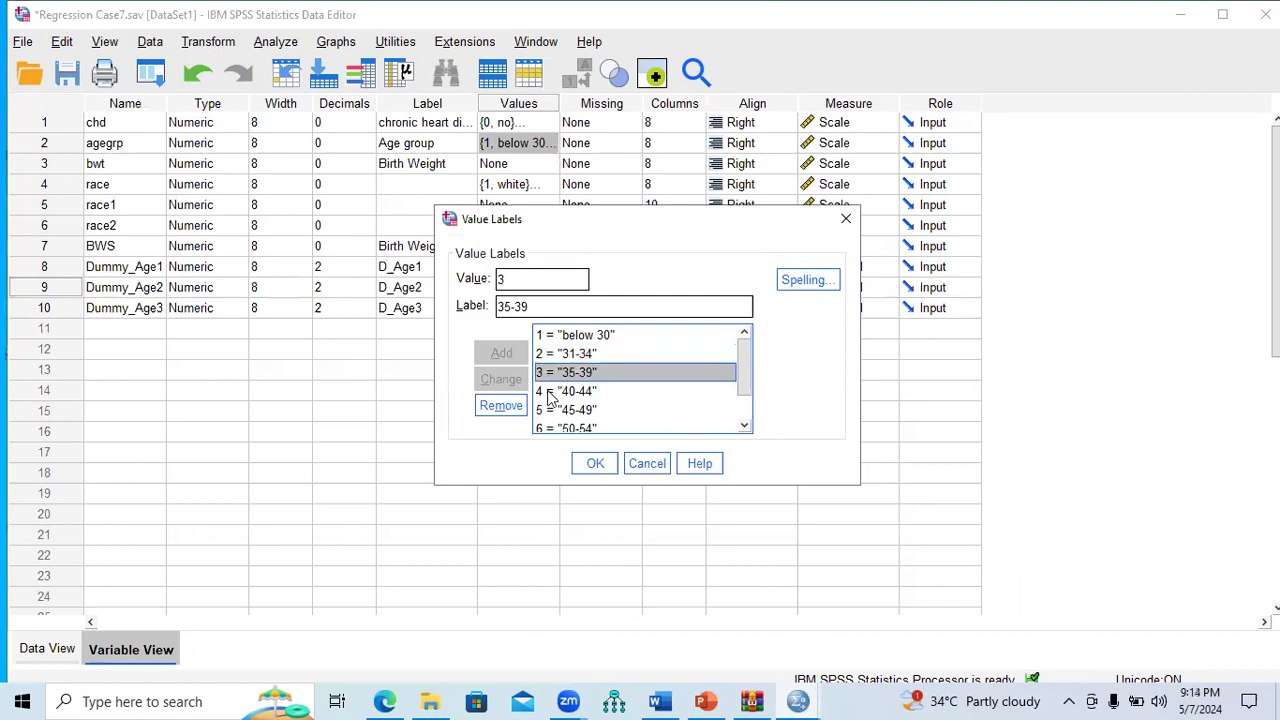
click(549, 393)
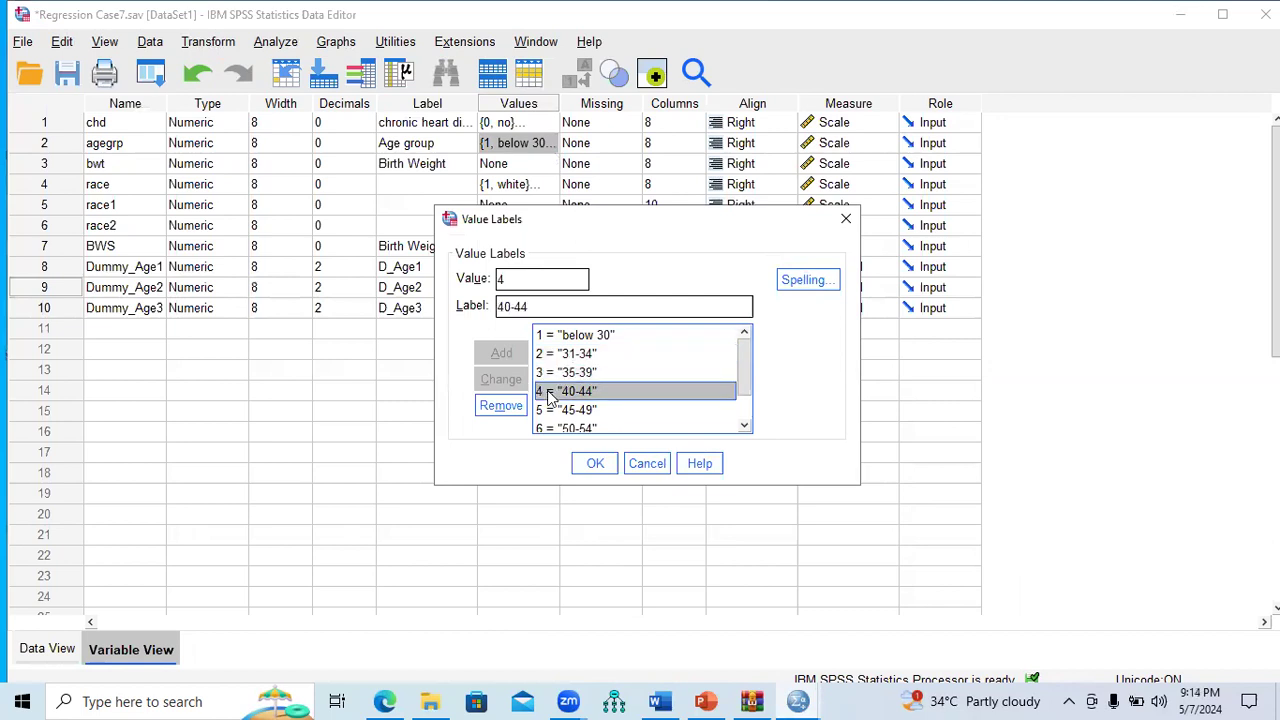
click(549, 412)
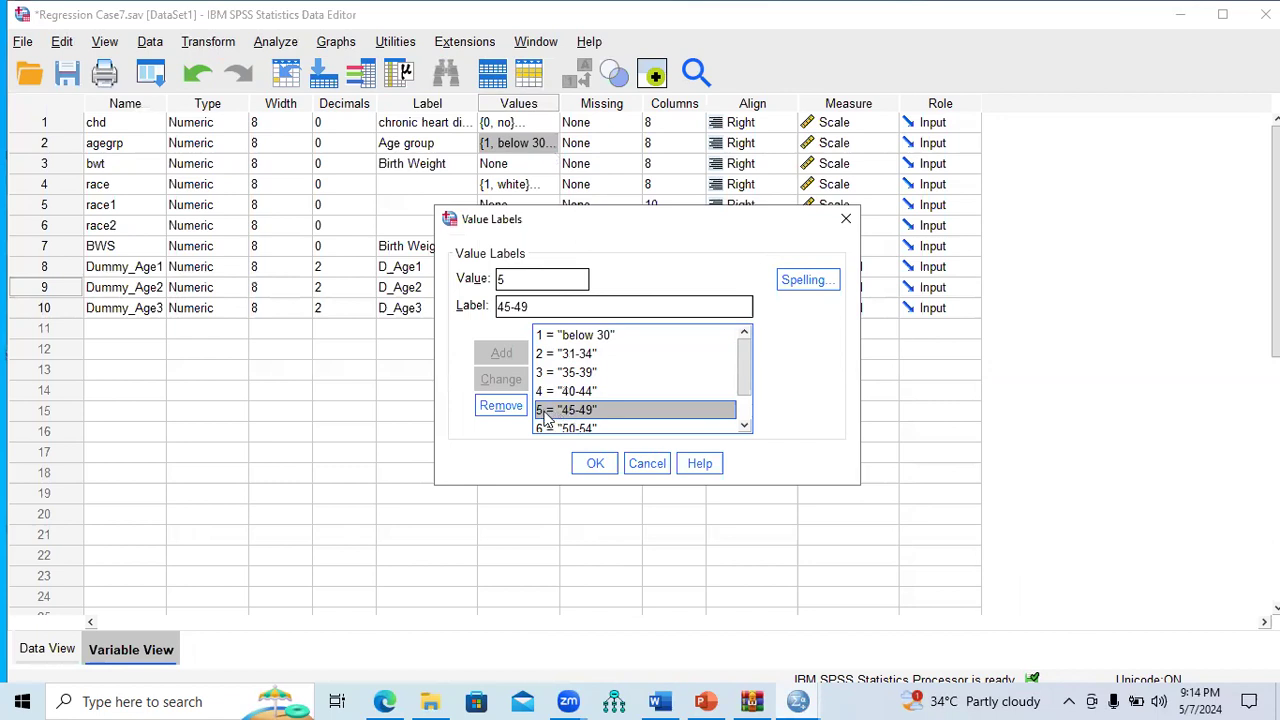
click(843, 225)
click(208, 44)
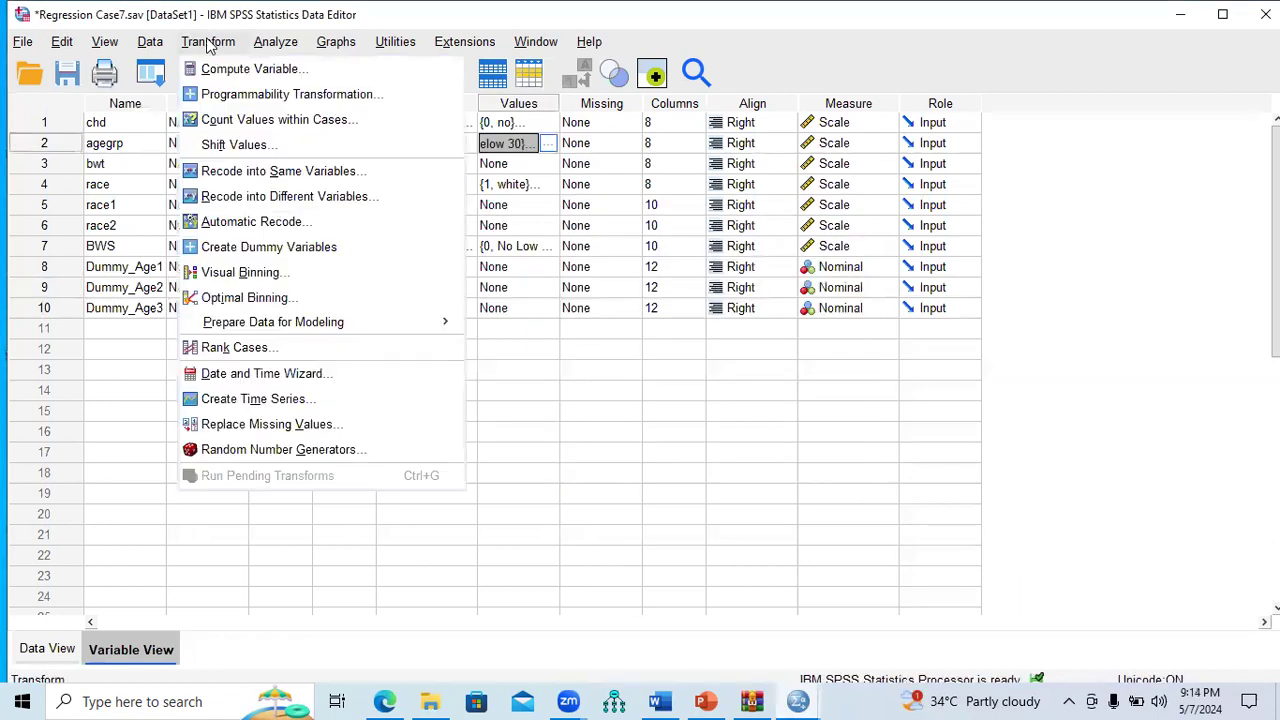
Step: Move agegrp into Recode into Different Variables, output Dummy_Age4 labelled D_Age4
click(250, 196)
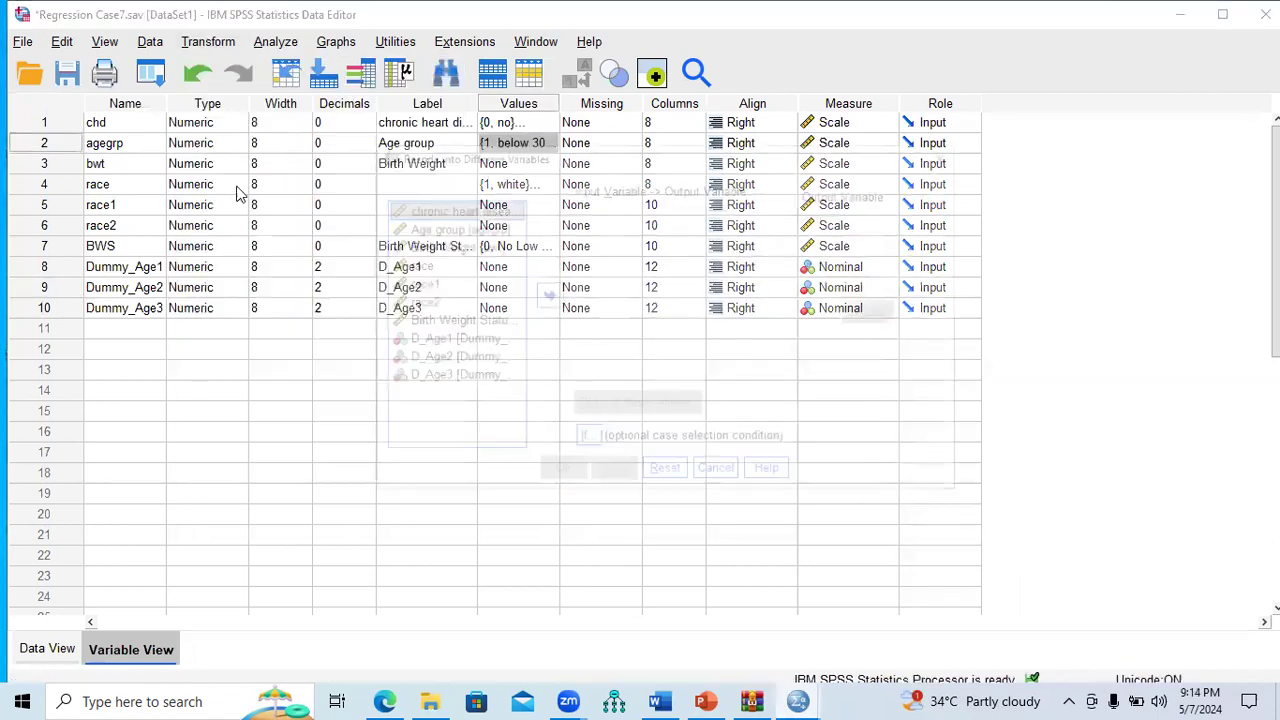
drag(590, 162, 662, 166)
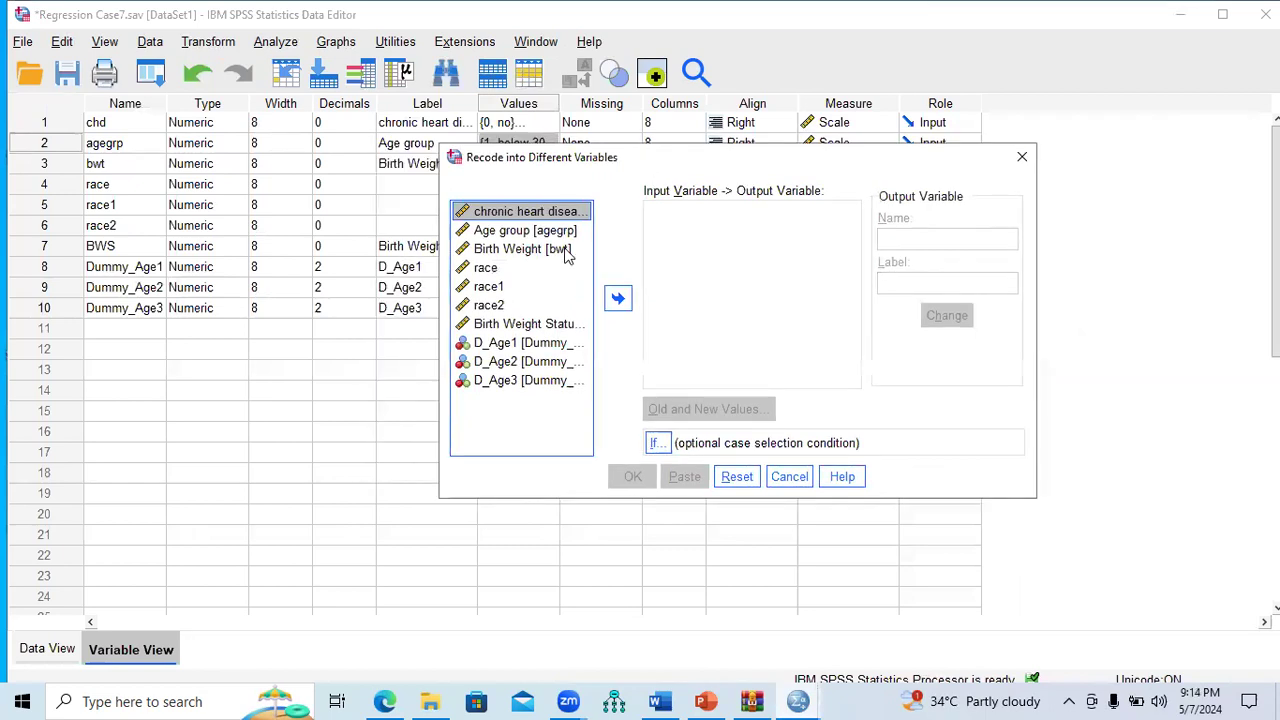
click(567, 234)
click(618, 298)
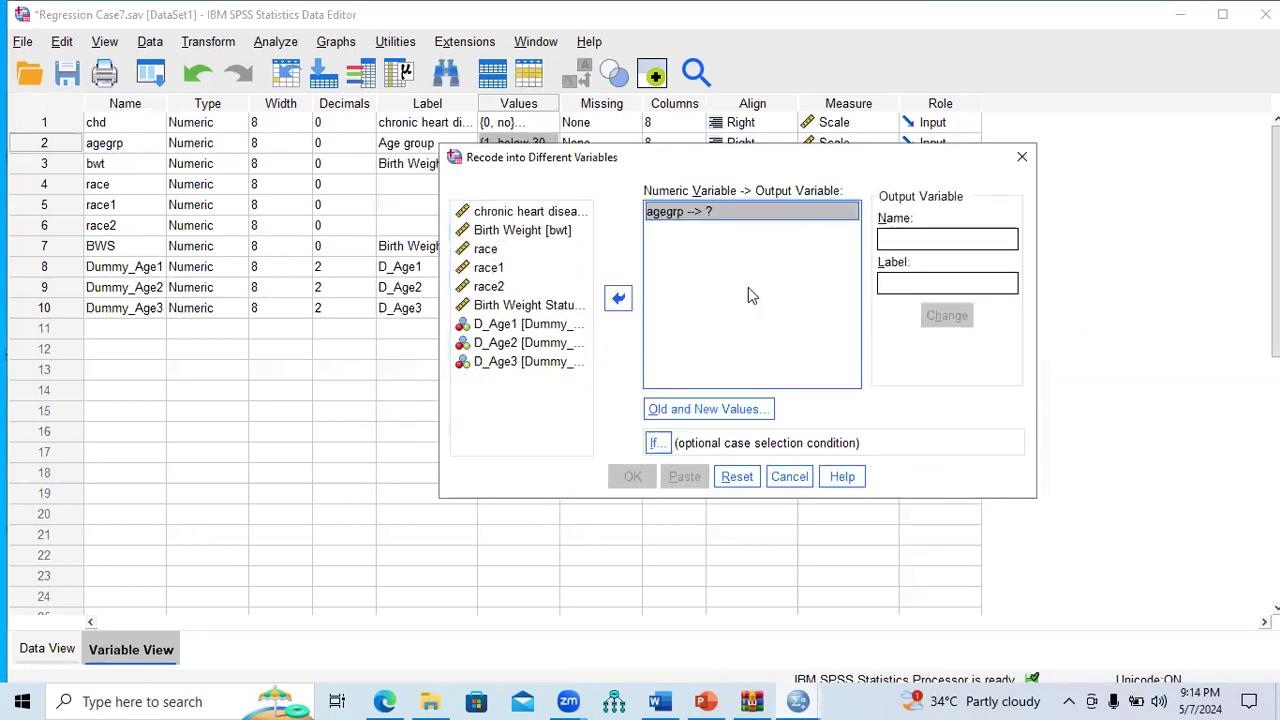
click(910, 240)
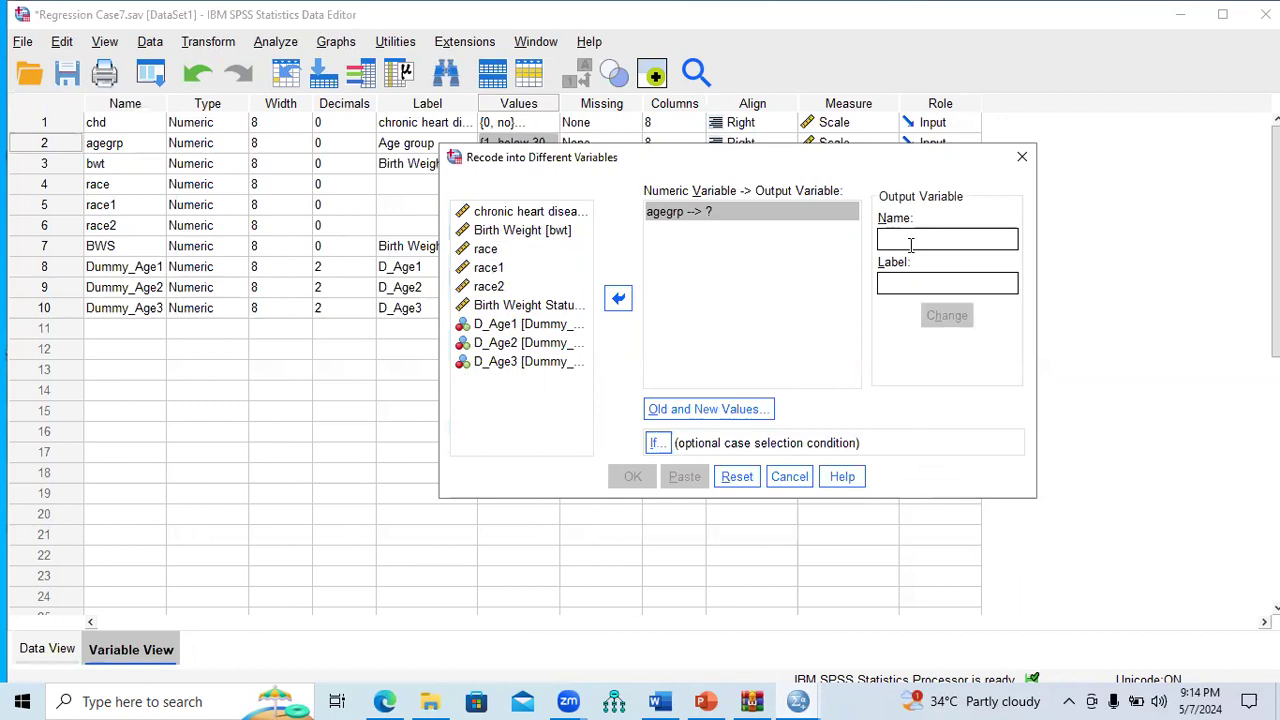
text(Dummy_Age4)
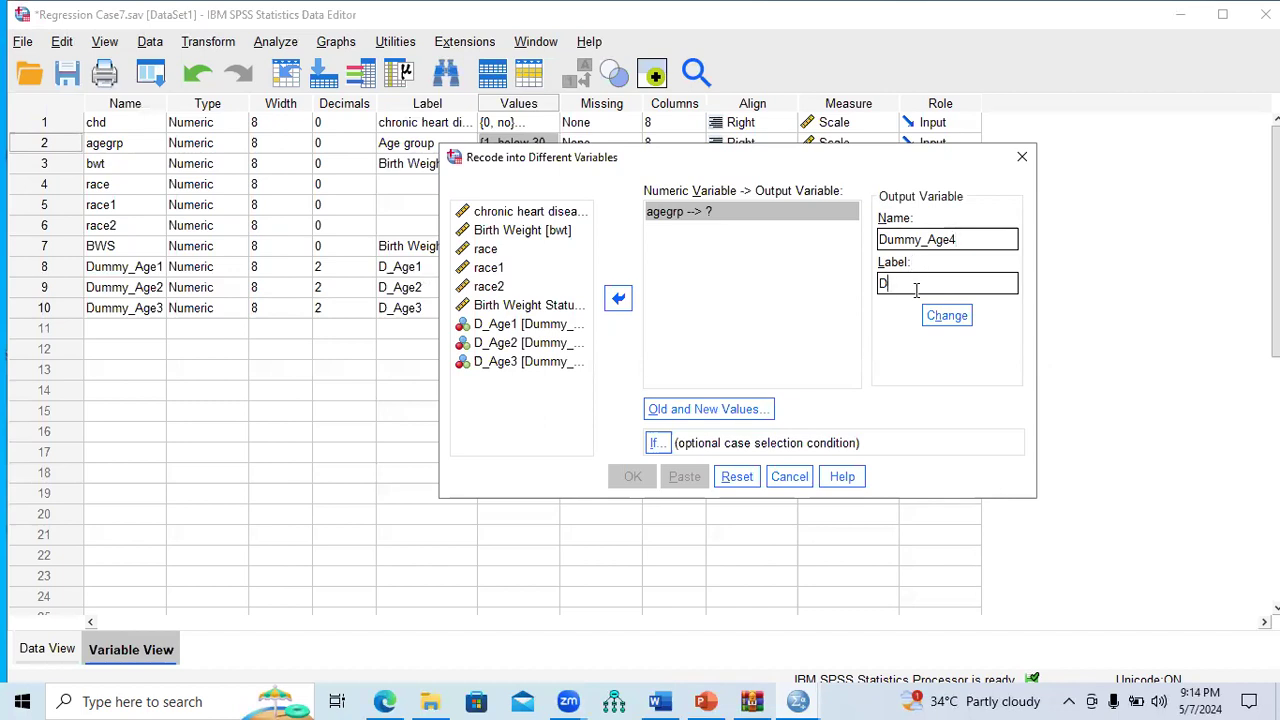
key(BackSpace)
key(BackSpace)
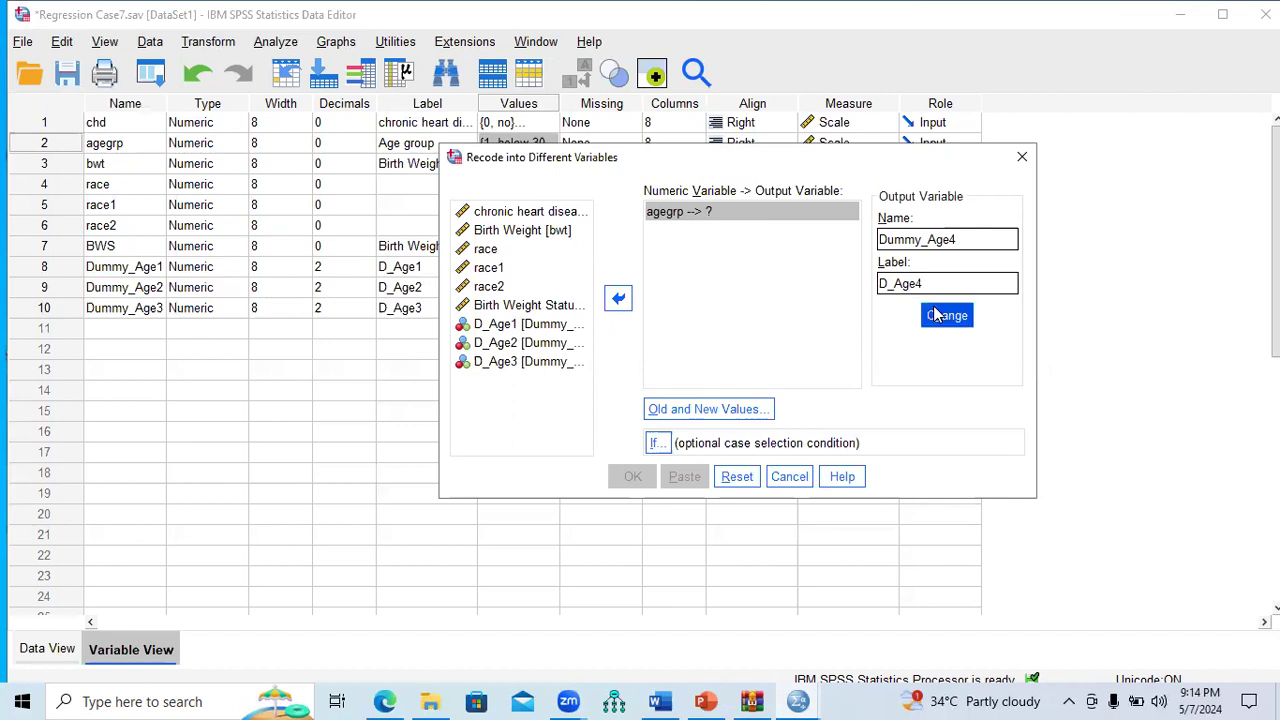
click(947, 315)
click(707, 409)
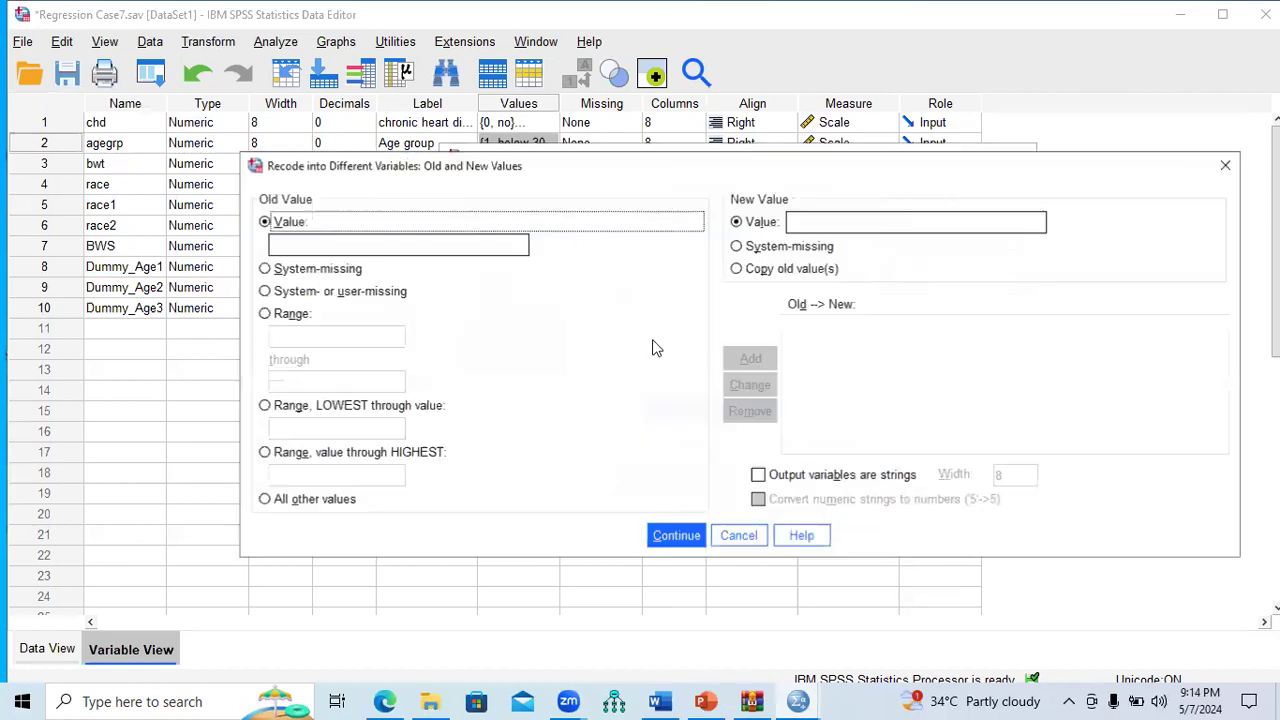
Step: Add the recode rules 5→1 and all other values→0, then run the recode into Dummy_Age4
click(344, 249)
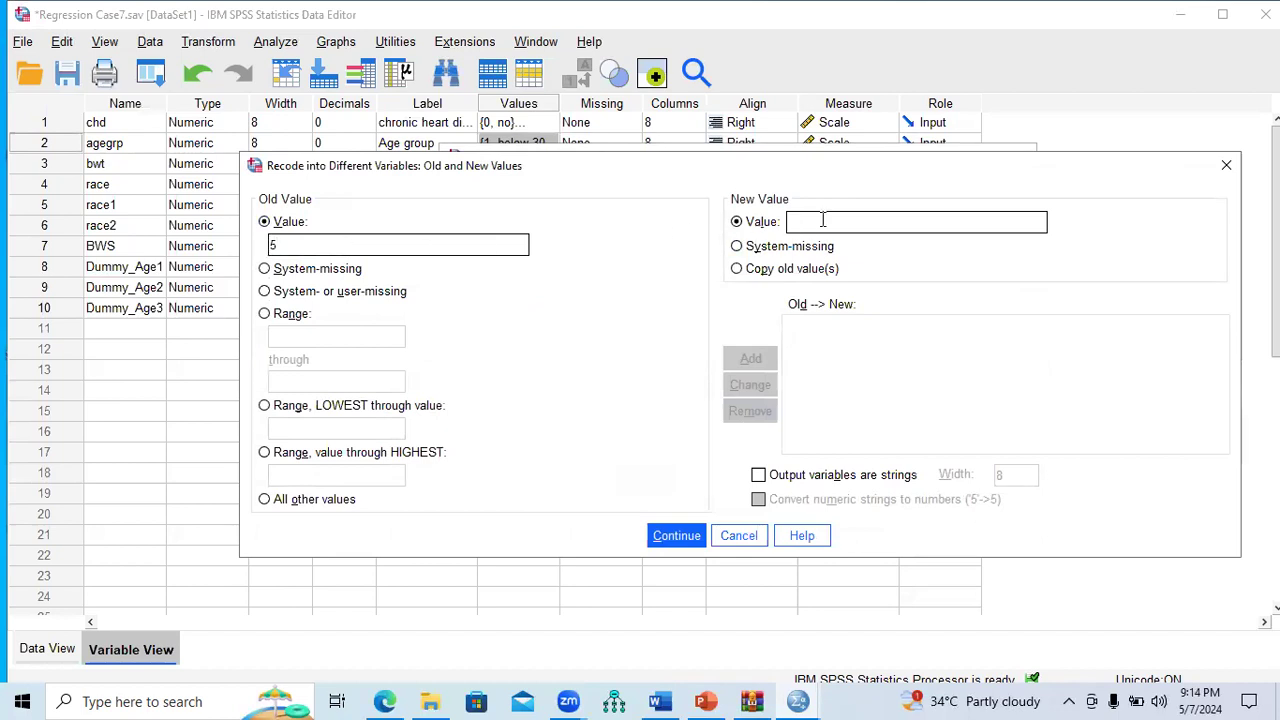
text(1)
click(746, 362)
click(330, 500)
click(869, 226)
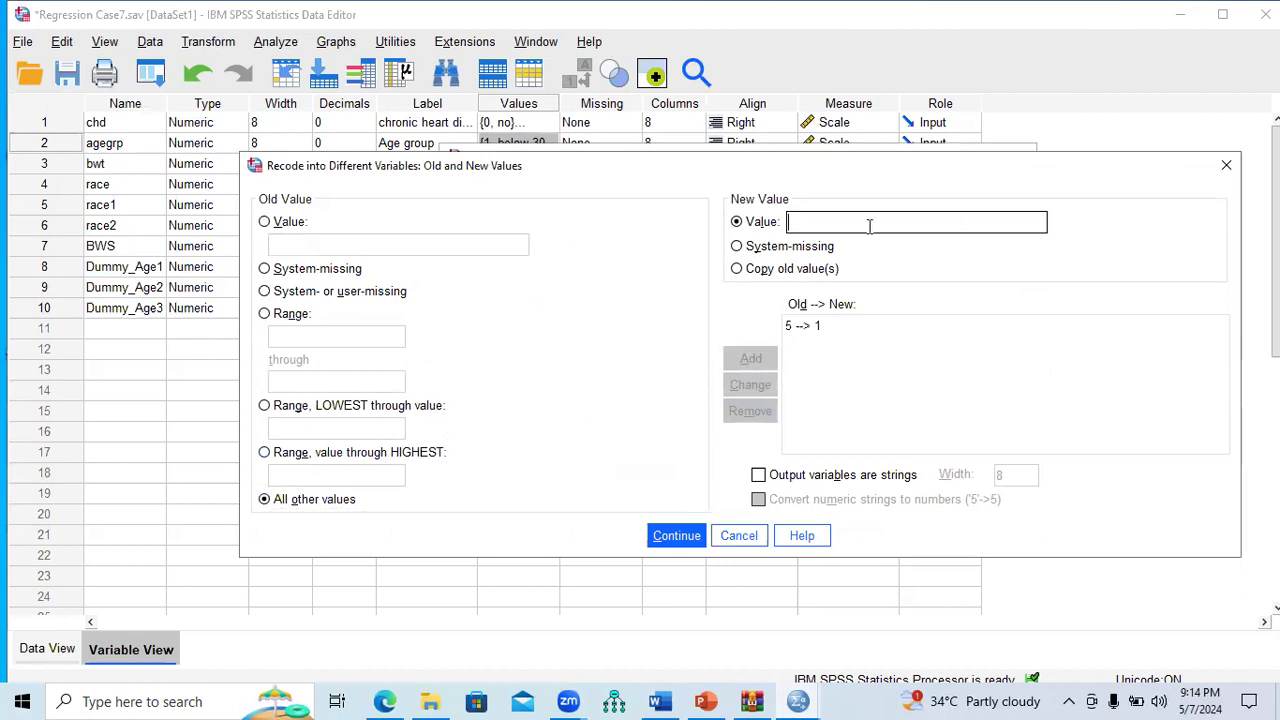
text(0)
click(748, 358)
click(674, 535)
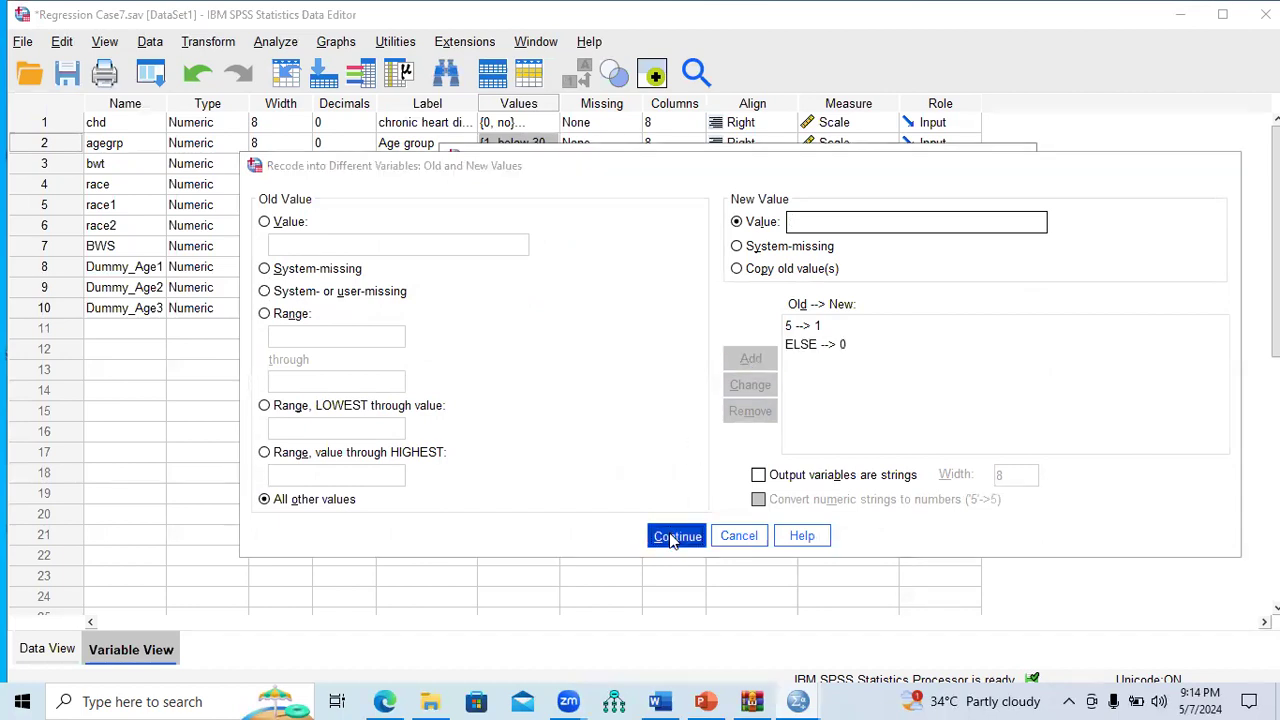
click(632, 476)
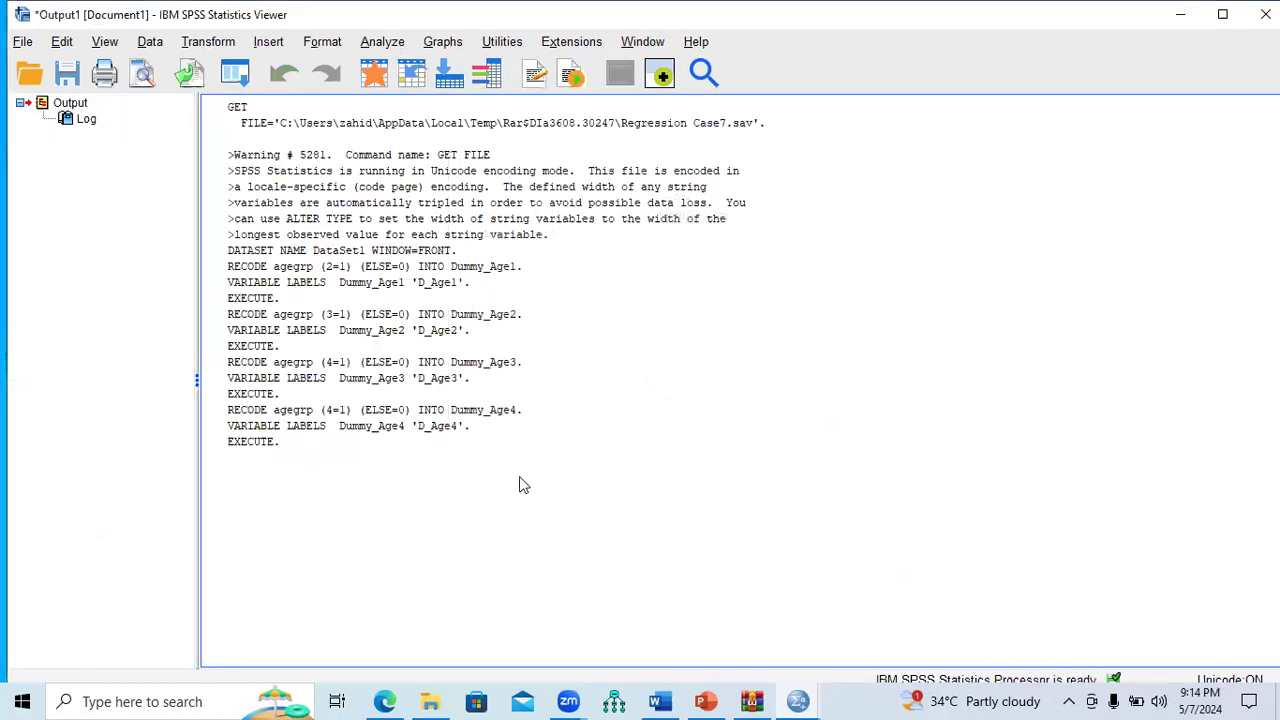
Step: Start a fresh Recode into Different Variables of agegrp into Dummy_Age5, labelled D_Age5
click(210, 42)
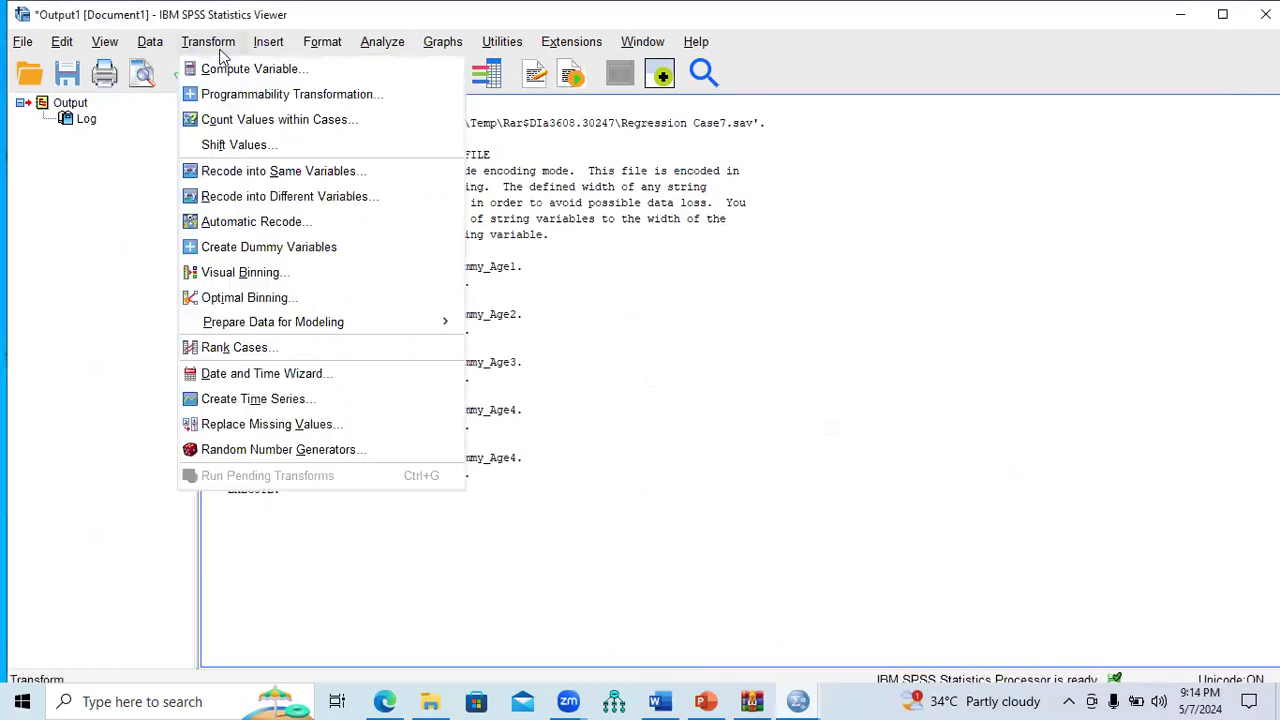
click(238, 204)
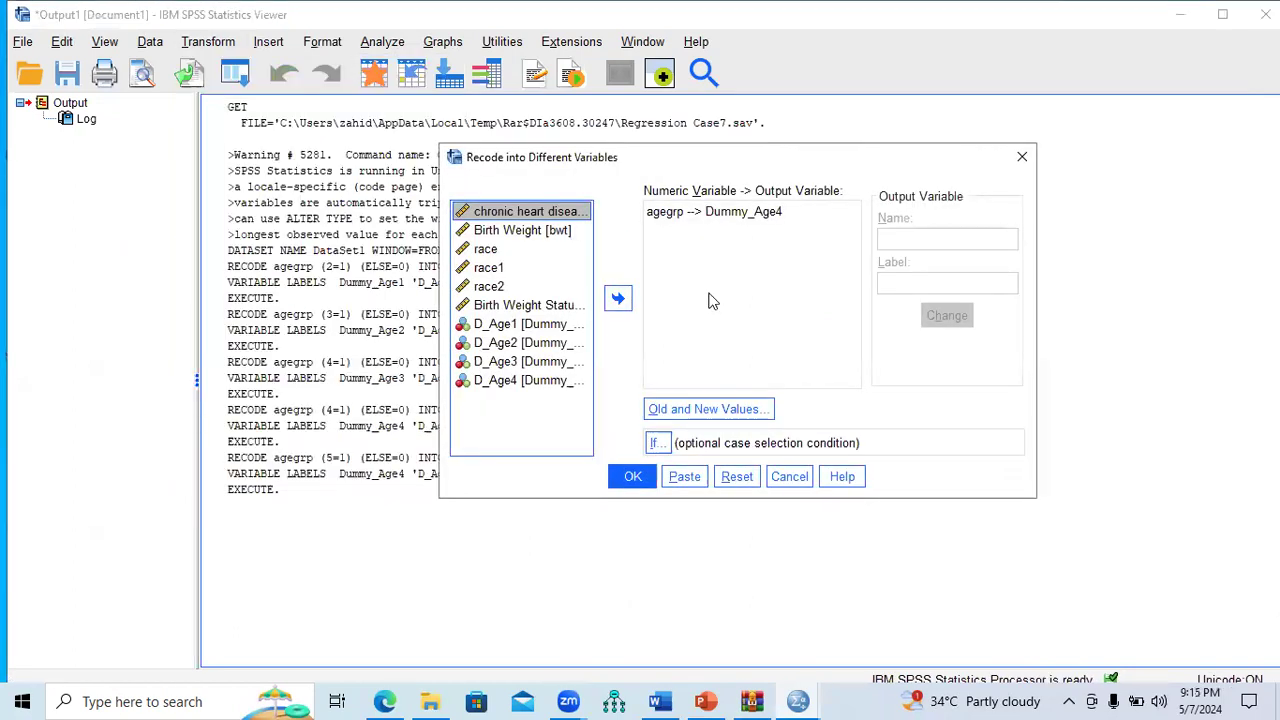
click(737, 476)
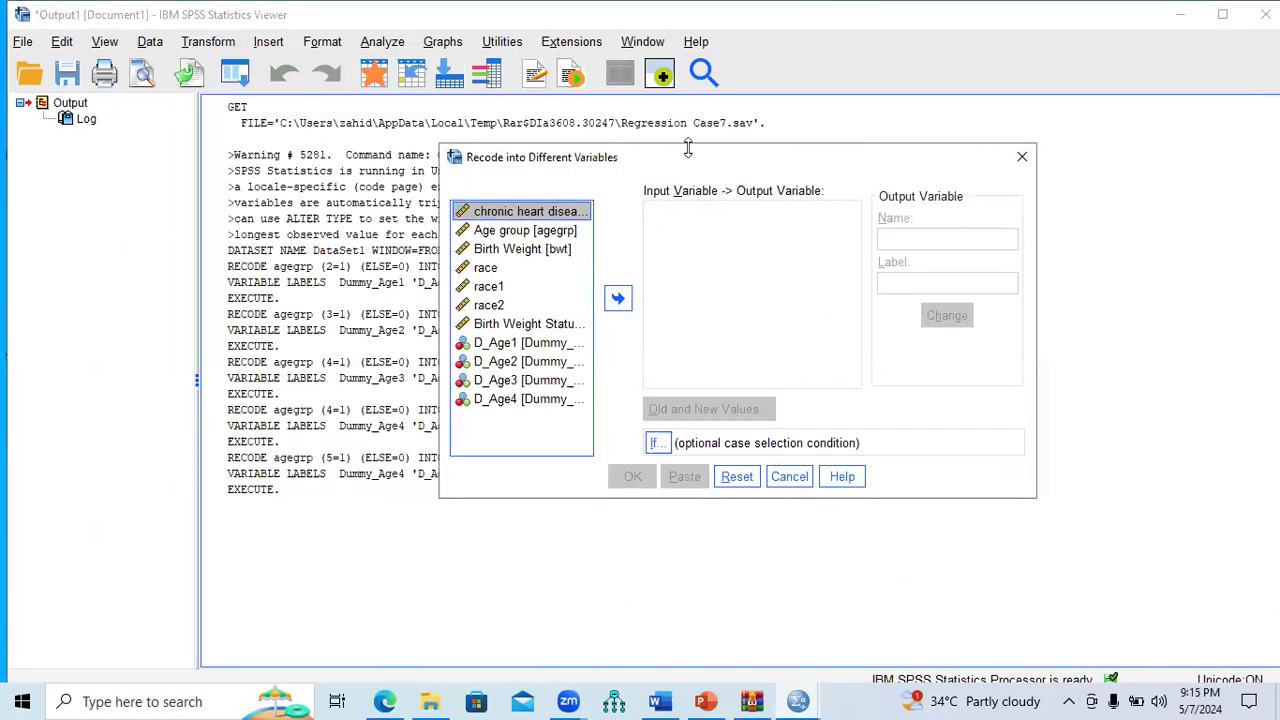
click(537, 236)
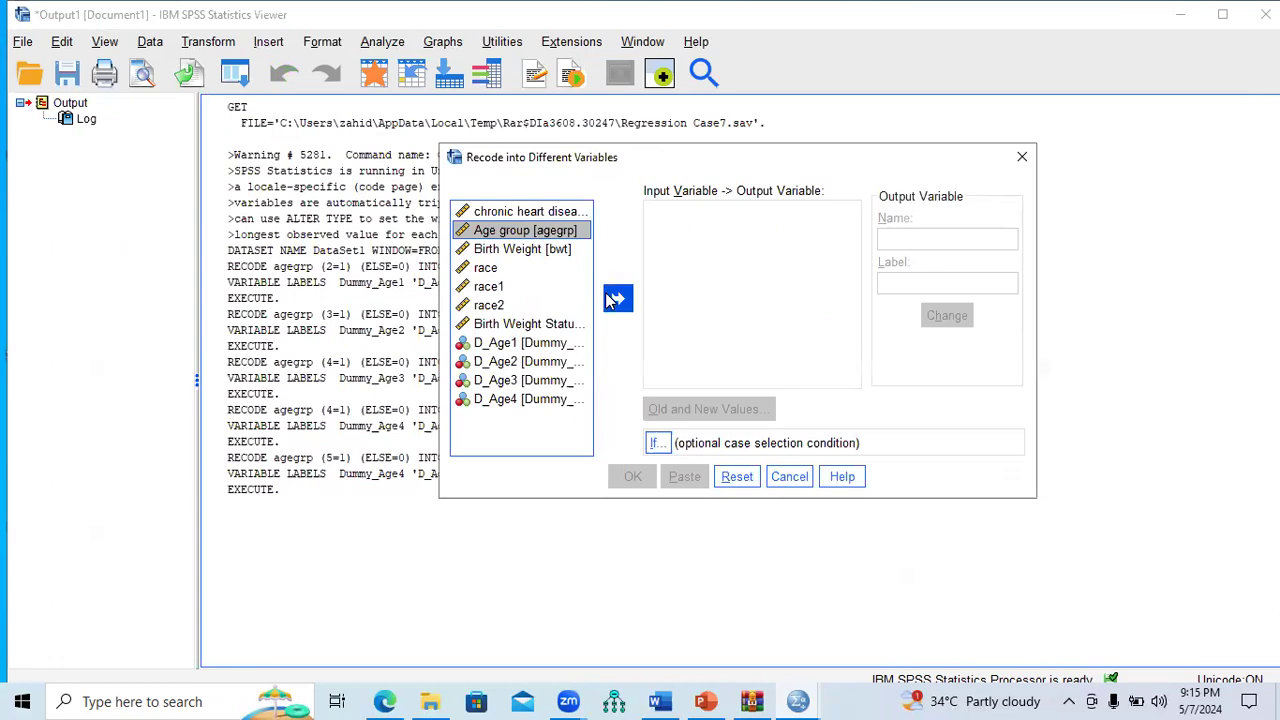
click(617, 299)
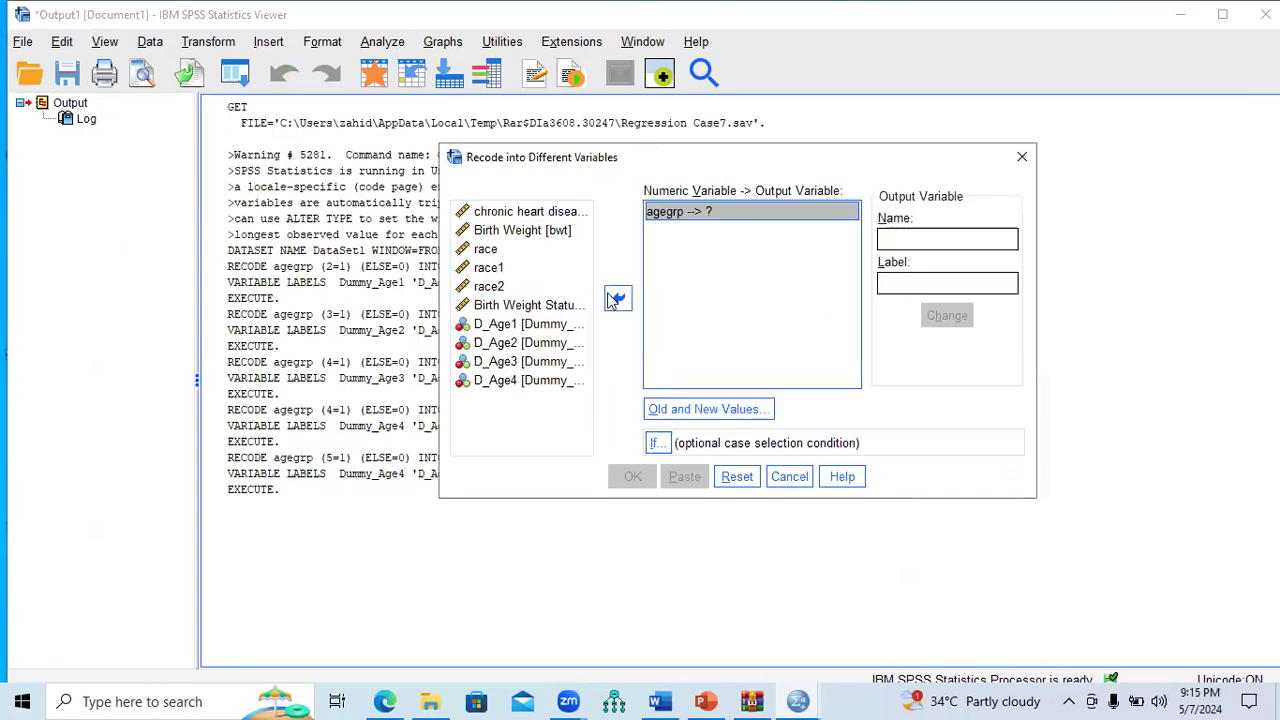
click(961, 233)
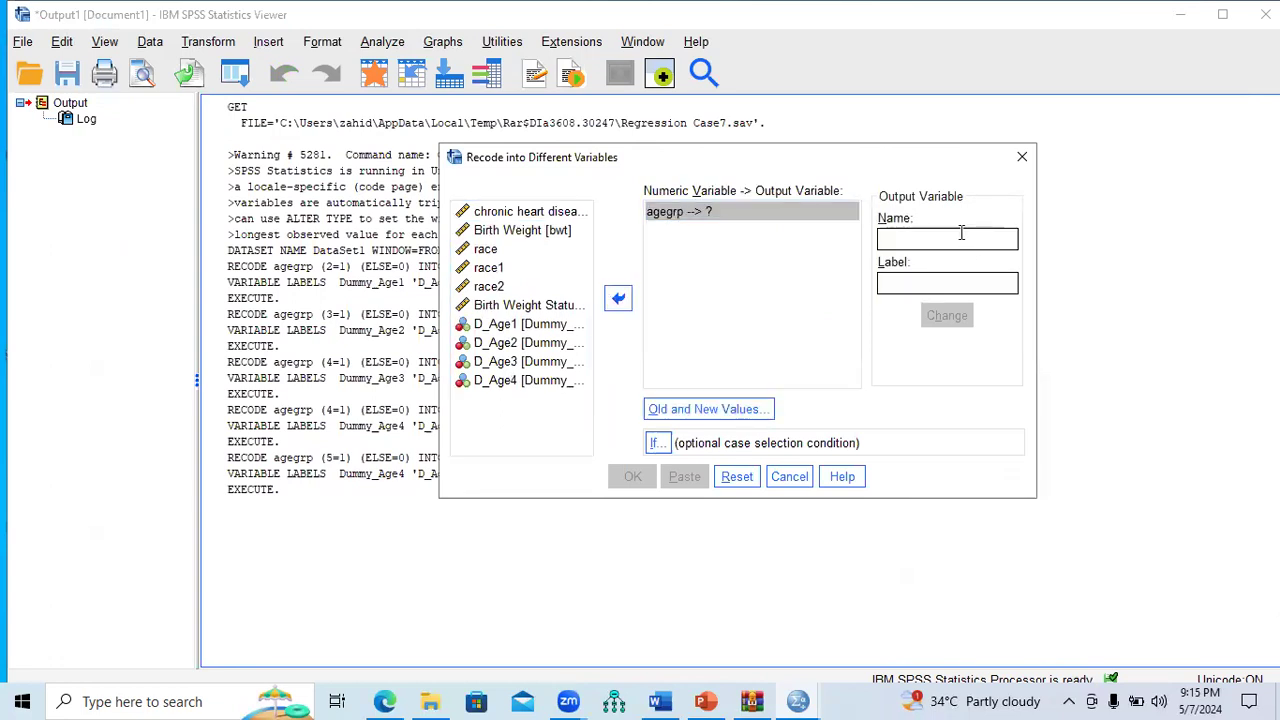
text(Dummy_Age5)
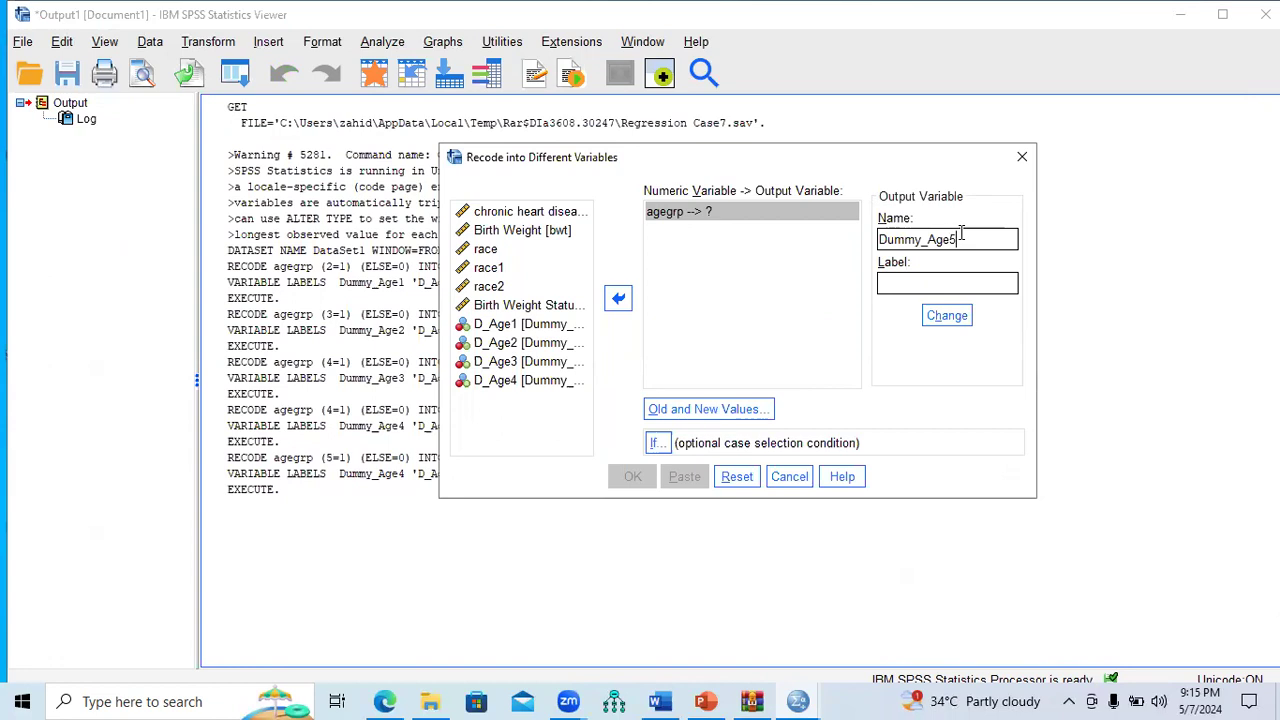
click(942, 282)
text(D_Age5)
click(947, 315)
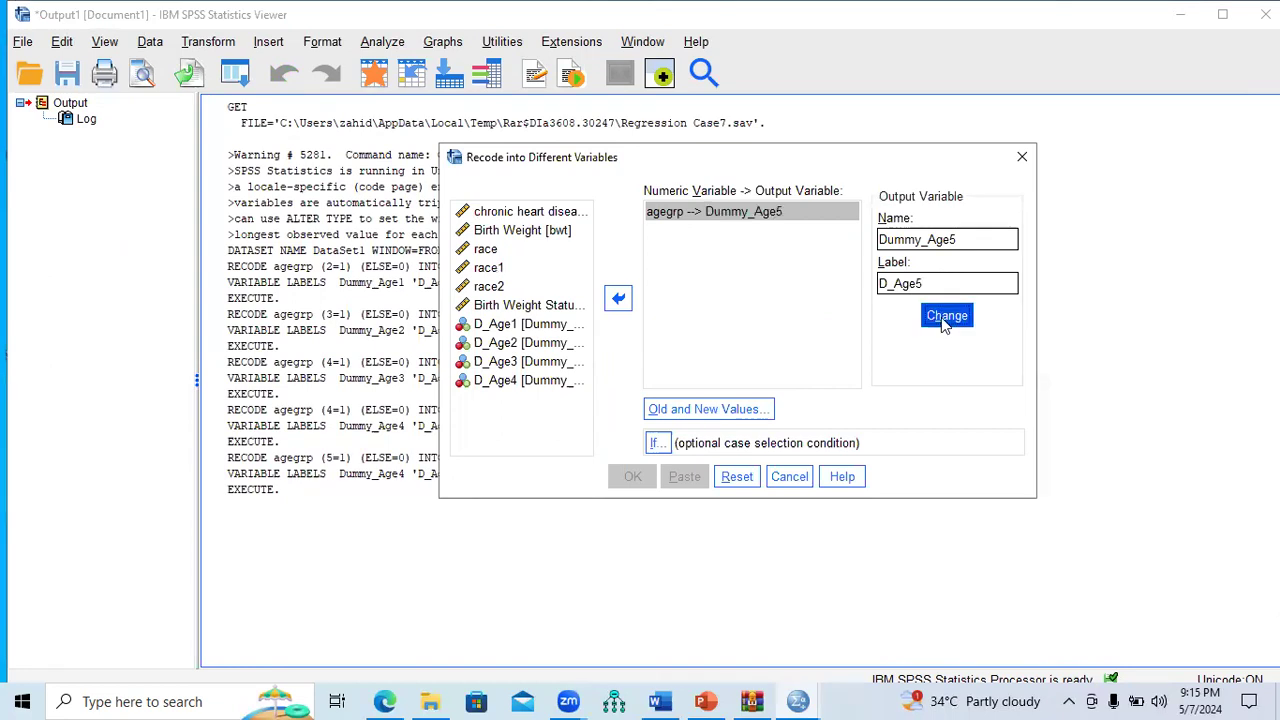
Step: Add the rules 6→1 and all other values→0, then run the Dummy_Age5 recode
click(722, 411)
click(438, 244)
text(6)
click(922, 221)
text(1)
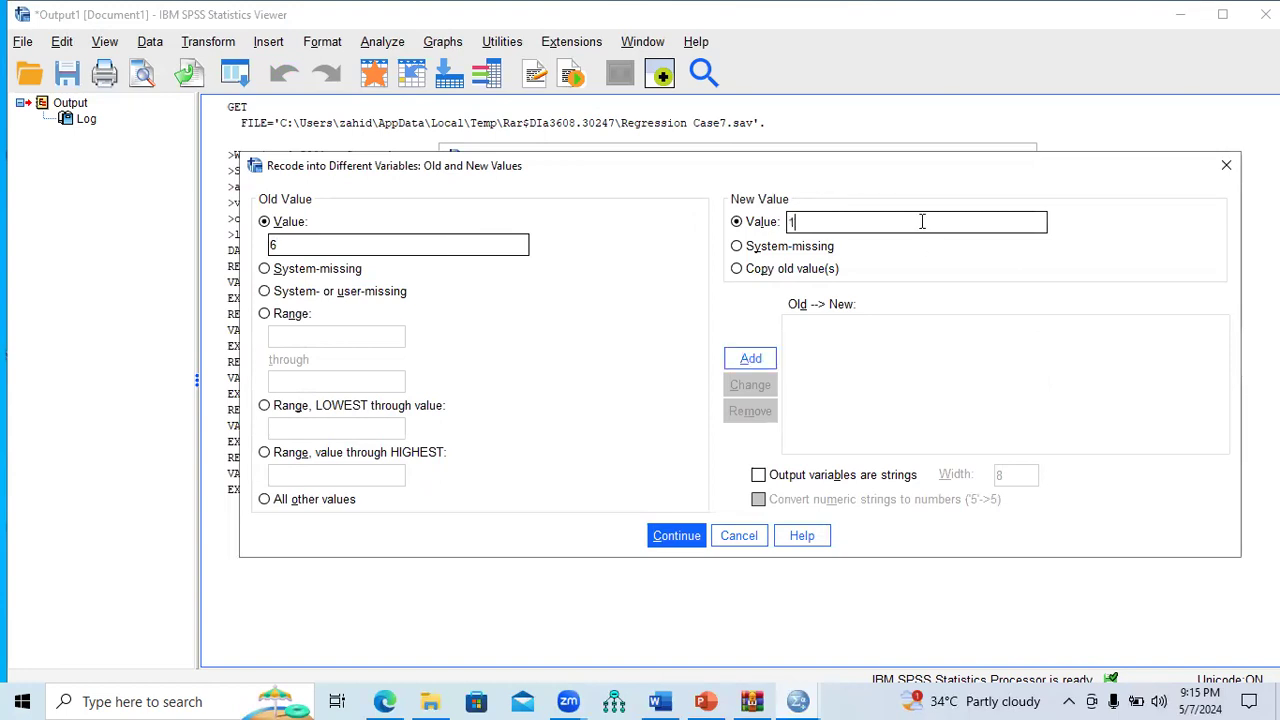
click(748, 358)
click(325, 503)
click(843, 220)
text(0)
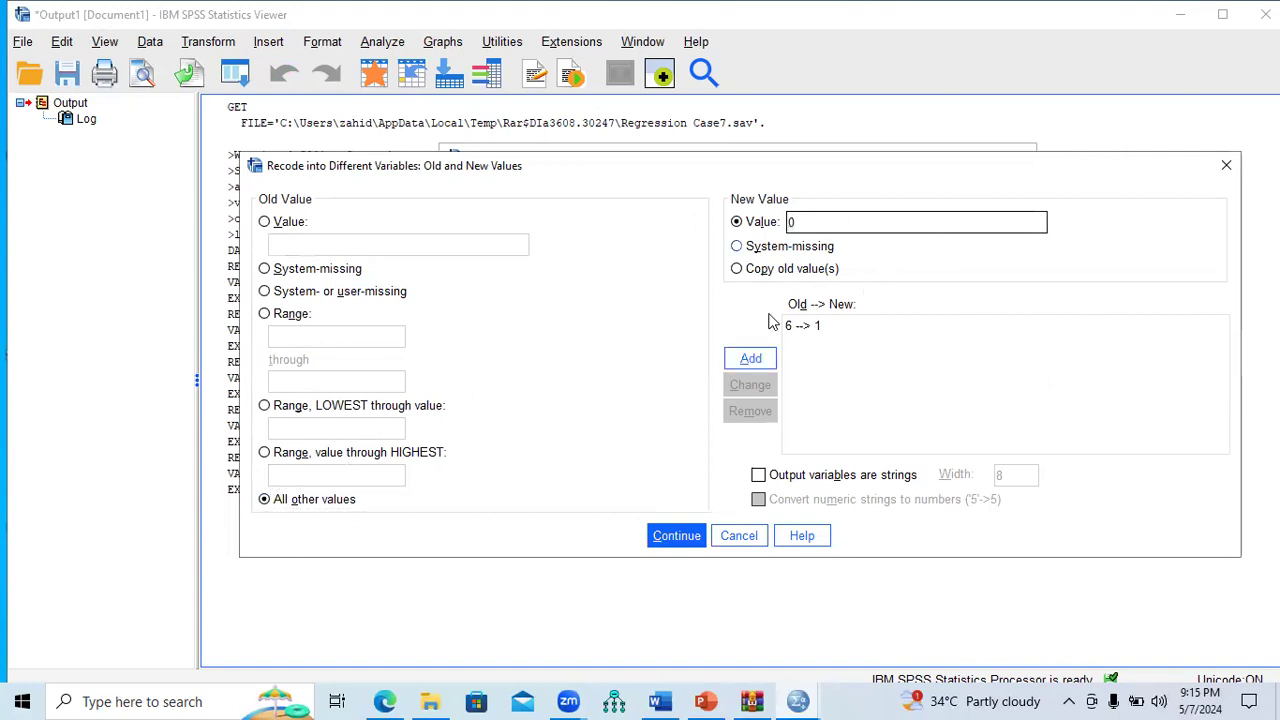
click(750, 362)
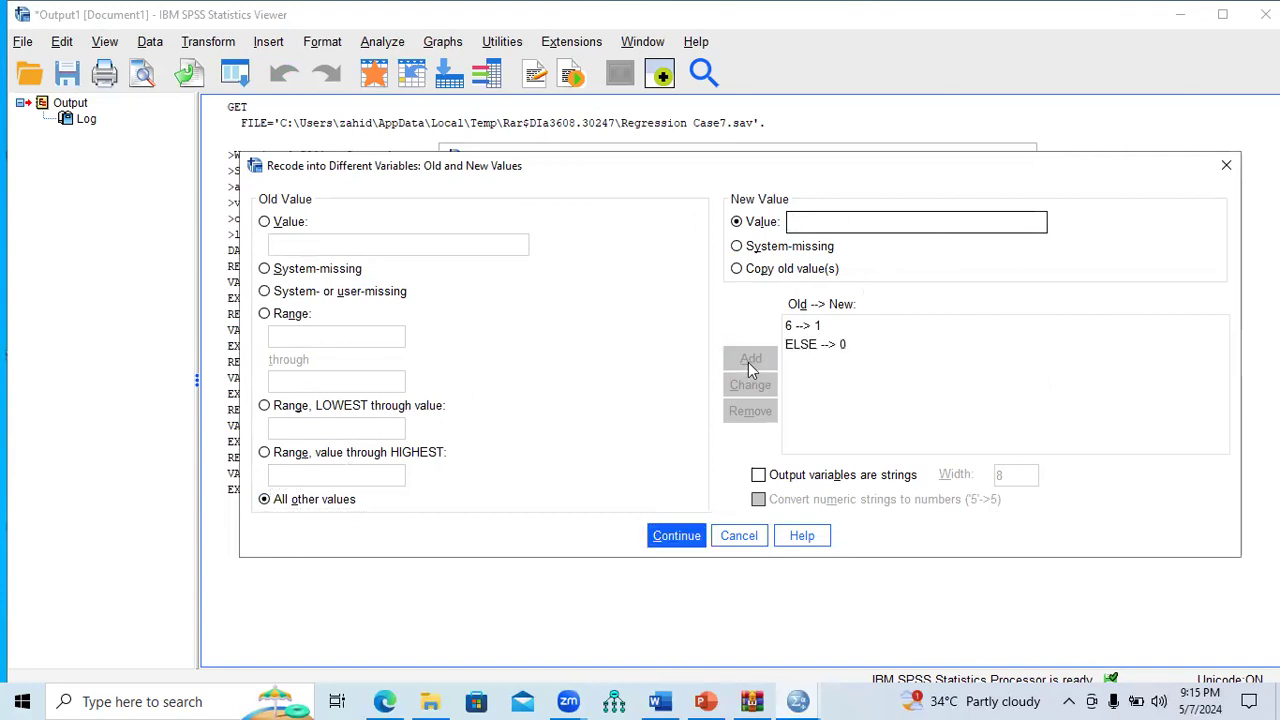
click(678, 536)
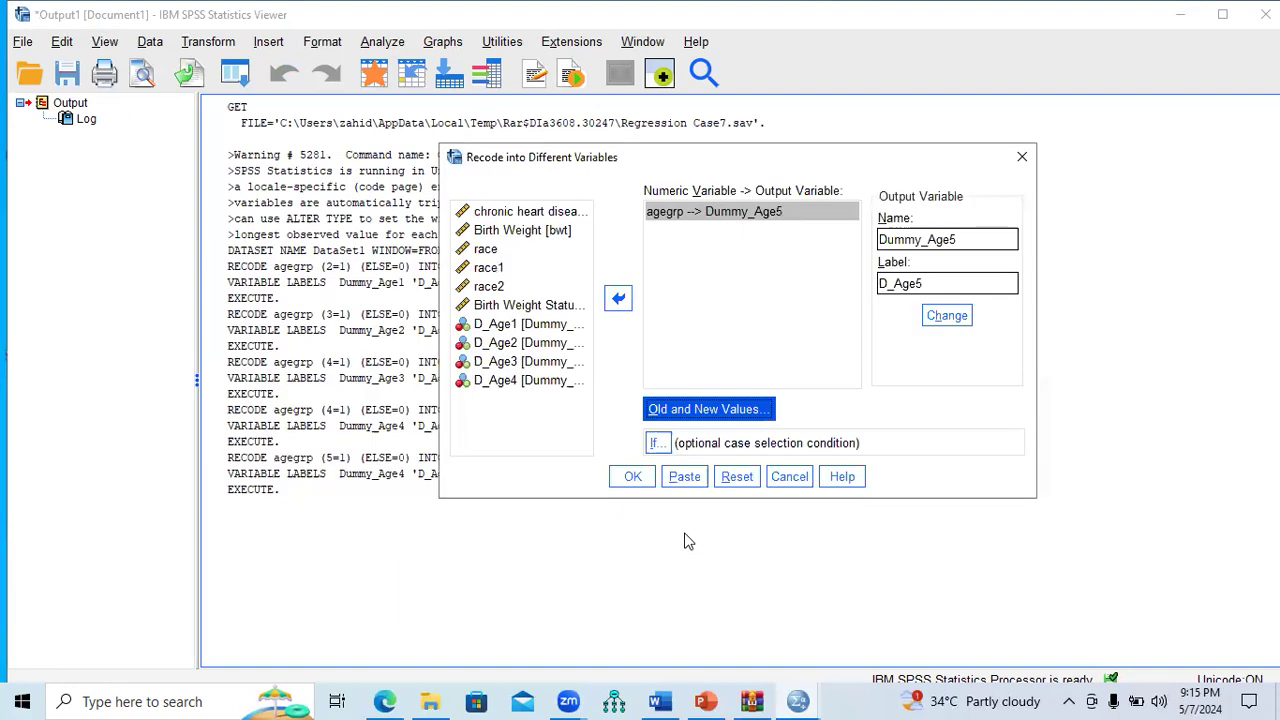
click(634, 477)
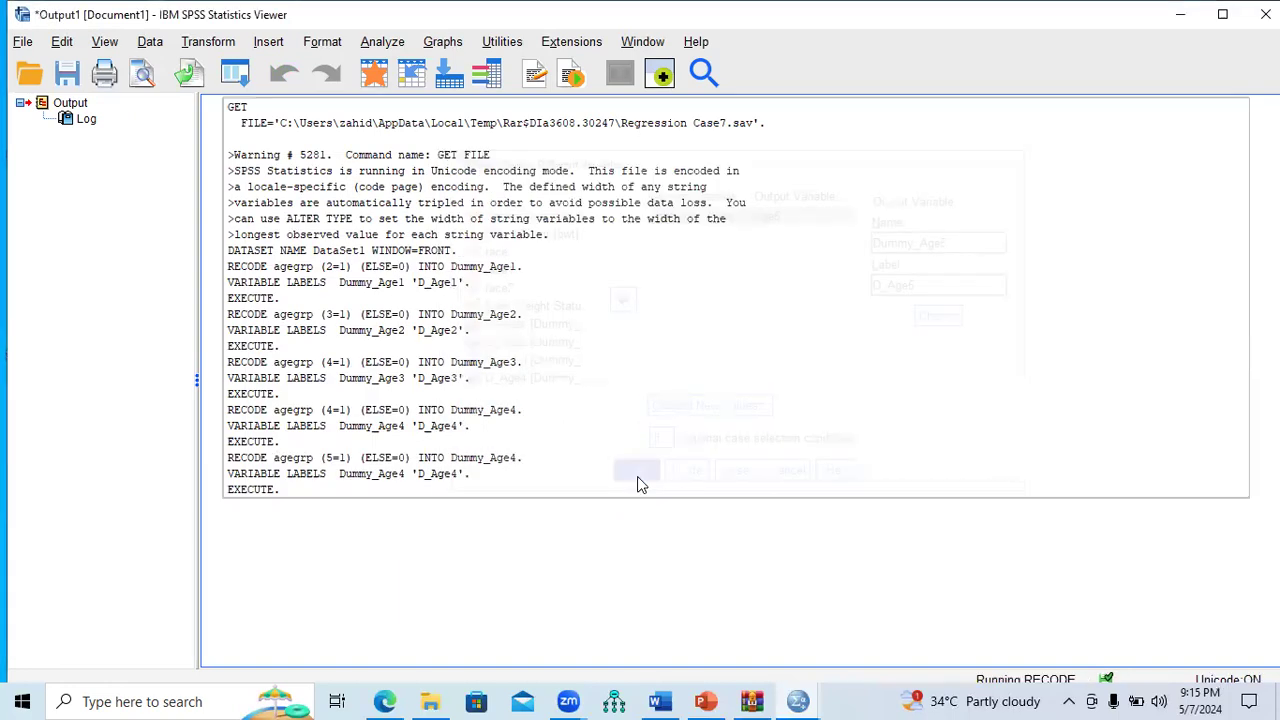
click(208, 41)
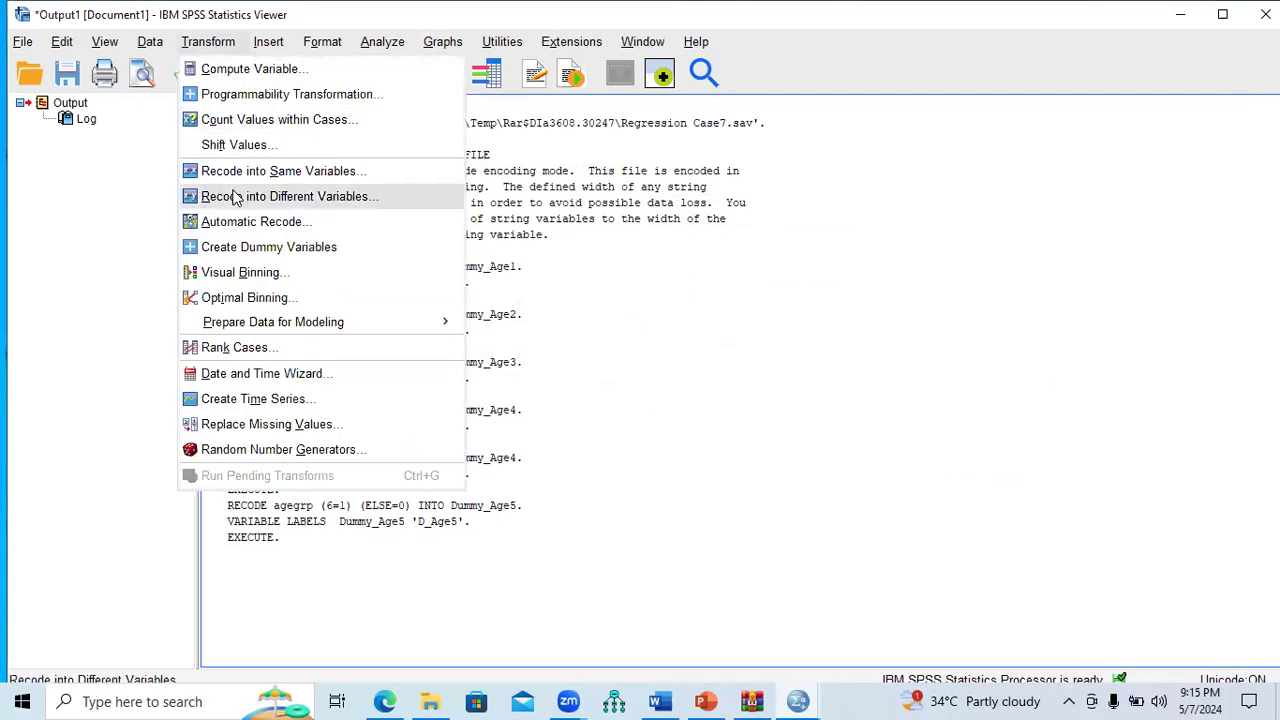
Step: Reset the recode and set agegrp to output into Dummy_Age6, labelled D_Age6
click(233, 196)
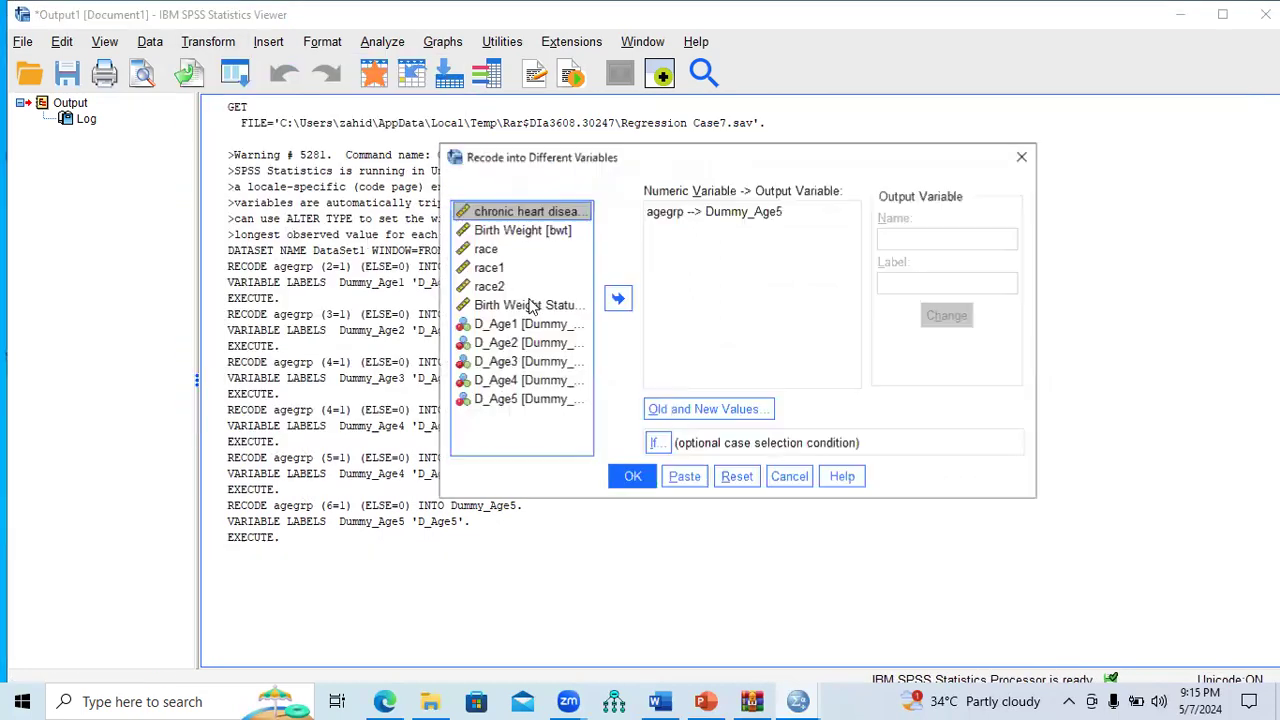
click(733, 477)
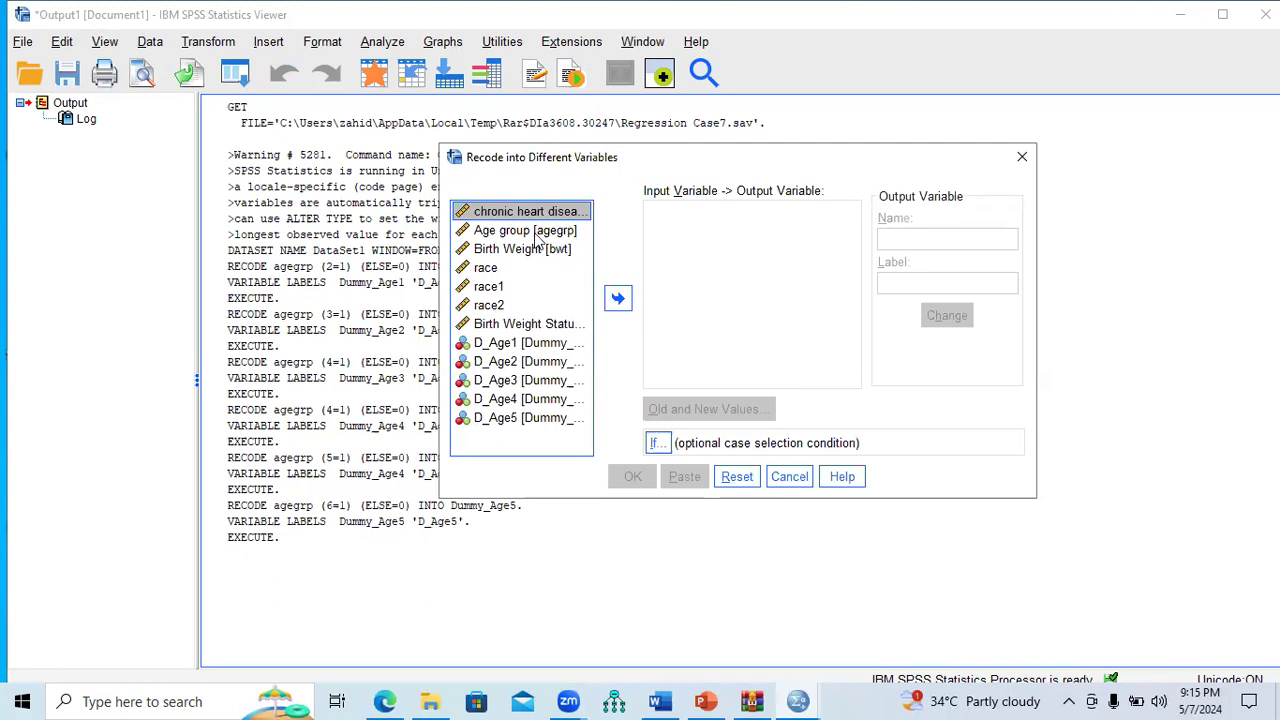
click(538, 234)
click(618, 298)
click(928, 241)
text(Dum)
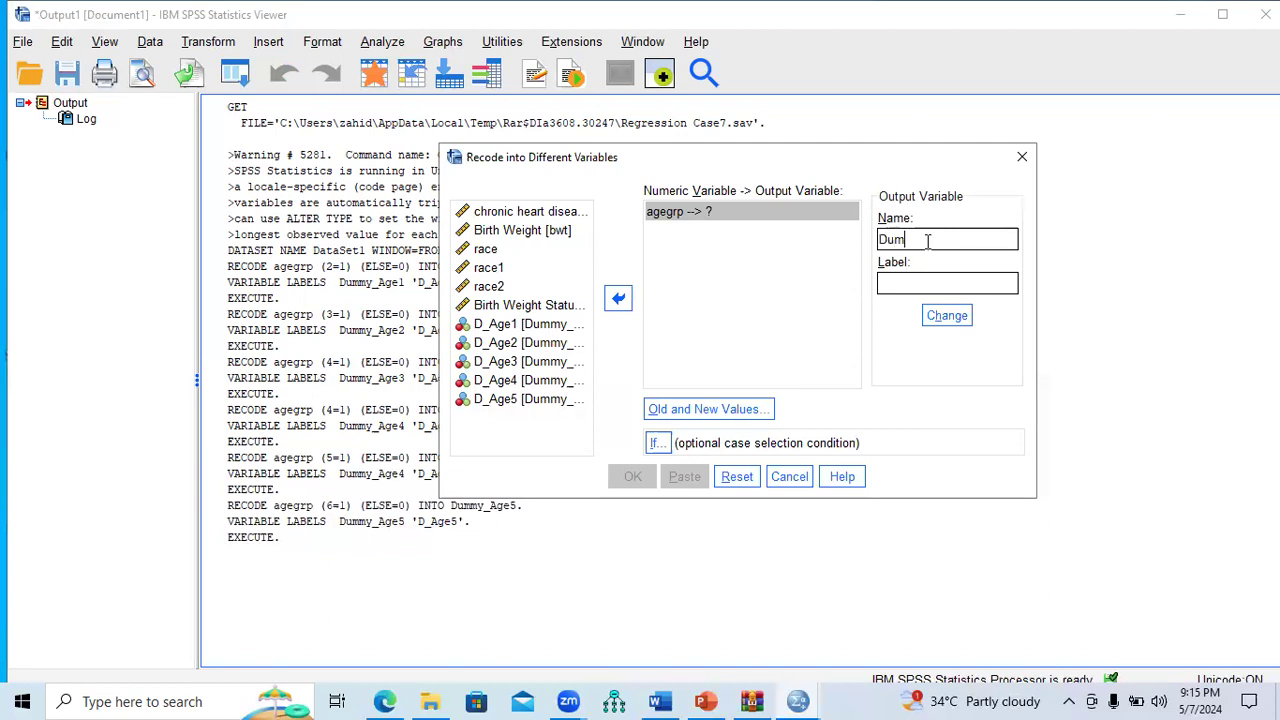
text(my_Age6)
click(947, 315)
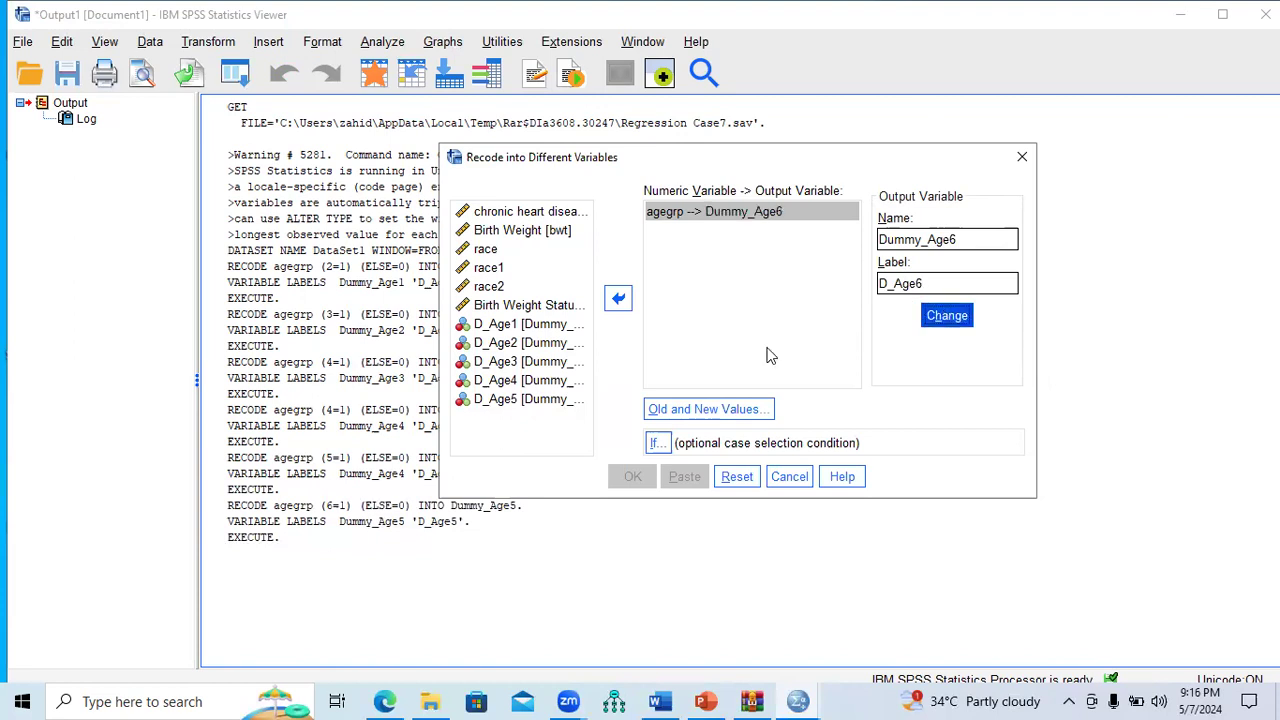
Step: Add the rules 7→1 and all other values→0, then run the Dummy_Age6 recode
click(706, 409)
click(440, 245)
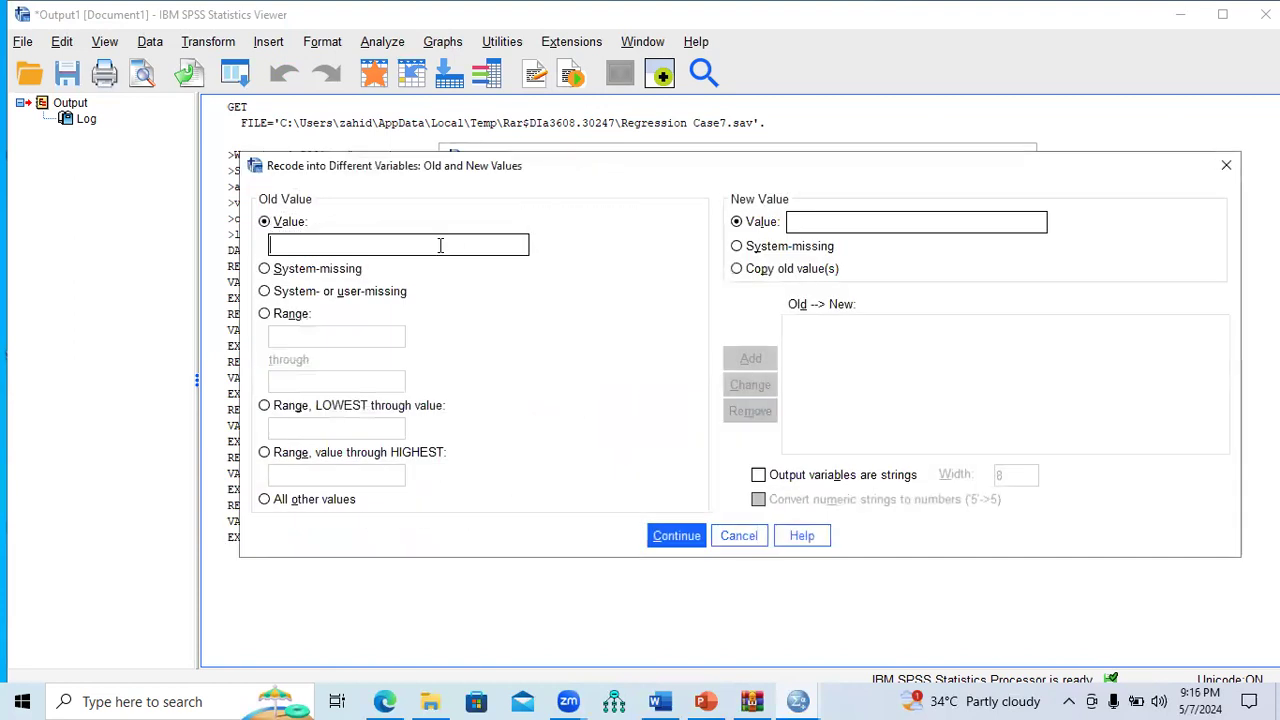
click(862, 222)
text(1)
click(750, 358)
click(302, 497)
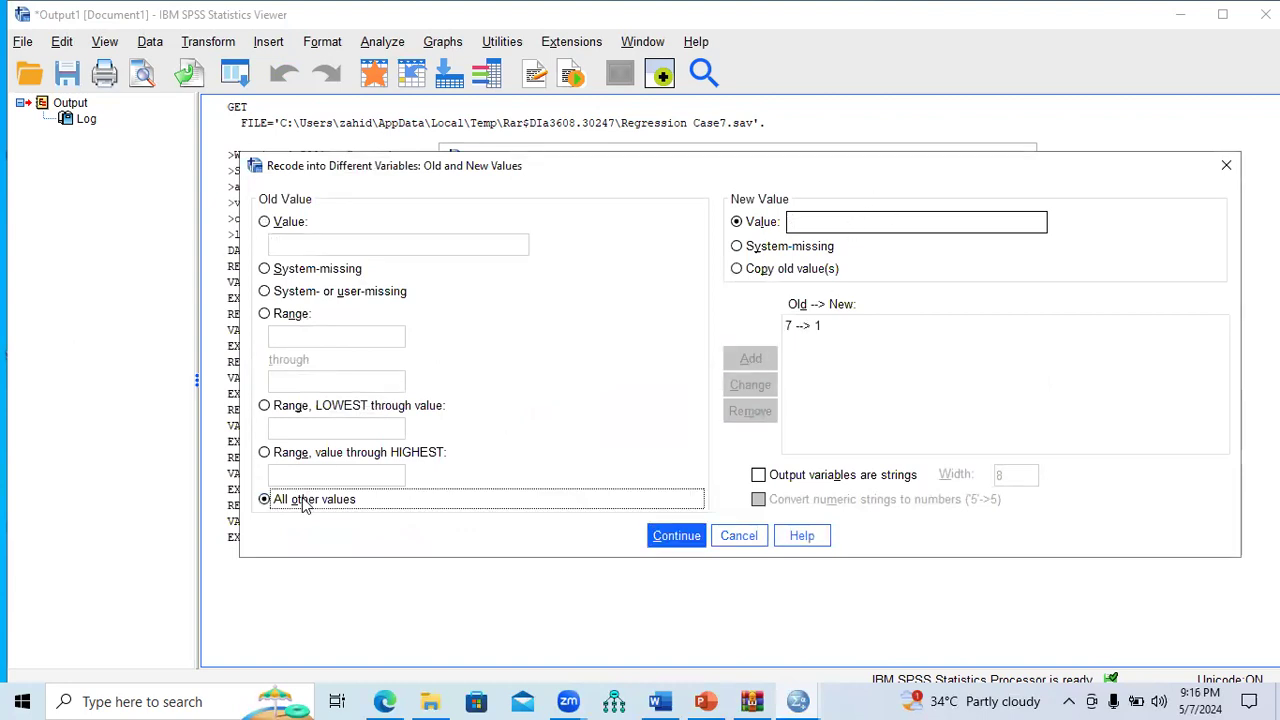
click(818, 228)
text(0)
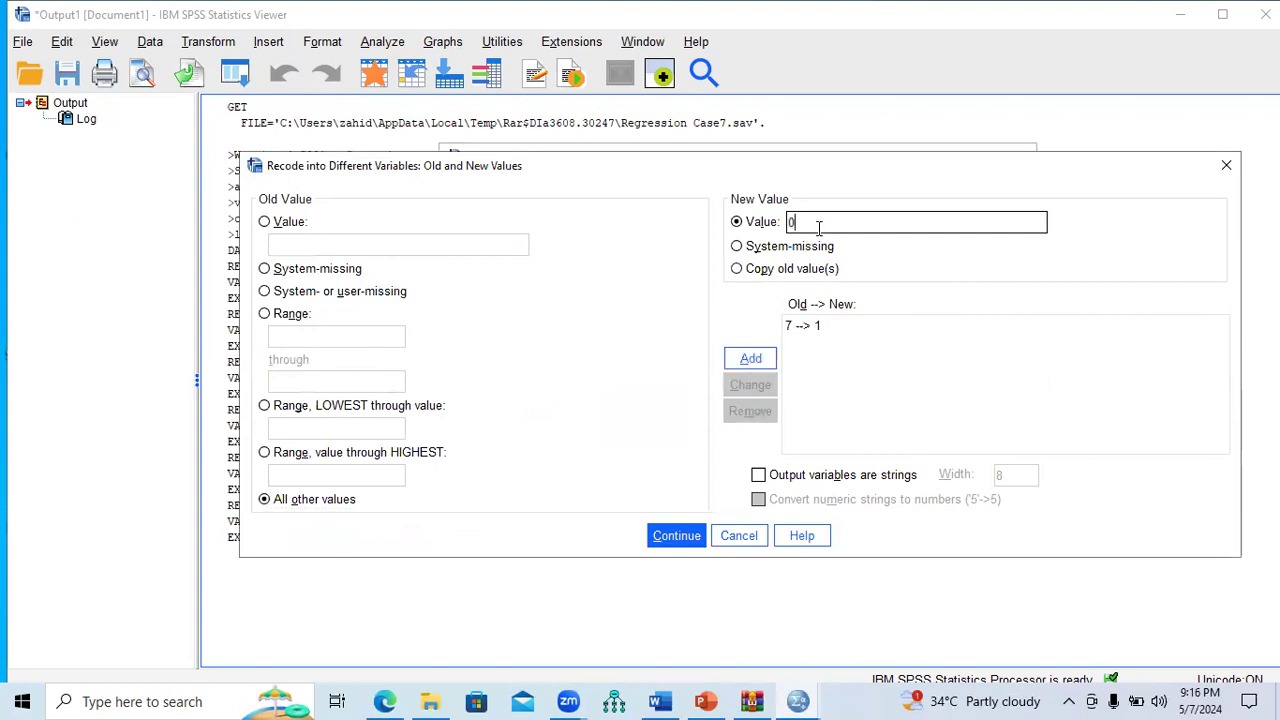
click(752, 359)
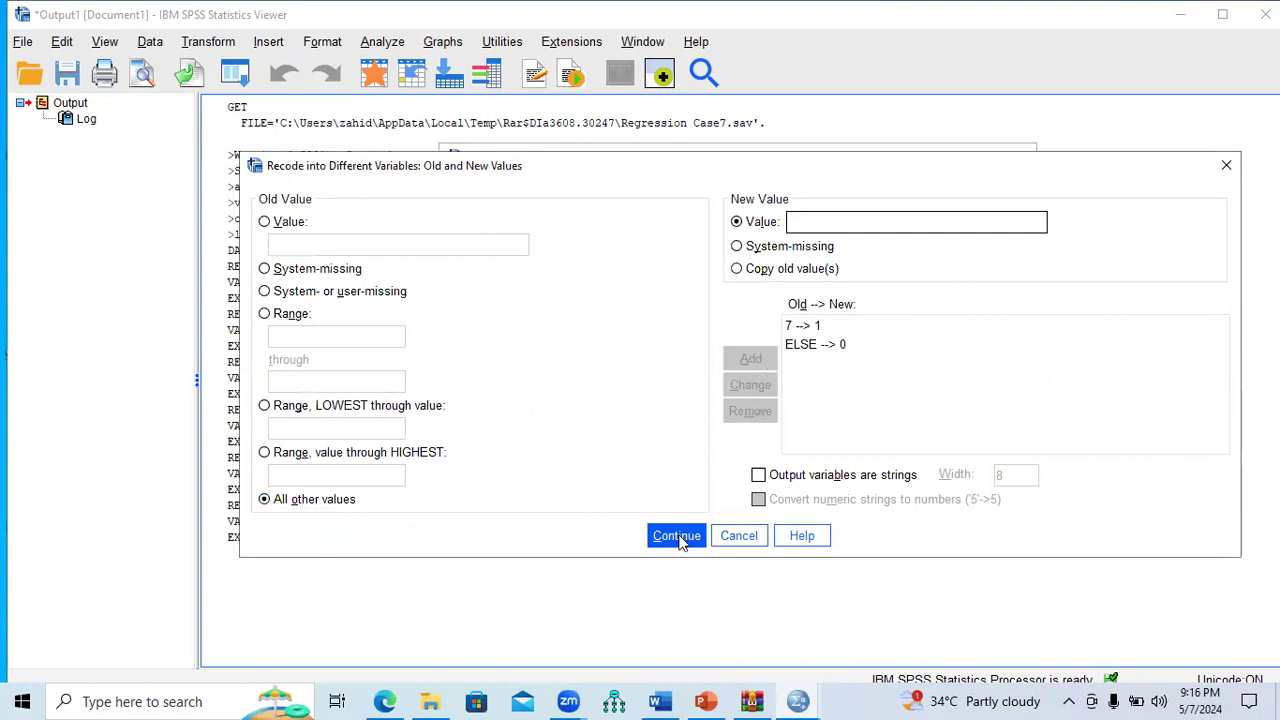
click(676, 535)
click(640, 486)
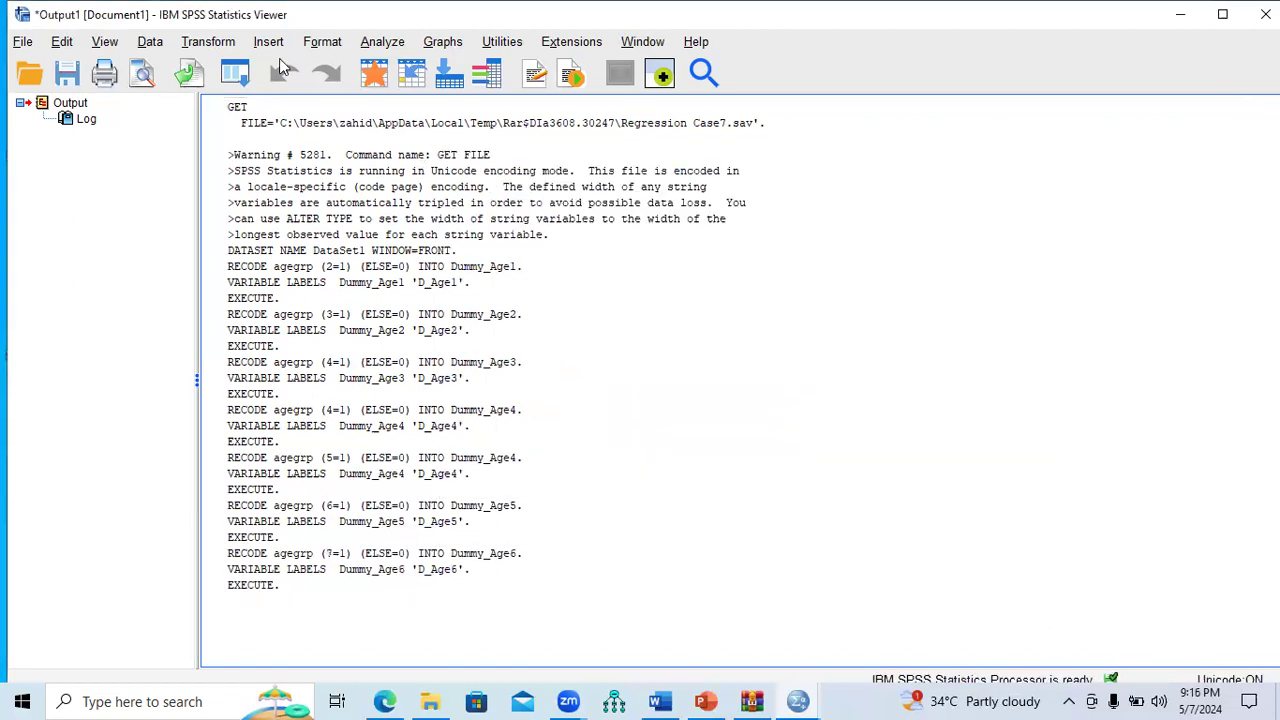
click(226, 48)
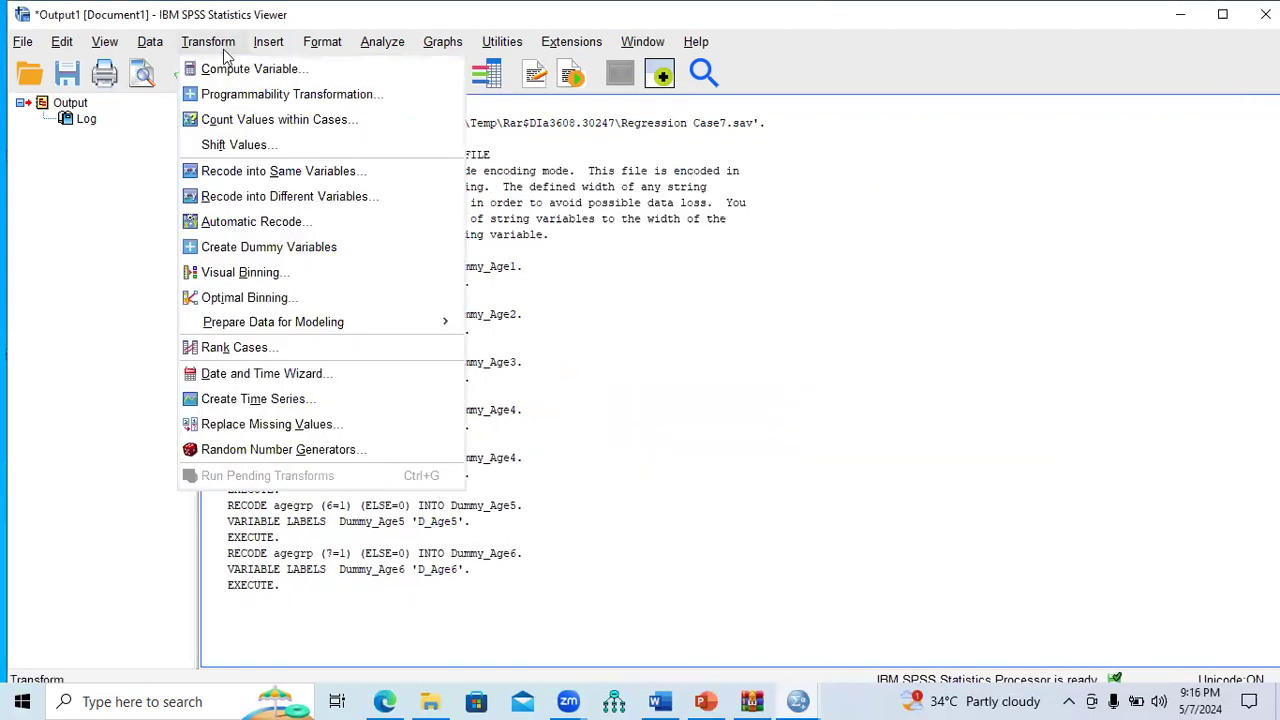
Step: Reset the recode and set agegrp to output into Dummy_Age7, labelled D_Age7
click(221, 196)
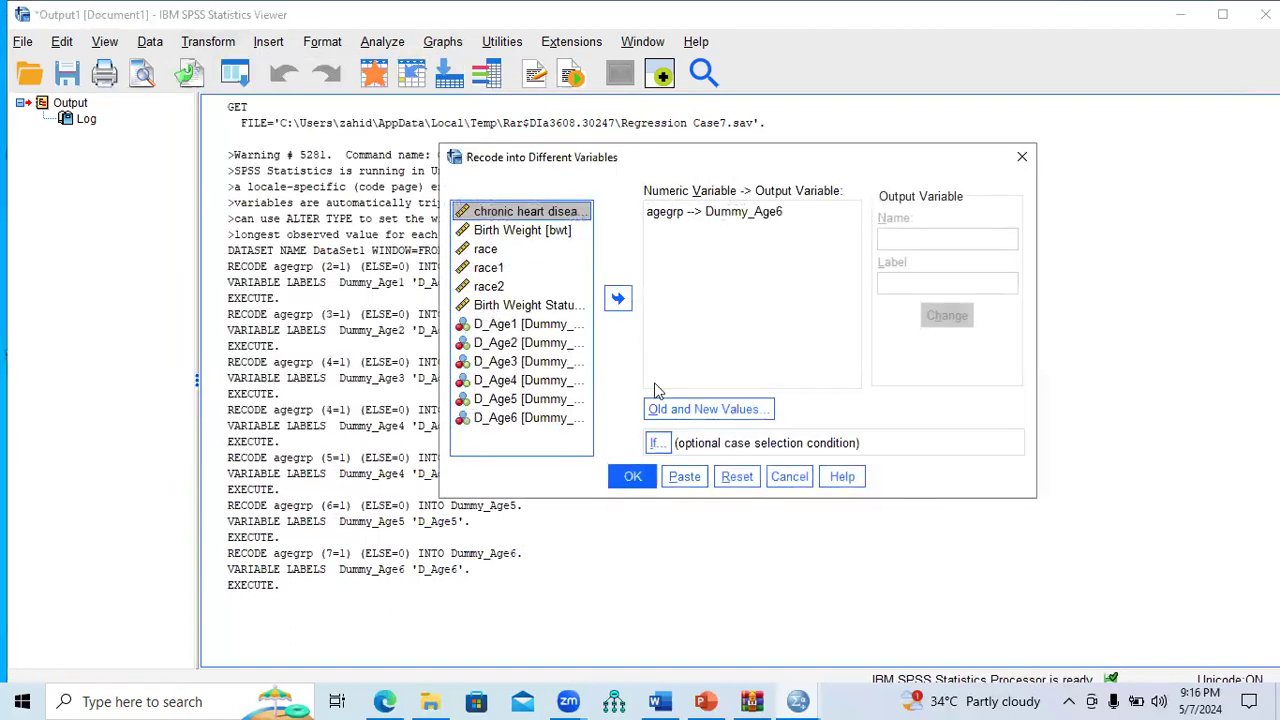
click(730, 478)
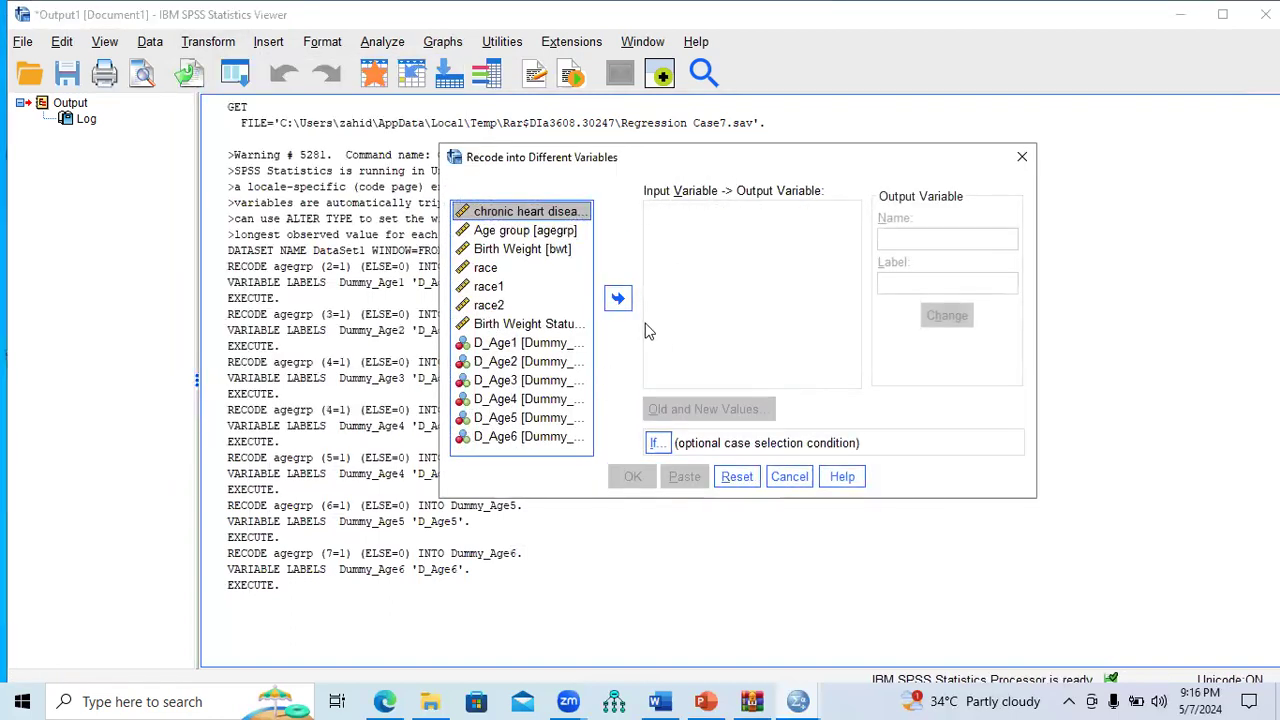
click(535, 231)
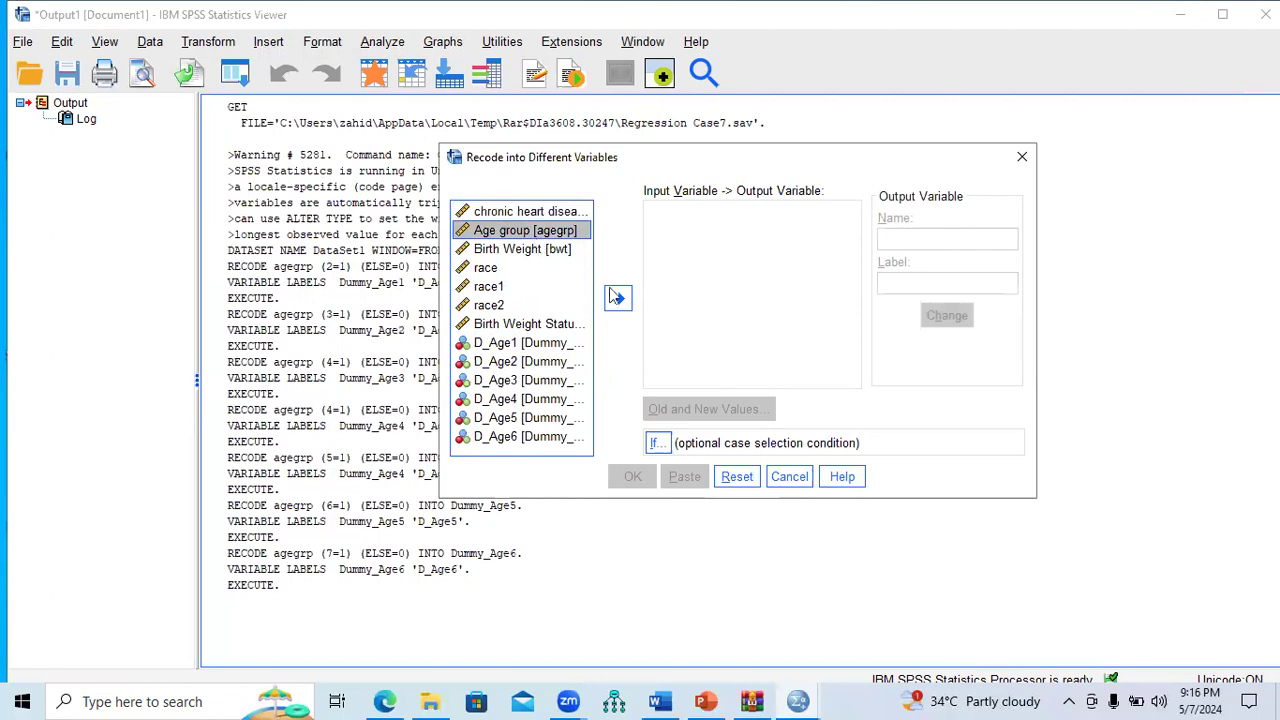
click(618, 298)
click(899, 243)
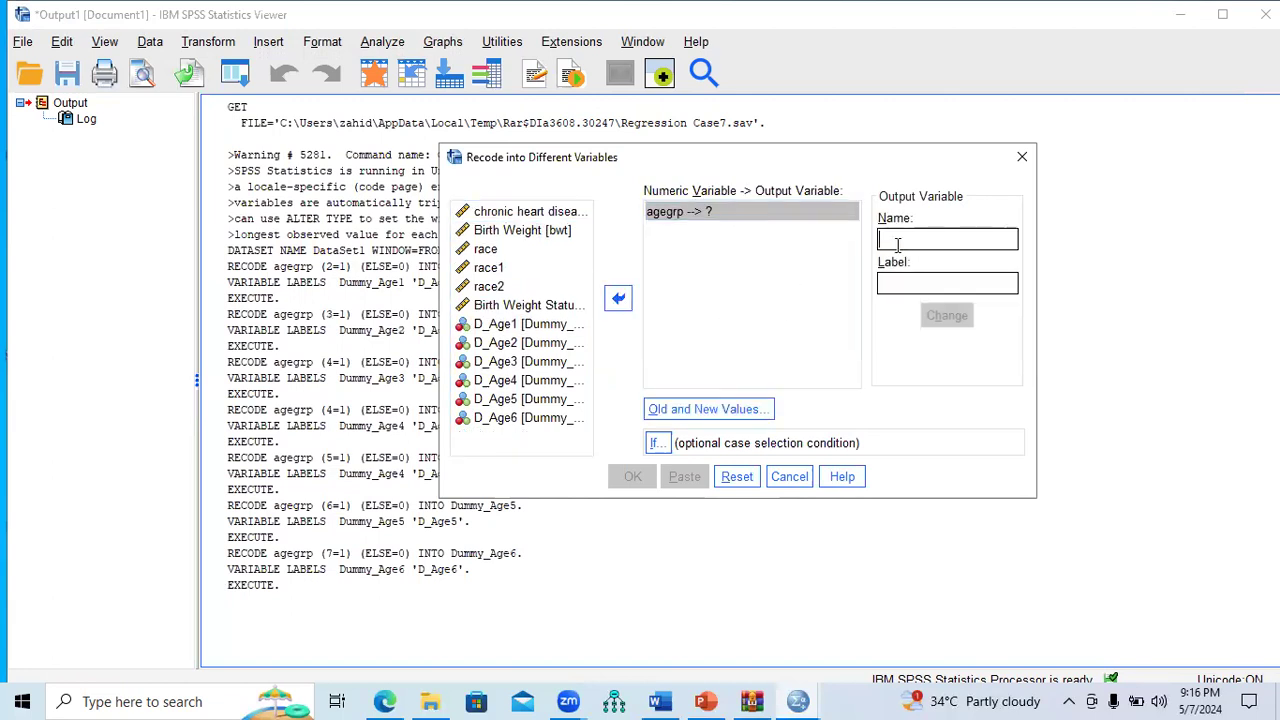
text(Dummy_Age7)
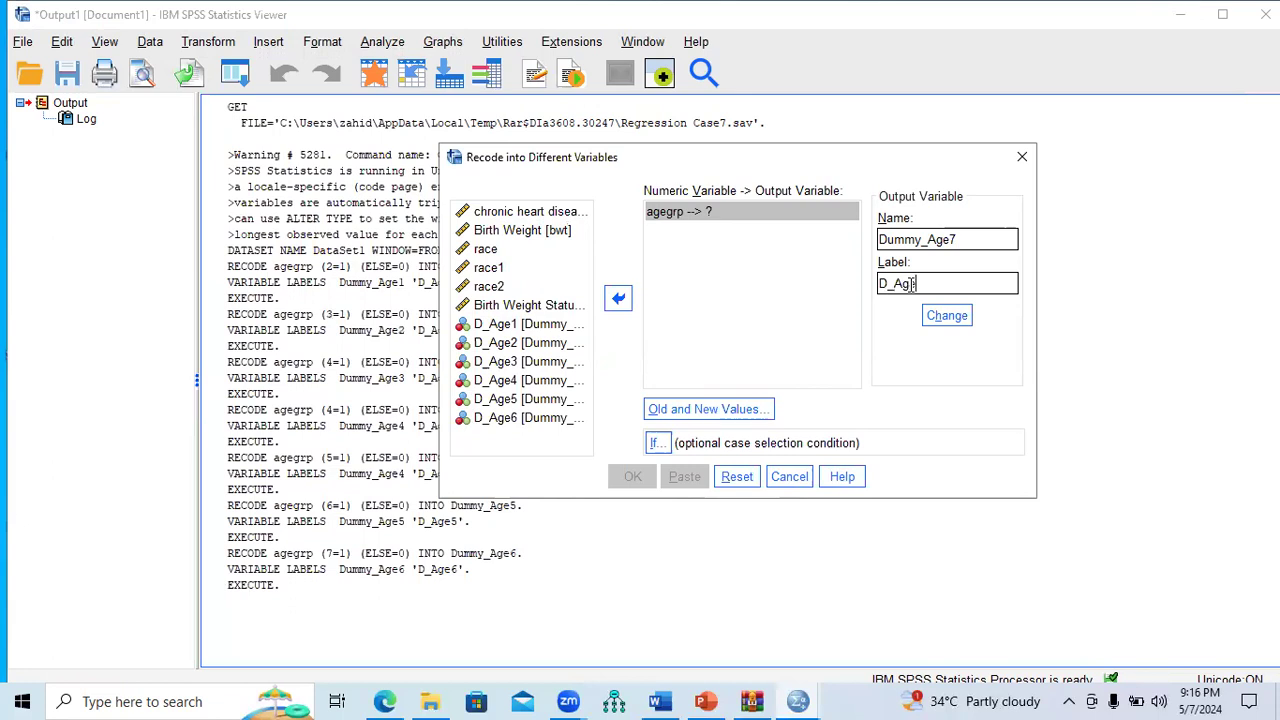
click(950, 316)
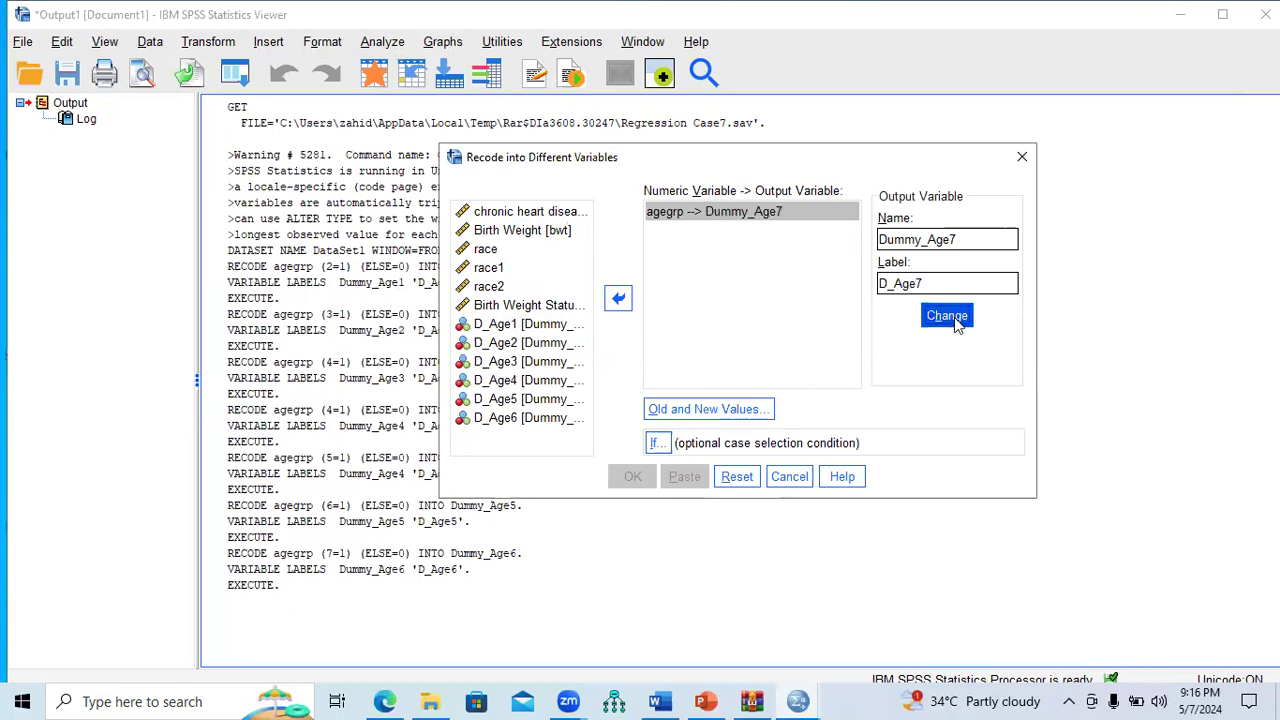
Step: Add the rules 8→1 and all other values→0, then run the Dummy_Age7 recode
click(703, 412)
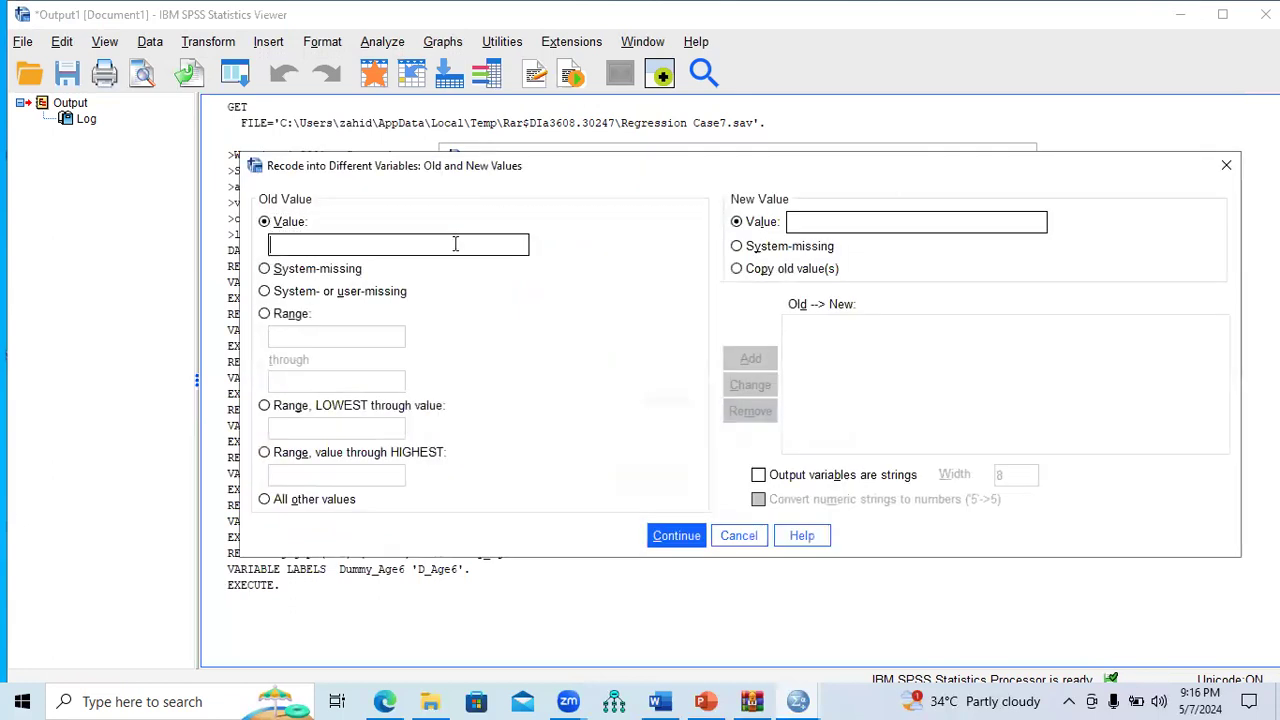
text(8)
click(811, 218)
text(1)
click(750, 358)
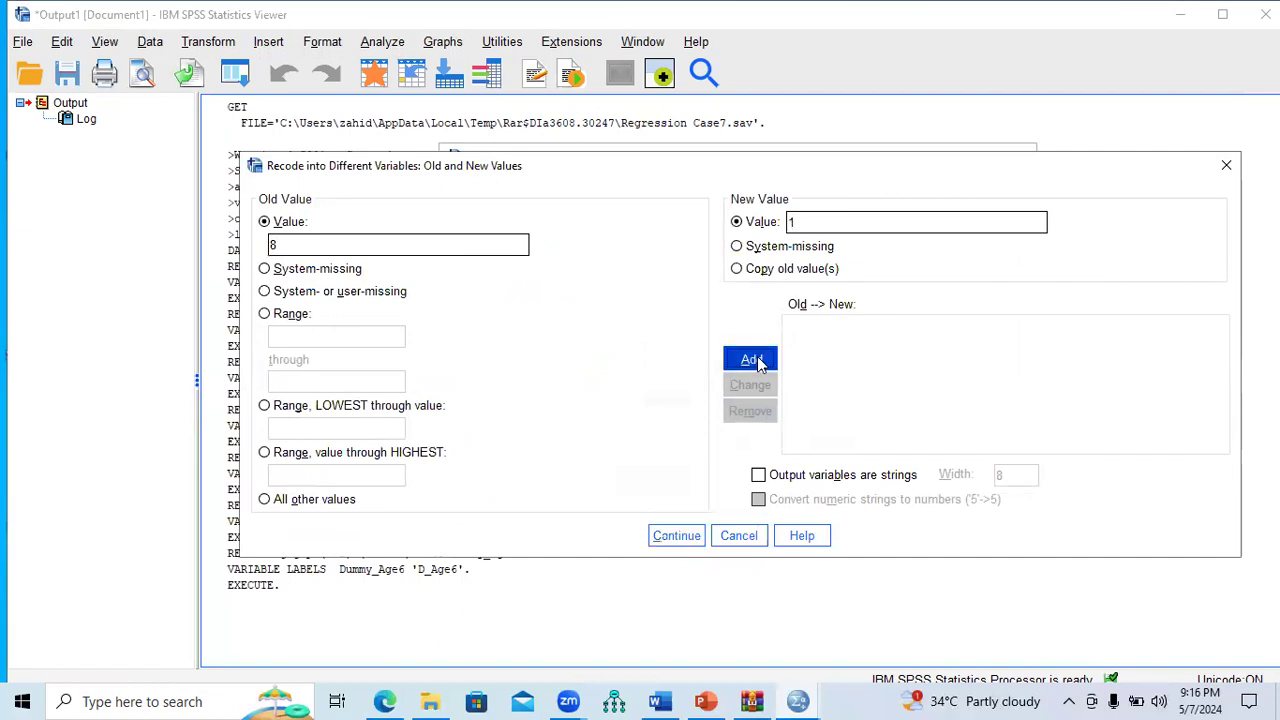
click(330, 501)
click(797, 225)
text(0)
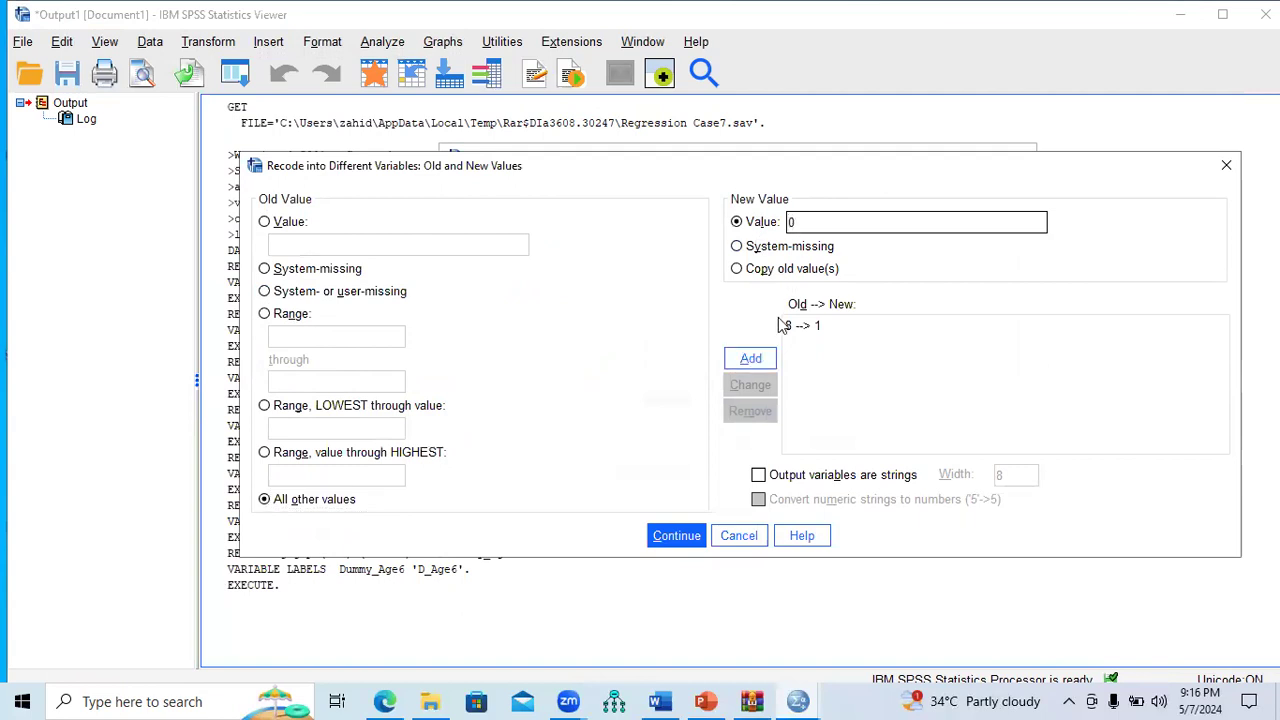
click(750, 358)
click(676, 535)
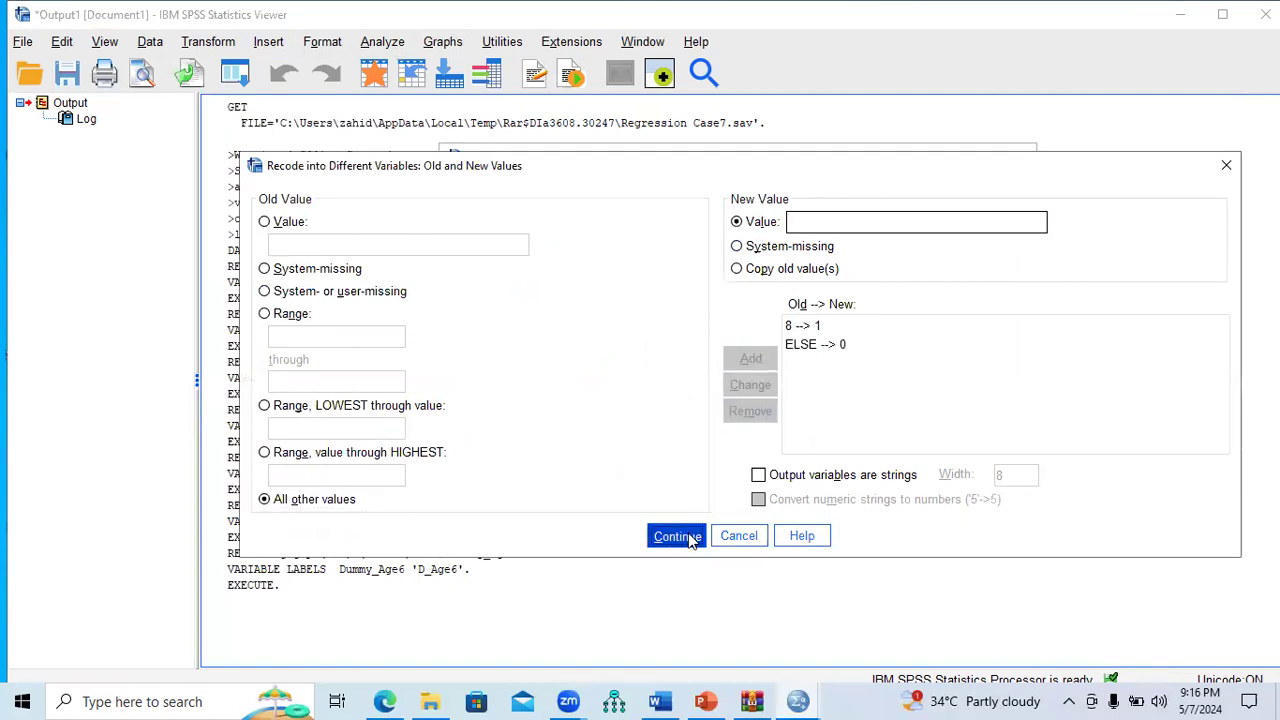
click(638, 484)
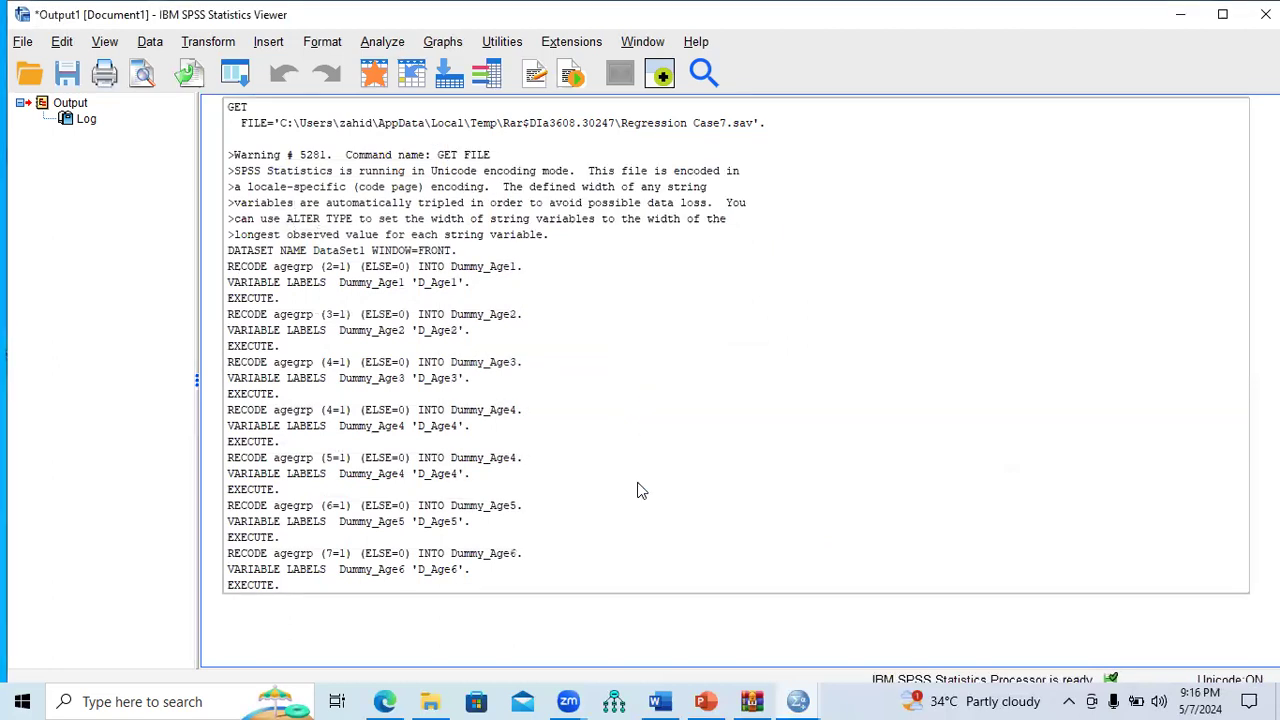
Step: In the Regression Case7 dataset, review the new variables Dummy_Age1 through Dummy_Age7
mouse_move(797, 701)
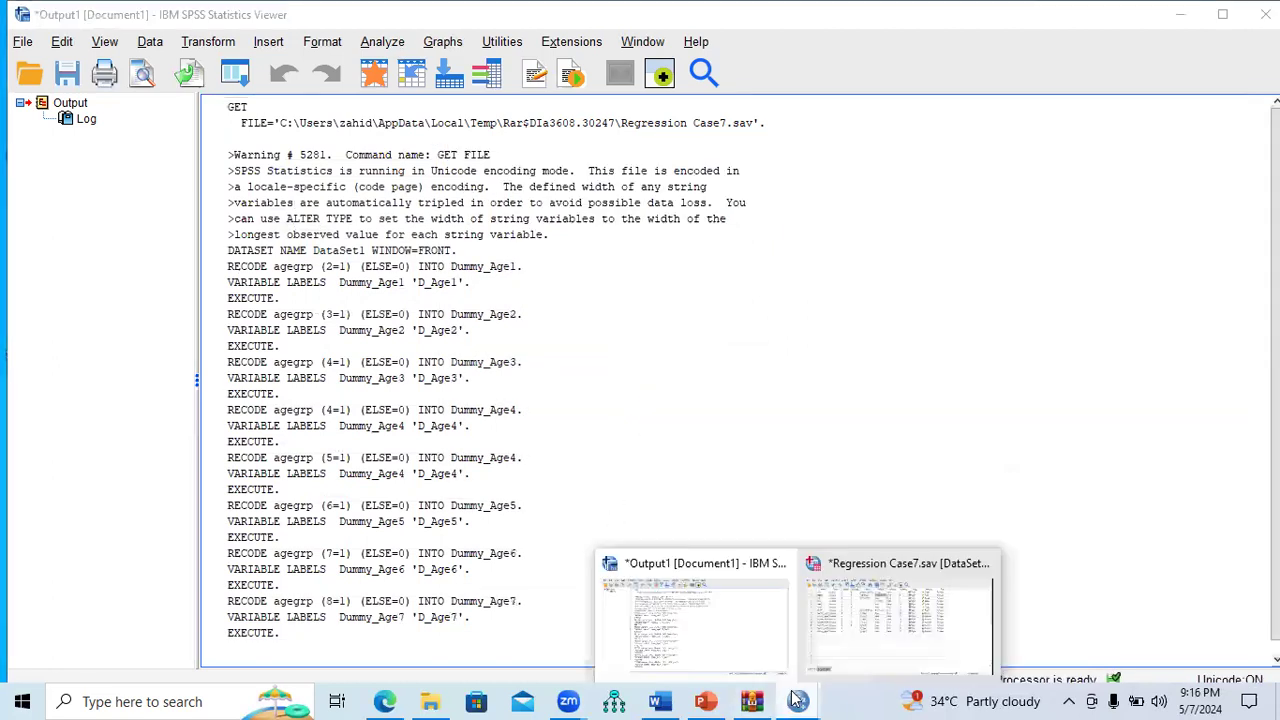
click(868, 645)
click(60, 272)
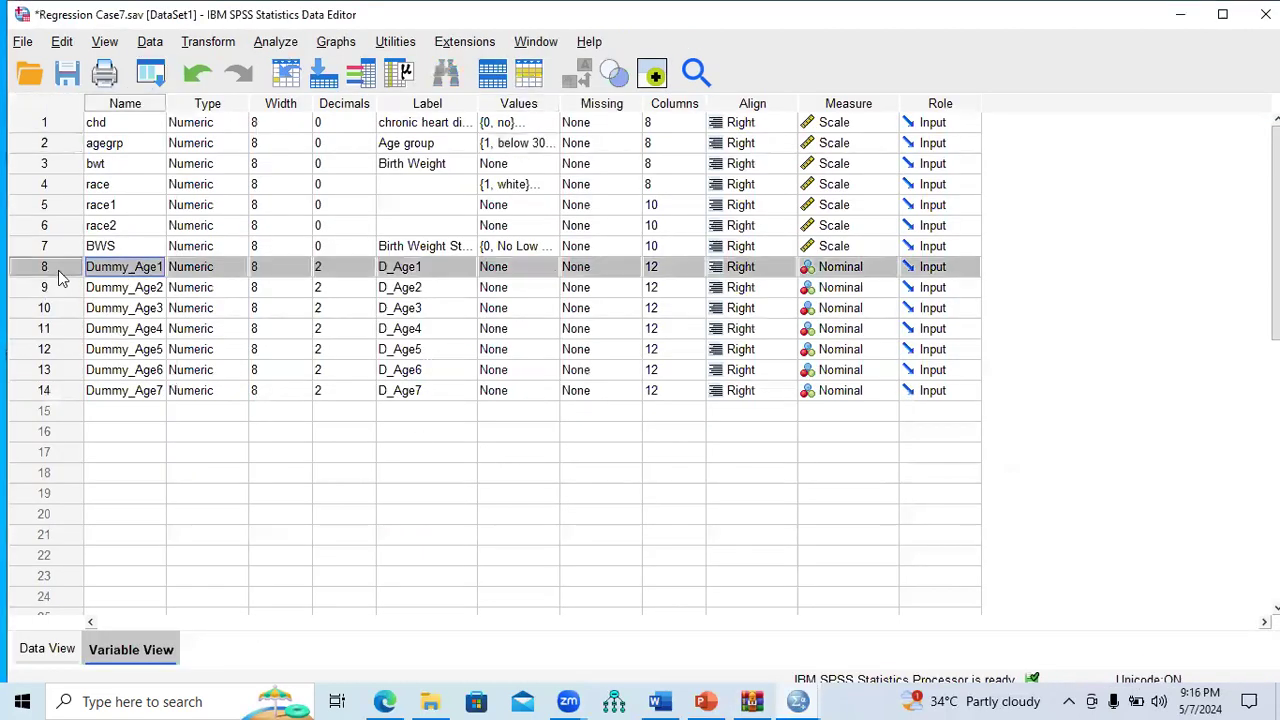
click(58, 288)
click(58, 308)
click(58, 329)
click(57, 356)
click(59, 372)
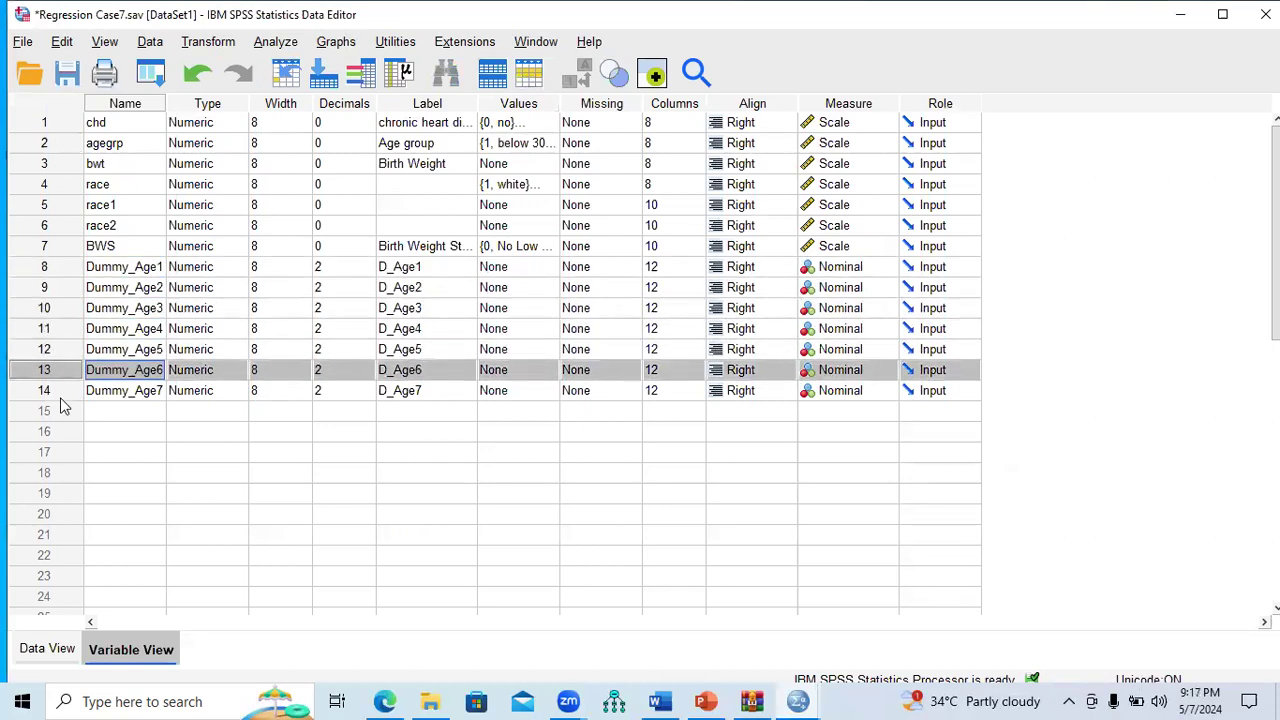
click(60, 392)
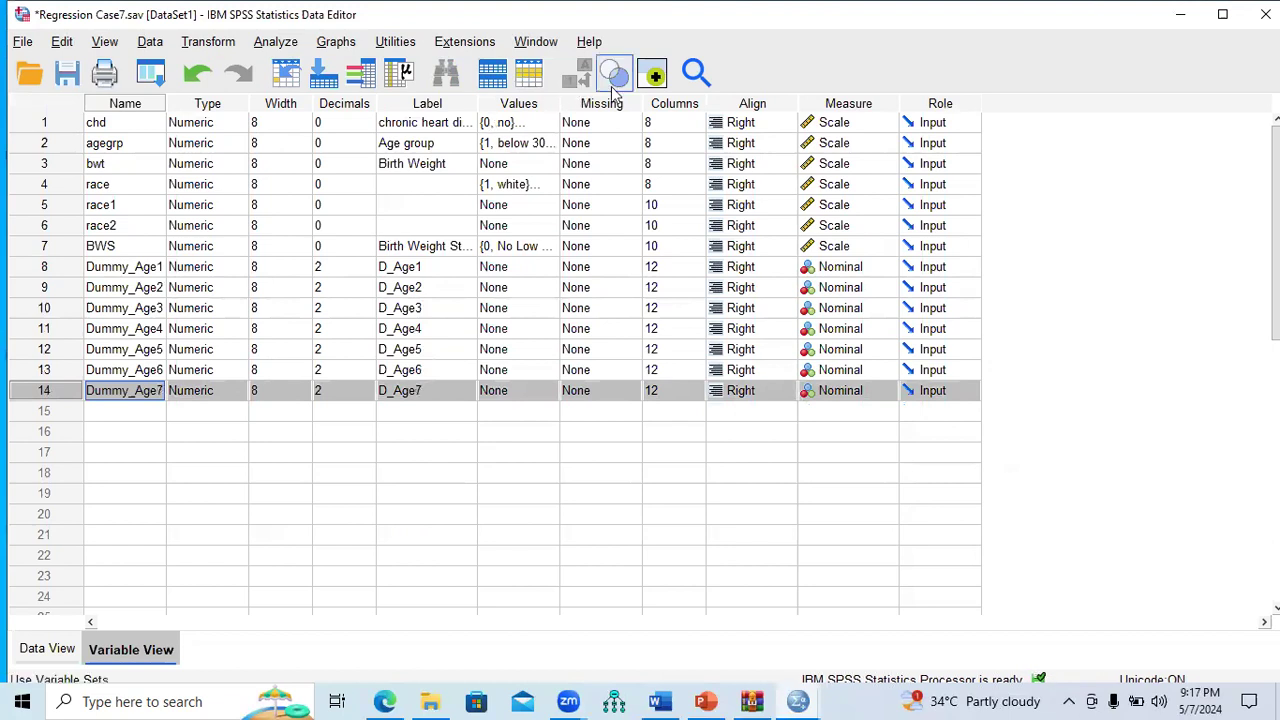
Step: Browse agegrp's value labels from 'below 30' to '>=60', close them, and return to PowerPoint
click(540, 143)
click(550, 143)
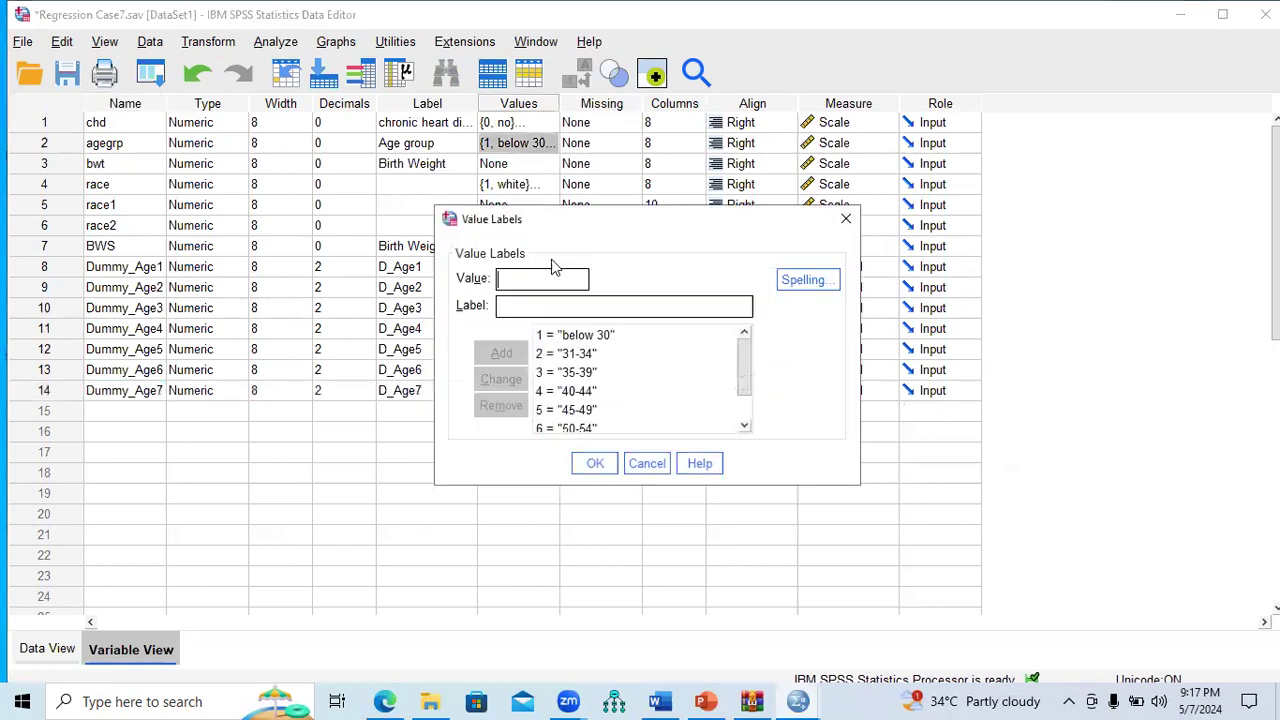
click(563, 337)
mouse_move(742, 374)
mouse_down()
mouse_move(744, 420)
mouse_move(749, 358)
mouse_up()
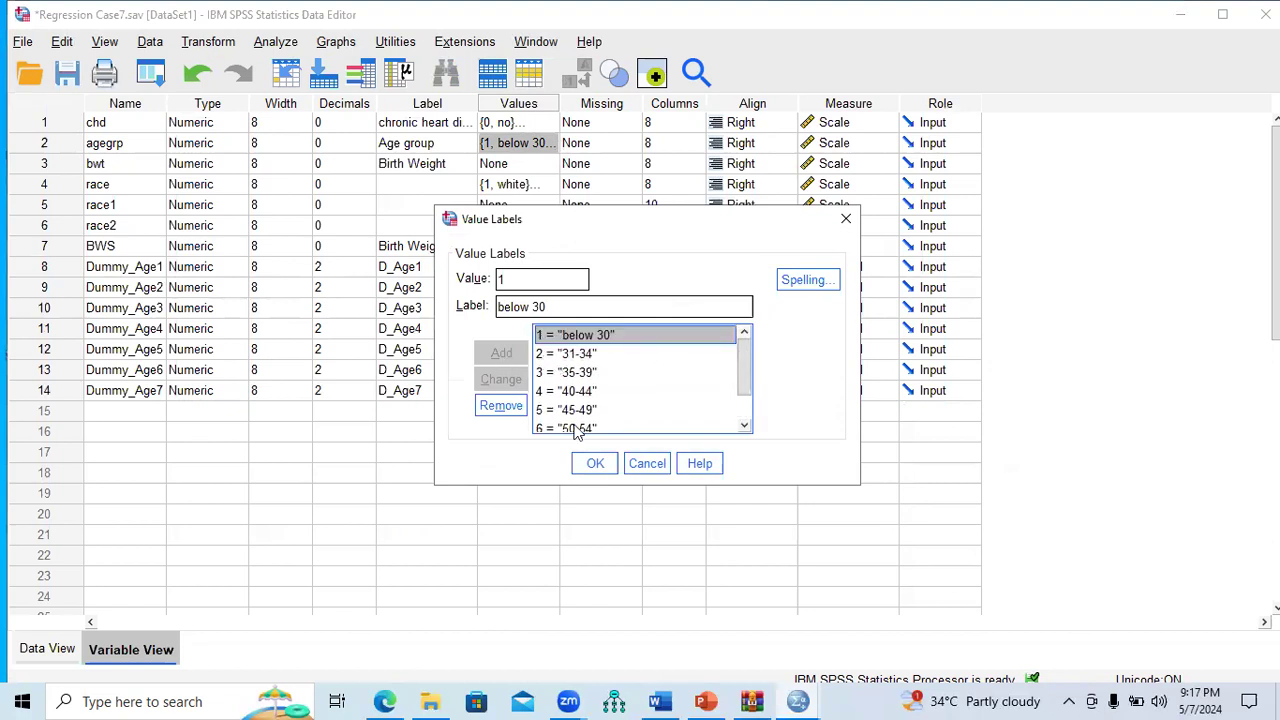
click(576, 356)
drag(749, 388, 746, 326)
click(603, 424)
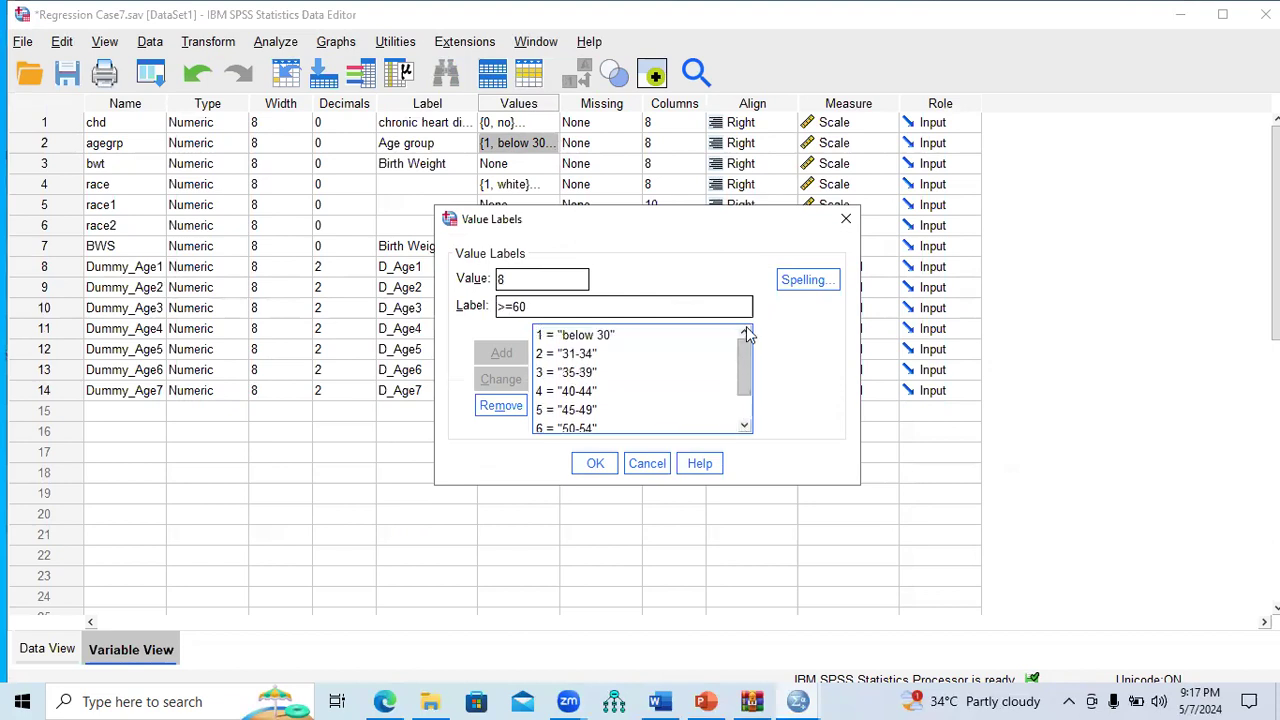
click(845, 228)
click(706, 701)
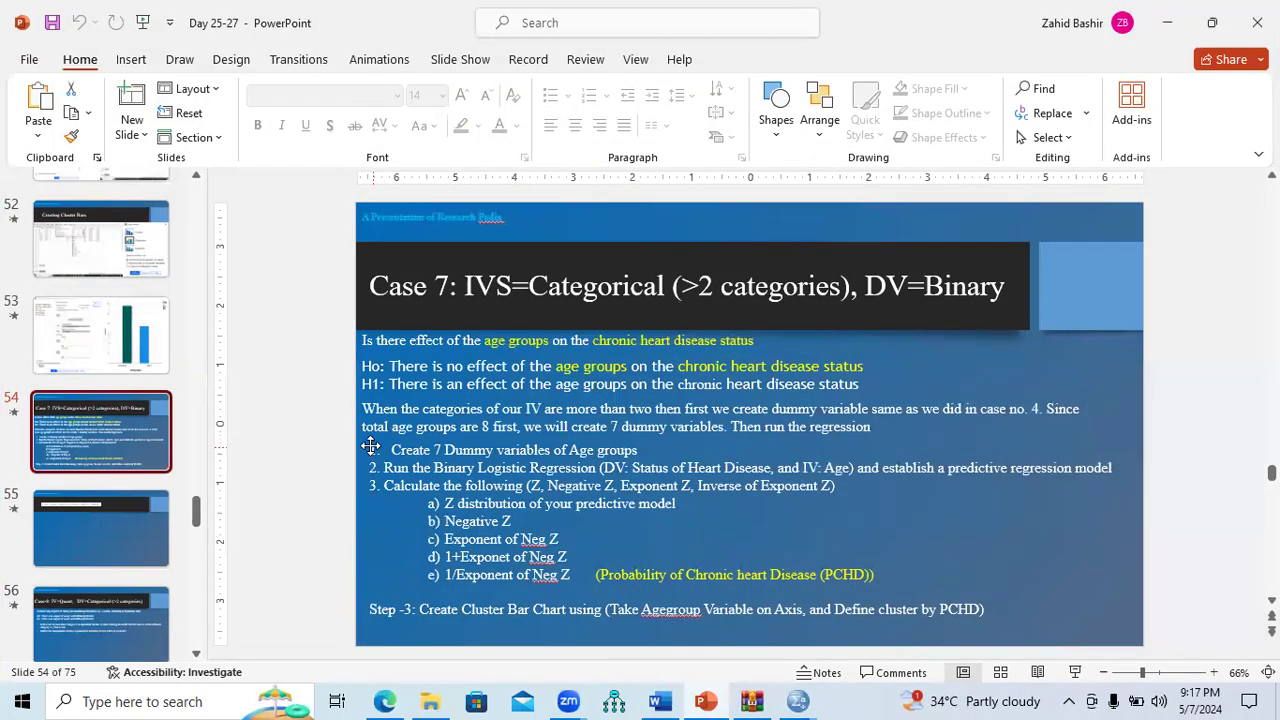
drag(393, 450, 630, 458)
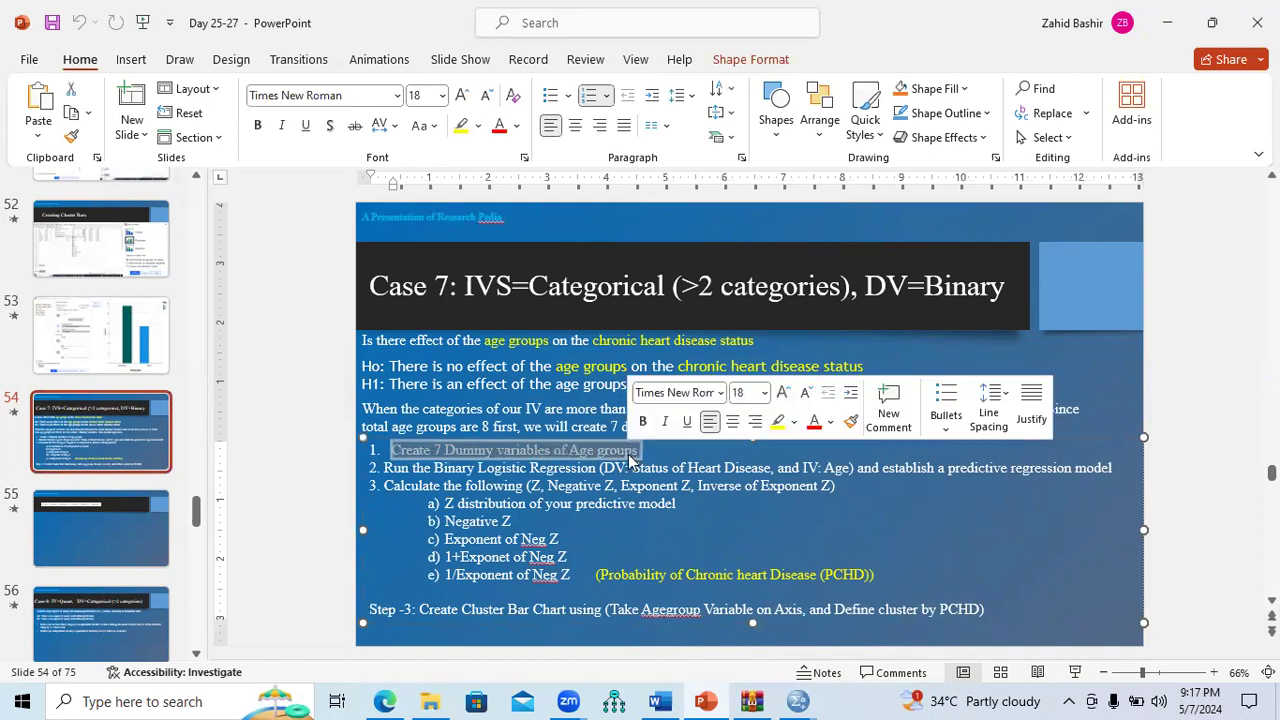
drag(389, 468, 868, 476)
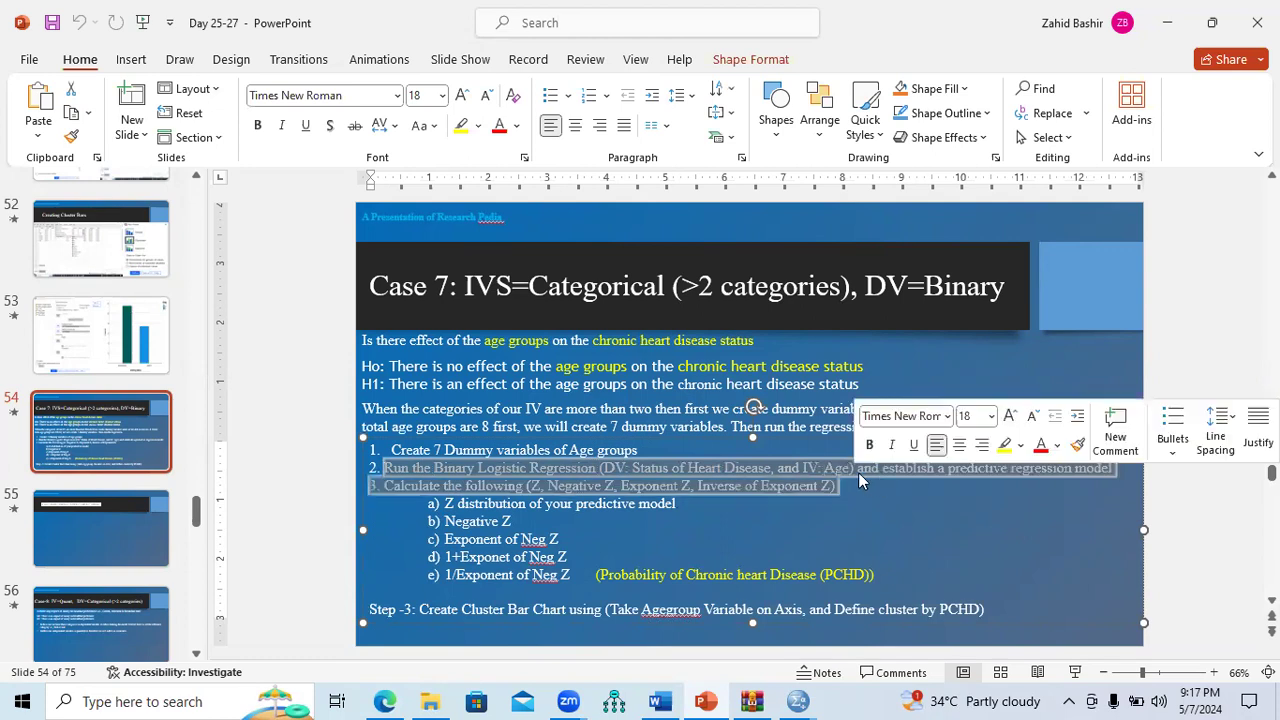
click(858, 470)
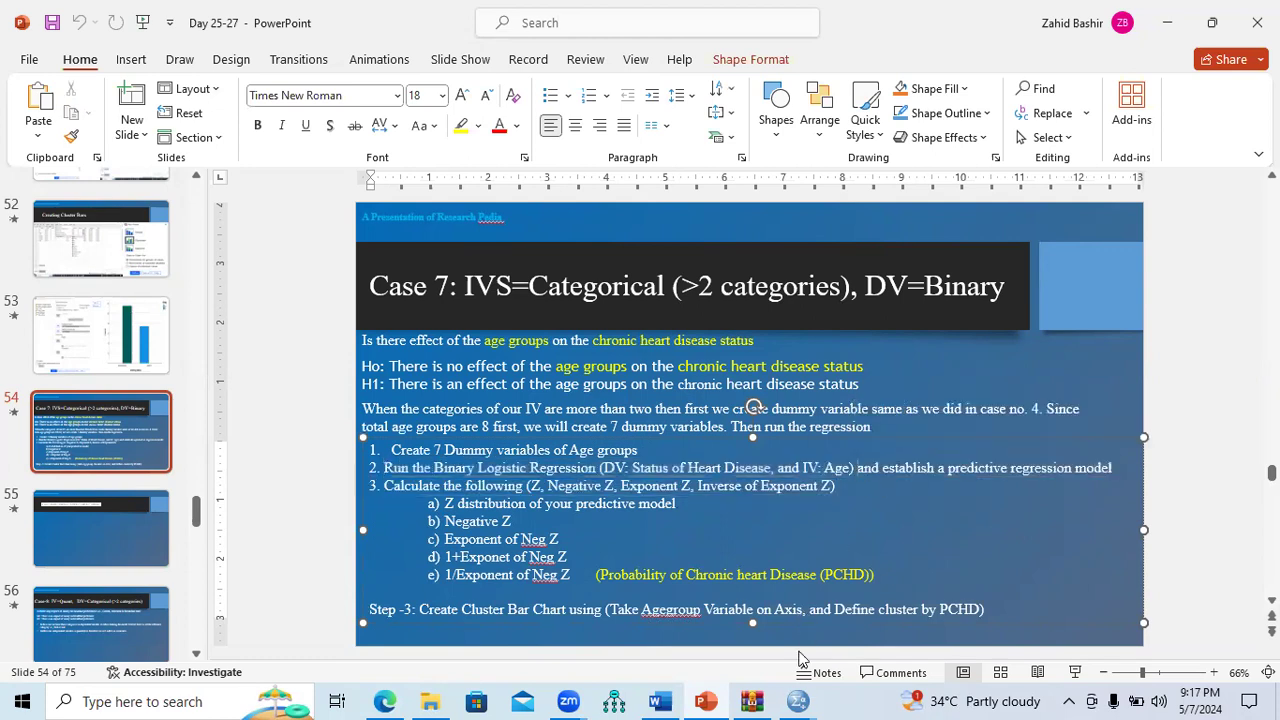
click(798, 701)
Step: Run Binary Logistic with chd as dependent and D_Age1–D_Age7 as covariates in Regression Case7
click(843, 667)
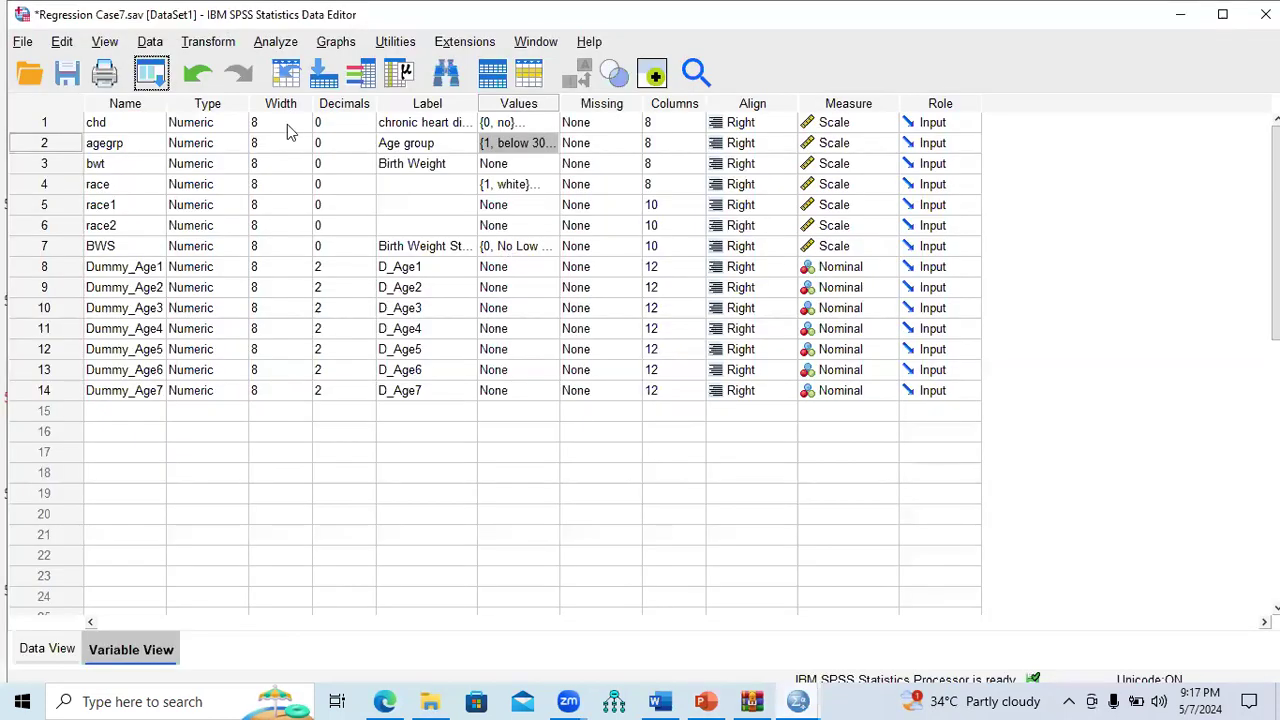
click(275, 43)
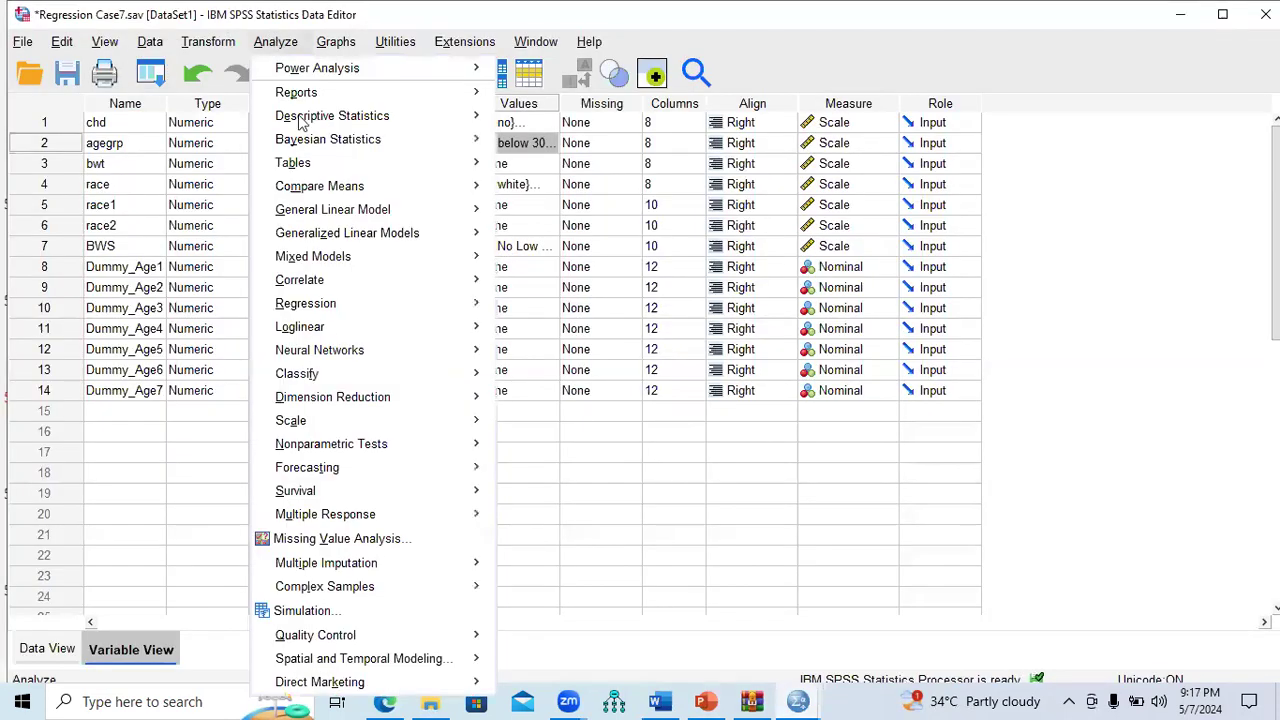
mouse_move(357, 316)
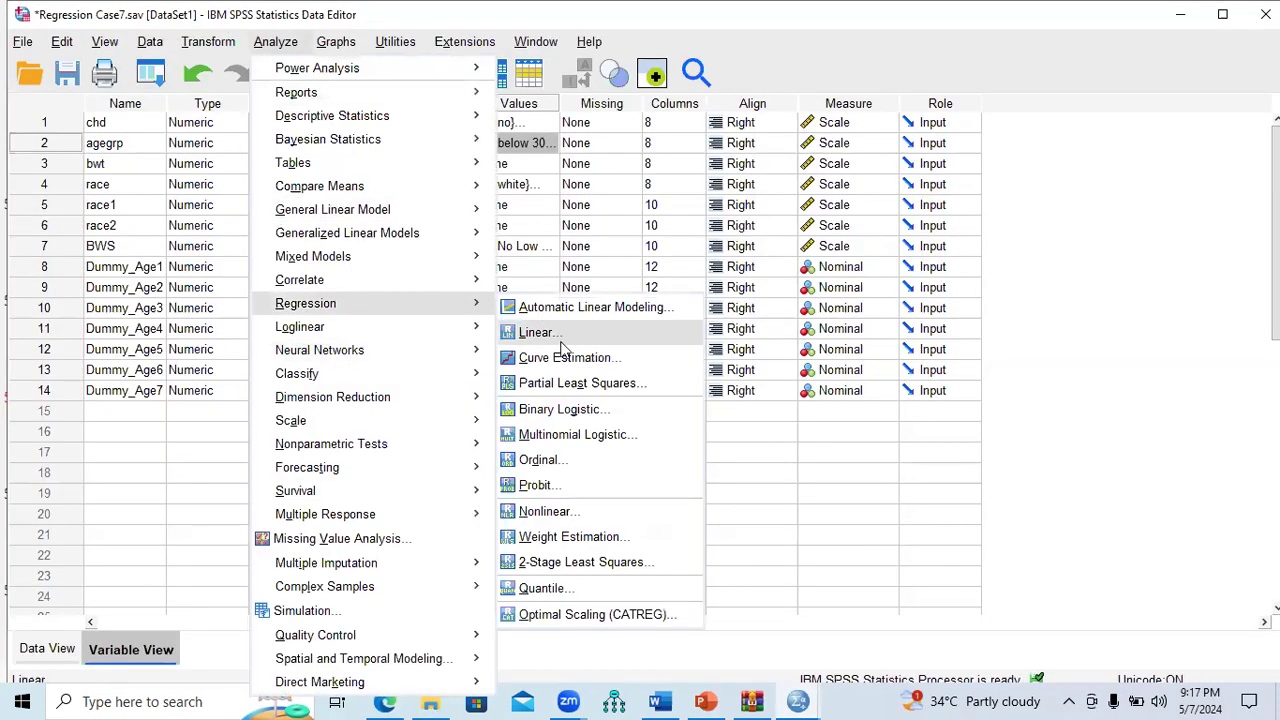
click(562, 407)
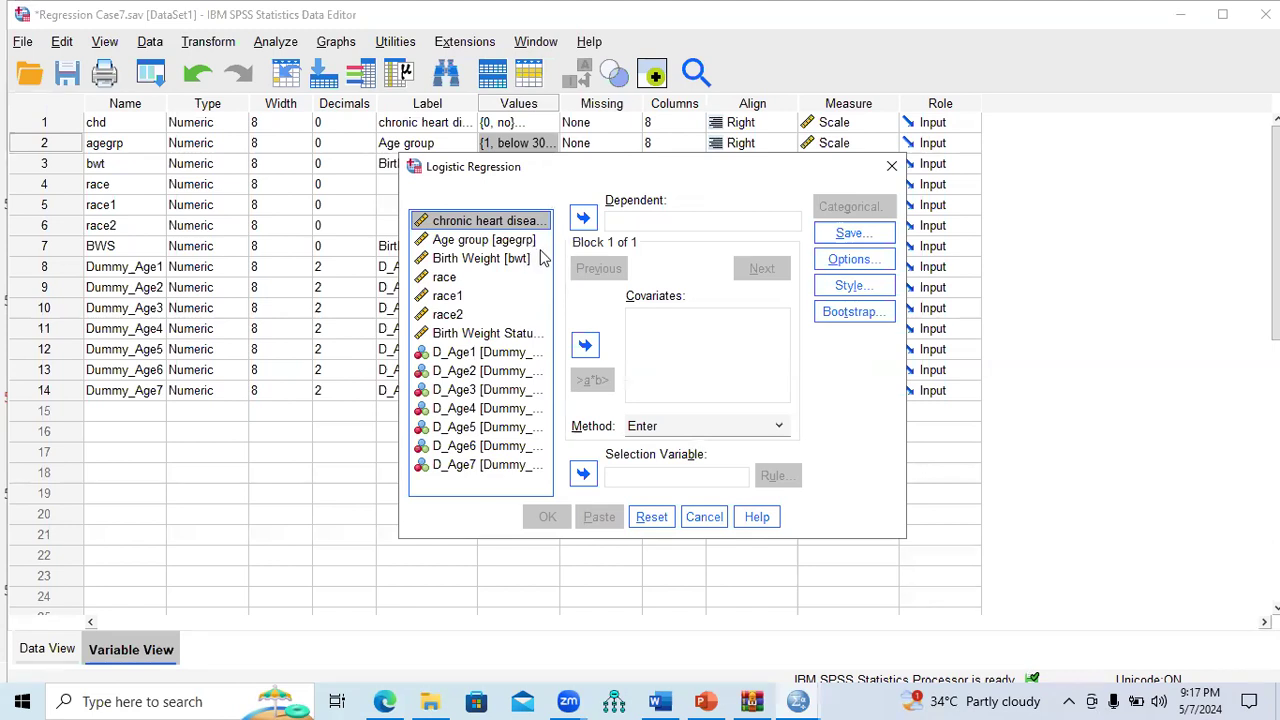
click(583, 218)
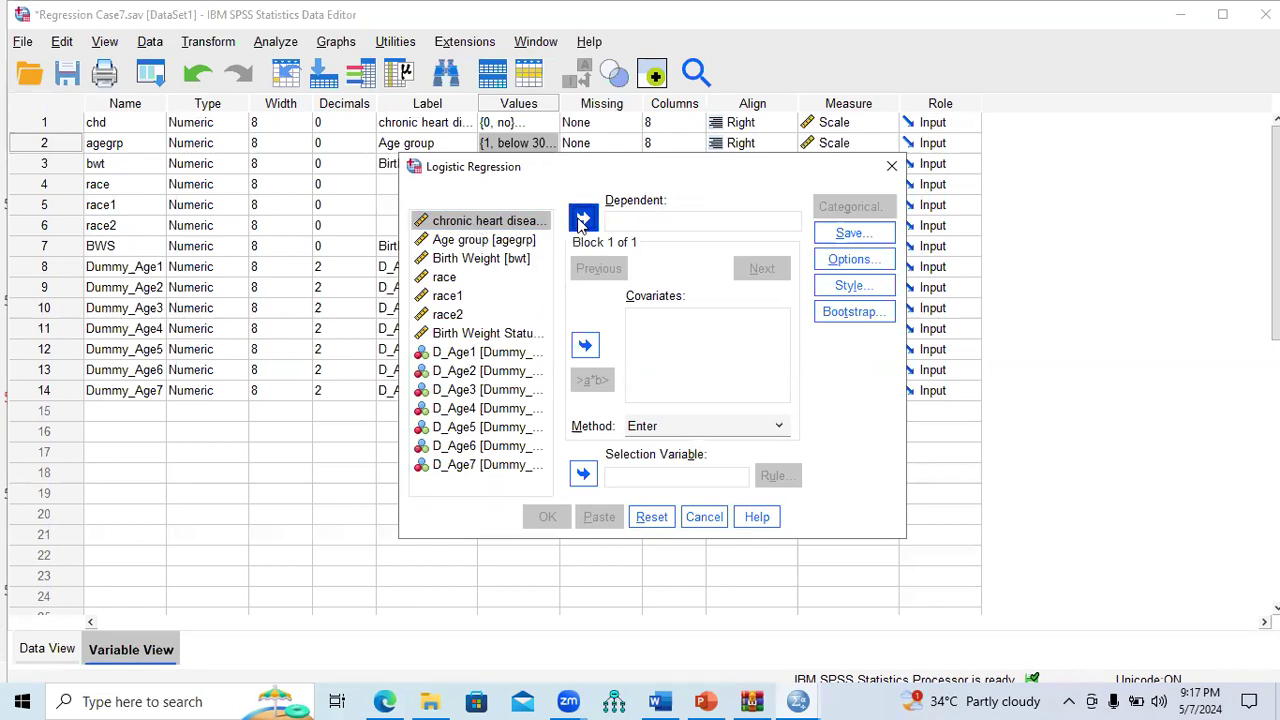
click(503, 341)
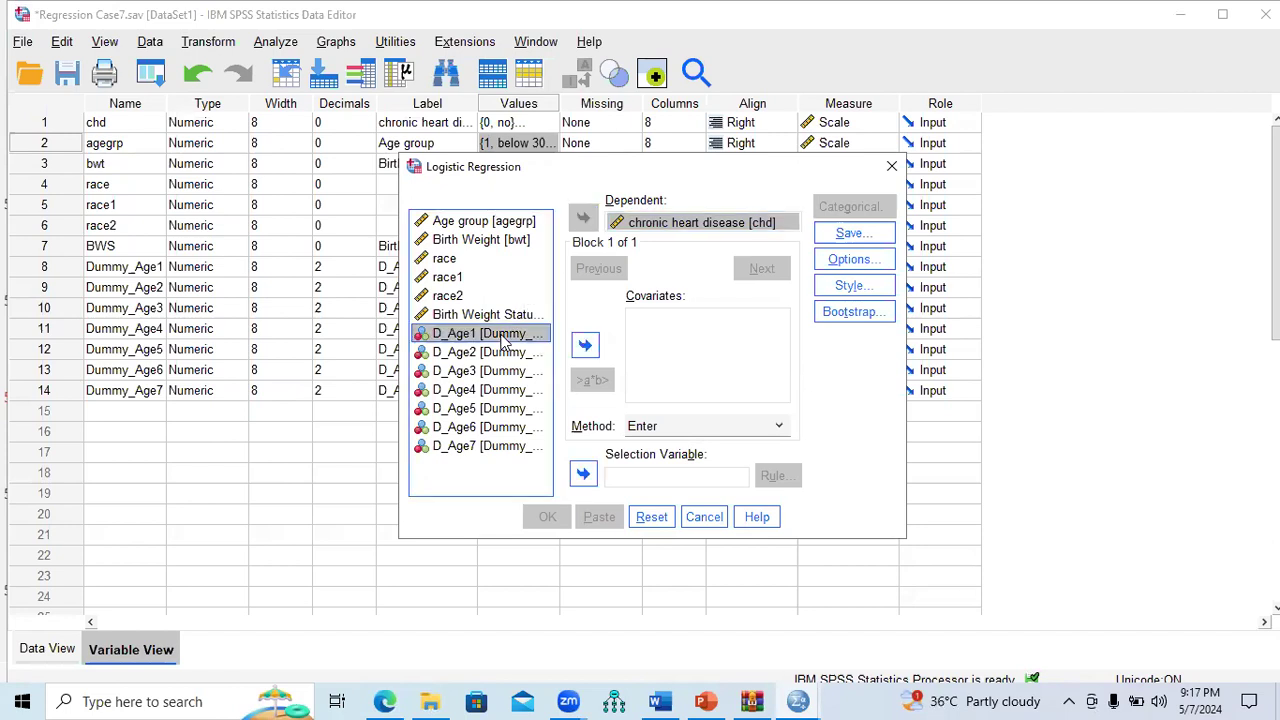
key(shift+Down)
key(shift+Down)
key(shift+Down)
key(shift+Down)
key(shift+Down)
key(shift+Down)
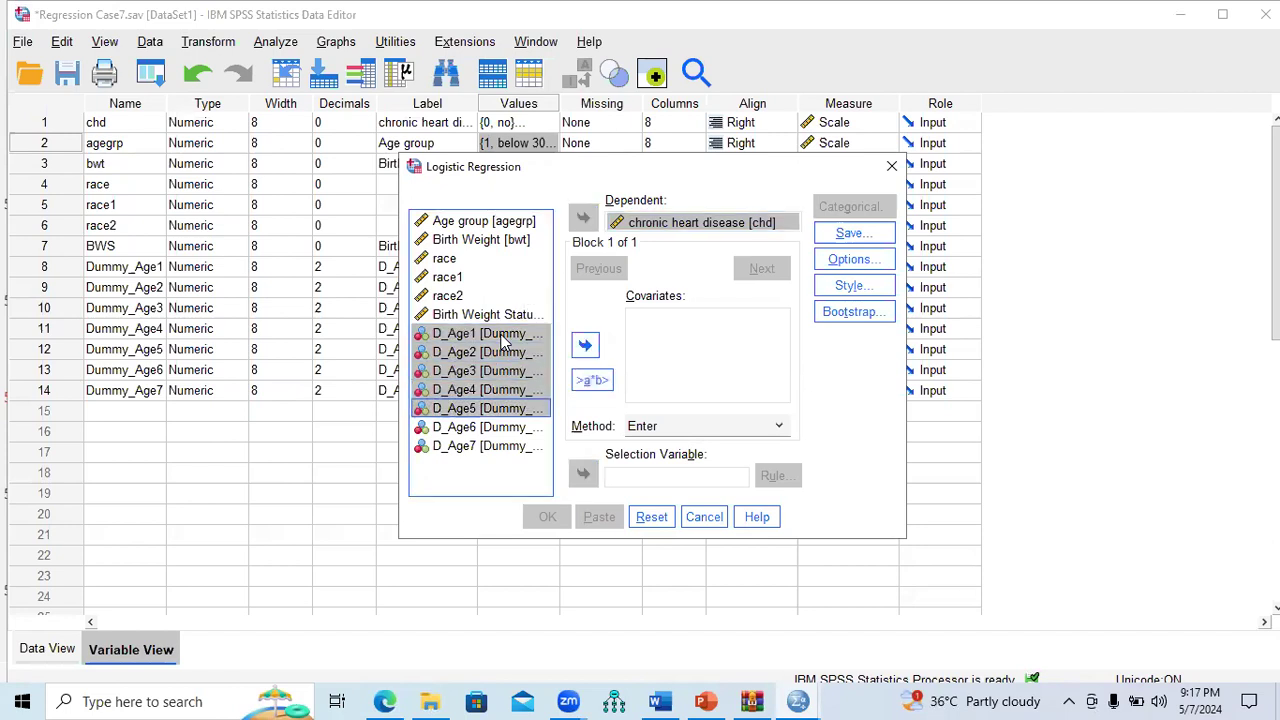
click(585, 345)
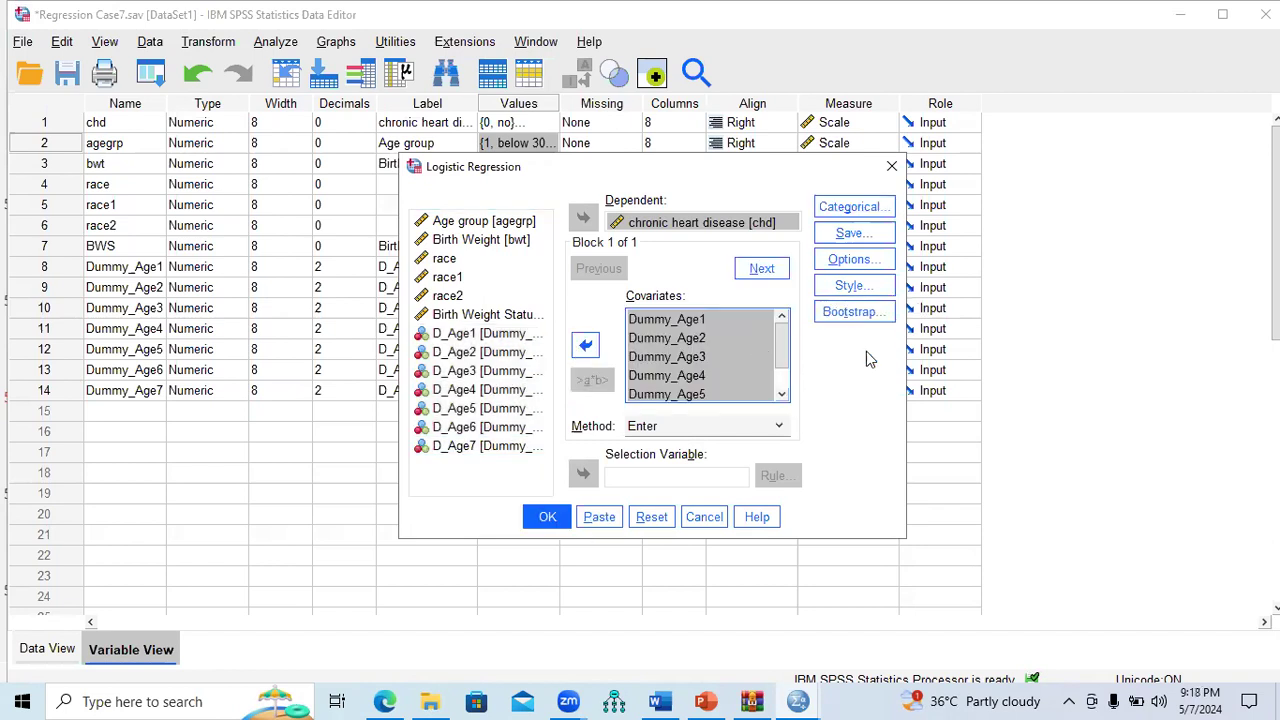
drag(729, 174, 776, 127)
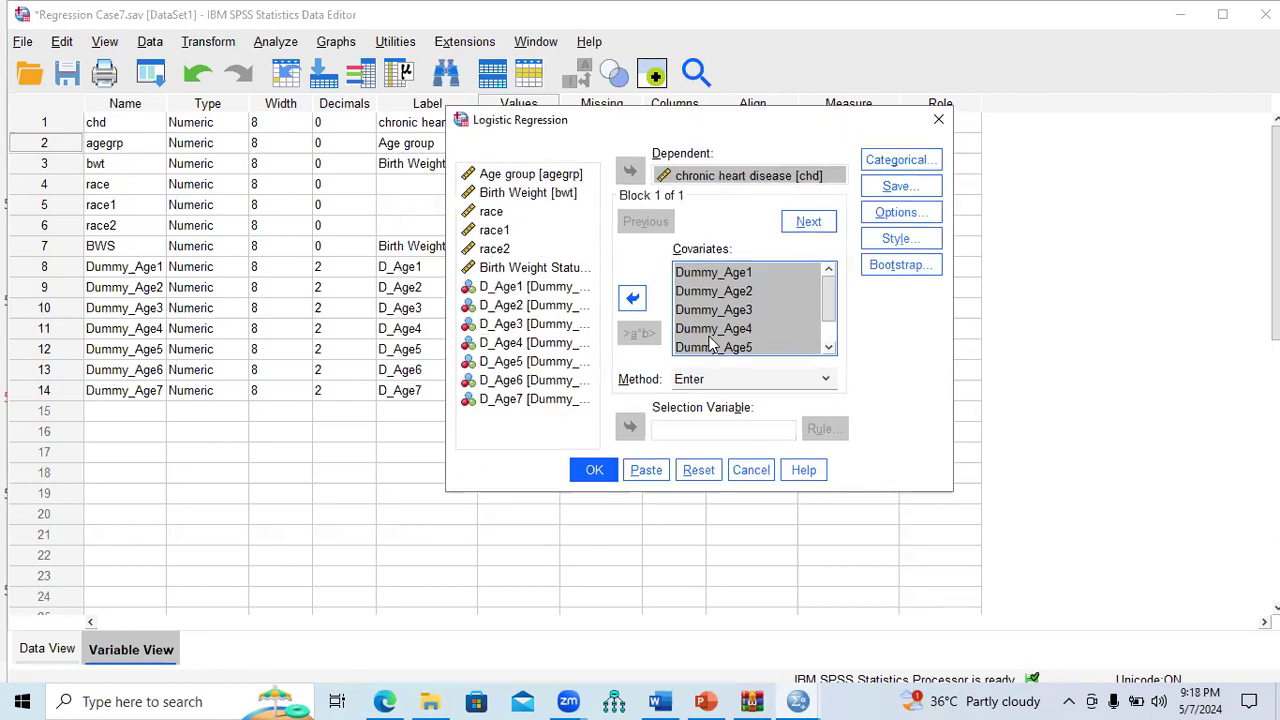
click(591, 479)
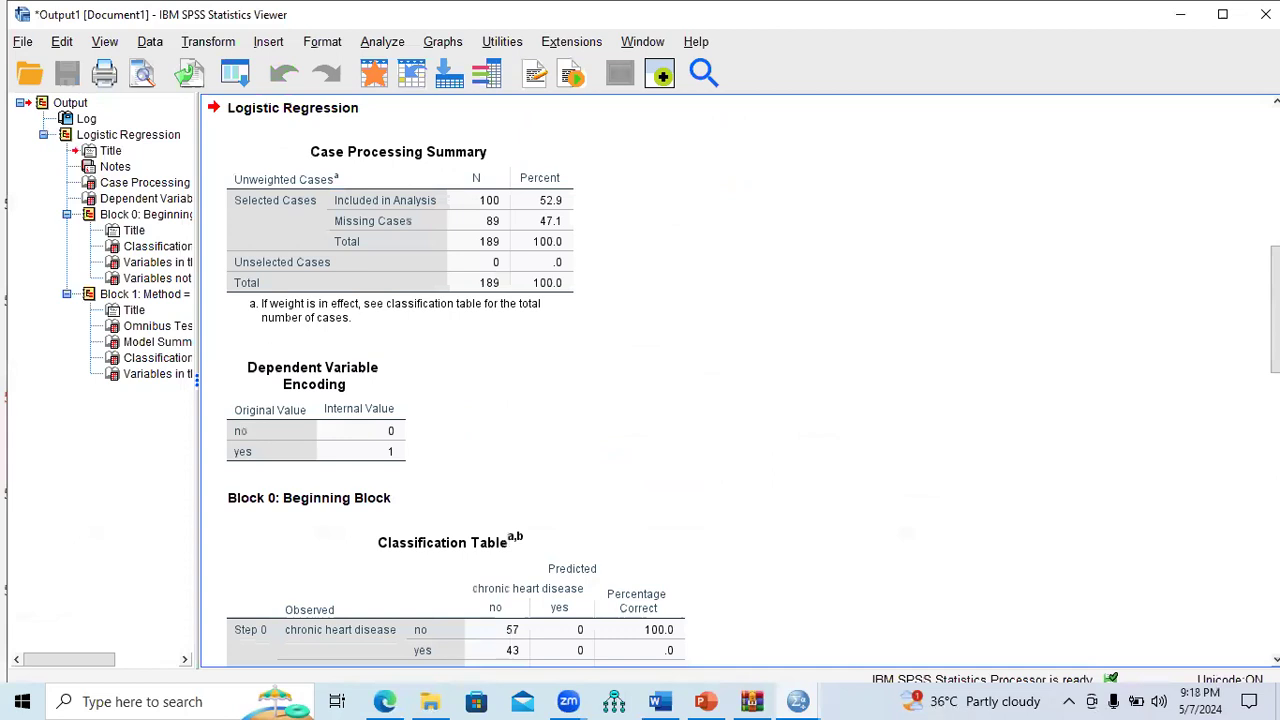
Step: Review the Omnibus Tests, Model Summary (Nagelkerke .335) and Classification Table (74.0% correct)
scroll(740, 380, down, 6)
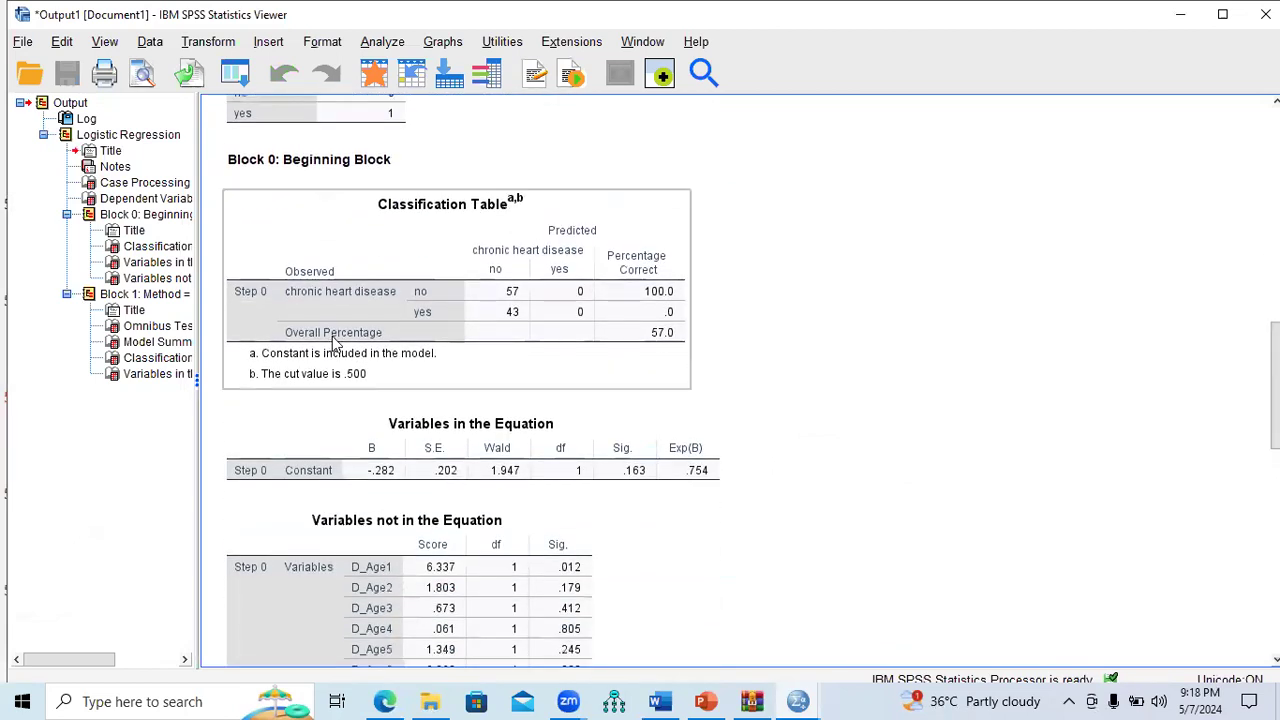
scroll(740, 380, down, 3)
scroll(740, 380, down, 7)
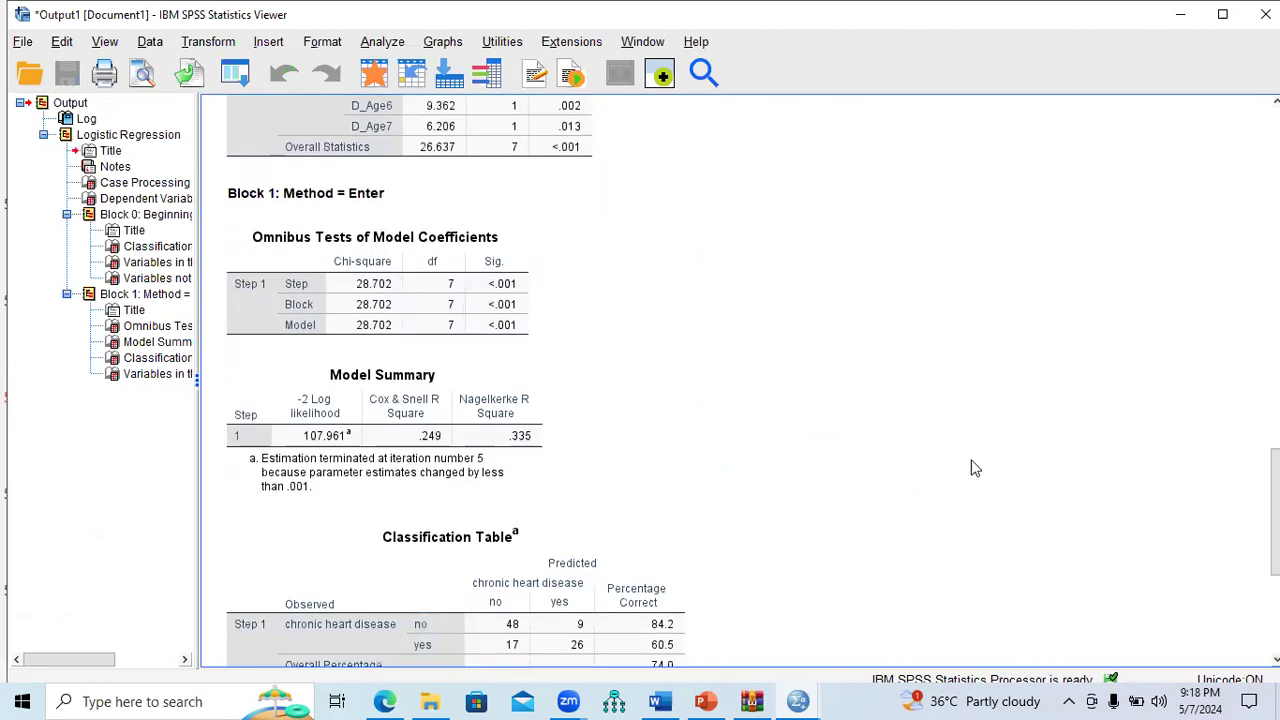
click(510, 300)
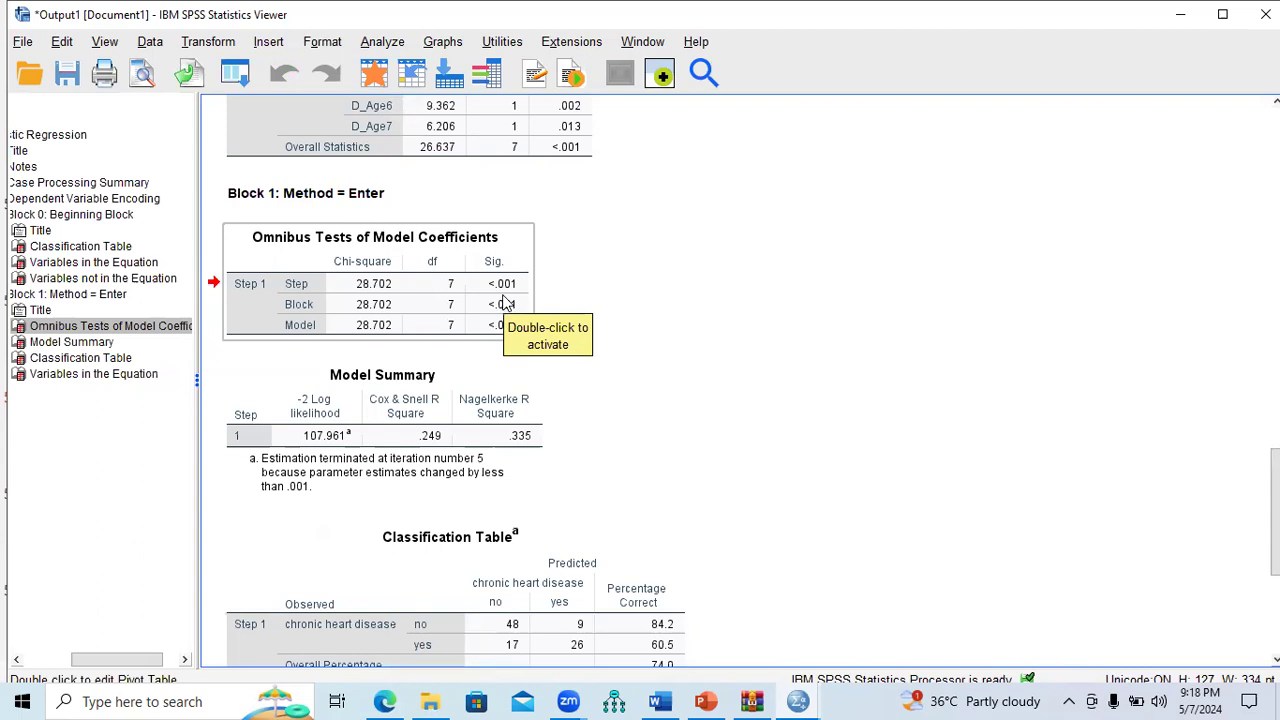
click(430, 440)
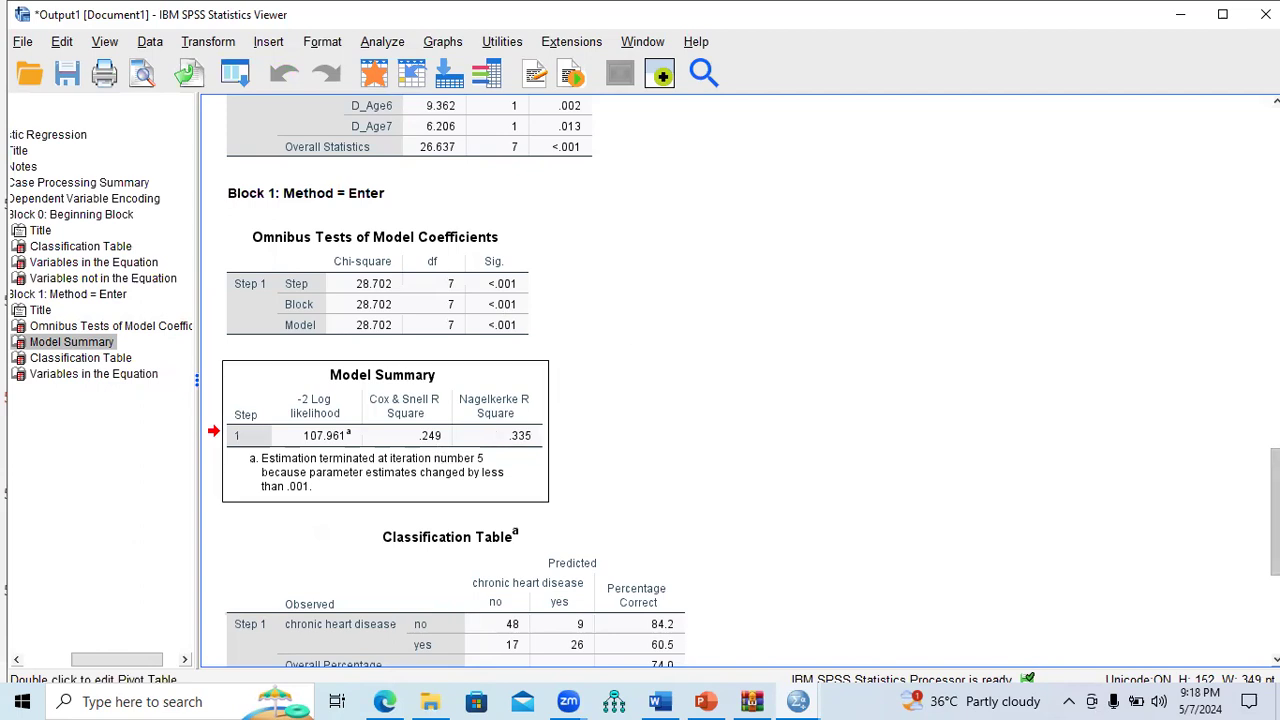
scroll(754, 420, down, 5)
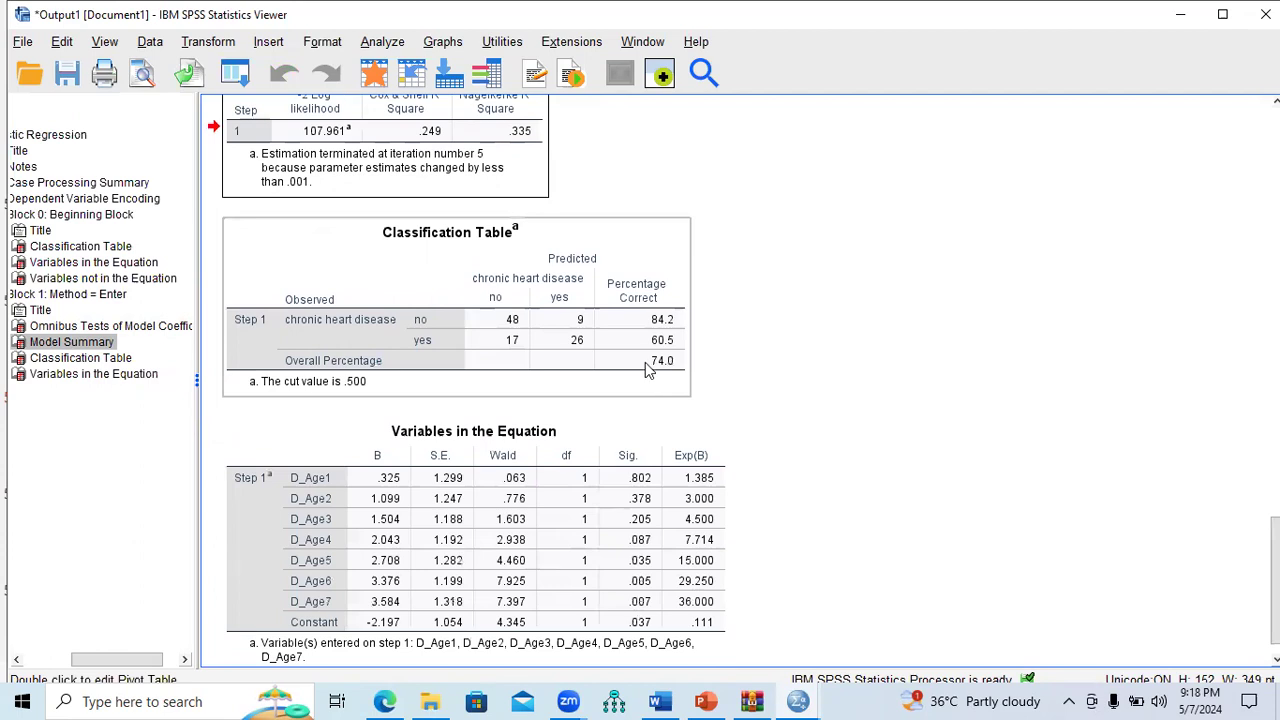
click(660, 371)
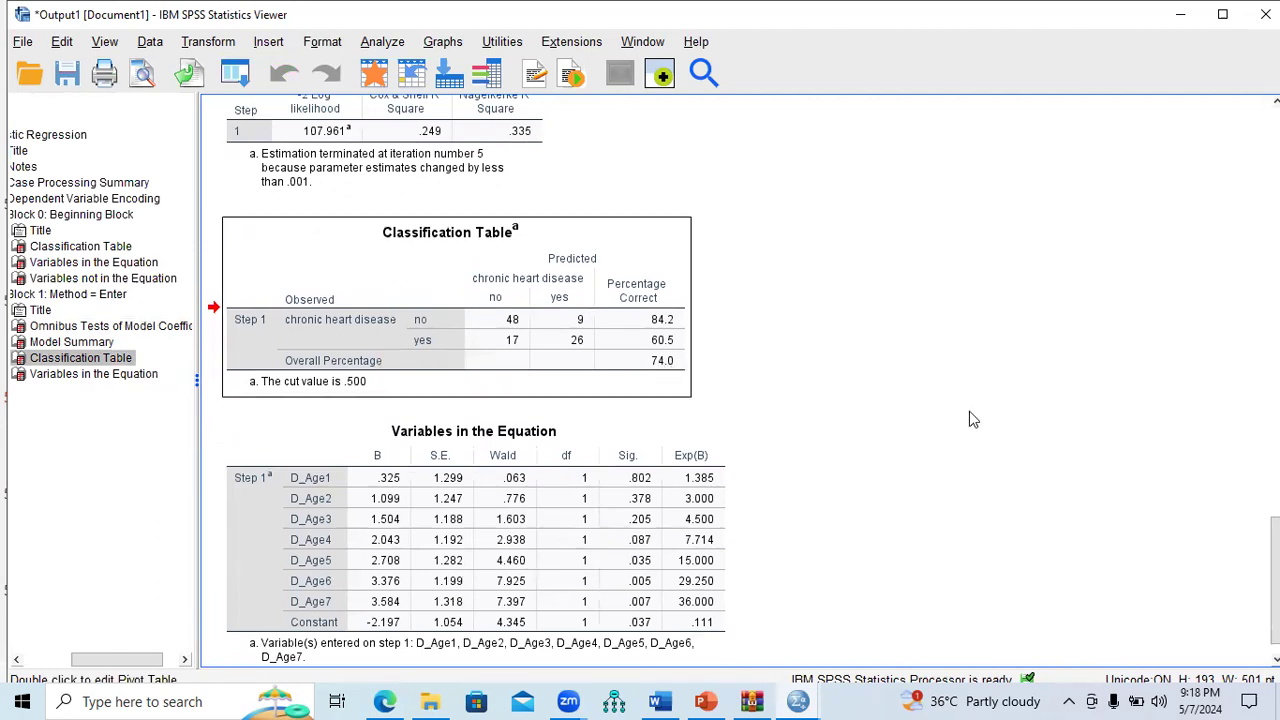
scroll(571, 549, down, 1)
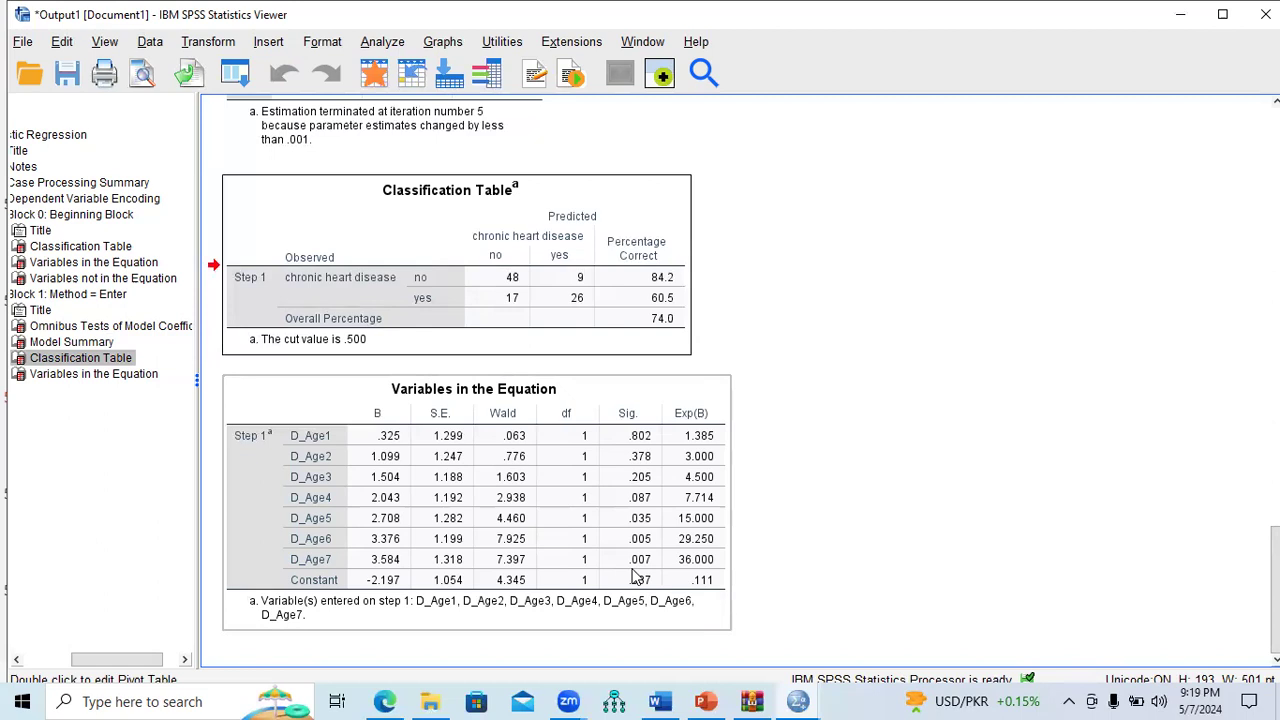
click(880, 566)
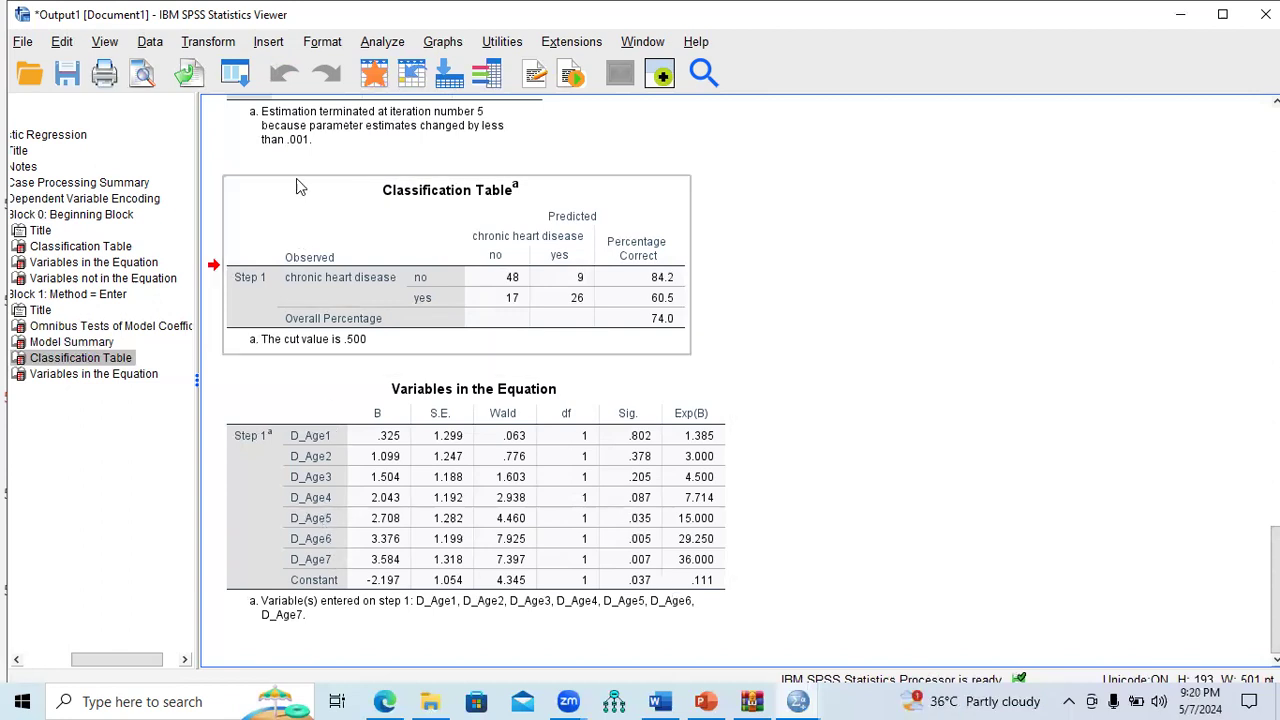
Step: Rerun Binary Logistic after removing Dummy_Age1–Dummy_Age3, keeping Dummy_Age4–Dummy_Age7 as covariates
click(372, 45)
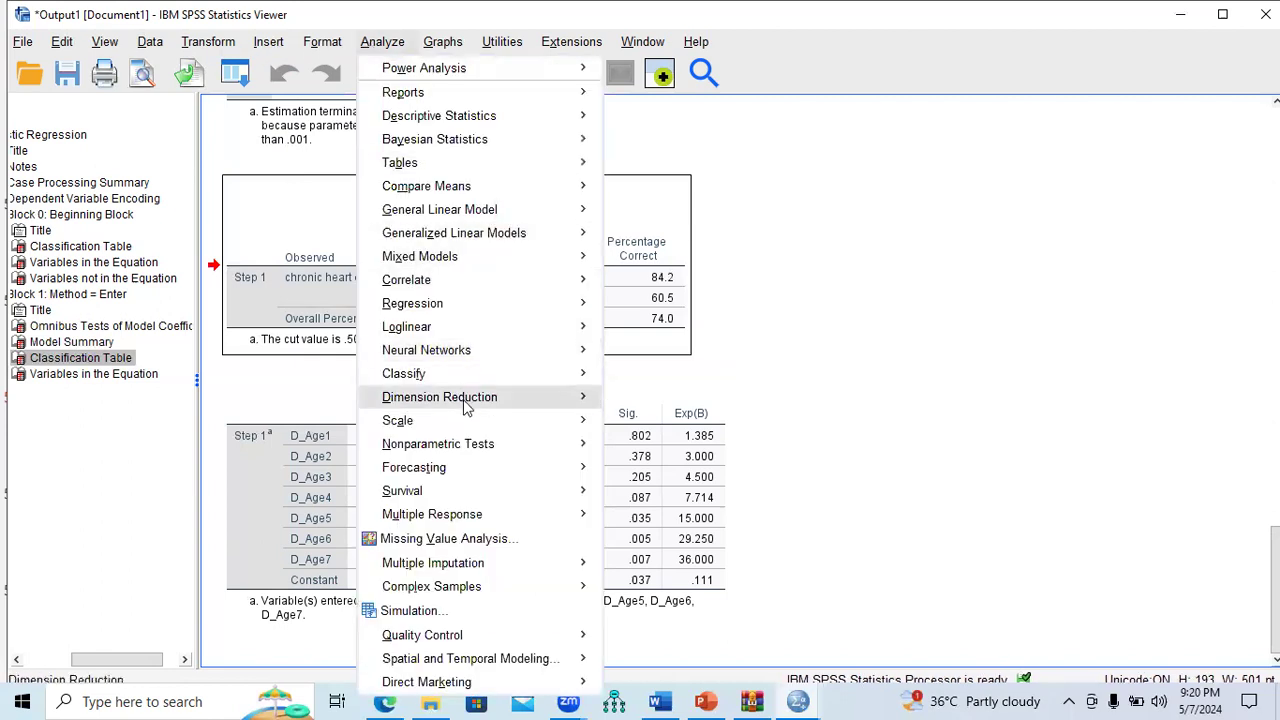
mouse_move(489, 300)
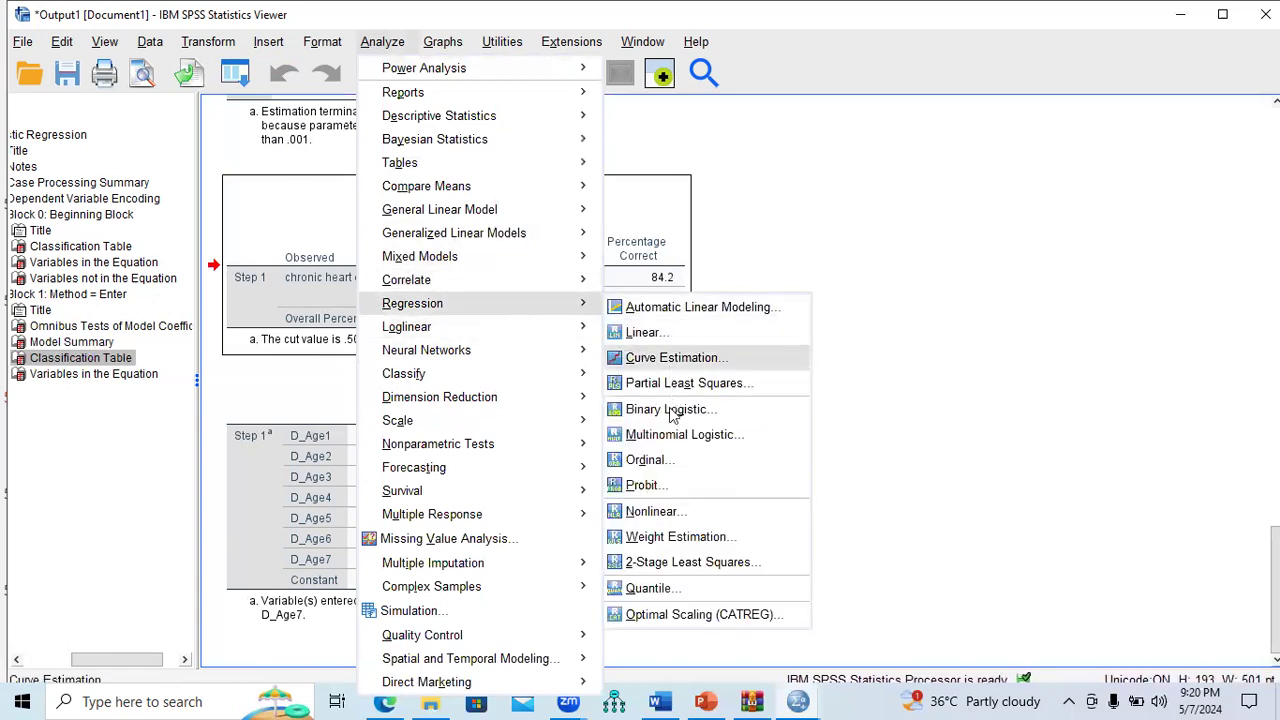
click(673, 411)
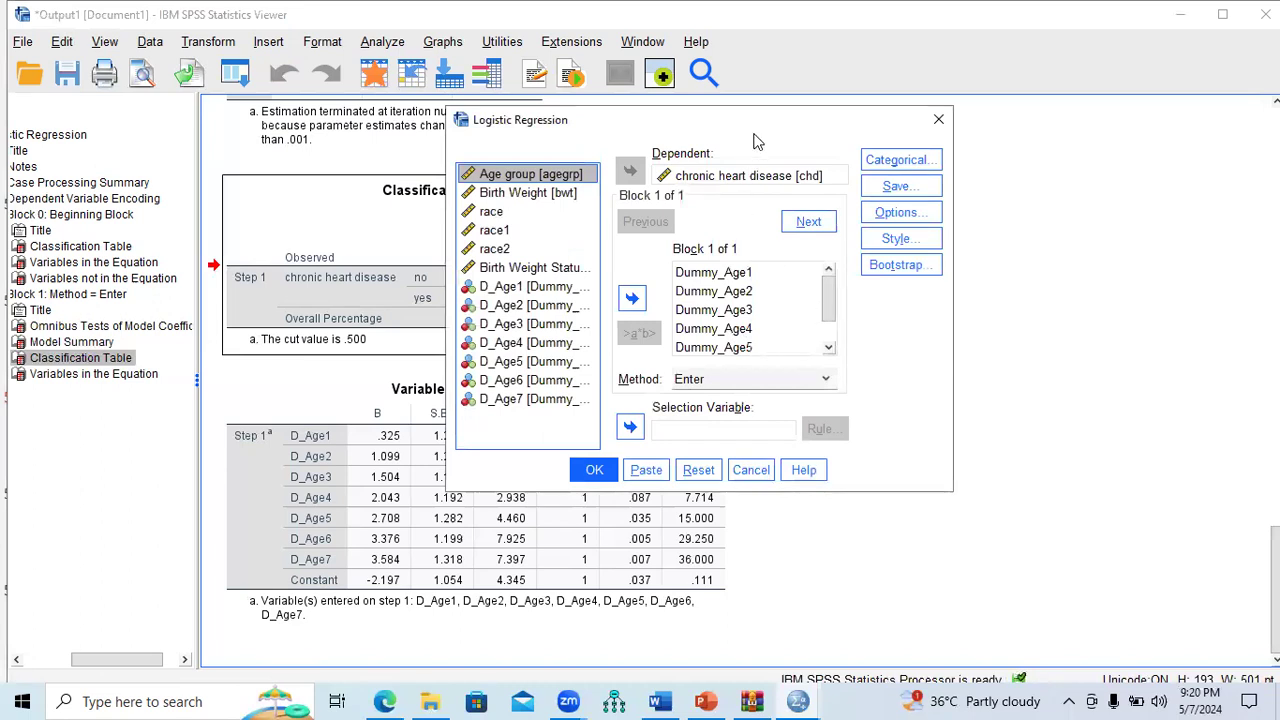
drag(770, 133, 918, 41)
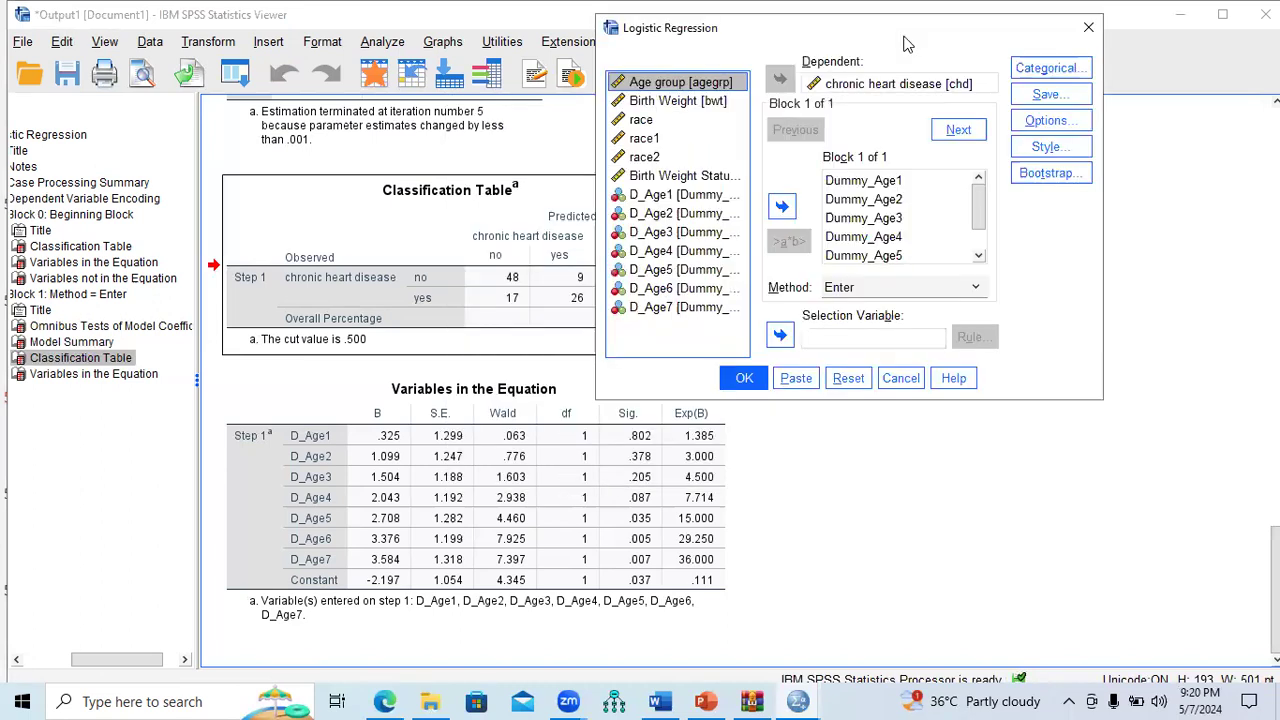
click(846, 197)
click(850, 182)
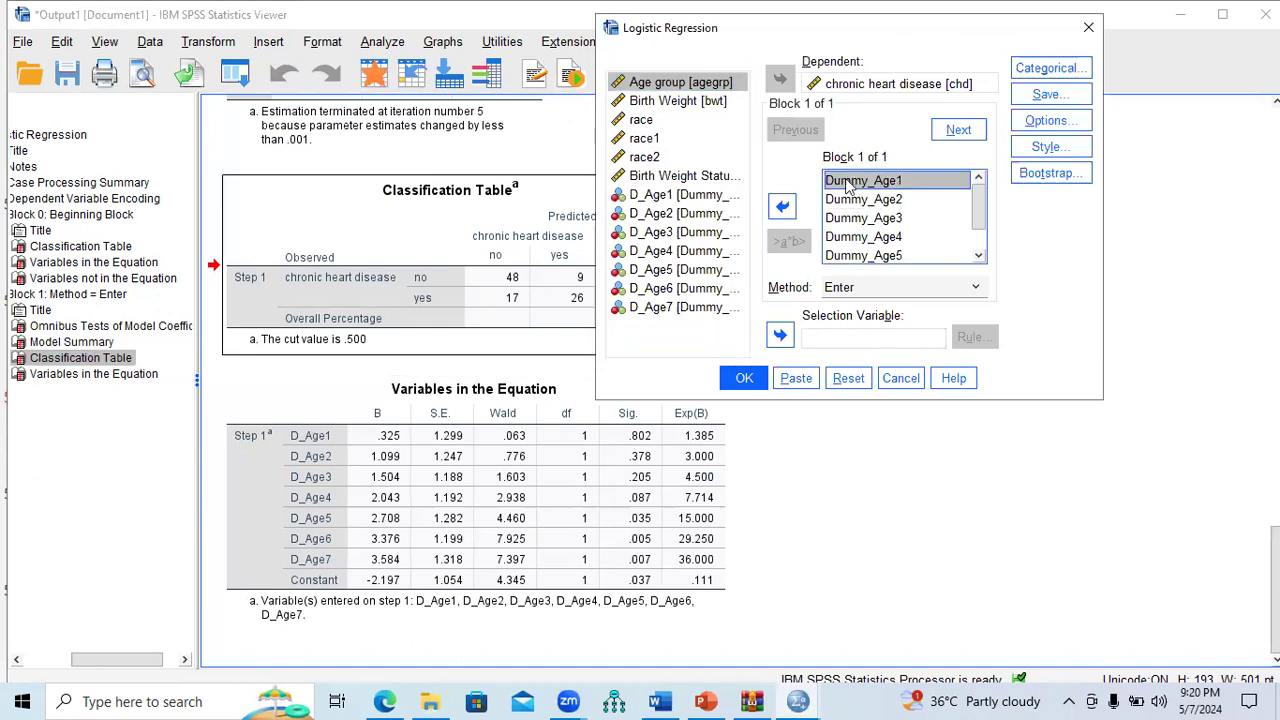
click(783, 207)
click(852, 184)
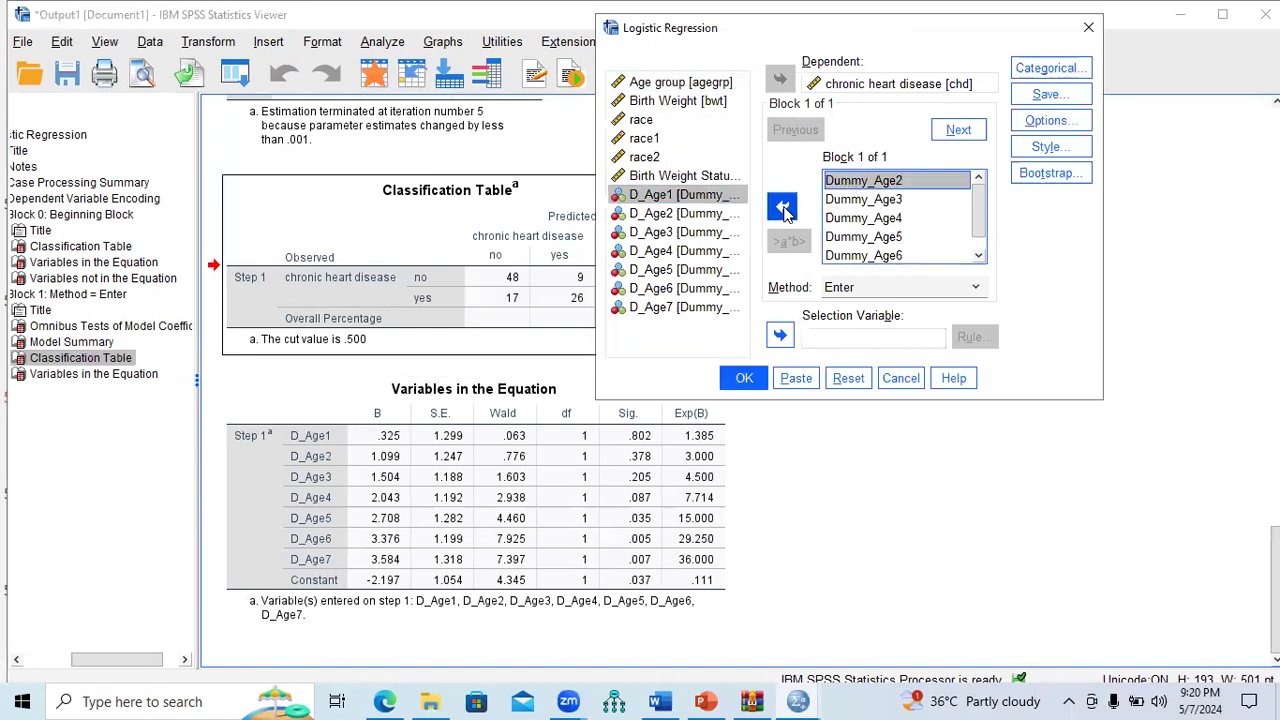
click(782, 207)
click(855, 184)
click(783, 207)
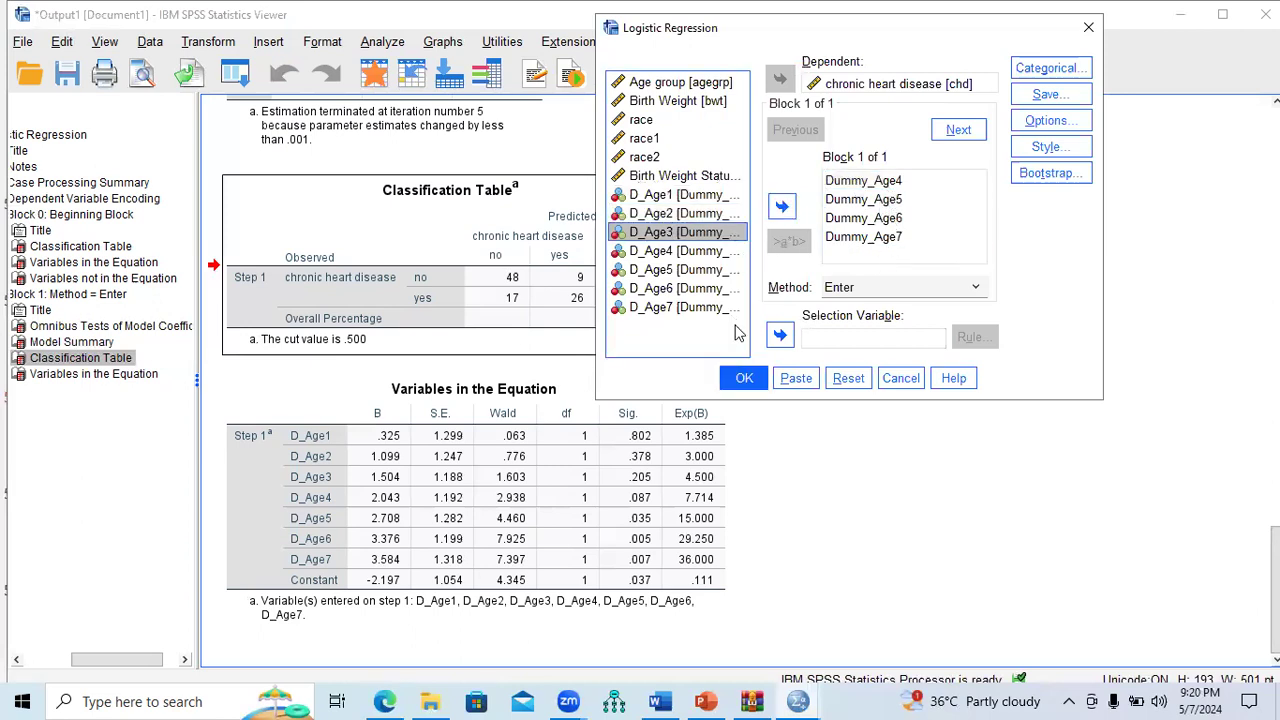
click(748, 380)
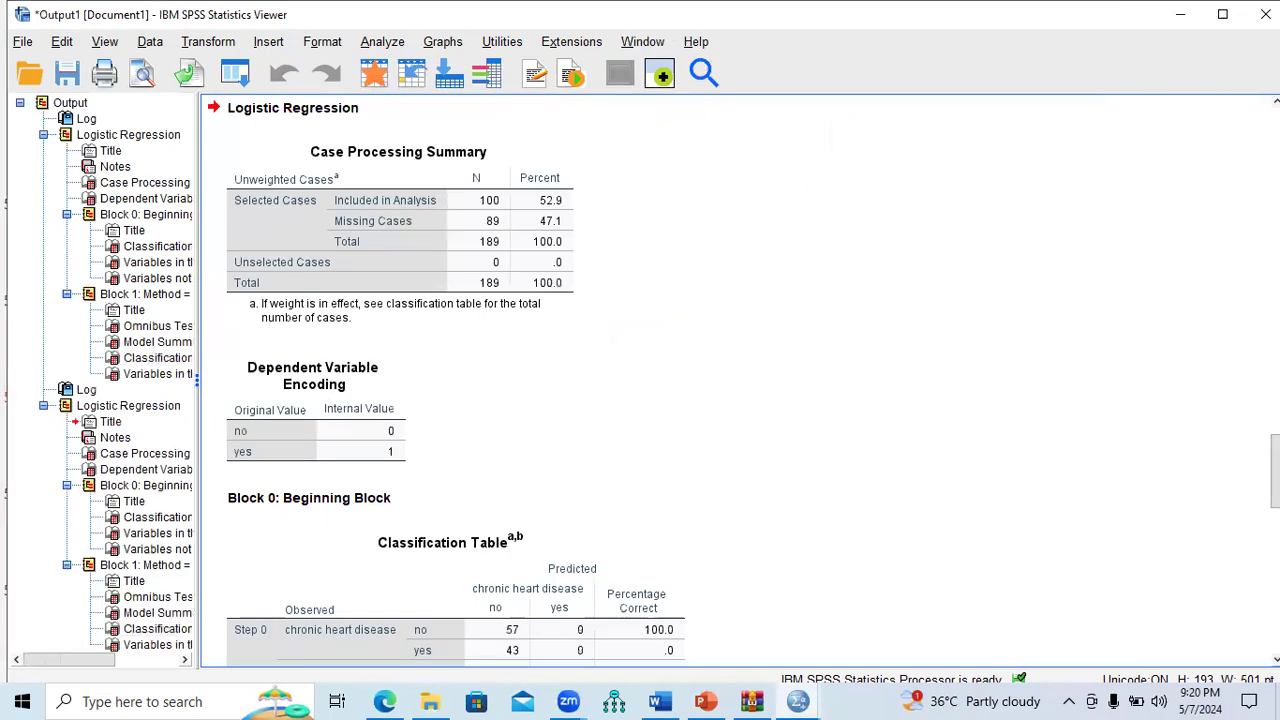
Step: Inspect the new Variables in the Equation table for D_Age4–D_Age7, then return to PowerPoint
scroll(740, 380, down, 10)
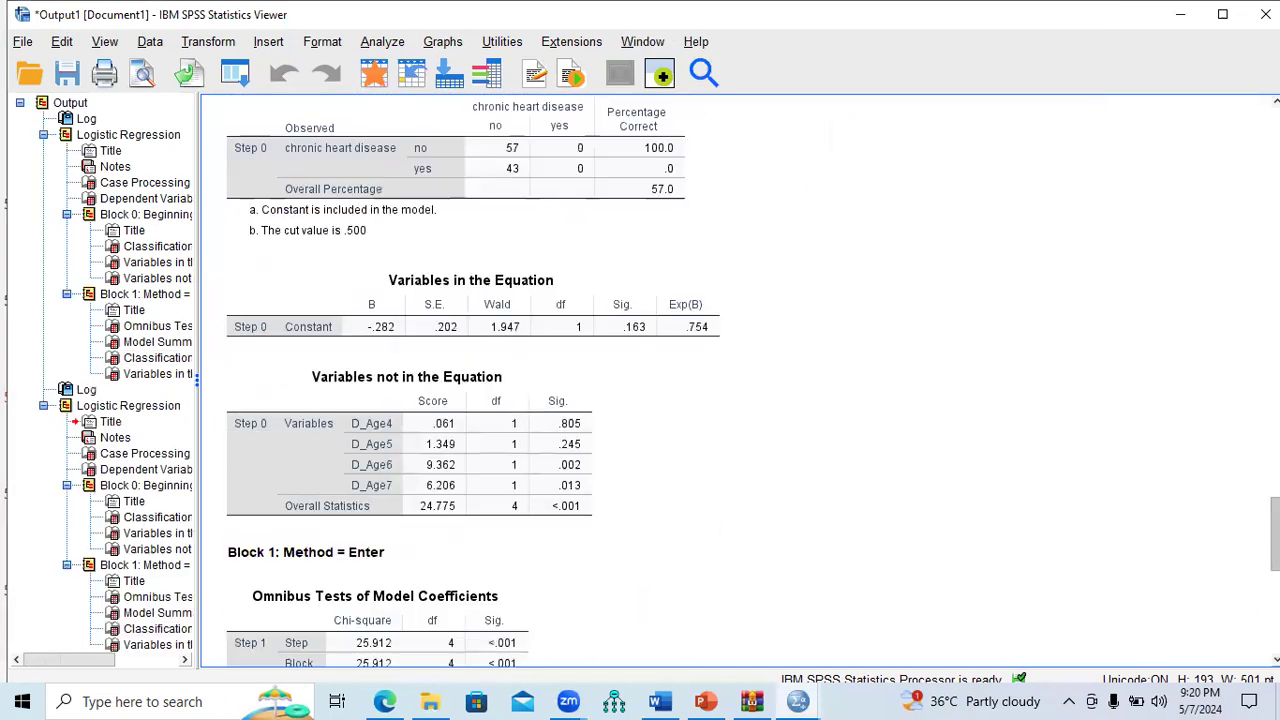
scroll(473, 380, up, 6)
scroll(473, 380, down, 14)
scroll(733, 435, down, 1)
click(523, 229)
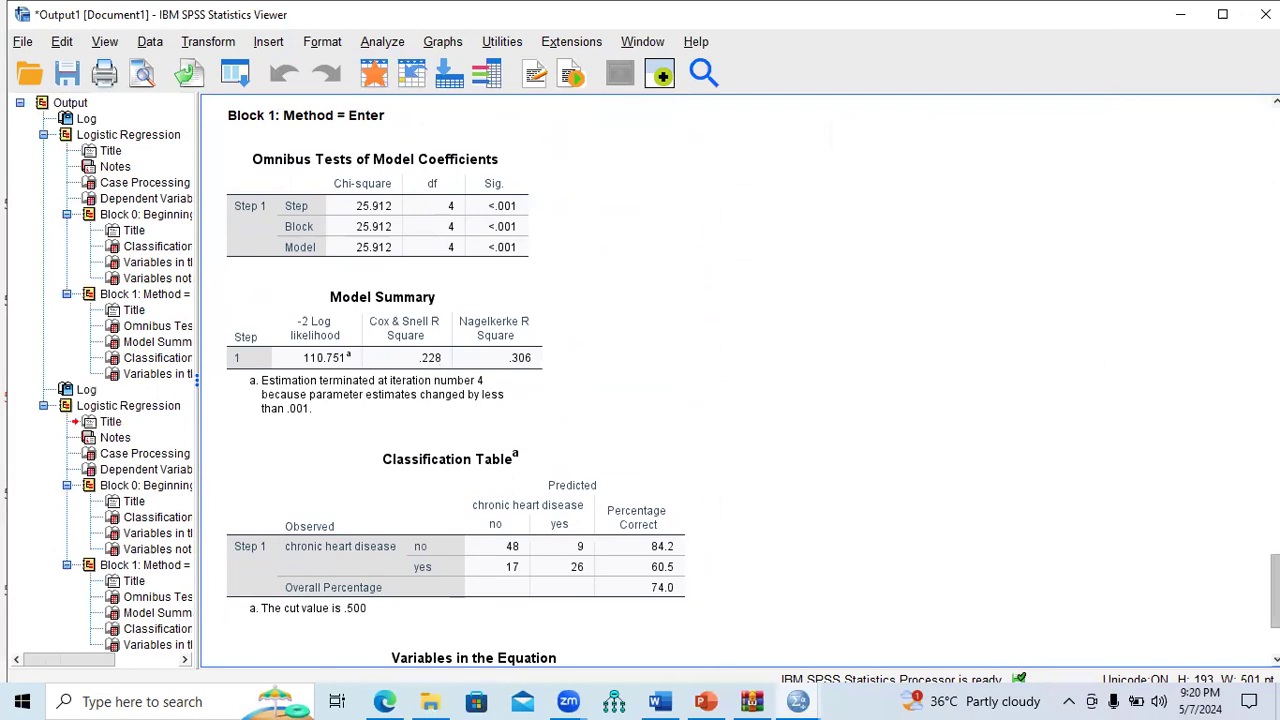
scroll(710, 388, down, 4)
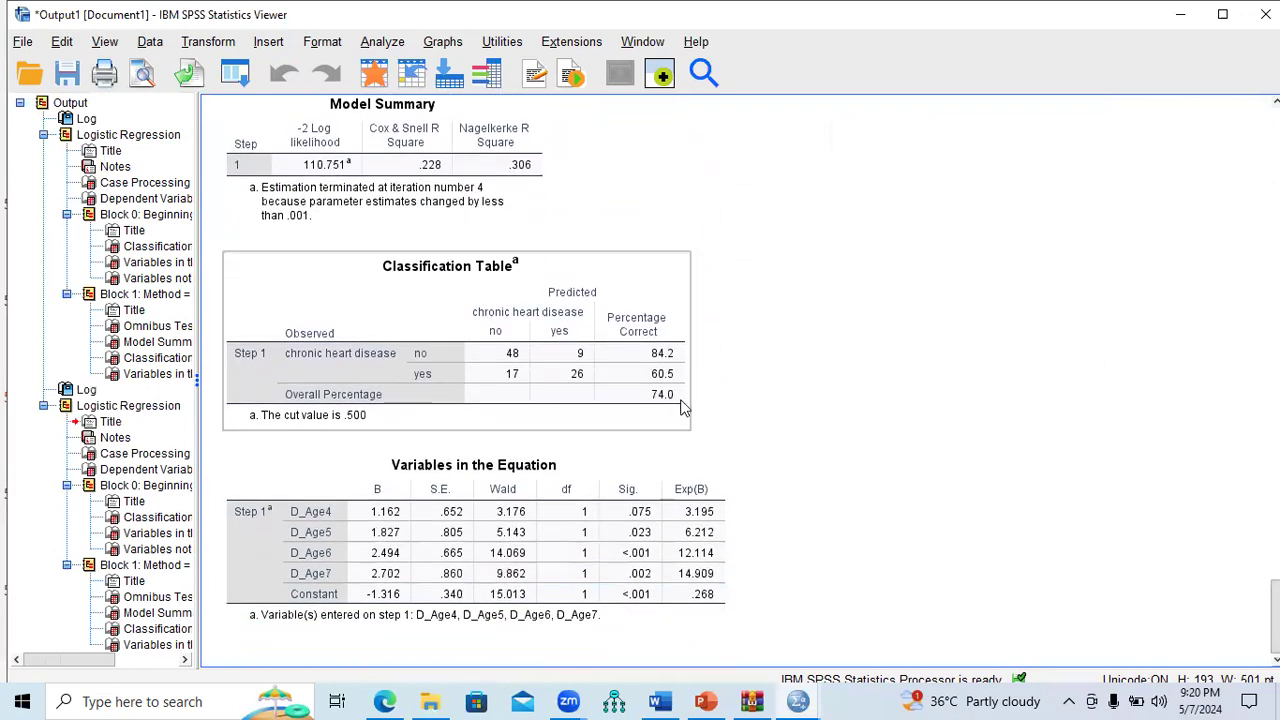
click(652, 548)
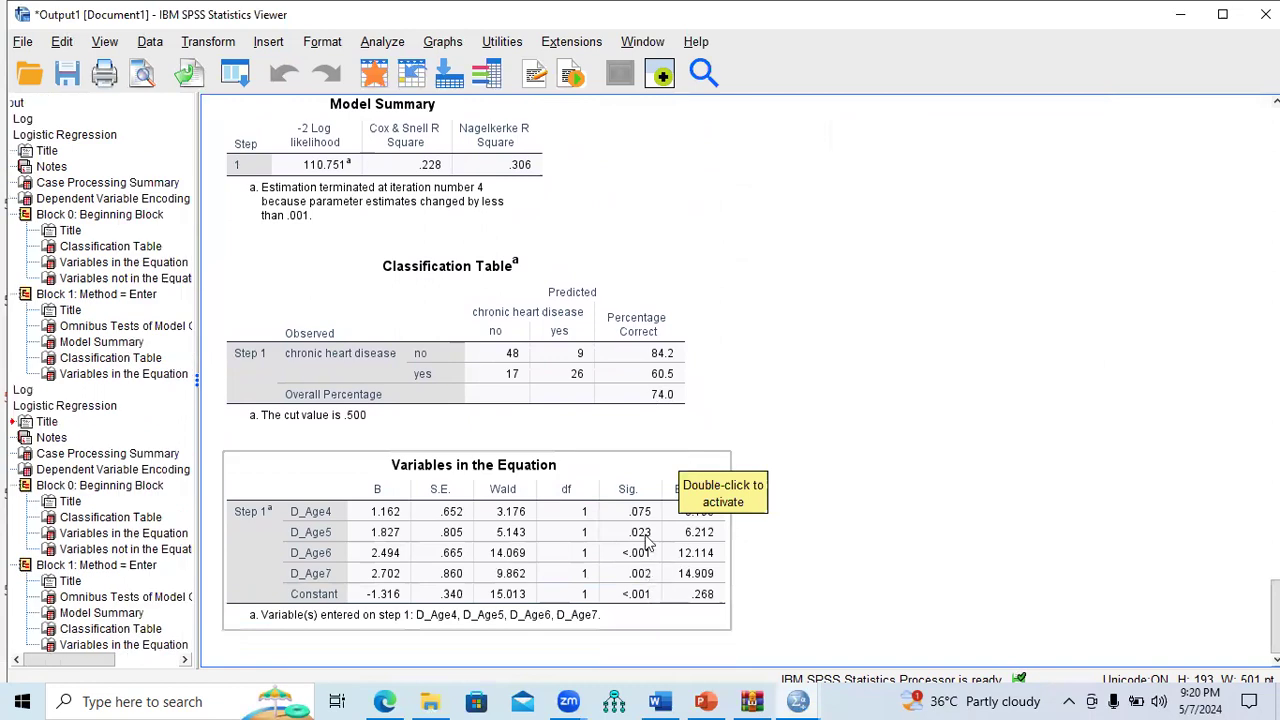
right_click(655, 565)
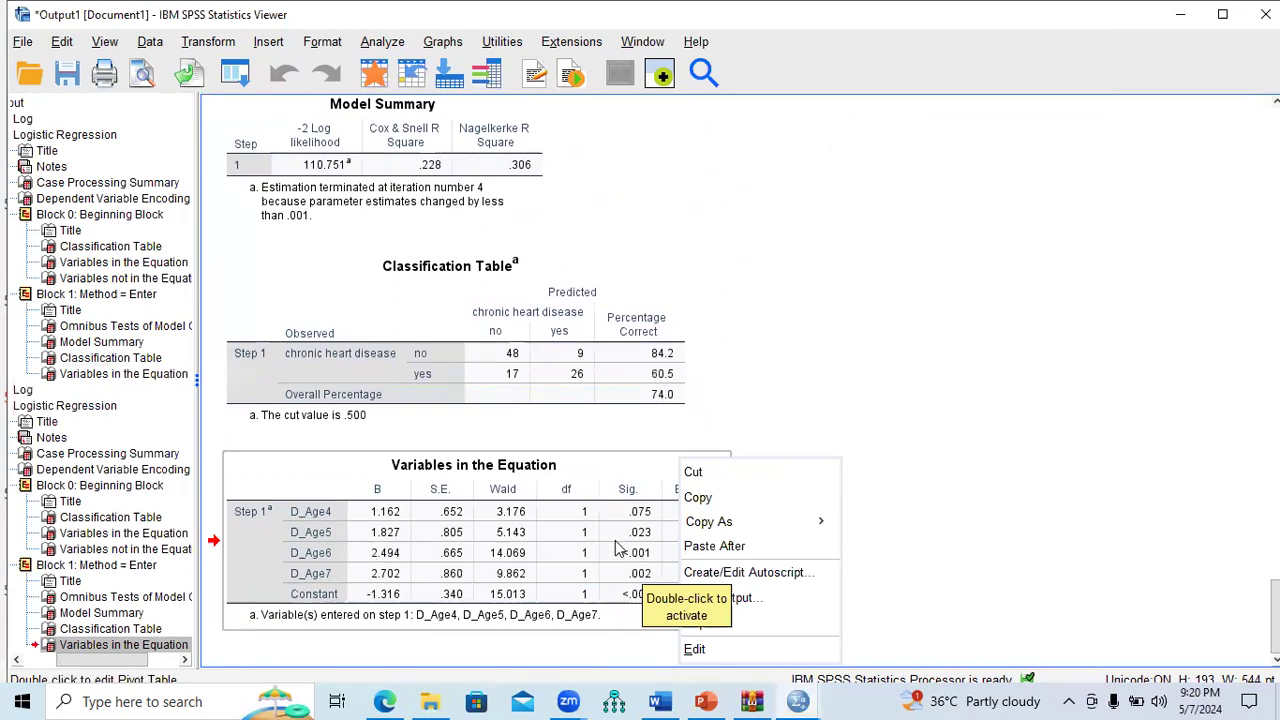
click(1030, 476)
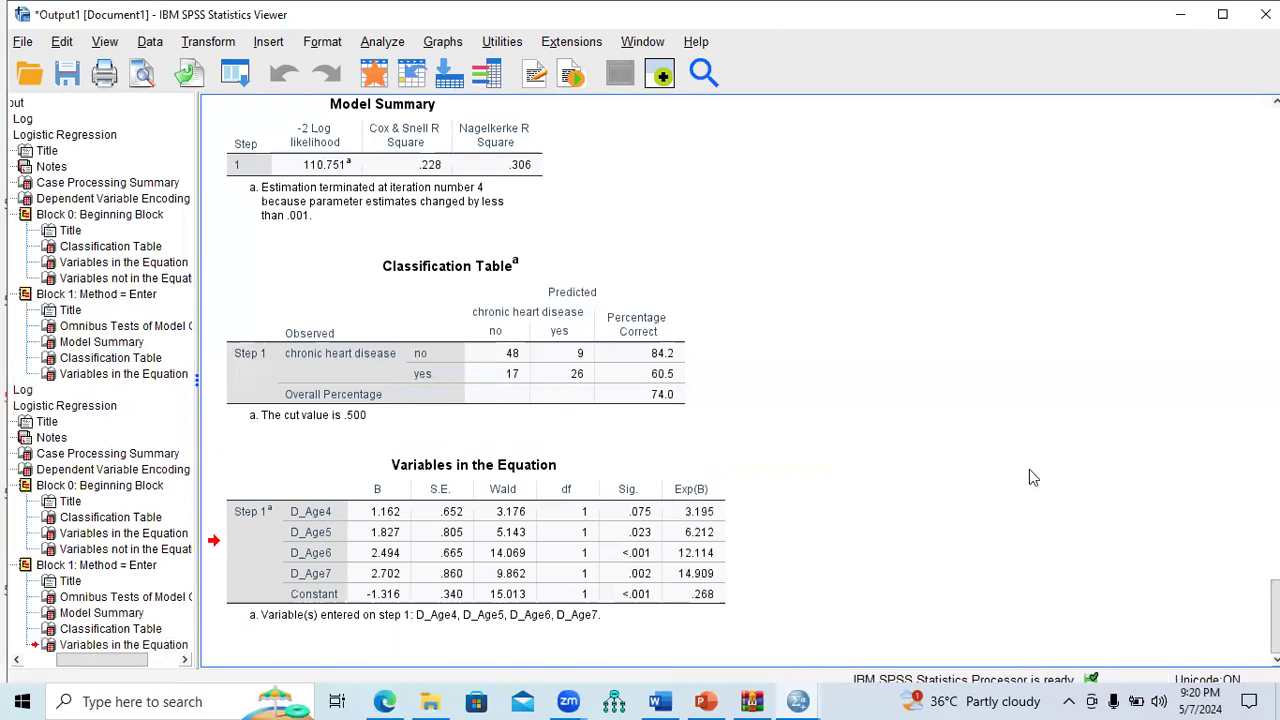
click(638, 555)
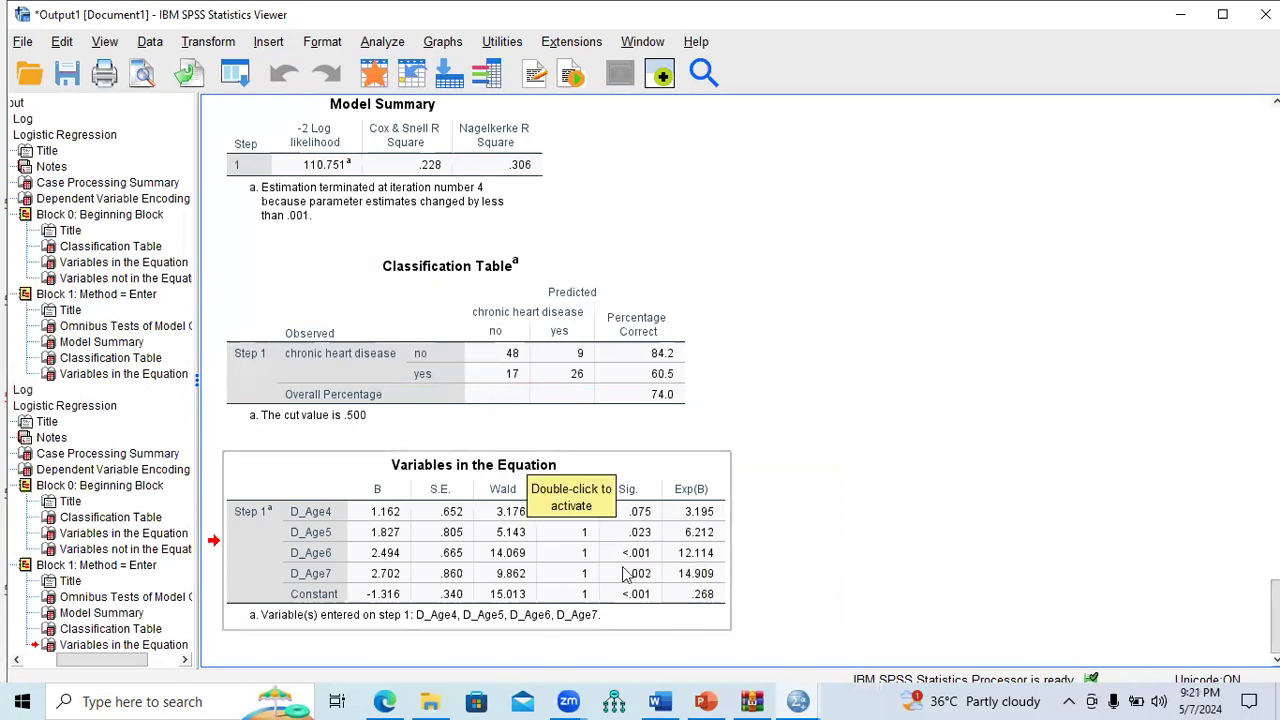
click(706, 701)
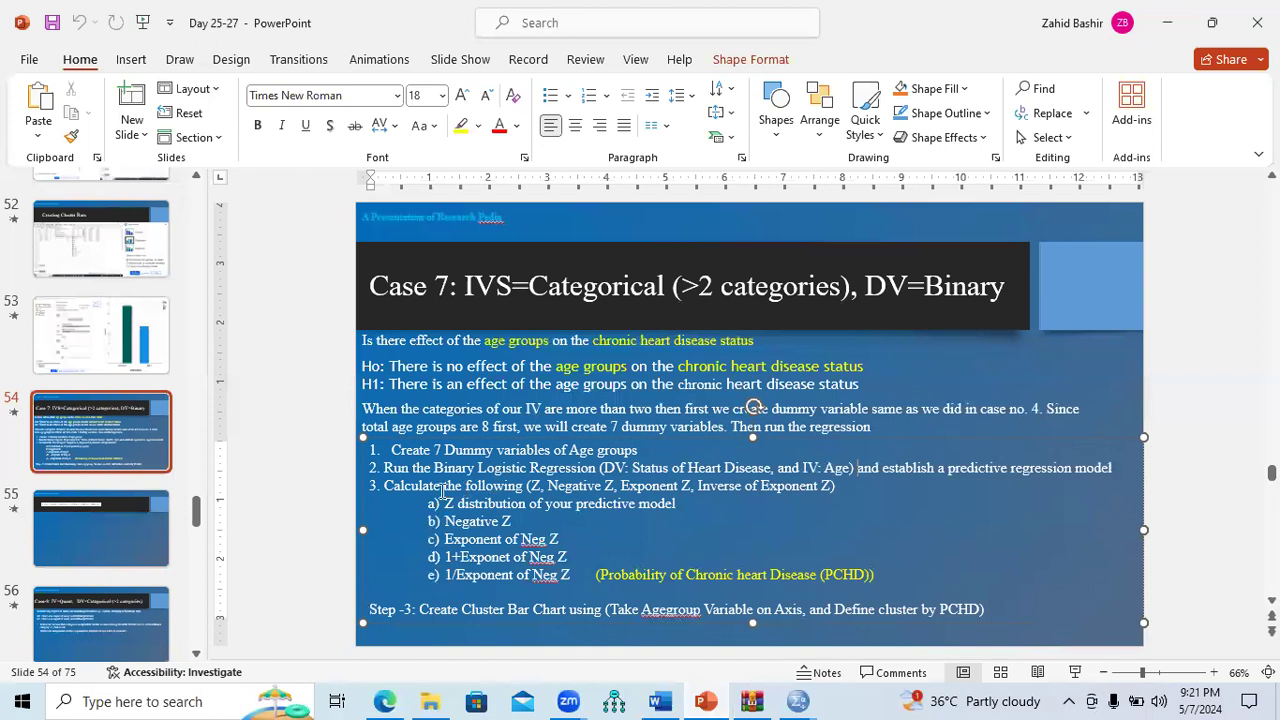
Step: Highlight slide 54's 'Z distribution of your predictive model' step, then return to the SPSS Viewer
drag(446, 504, 512, 506)
drag(608, 502, 678, 505)
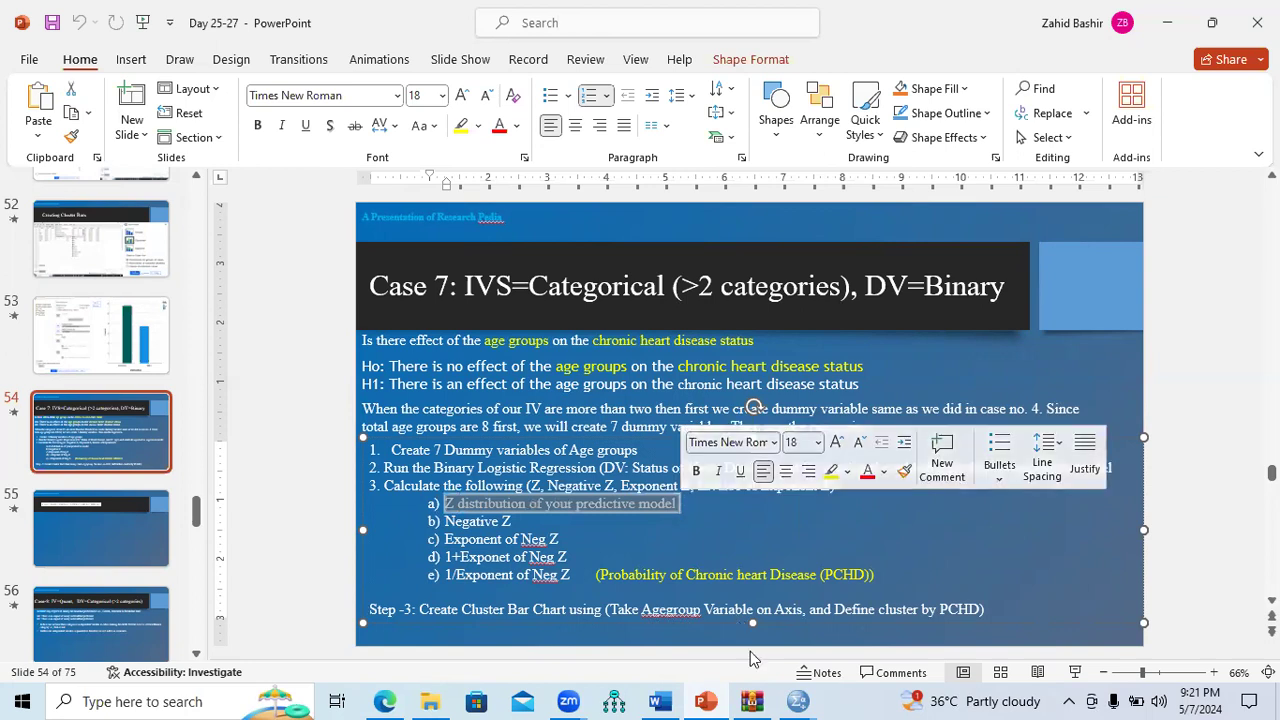
click(797, 701)
click(729, 654)
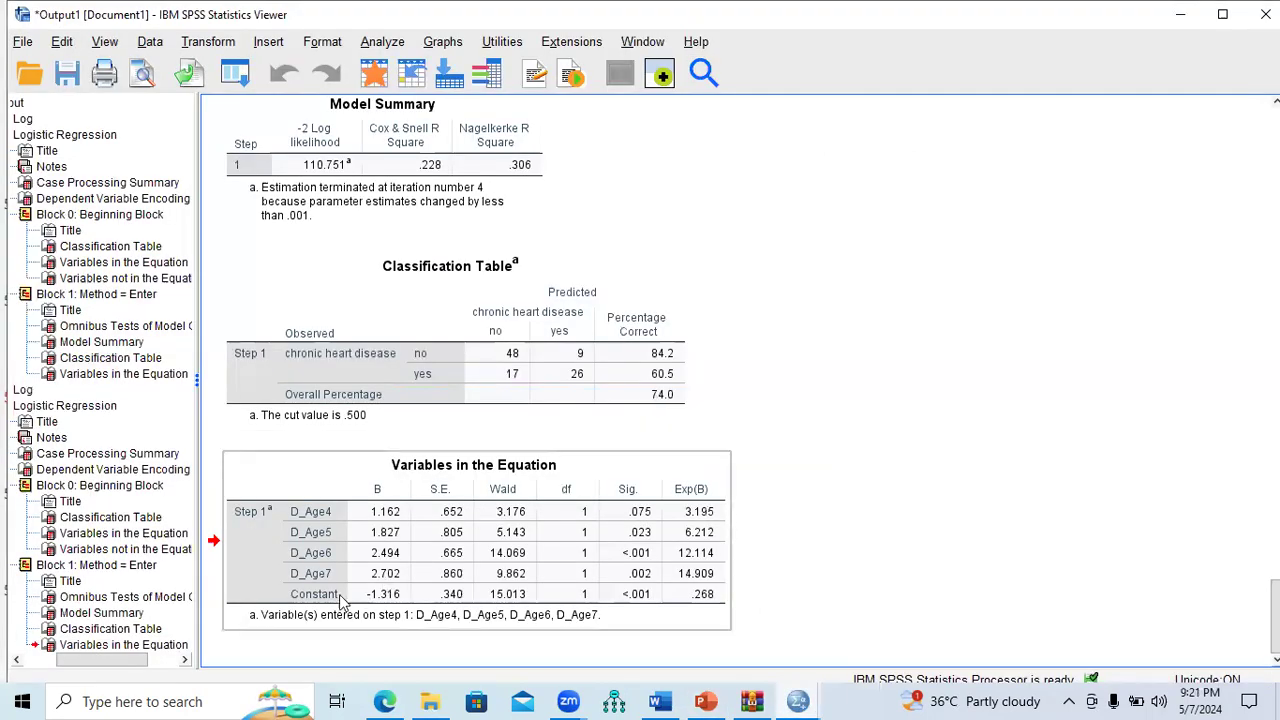
Step: Select the Variables in the Equation table, then start a Compute Variable with target Z_dis
drag(366, 605, 391, 601)
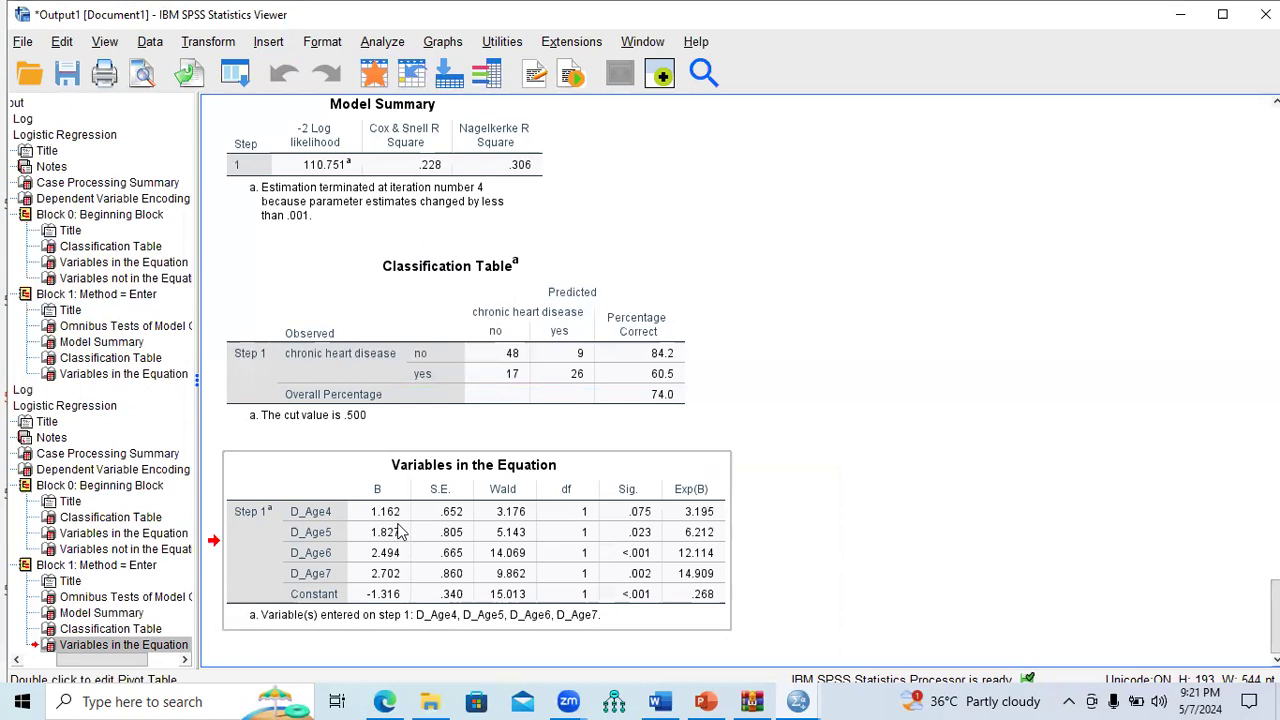
click(225, 43)
click(240, 68)
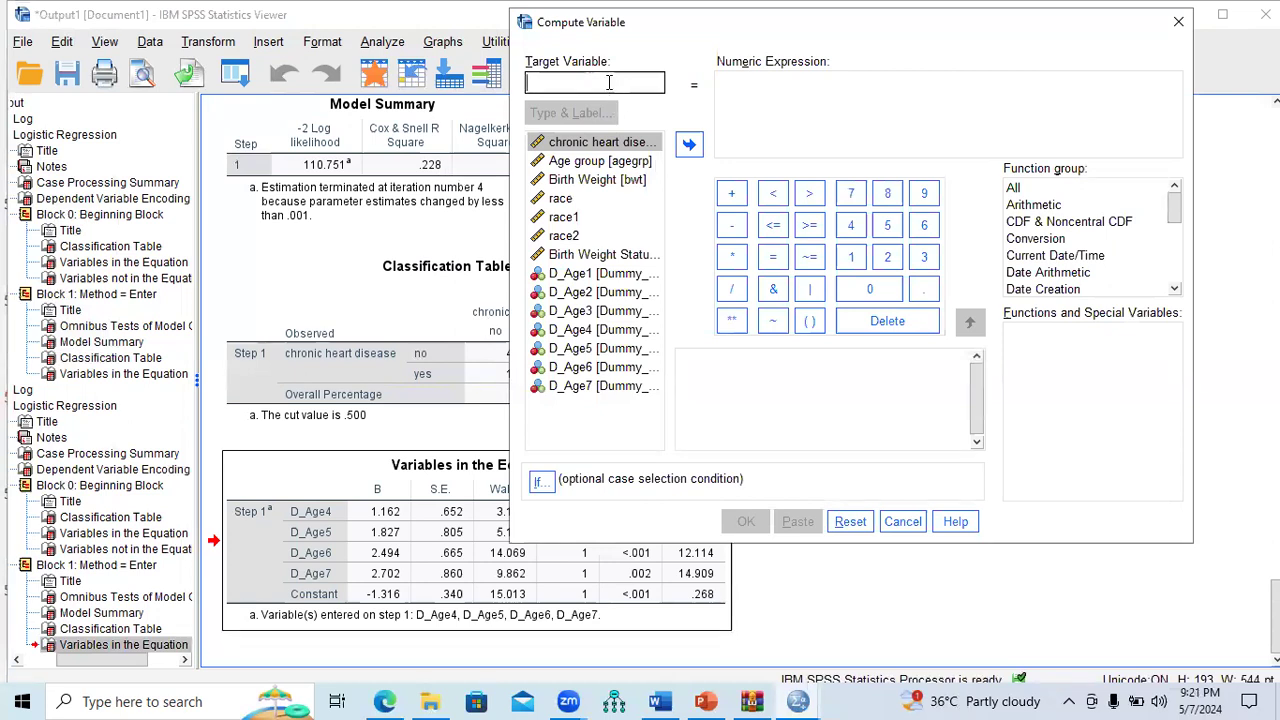
text(Z_dis)
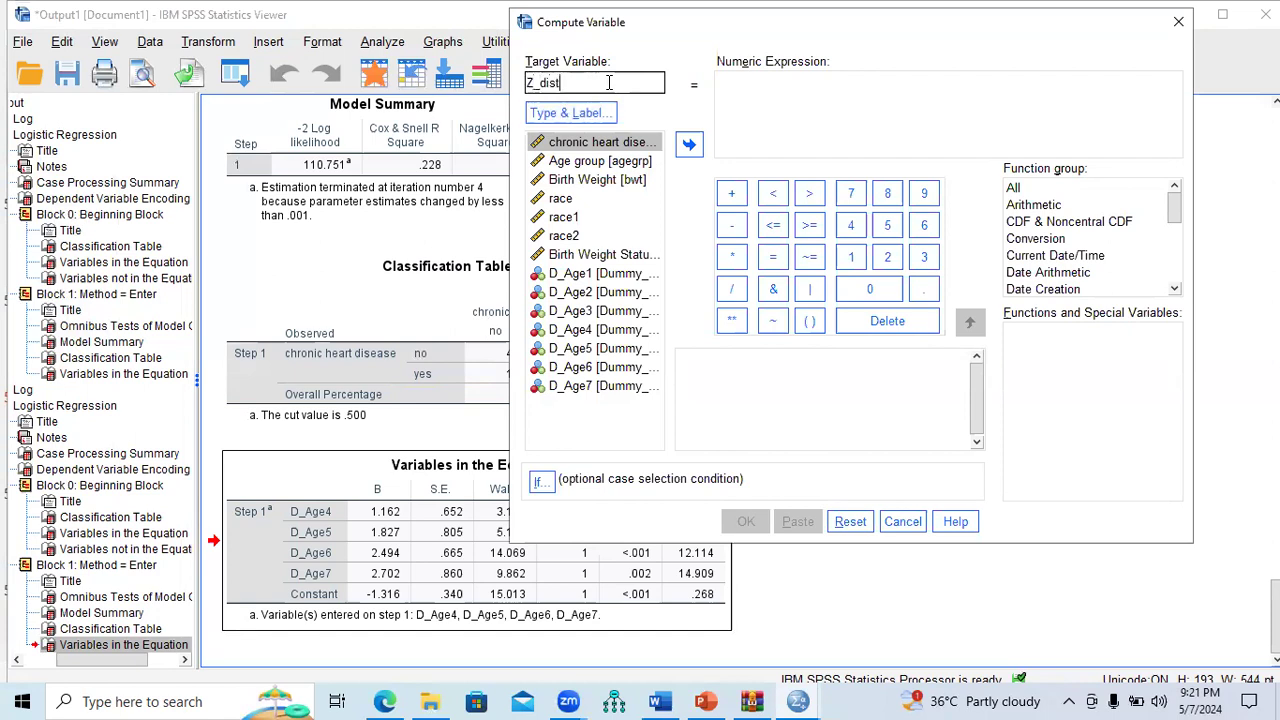
Step: Begin the Z_dis numeric expression with the negative constant -1.31
click(753, 93)
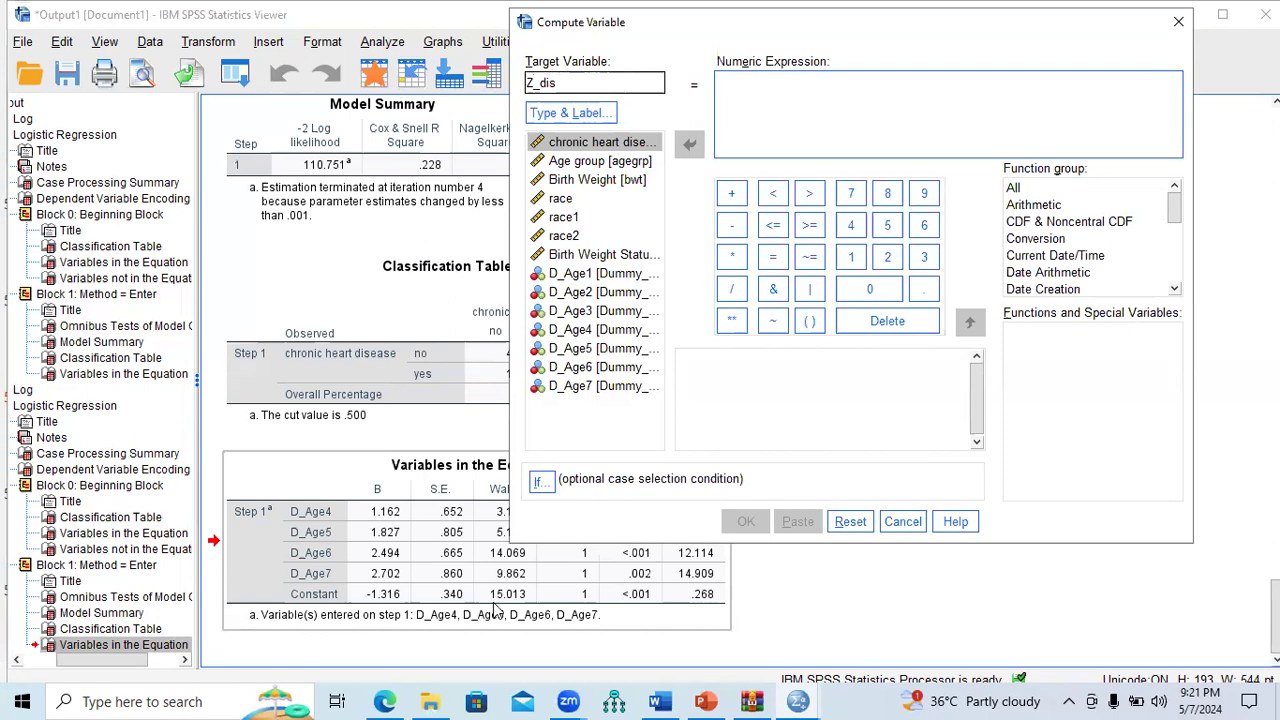
click(731, 225)
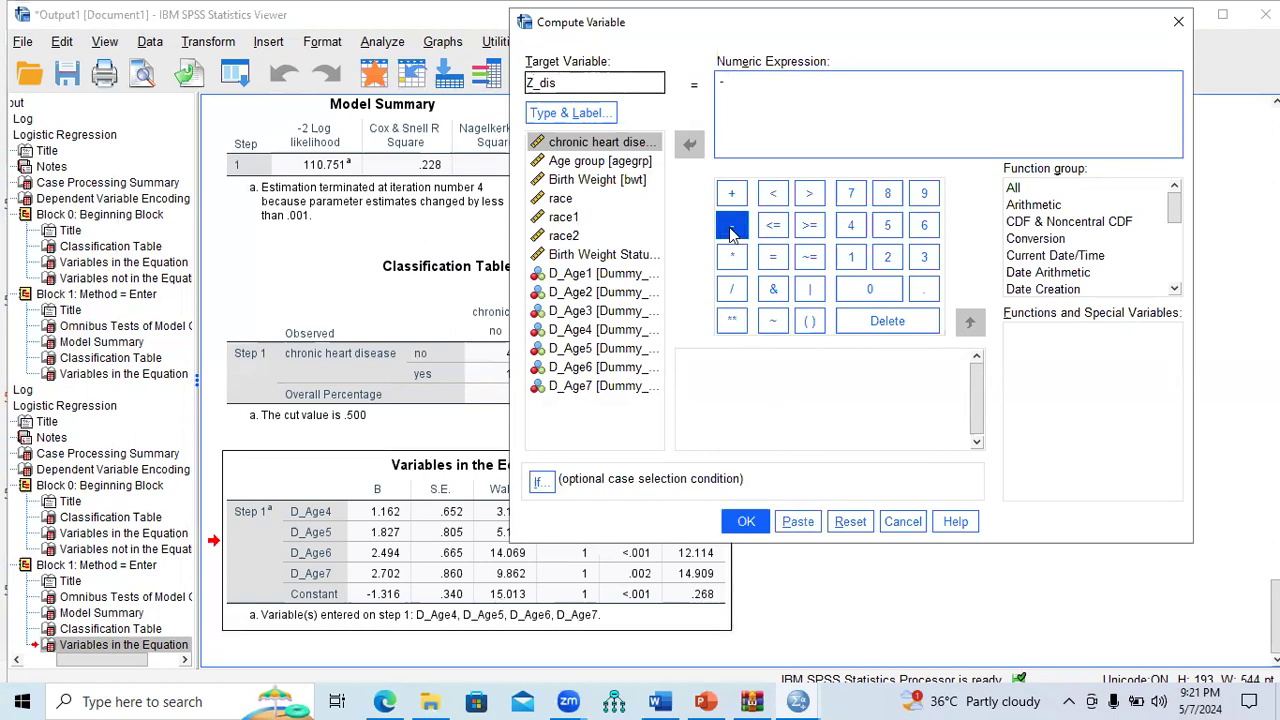
text(1.316+1.162)
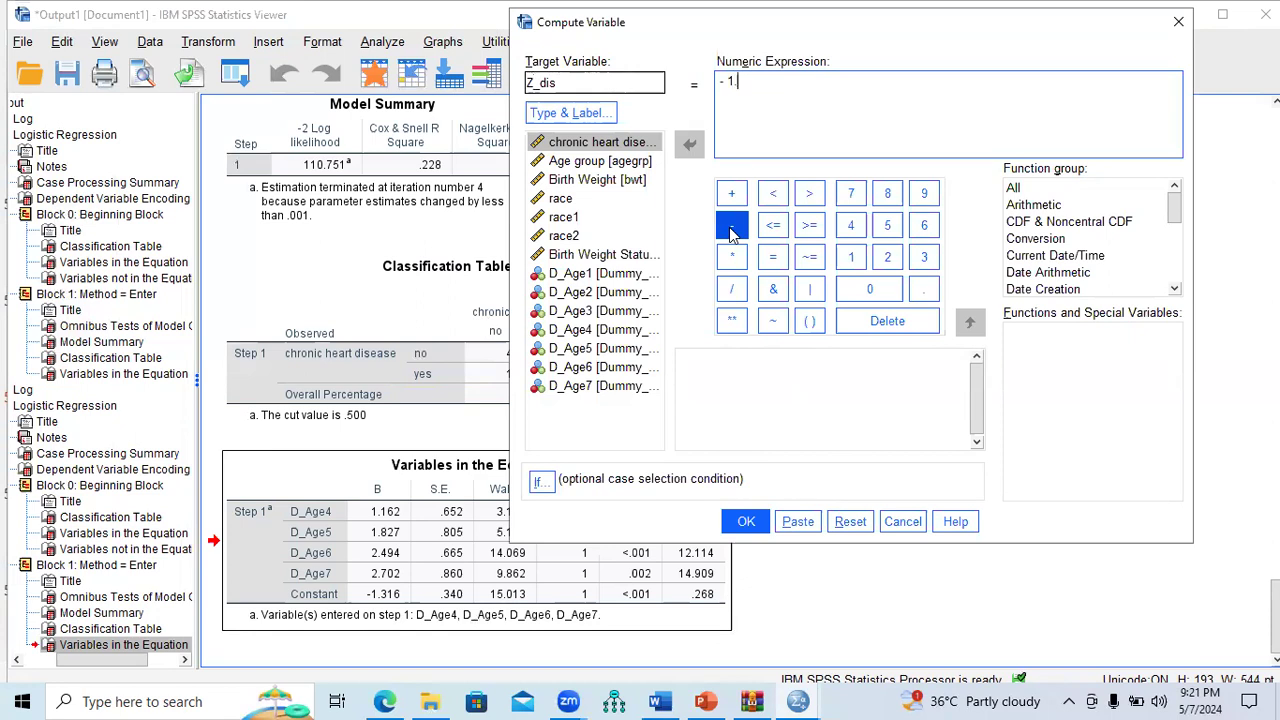
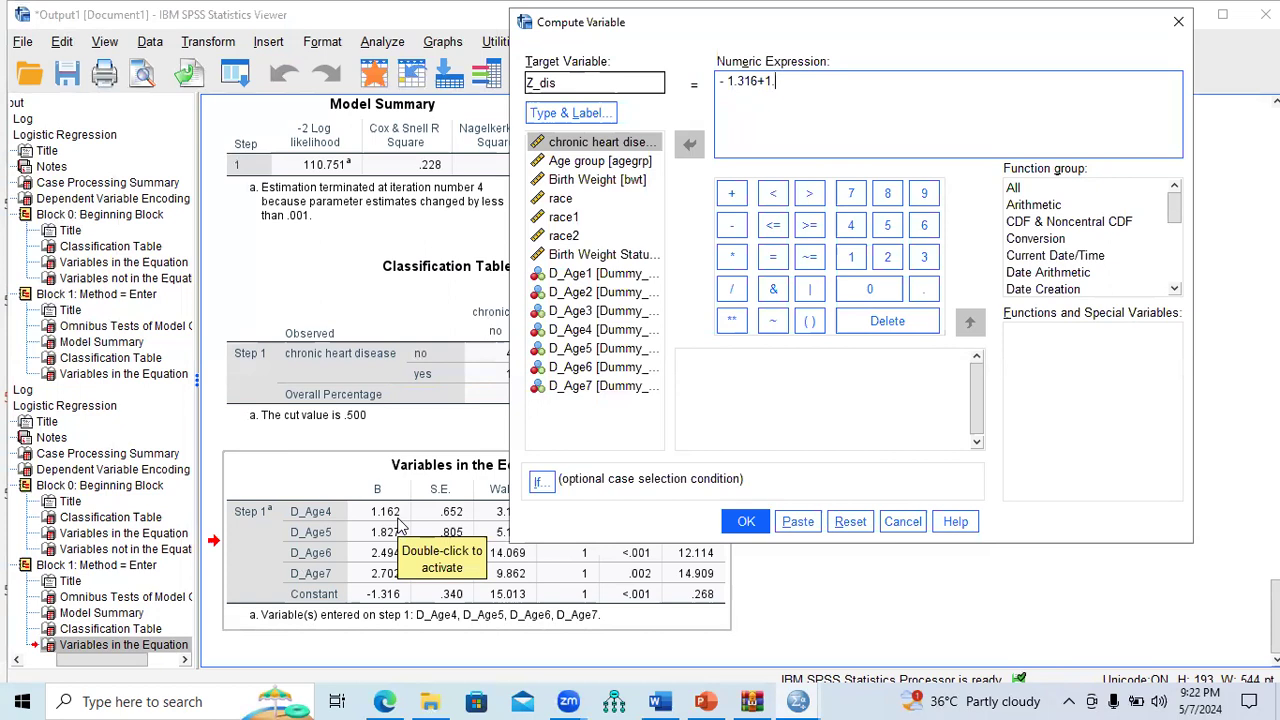
Step: Extend the Z_dis expression with 1.162 * Dummy_Age4
text(2)
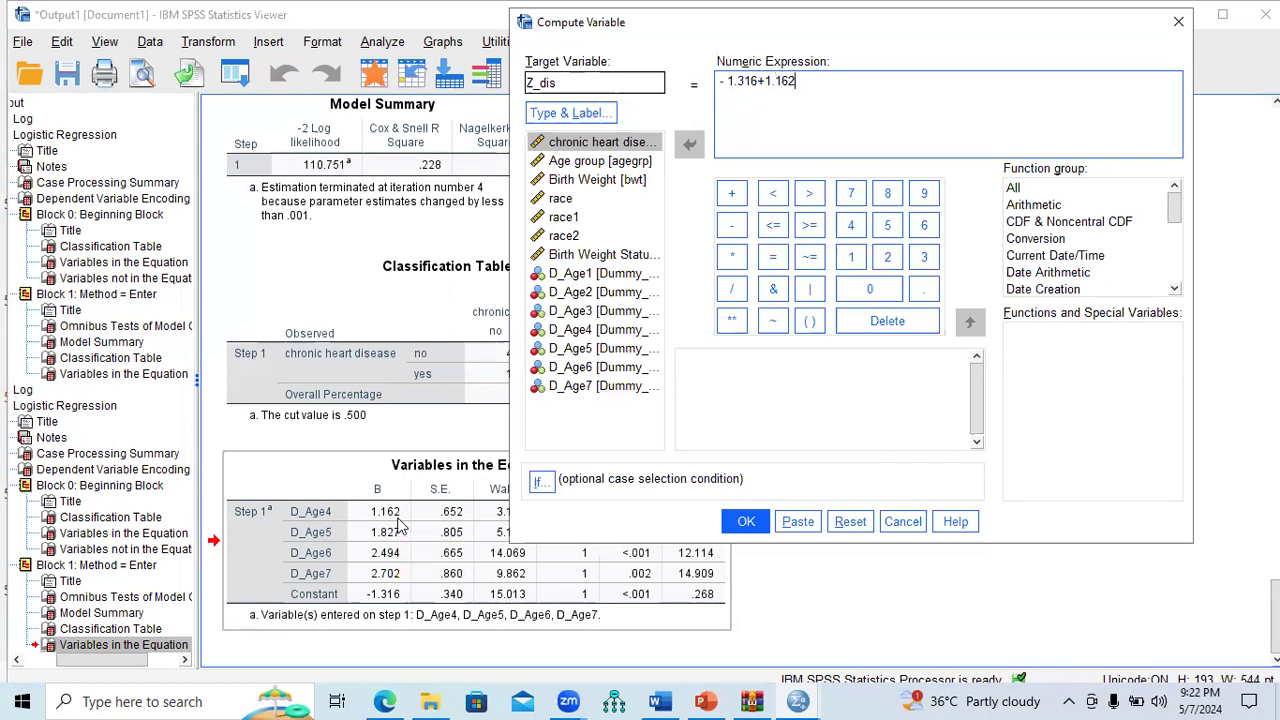
click(731, 257)
double_click(588, 332)
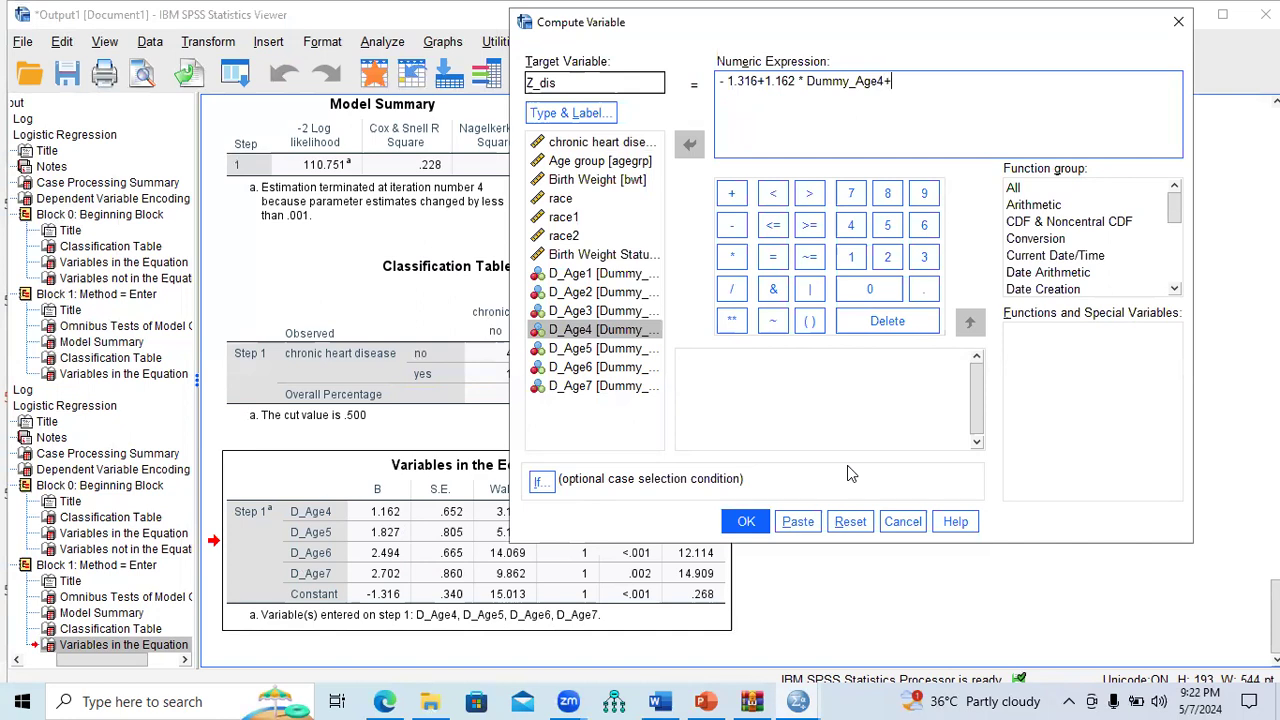
Step: Look up the next coefficient in the Variables in the Equation table, then add a plus sign
drag(725, 556, 389, 540)
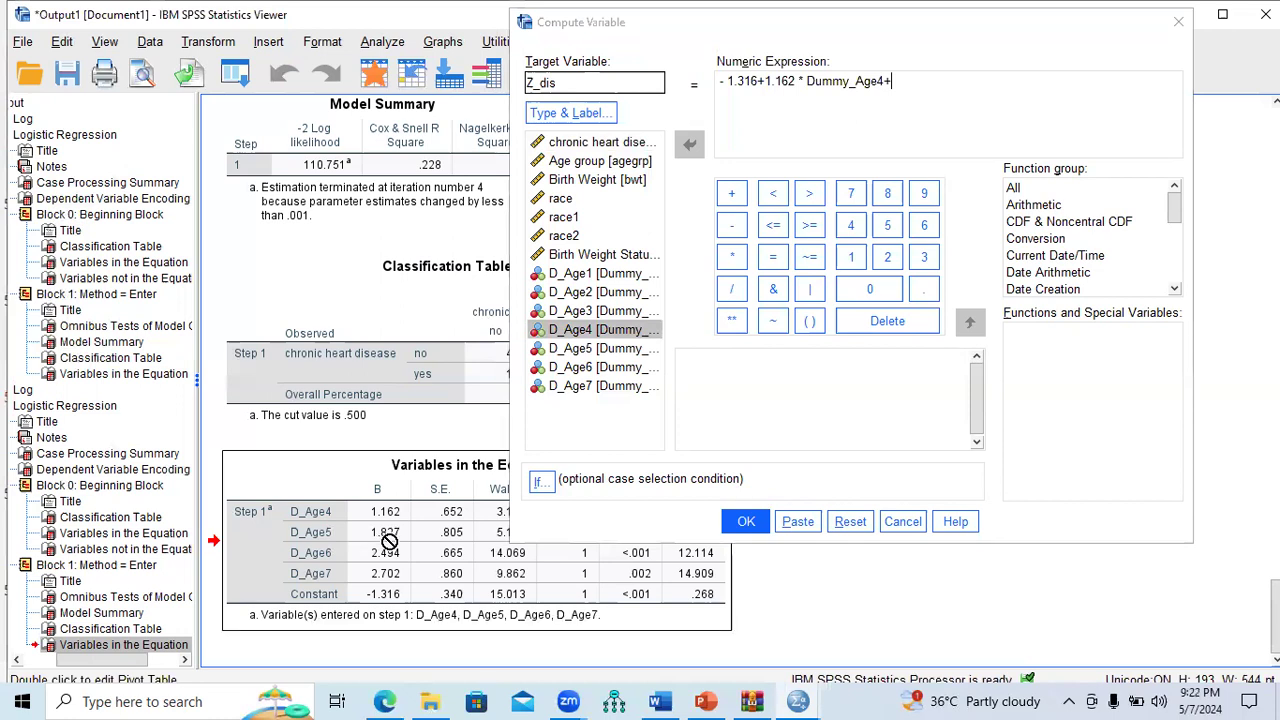
scroll(389, 541, up, 8)
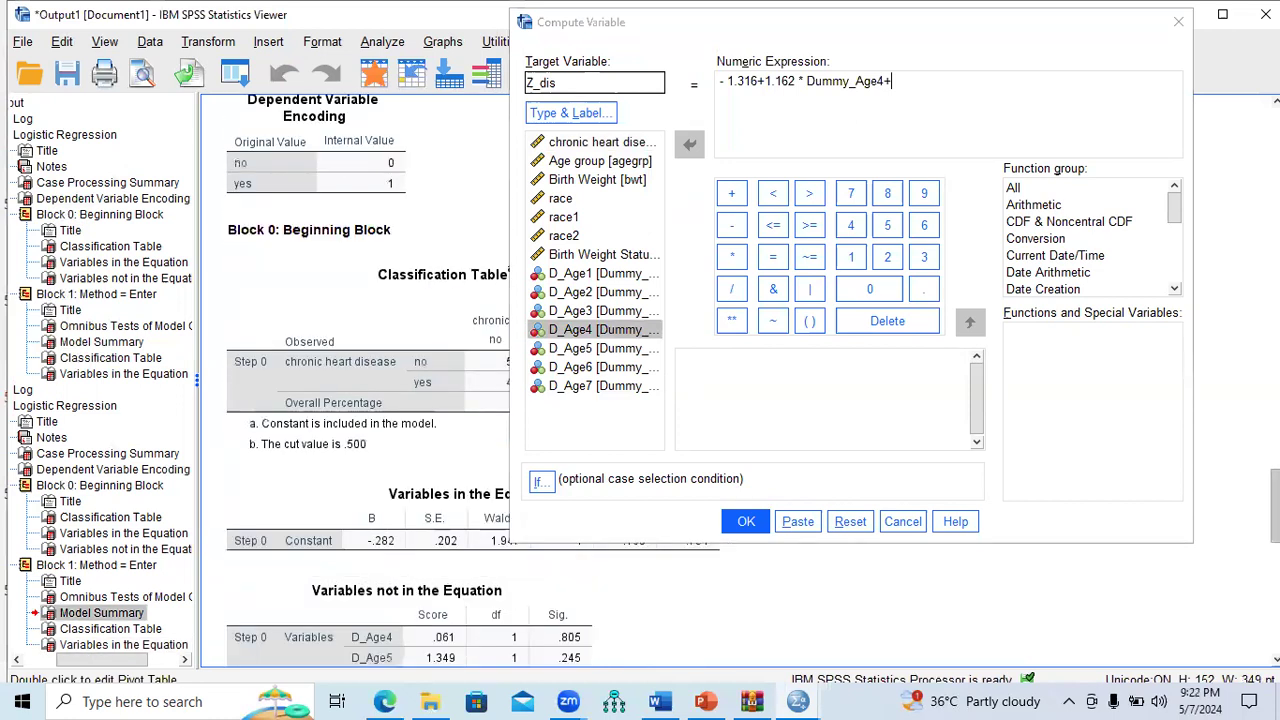
scroll(389, 541, down, 8)
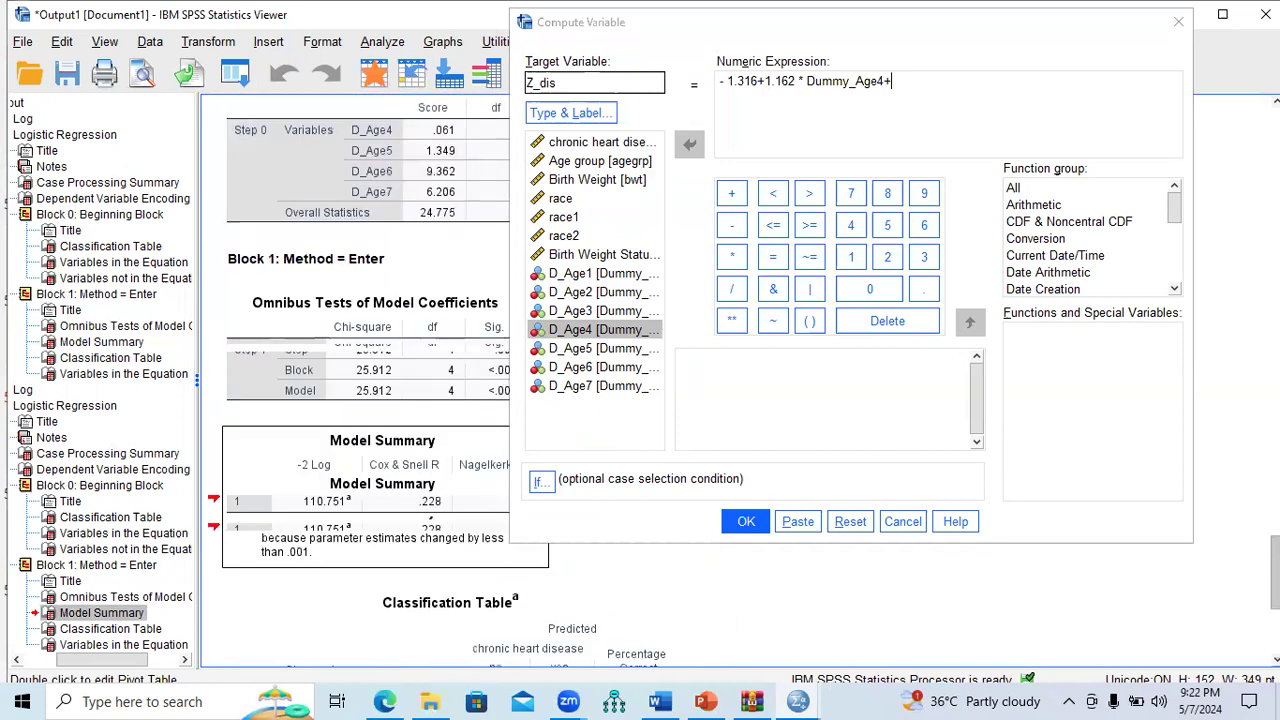
scroll(389, 541, down, 4)
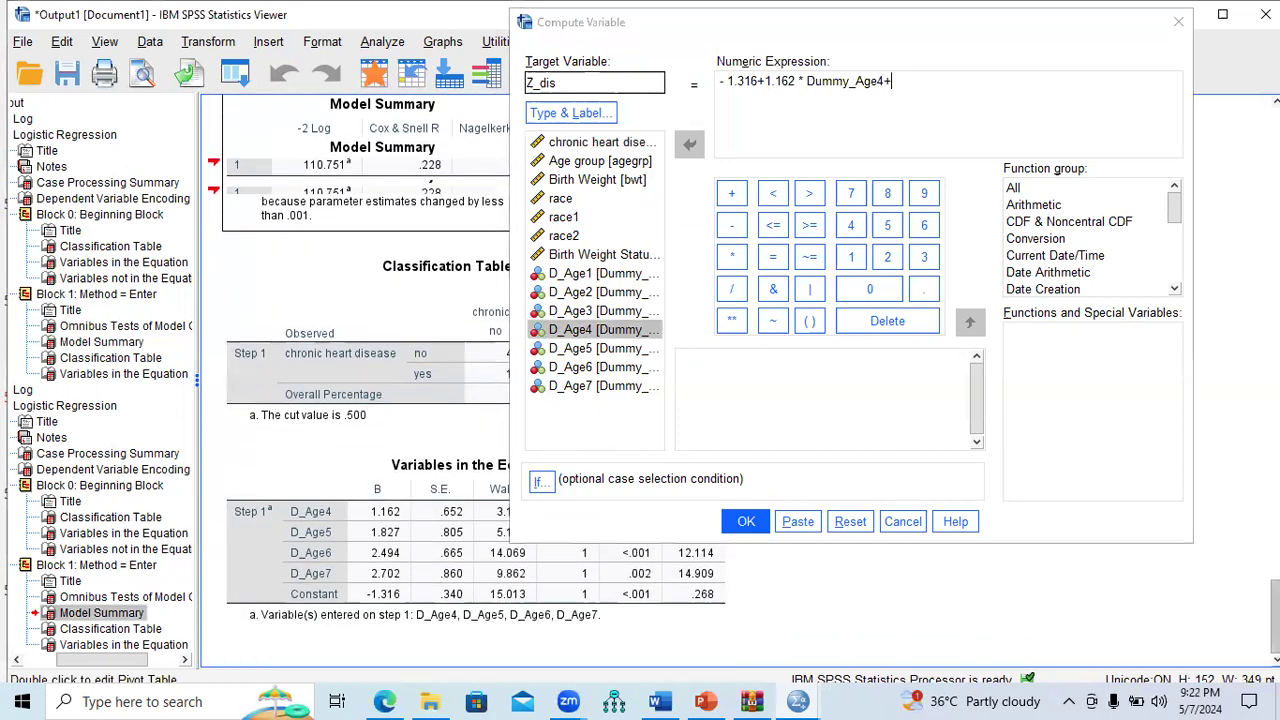
click(429, 572)
click(731, 257)
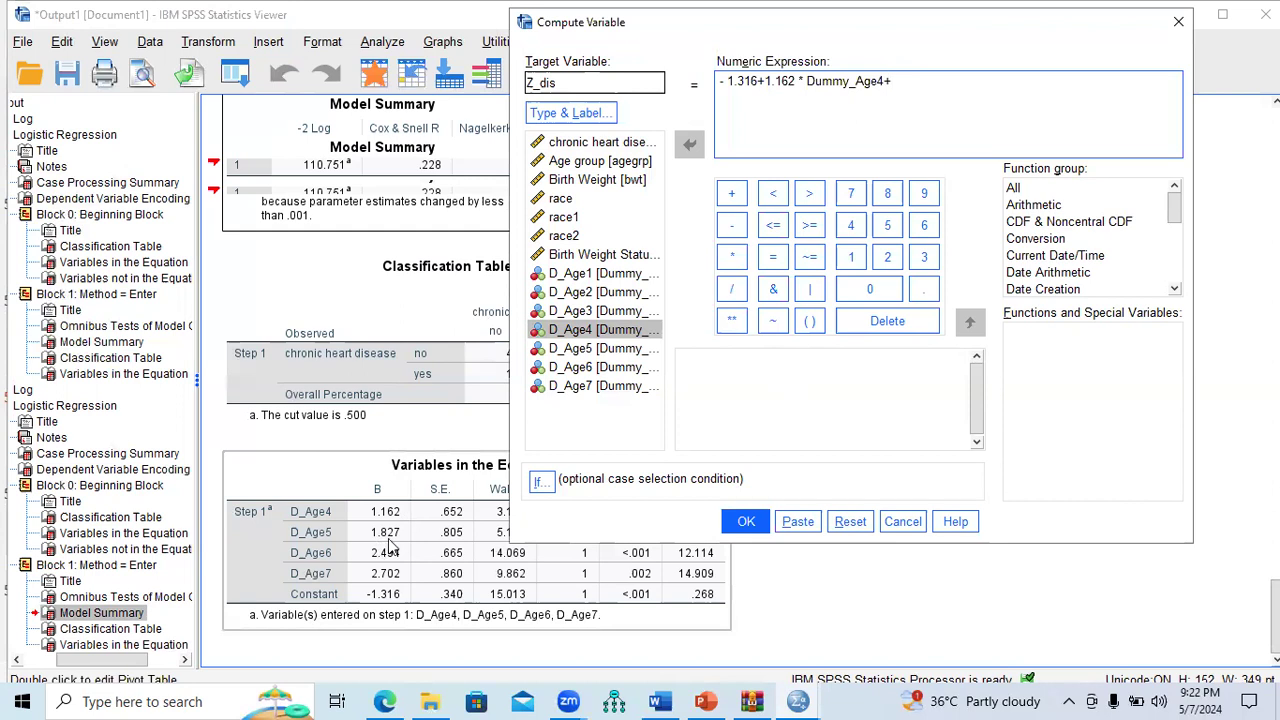
Step: Add 1.827 * Dummy_Age5, then look up the next coefficient in the coefficients table
text(1.827)
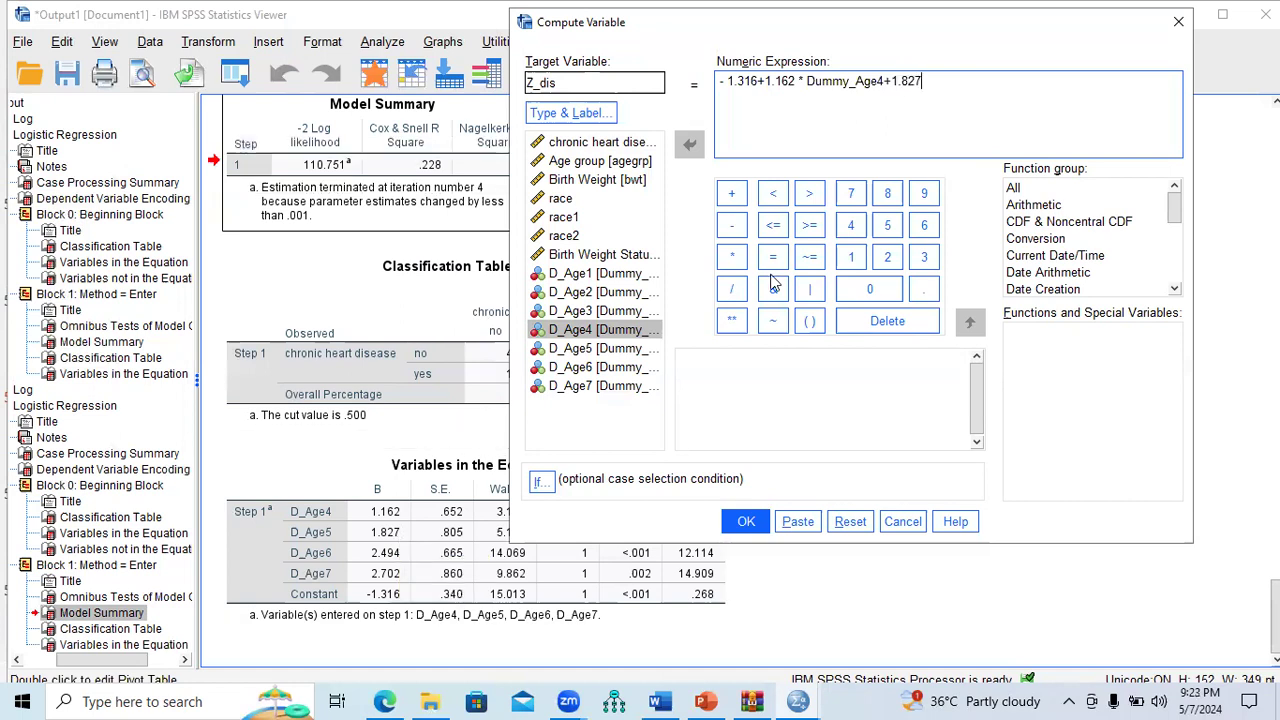
click(731, 257)
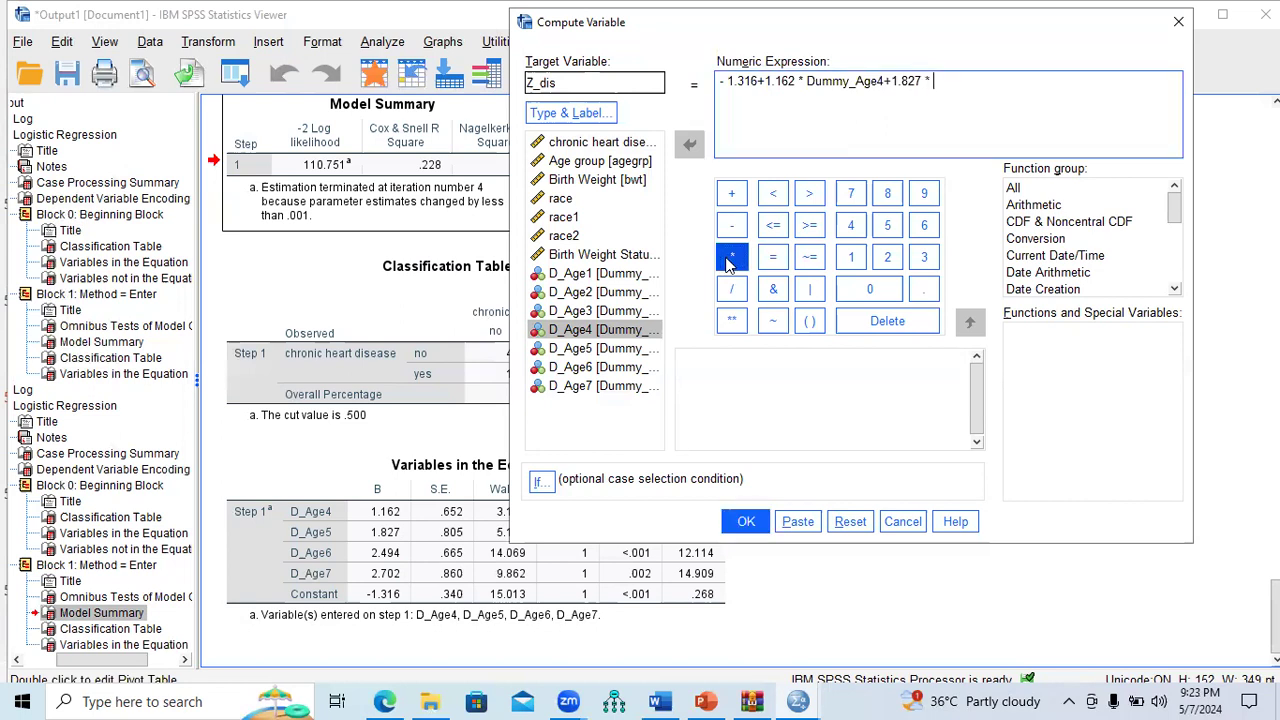
double_click(612, 352)
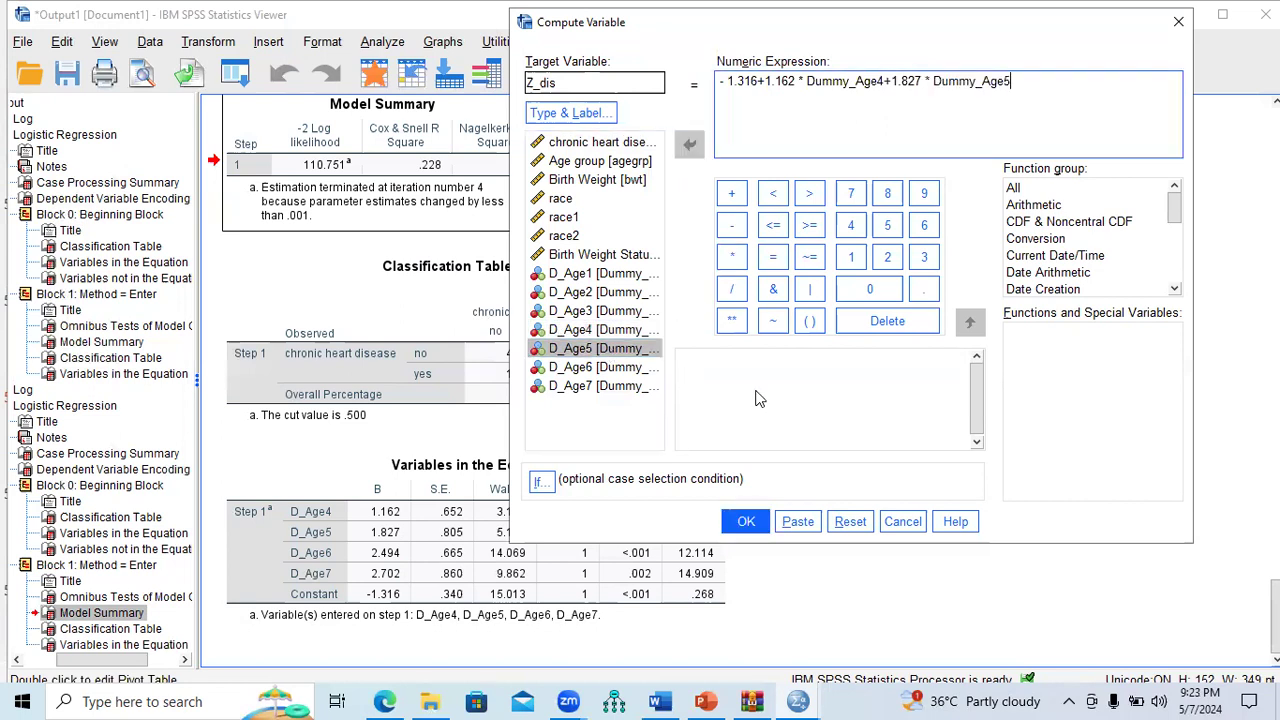
click(435, 540)
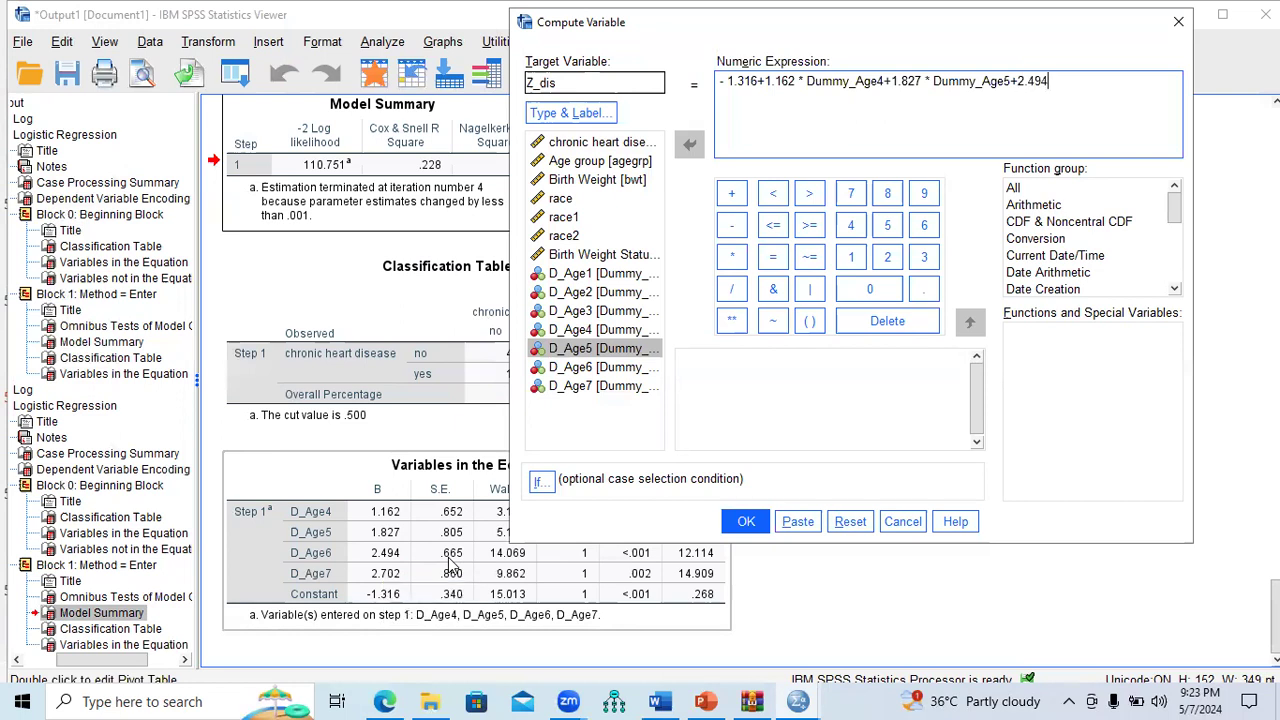
Step: Finish with + 2.494 * Dummy_Age6 + 2.702 * Dummy_Age7 and compute Z_dis
click(733, 258)
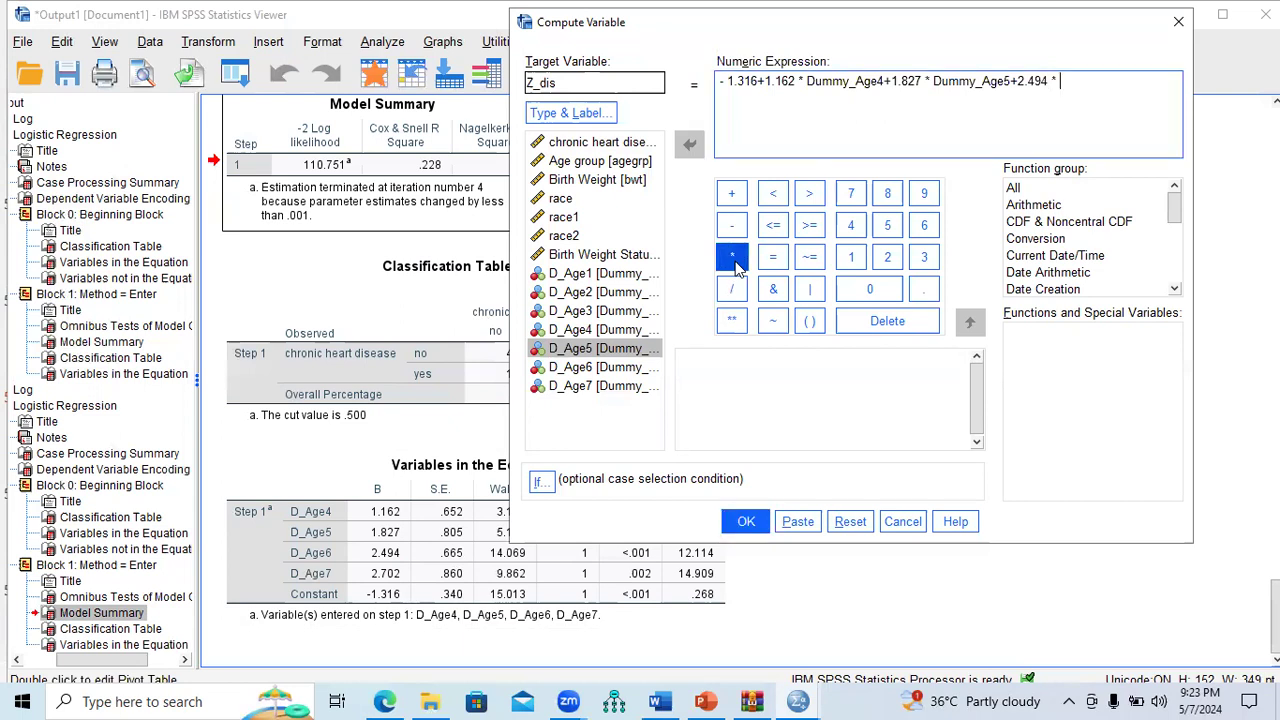
double_click(632, 368)
text(+2.702)
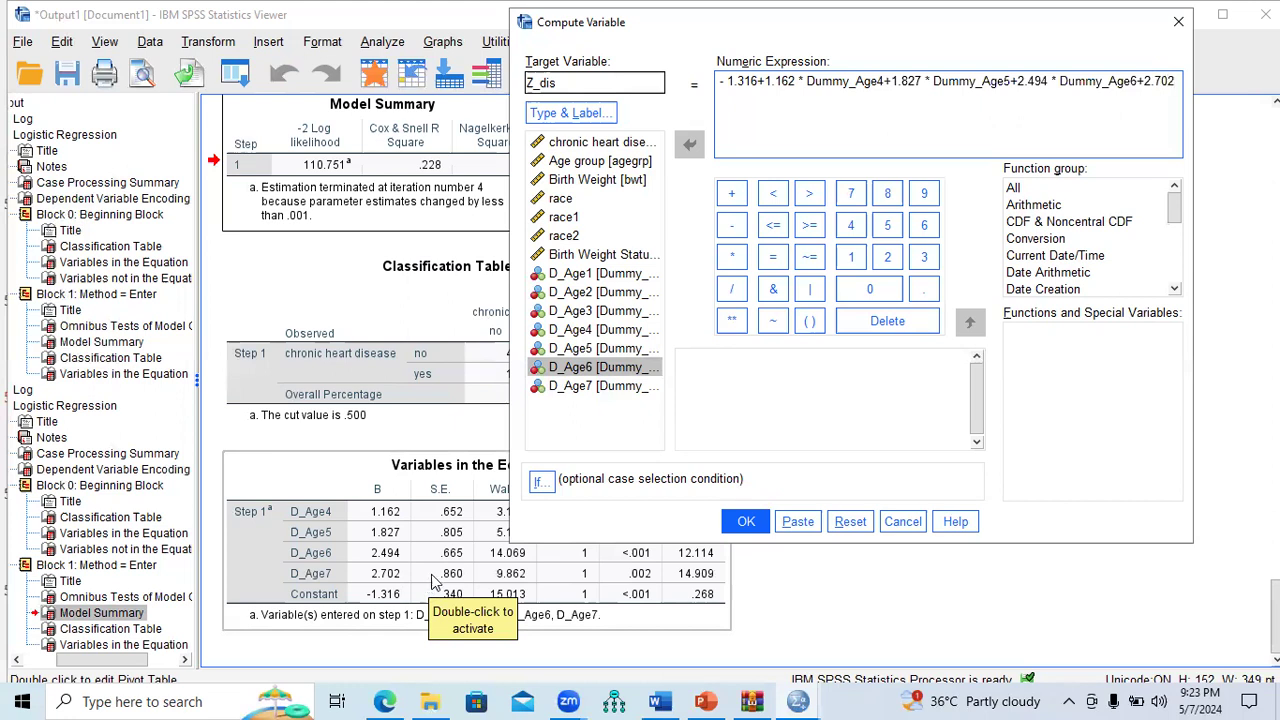
click(731, 256)
double_click(588, 387)
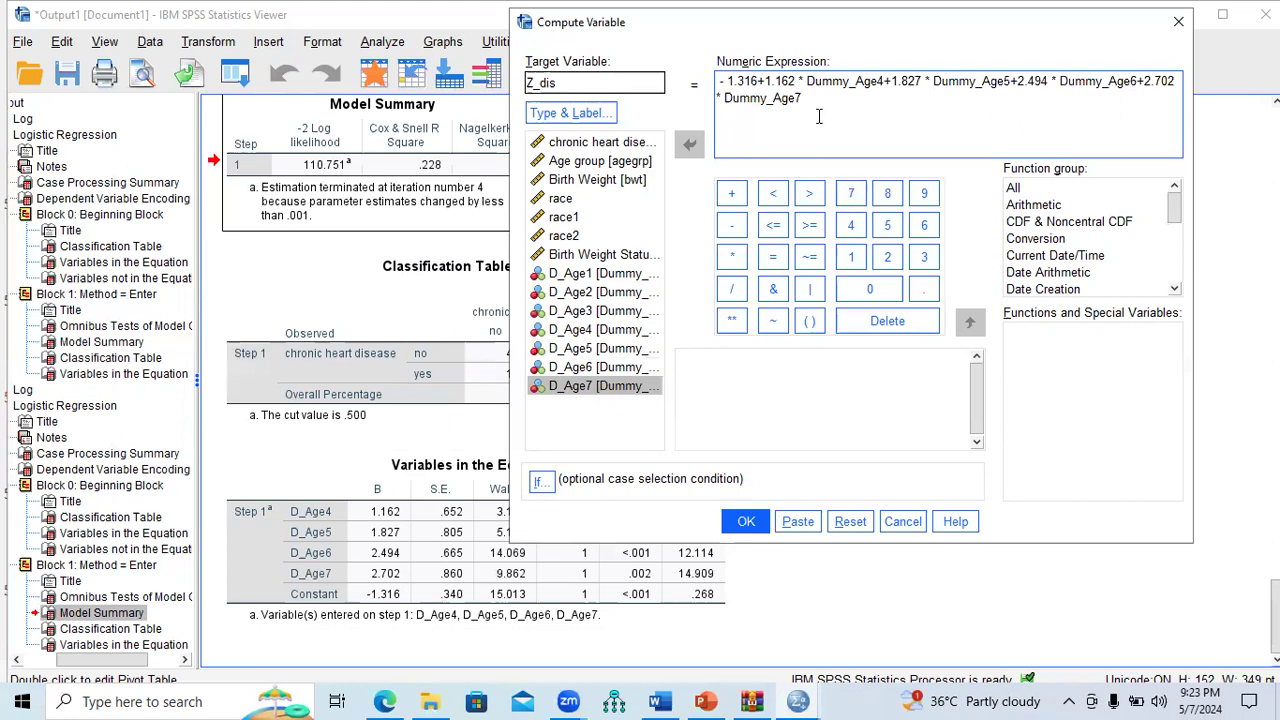
click(754, 527)
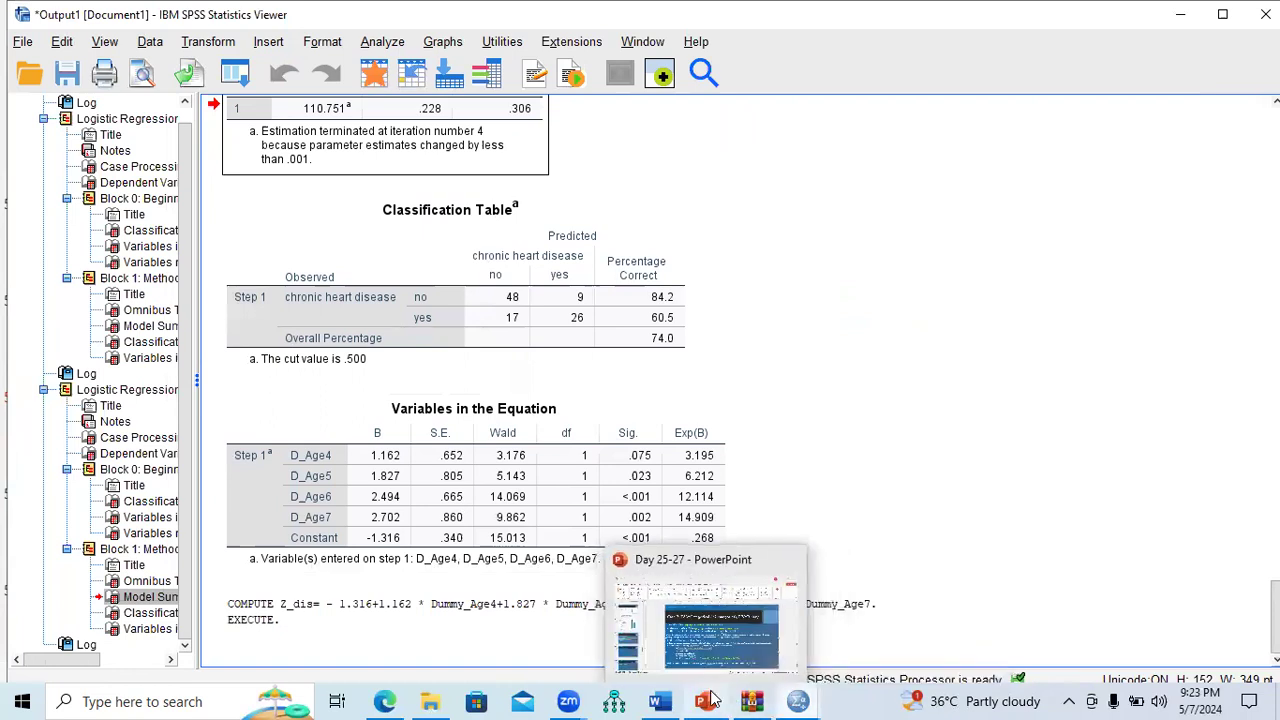
Step: Show the Z_dis column in Data View, confirming values of -1.32
mouse_move(797, 700)
click(853, 638)
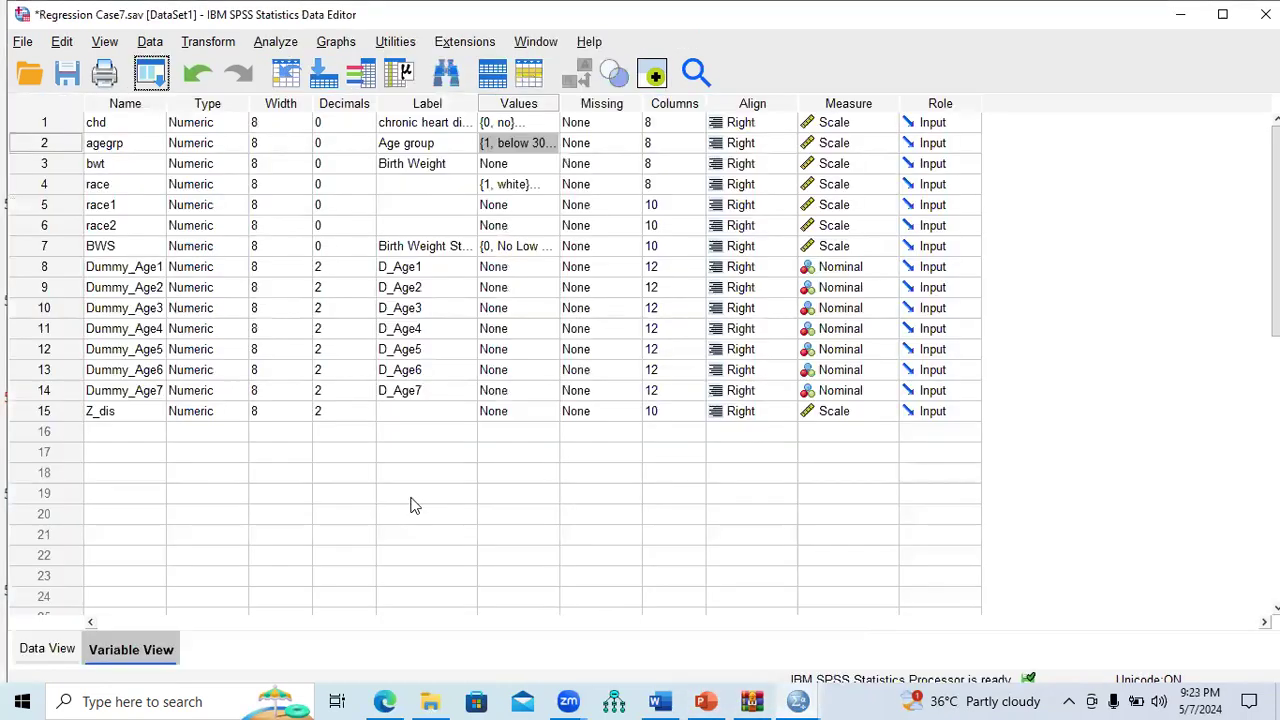
click(68, 413)
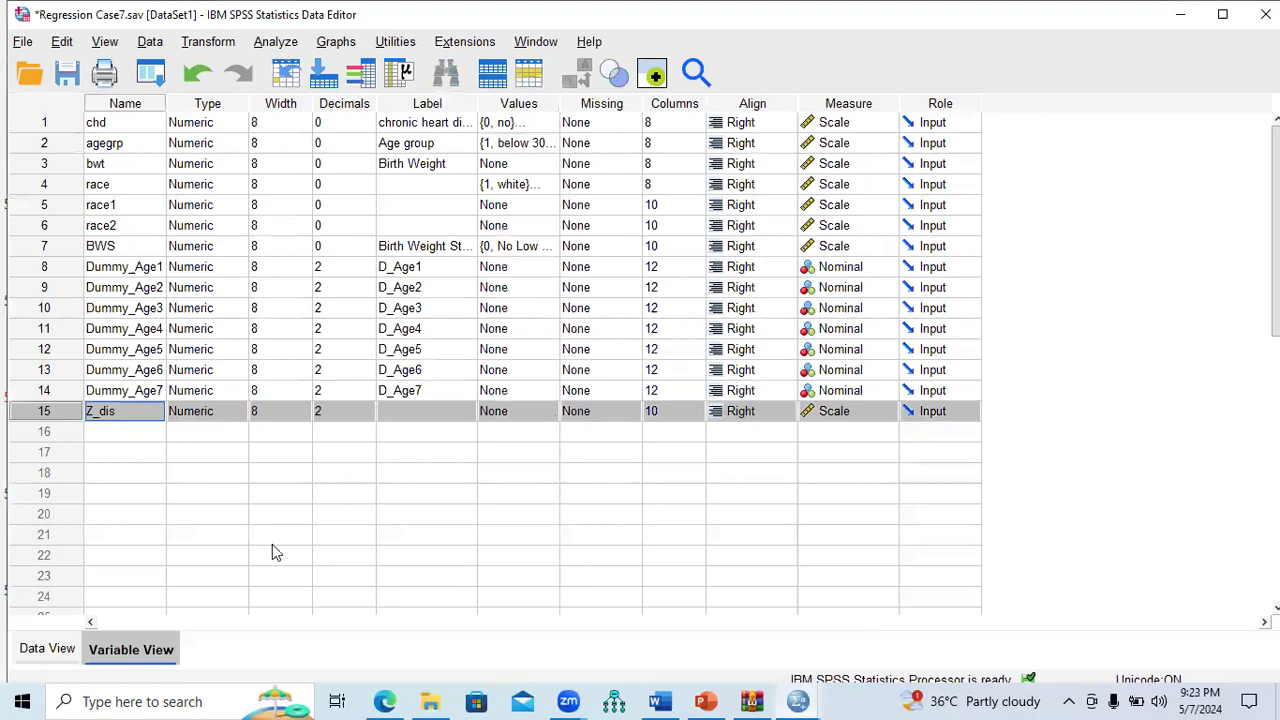
click(47, 649)
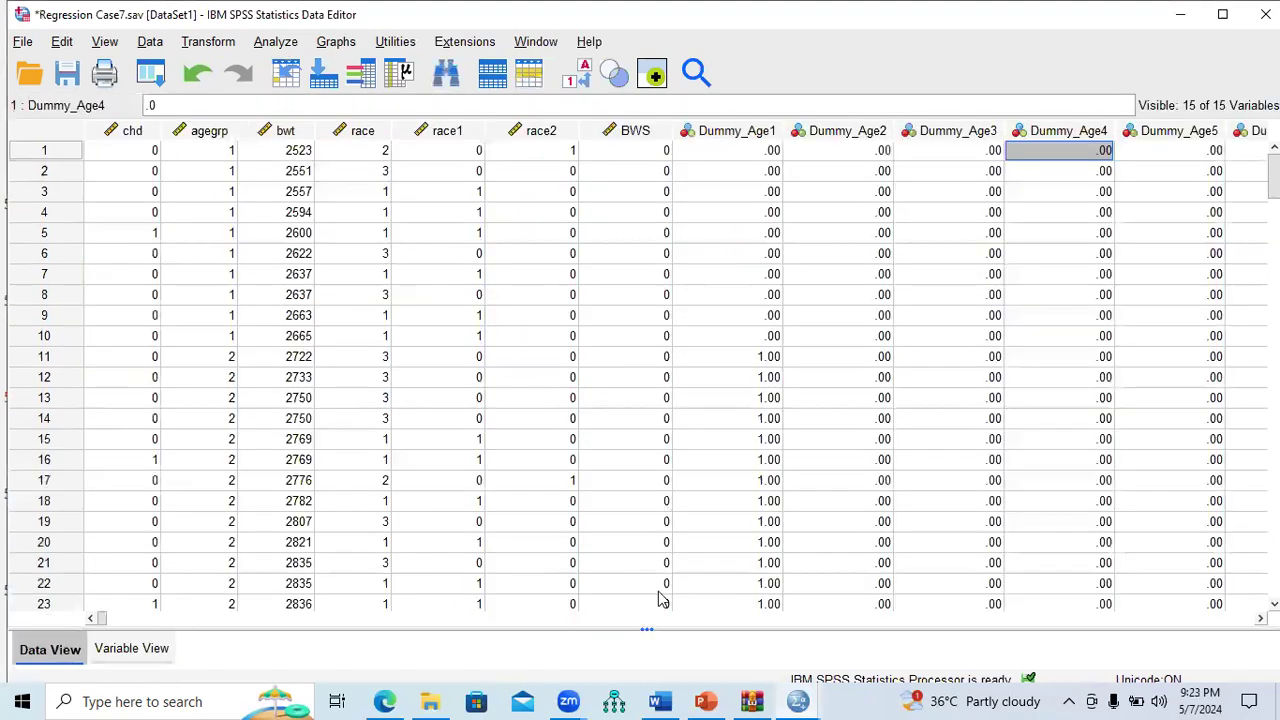
drag(100, 620, 1109, 623)
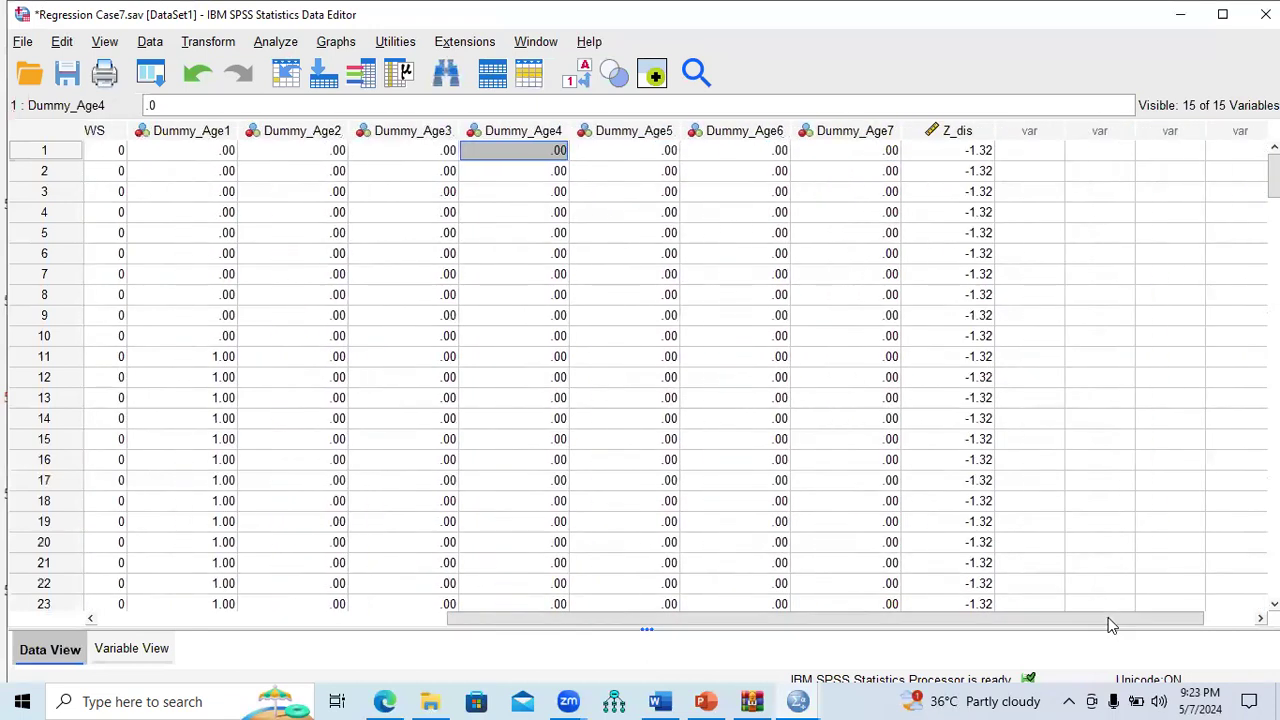
click(958, 131)
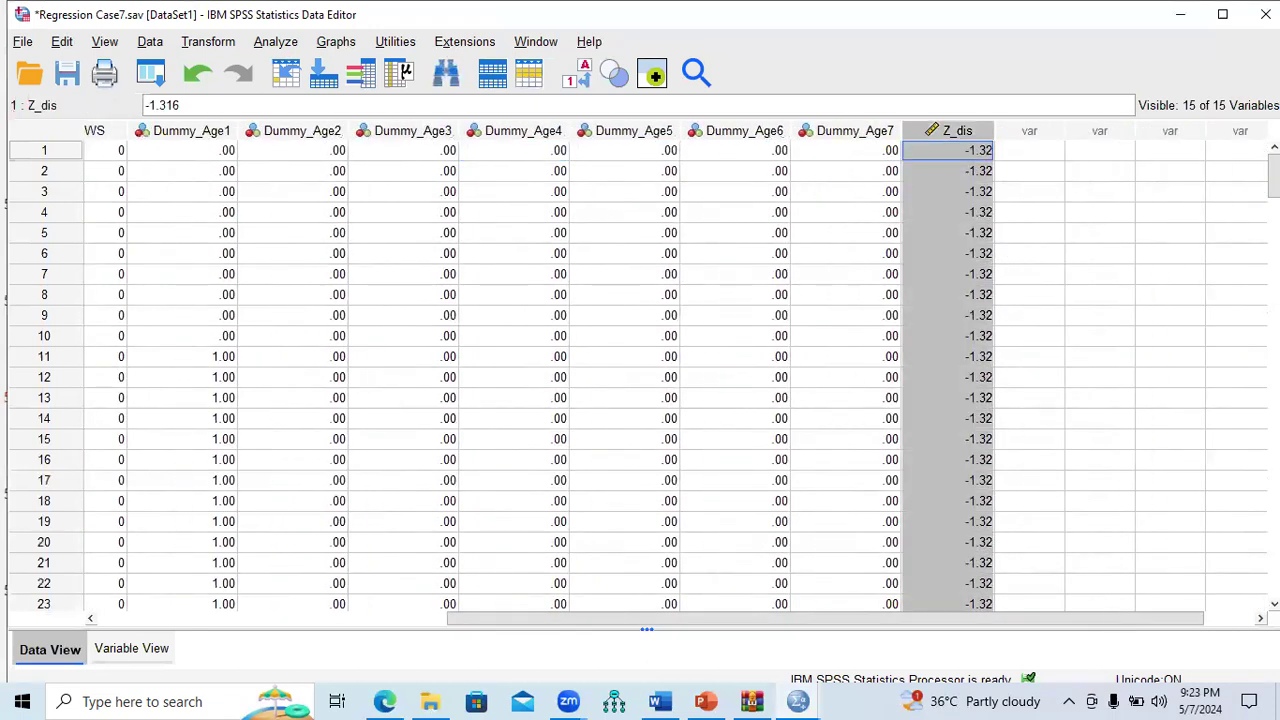
mouse_move(1273, 176)
mouse_down()
mouse_move(1273, 221)
mouse_move(1273, 176)
mouse_up()
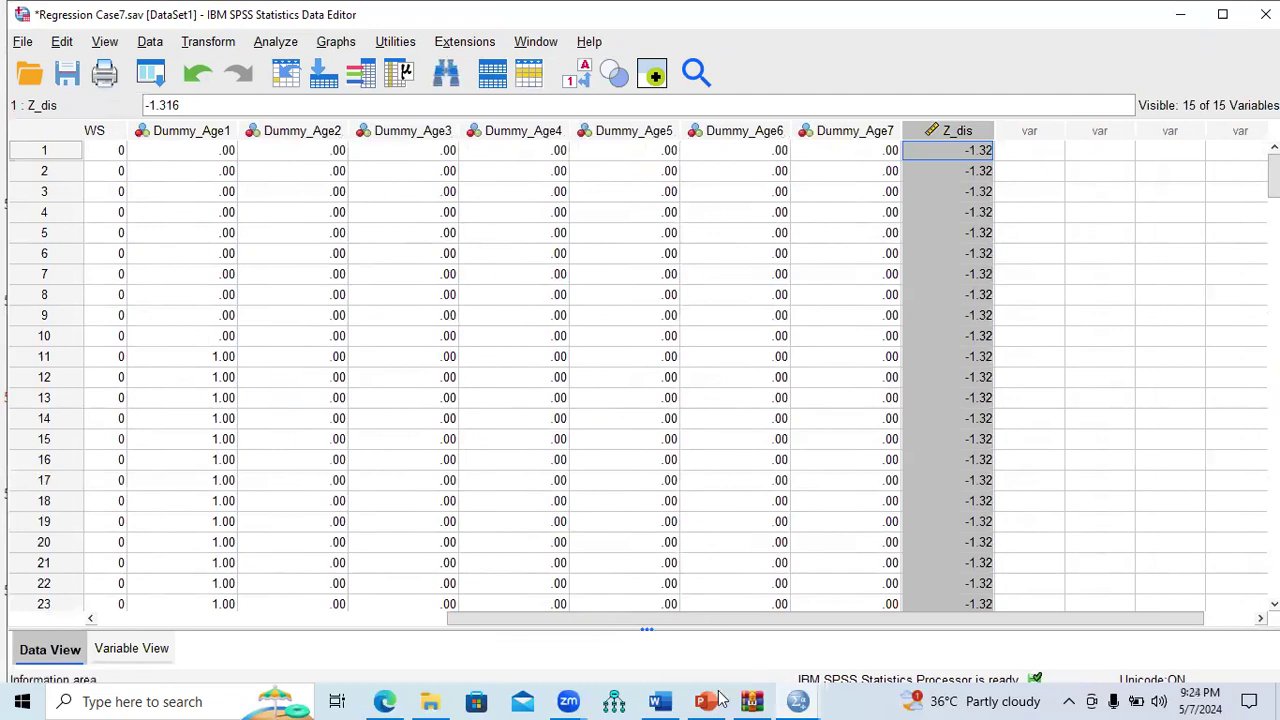
Step: Highlight the Negative Z step on the slide, then return to the SPSS data editor
click(712, 700)
drag(519, 521, 445, 521)
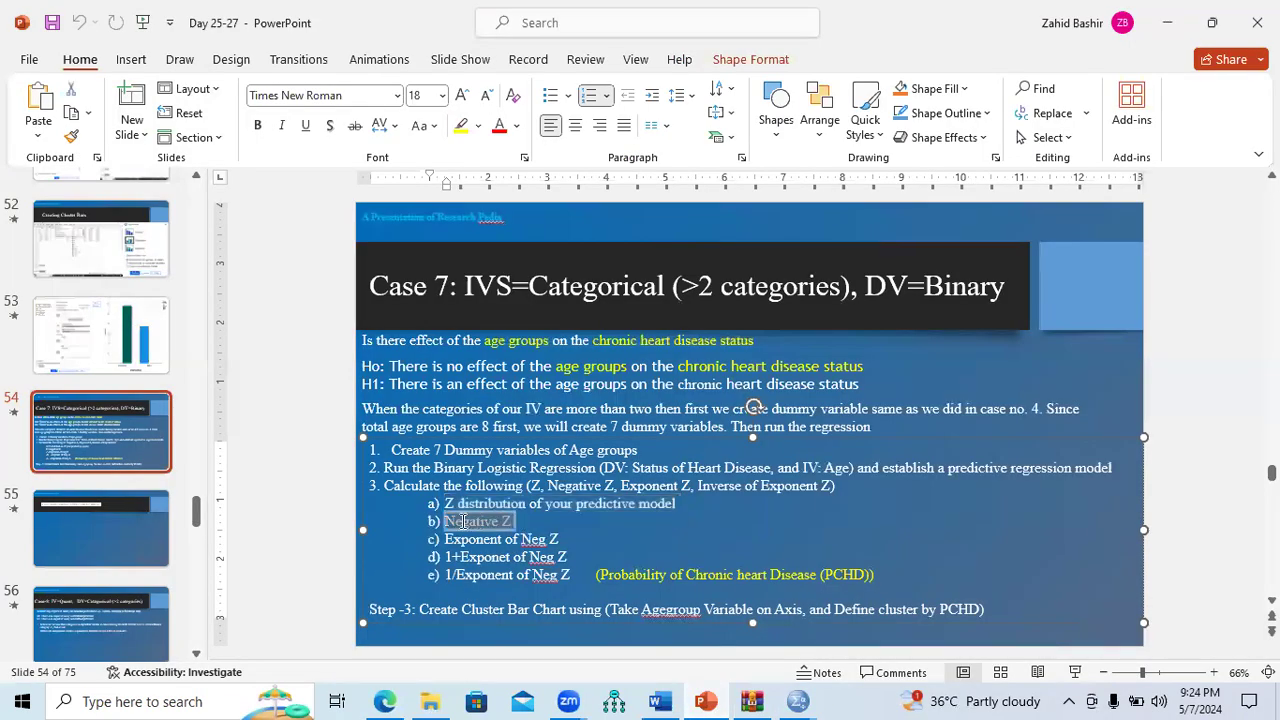
click(797, 699)
click(869, 628)
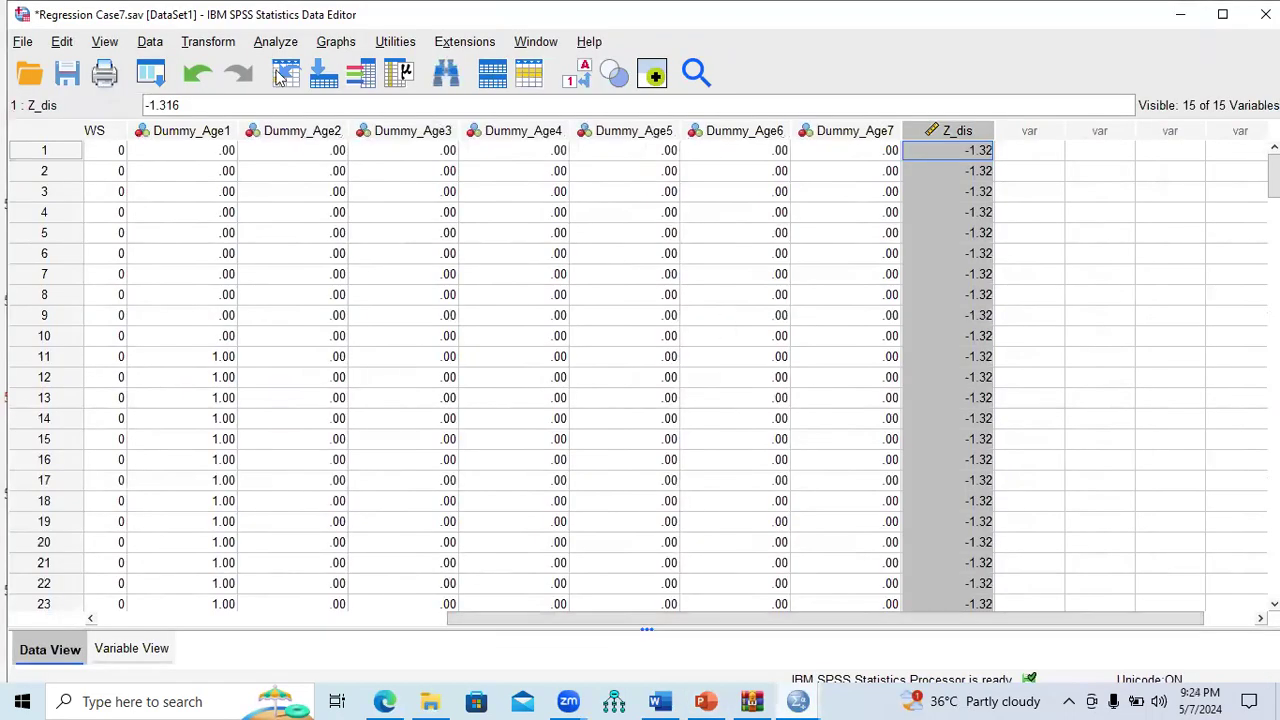
Step: Compute Neg_Zdis as - Z_dis and return to the data grid
click(208, 42)
click(226, 69)
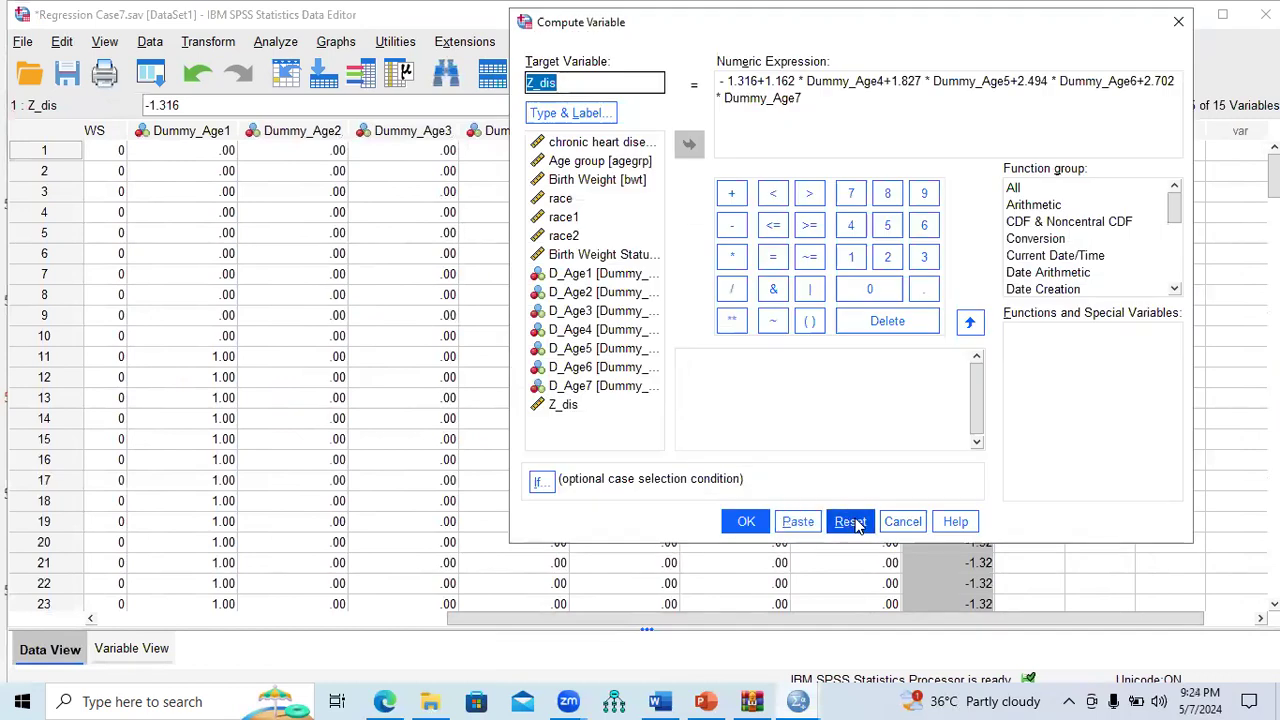
click(850, 521)
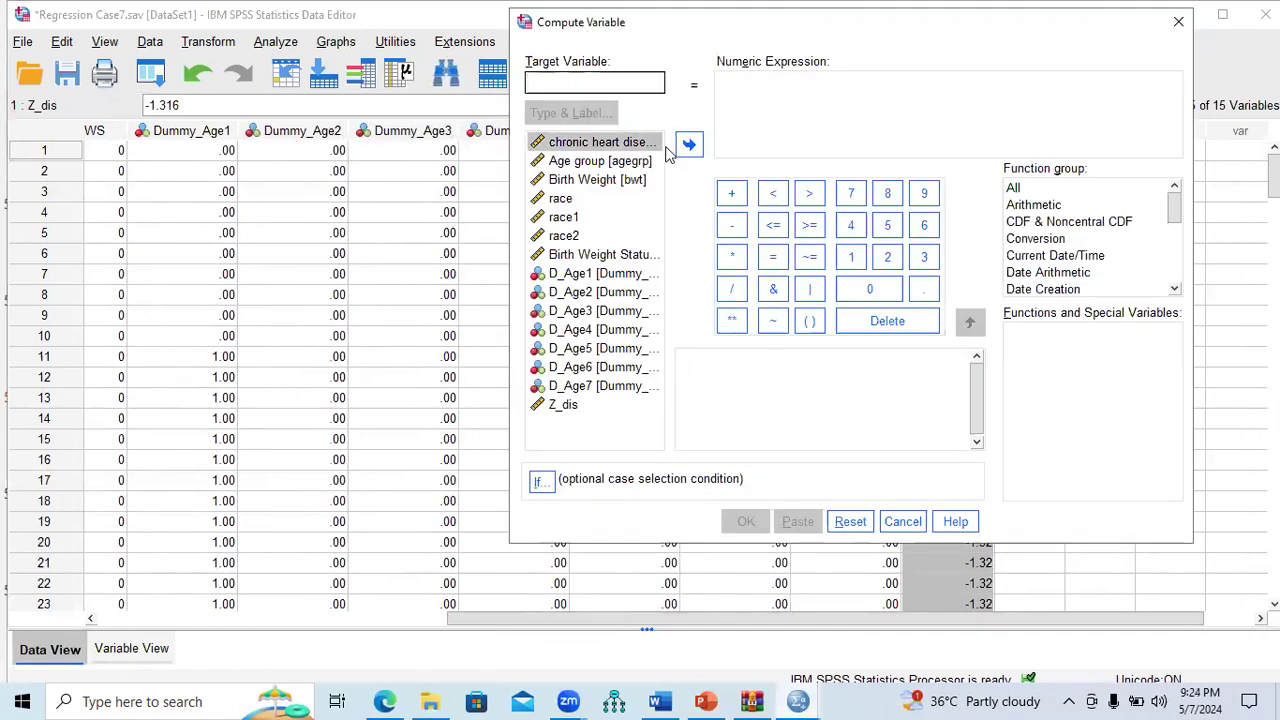
text(Neg_Zdis)
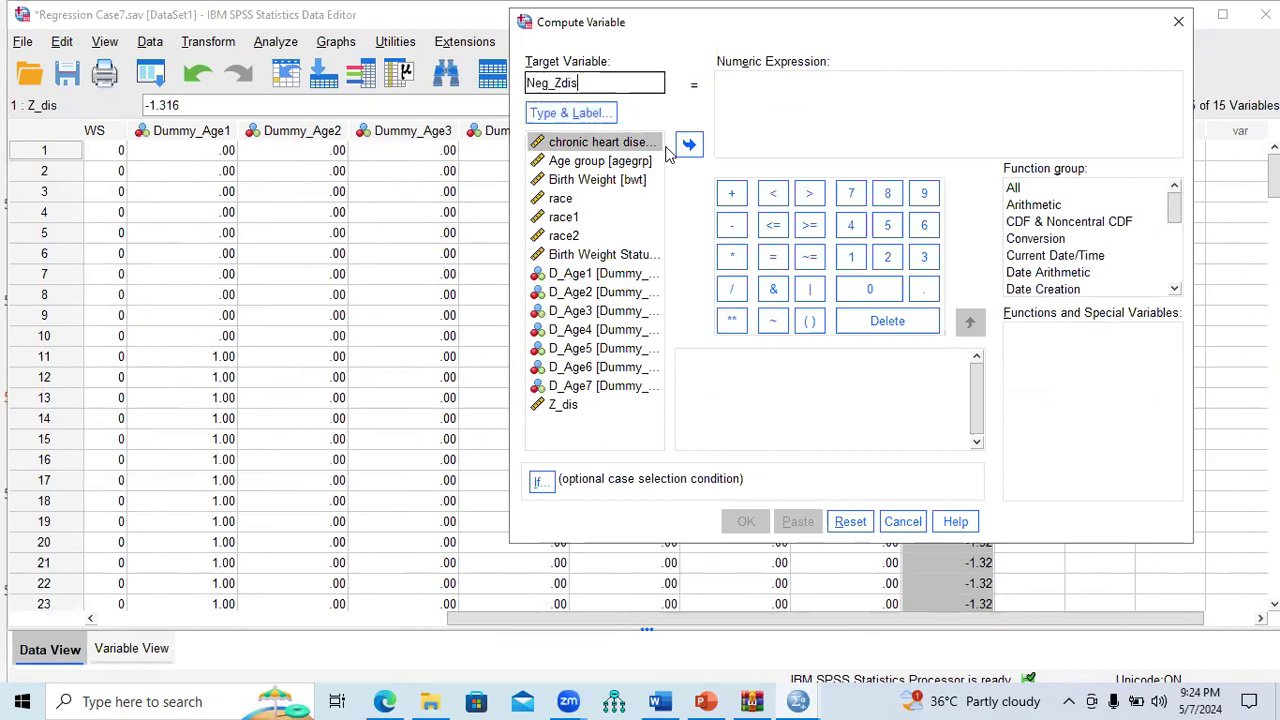
click(766, 91)
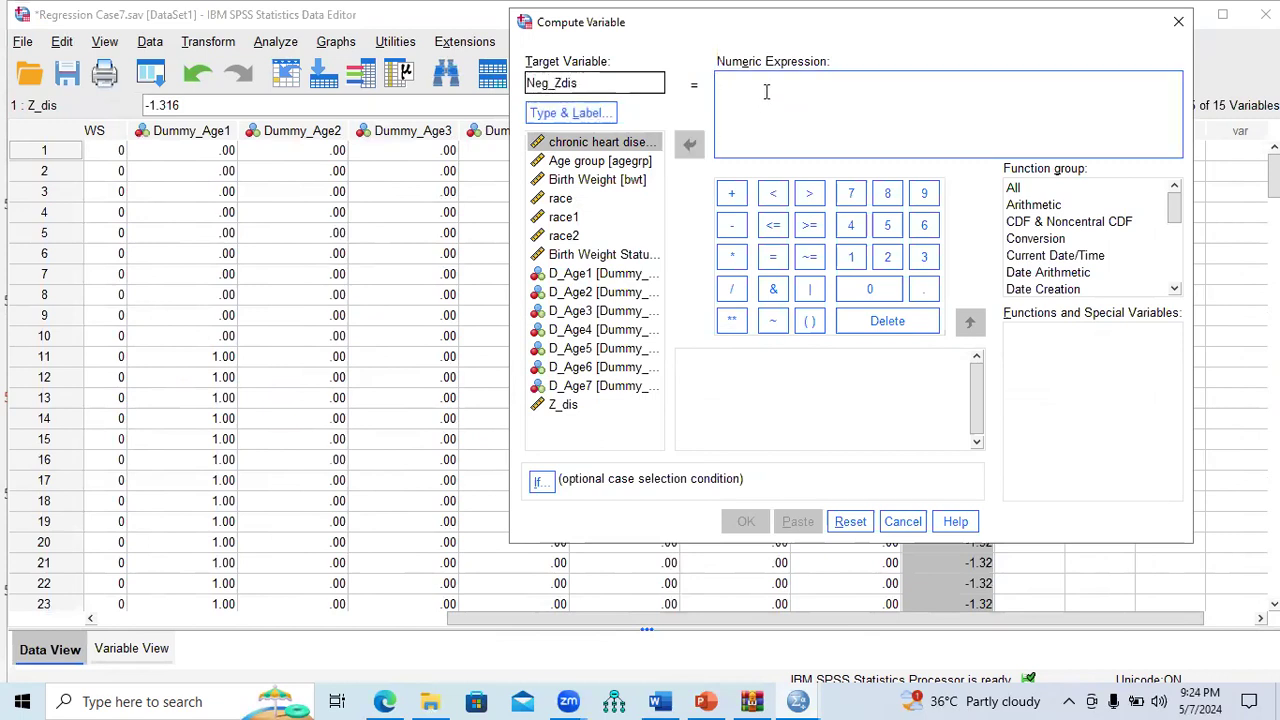
click(742, 235)
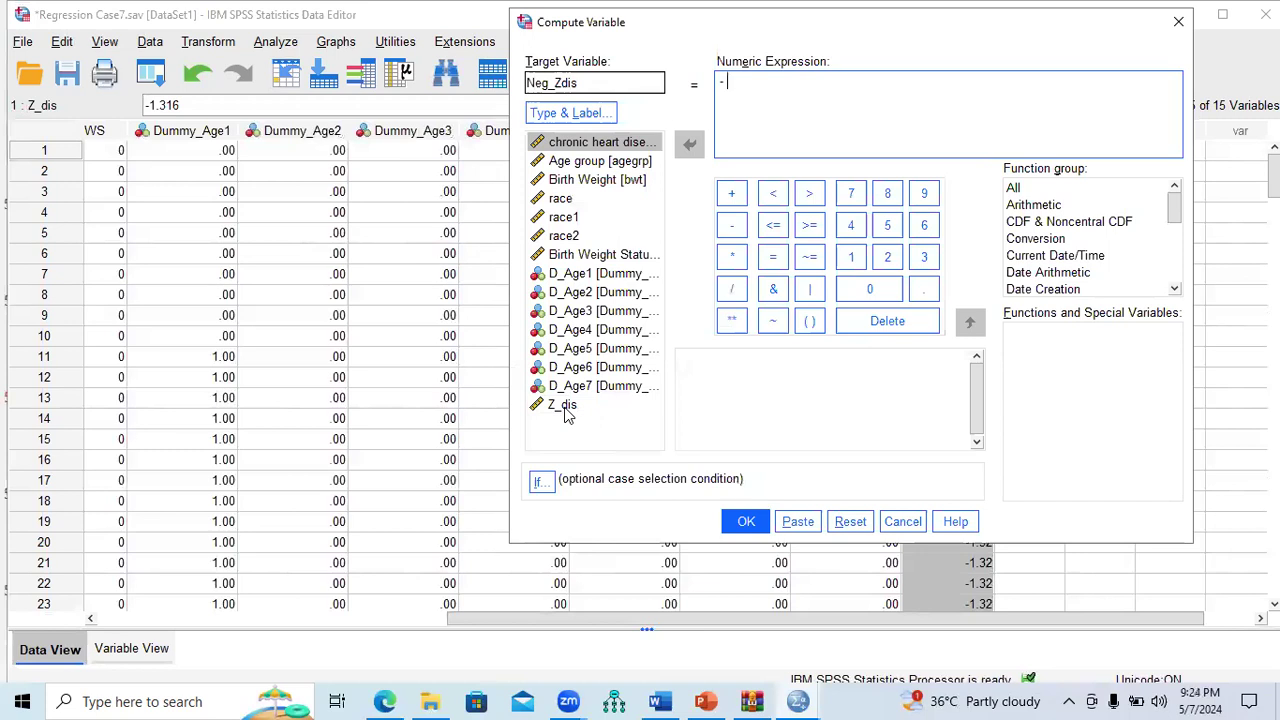
double_click(564, 407)
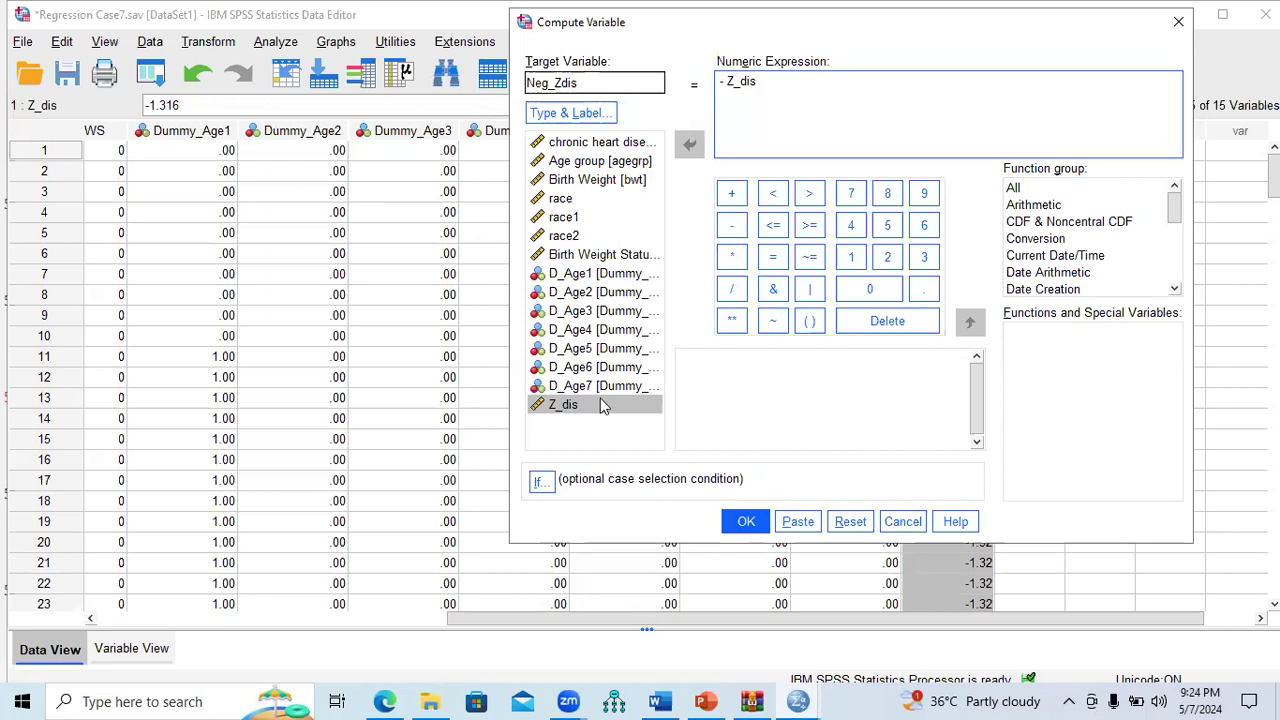
click(738, 528)
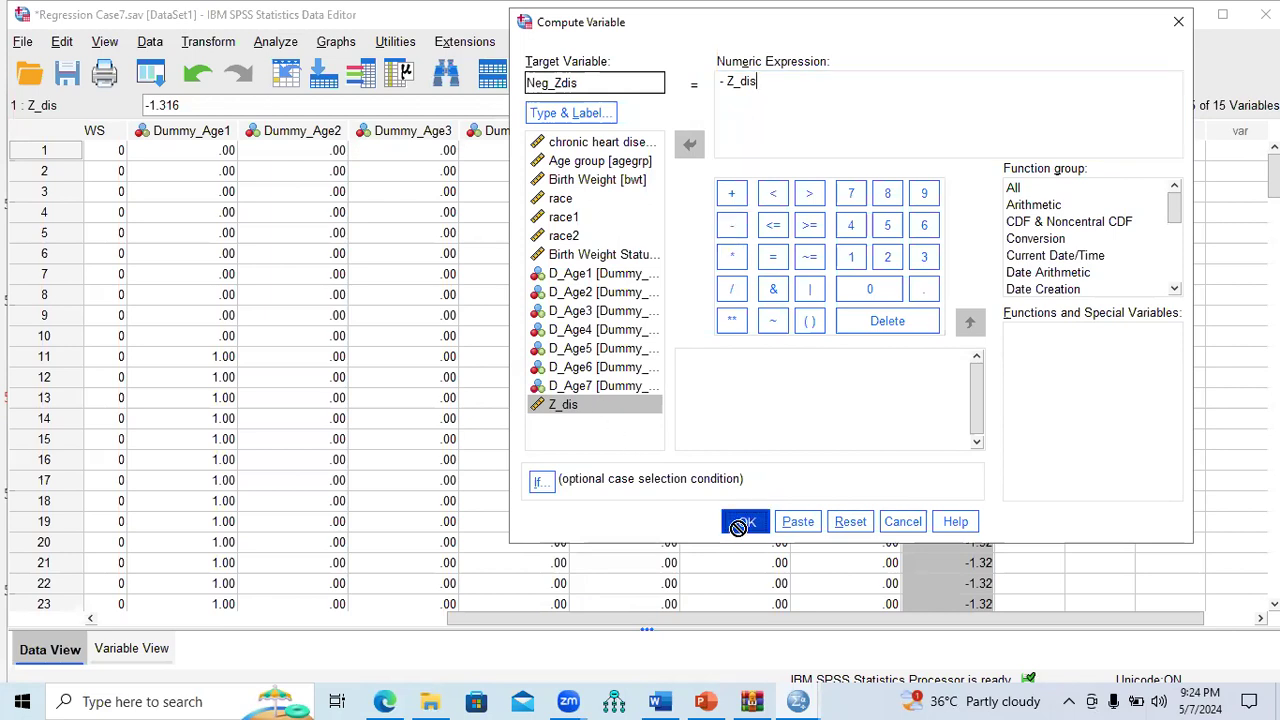
mouse_move(797, 701)
click(850, 656)
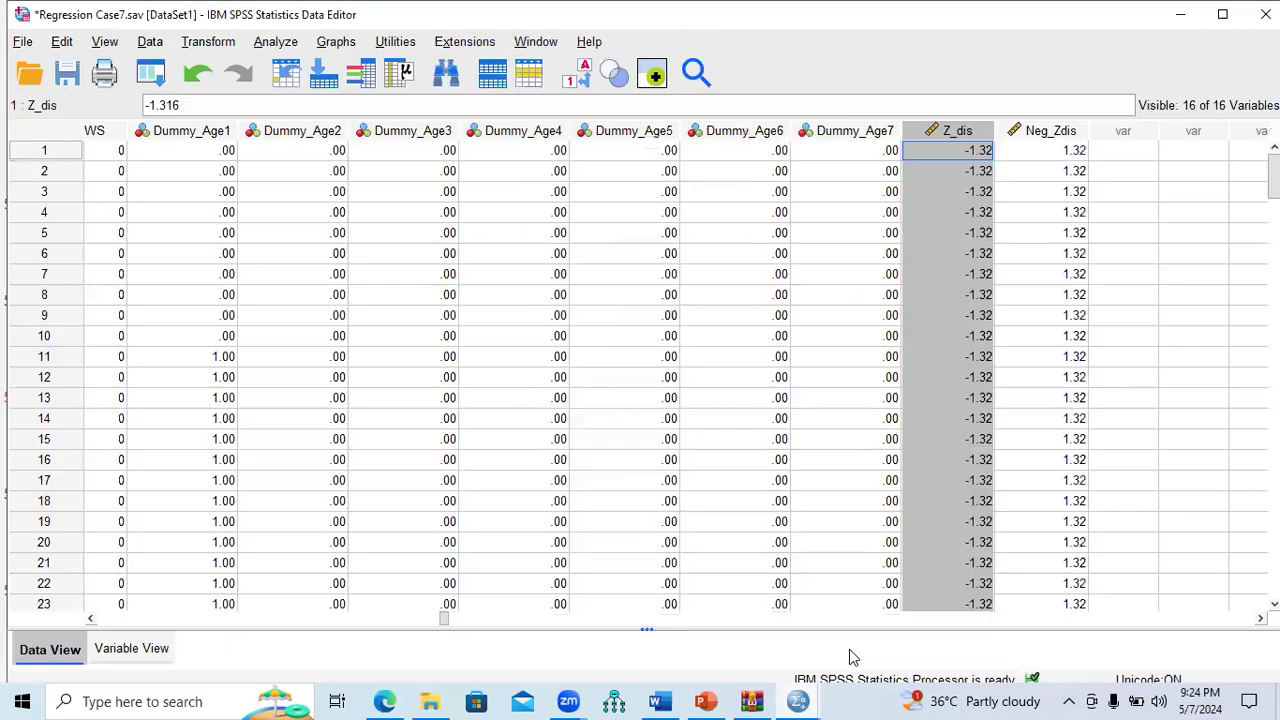
Step: Check the Neg_Zdis values, mark the Exponent of Neg Z step, and reopen Compute Variable
click(1079, 133)
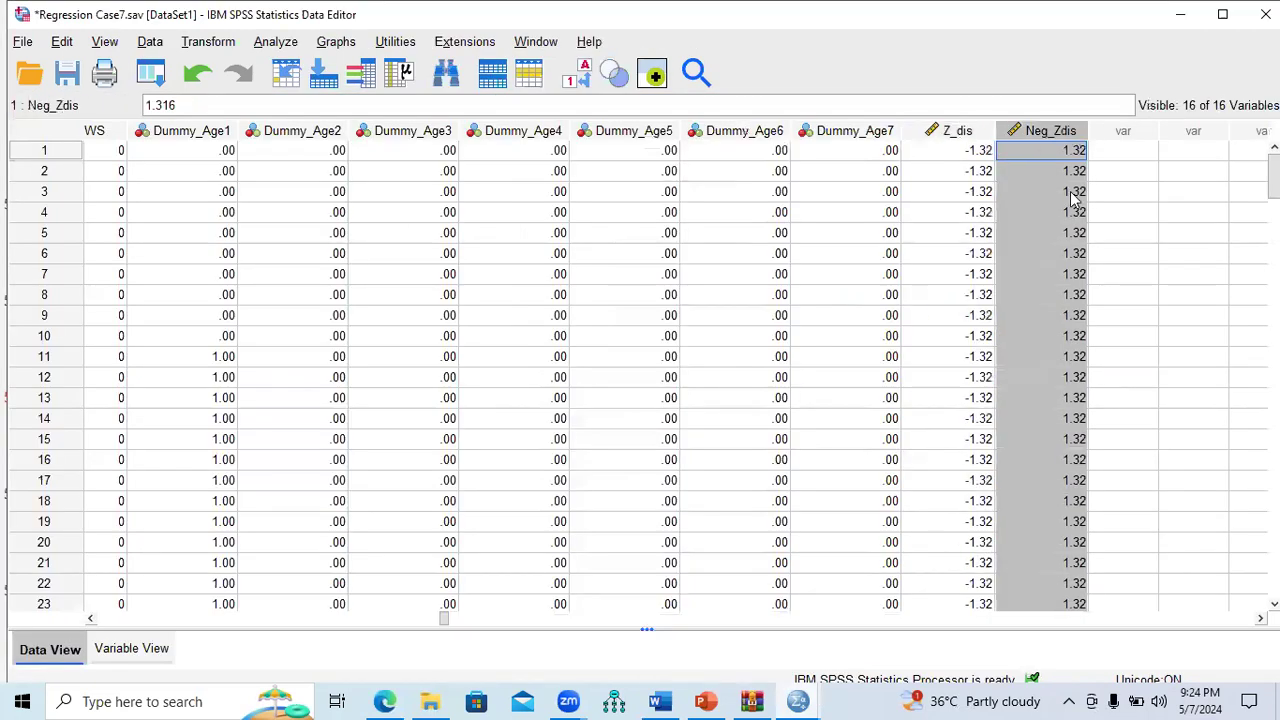
click(712, 700)
drag(566, 541, 444, 540)
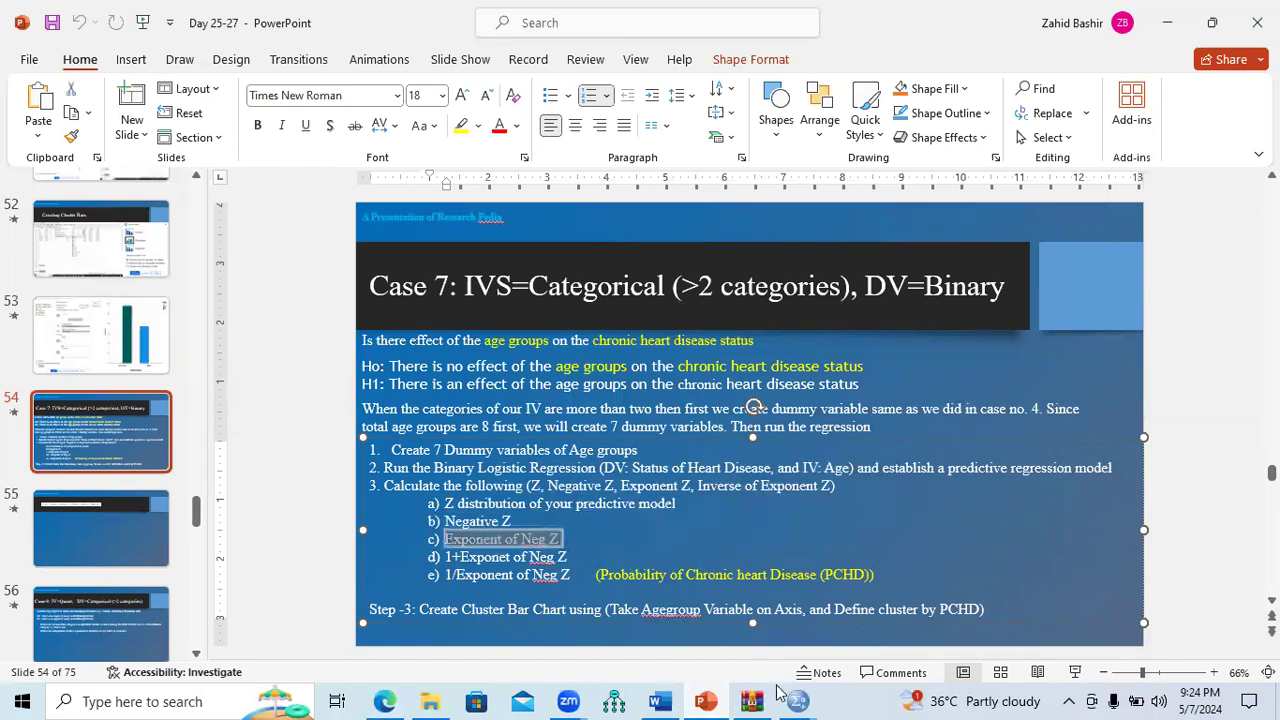
mouse_move(797, 700)
click(880, 610)
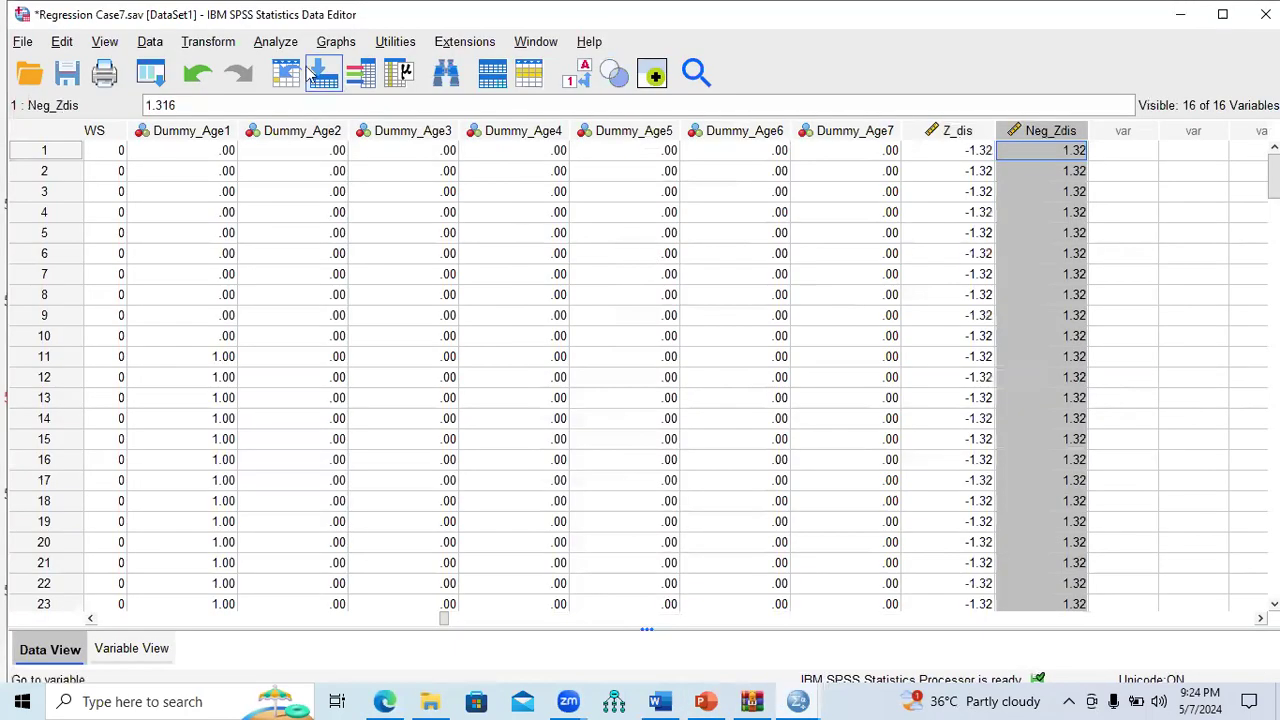
click(208, 41)
click(215, 66)
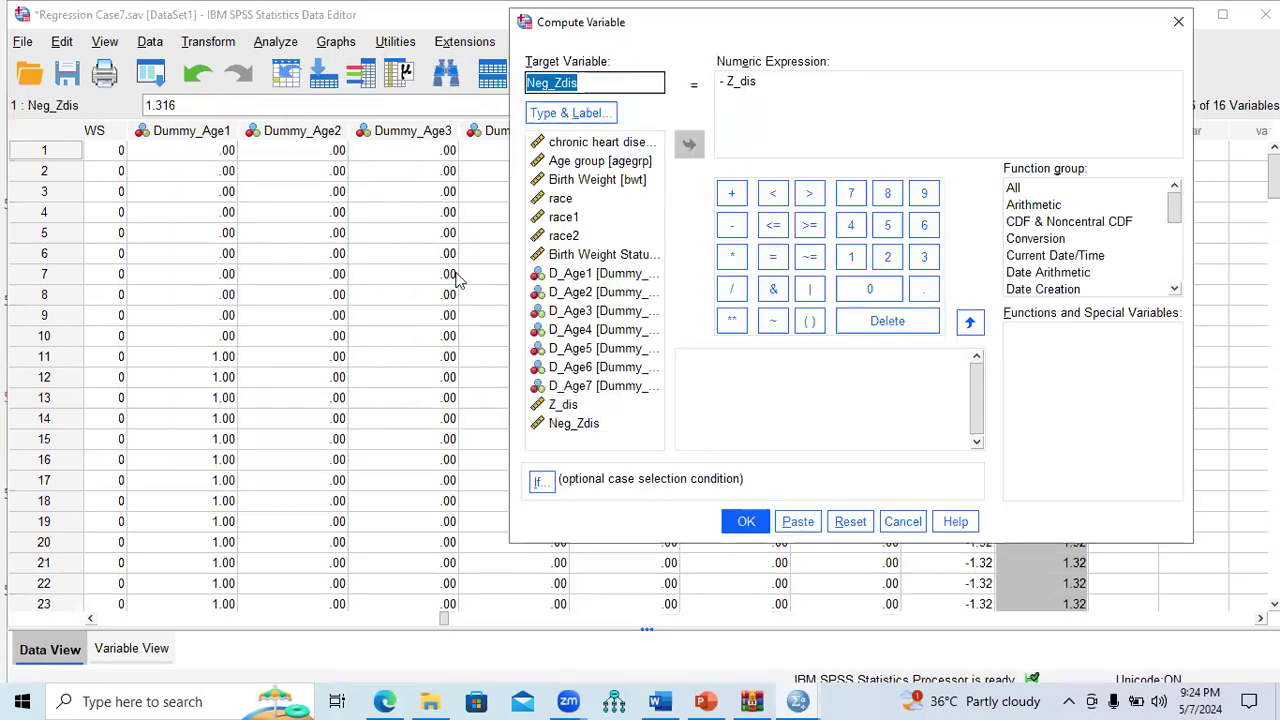
Step: Reset the dialog and compute Exp_NegZ = EXP(Neg_Zdis)
click(850, 521)
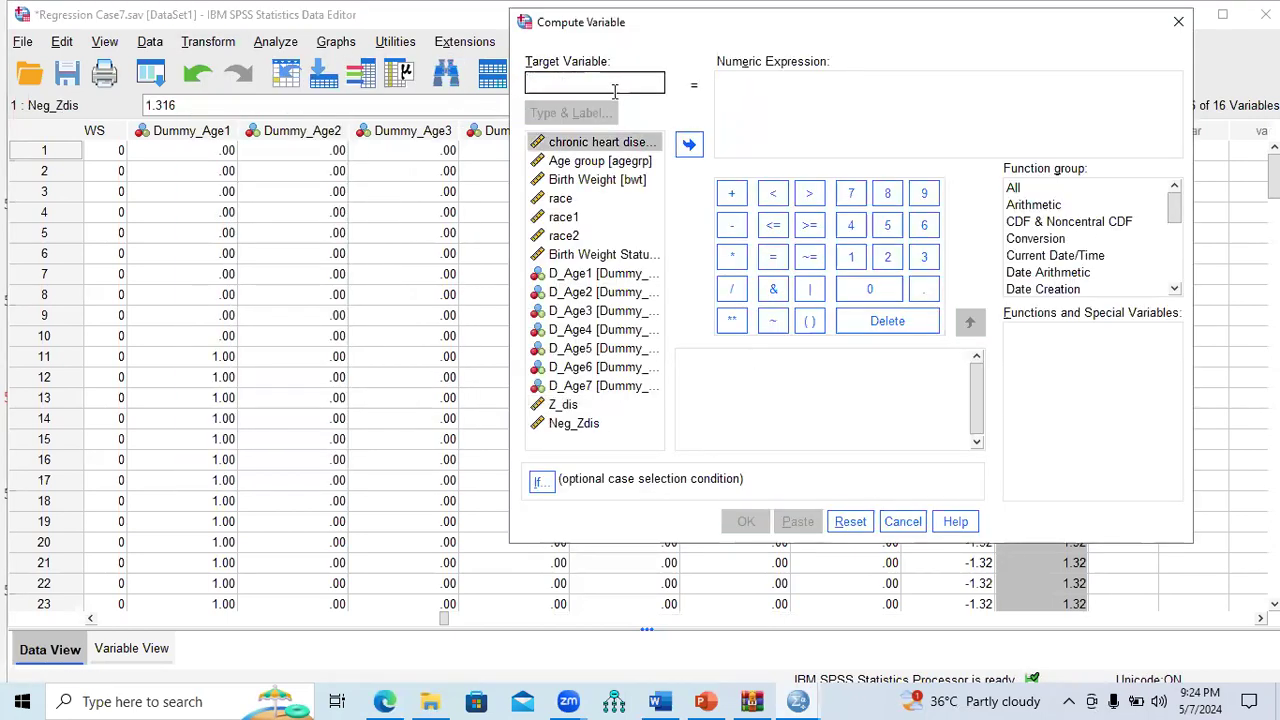
text(Exp_NegZ)
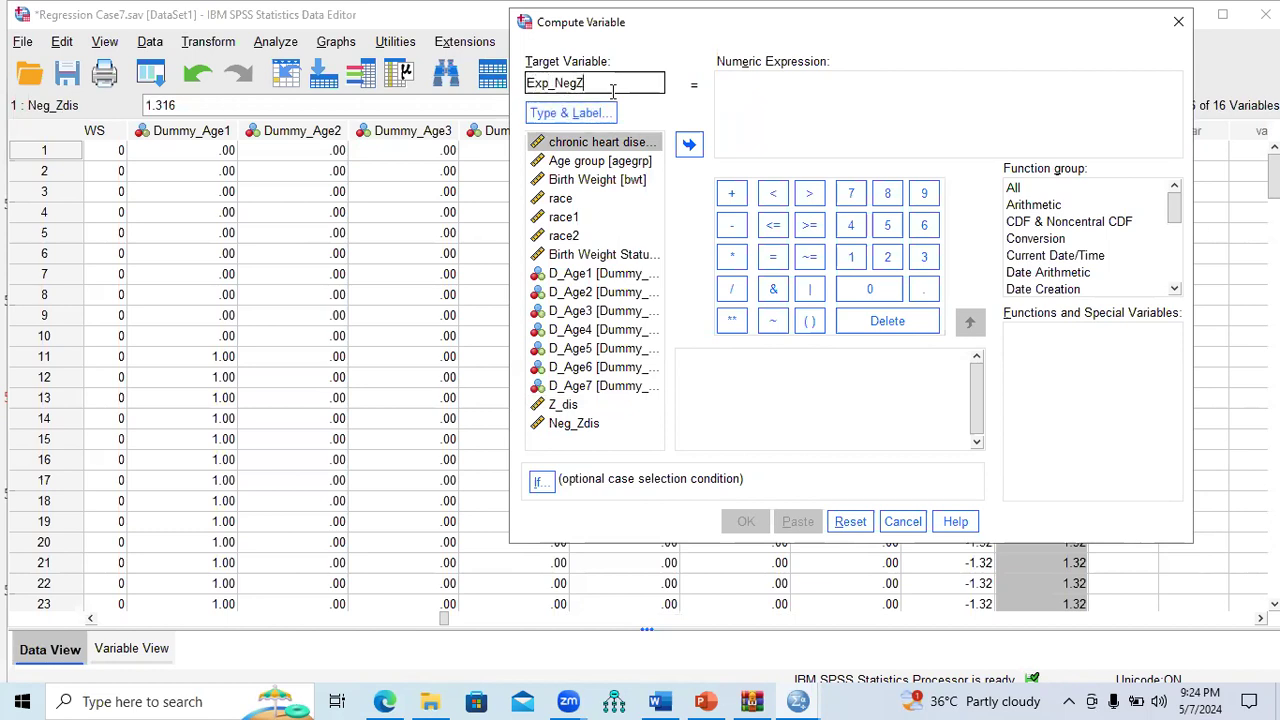
click(747, 84)
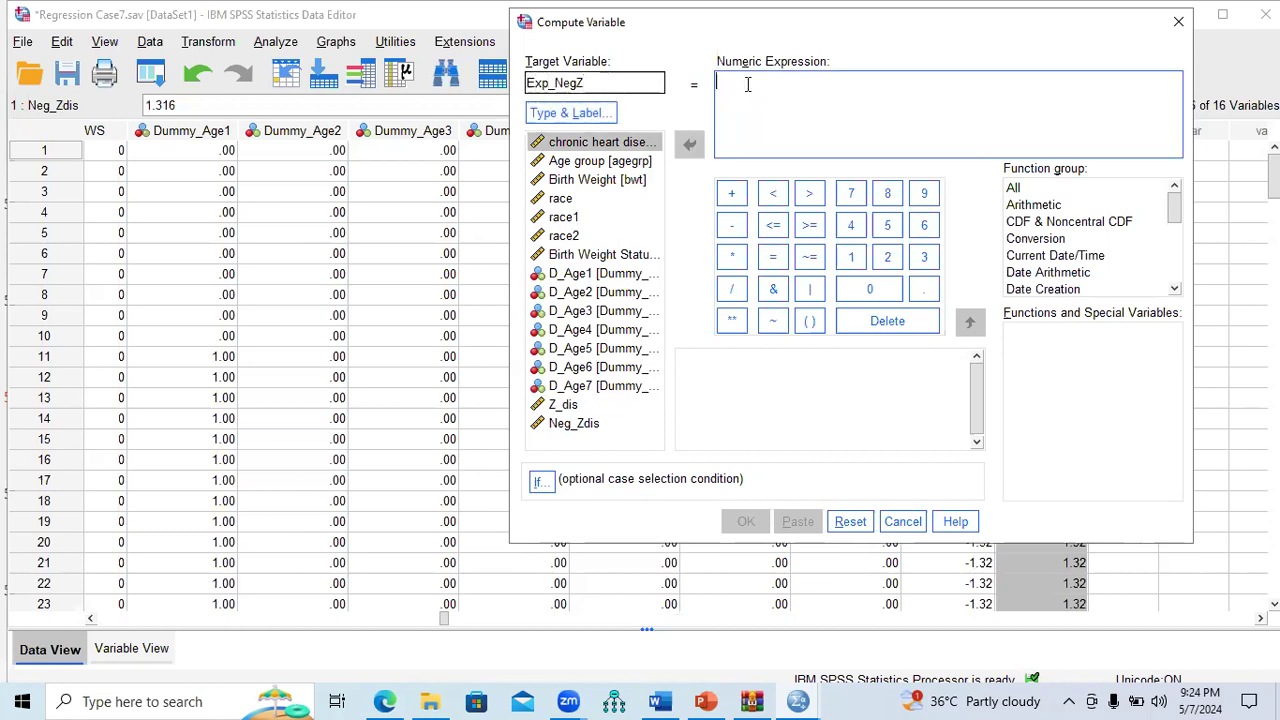
text(EXP()
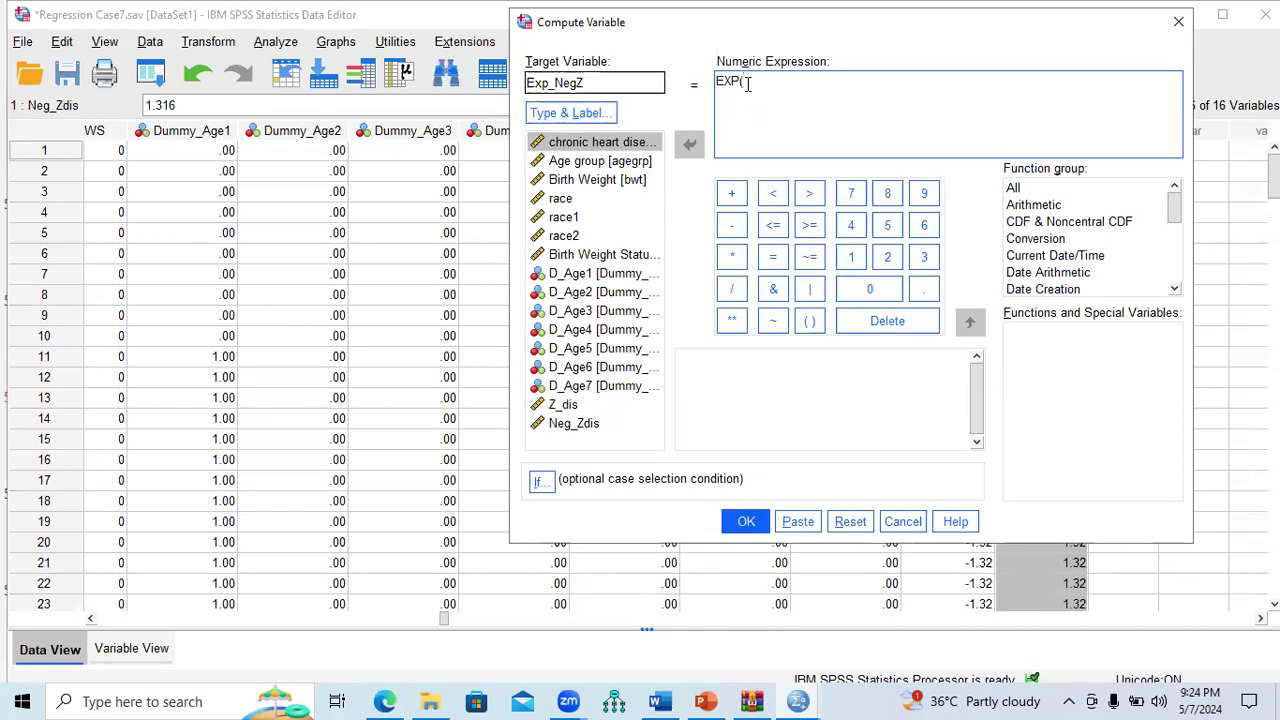
double_click(590, 424)
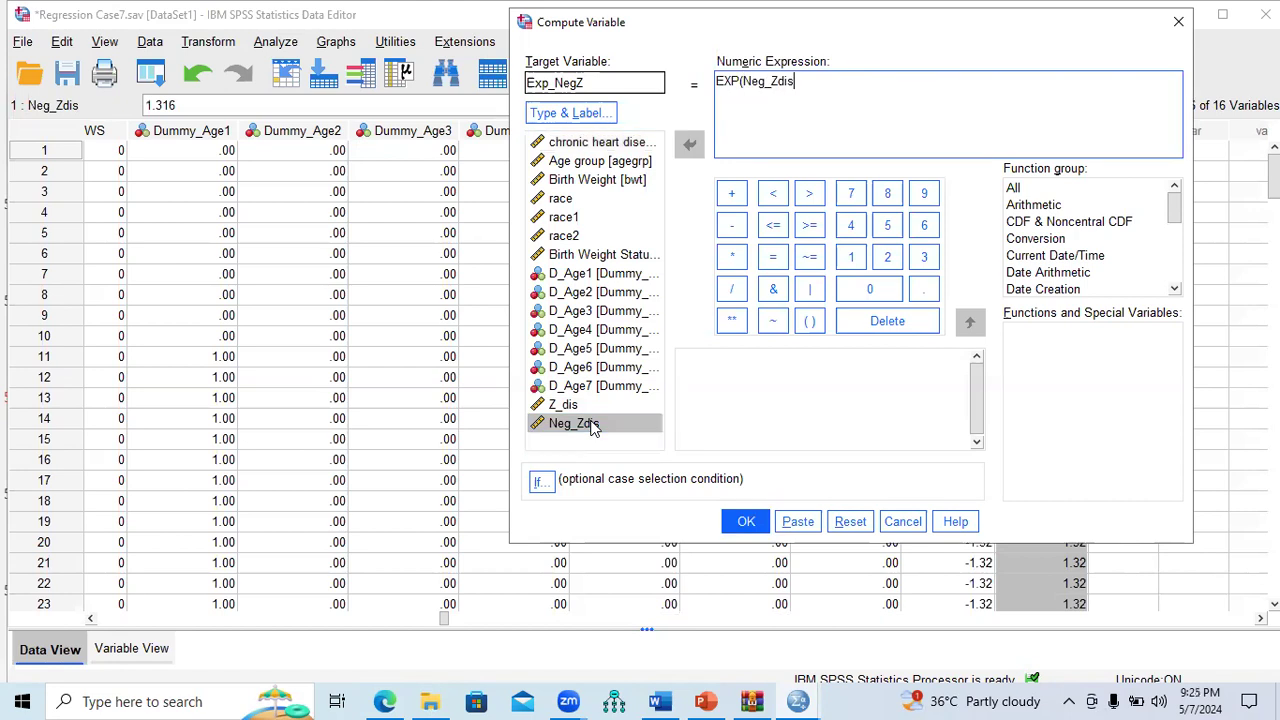
click(752, 524)
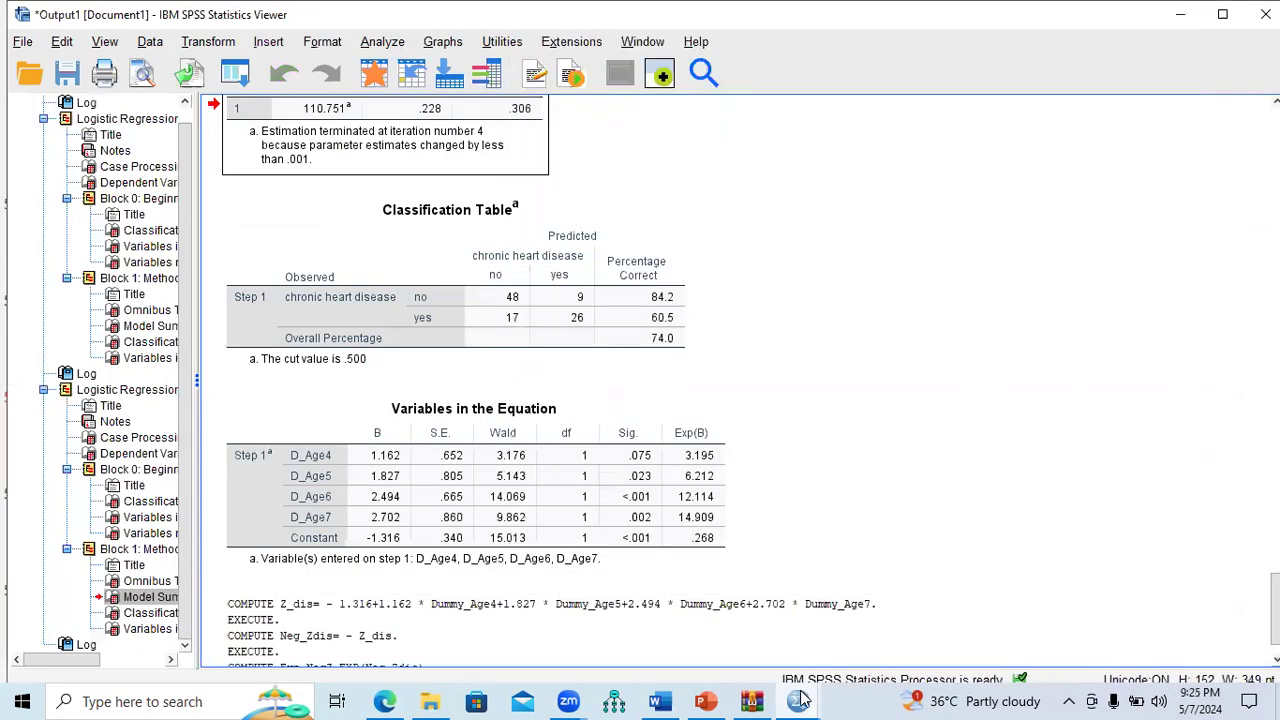
Step: Confirm Exp_NegZ reads 3.73, and mark step d, one plus Exponent of Neg Z, on the slide
mouse_move(797, 701)
click(855, 625)
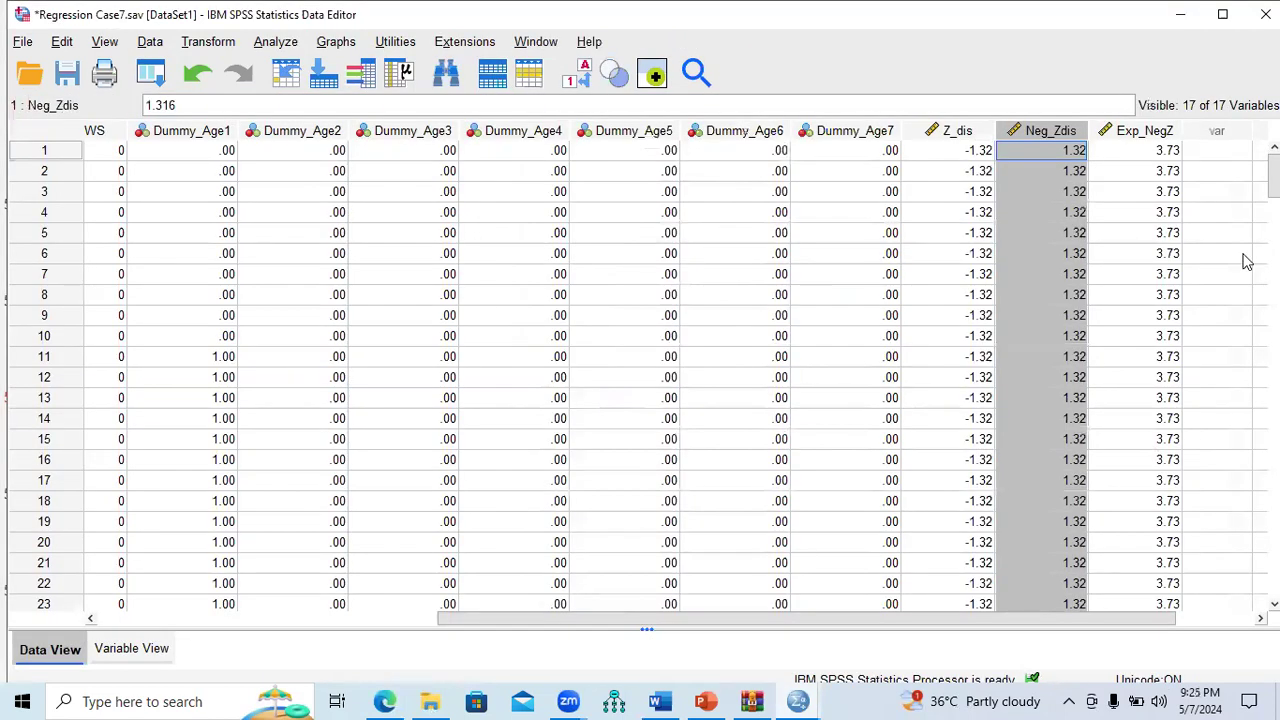
click(1159, 136)
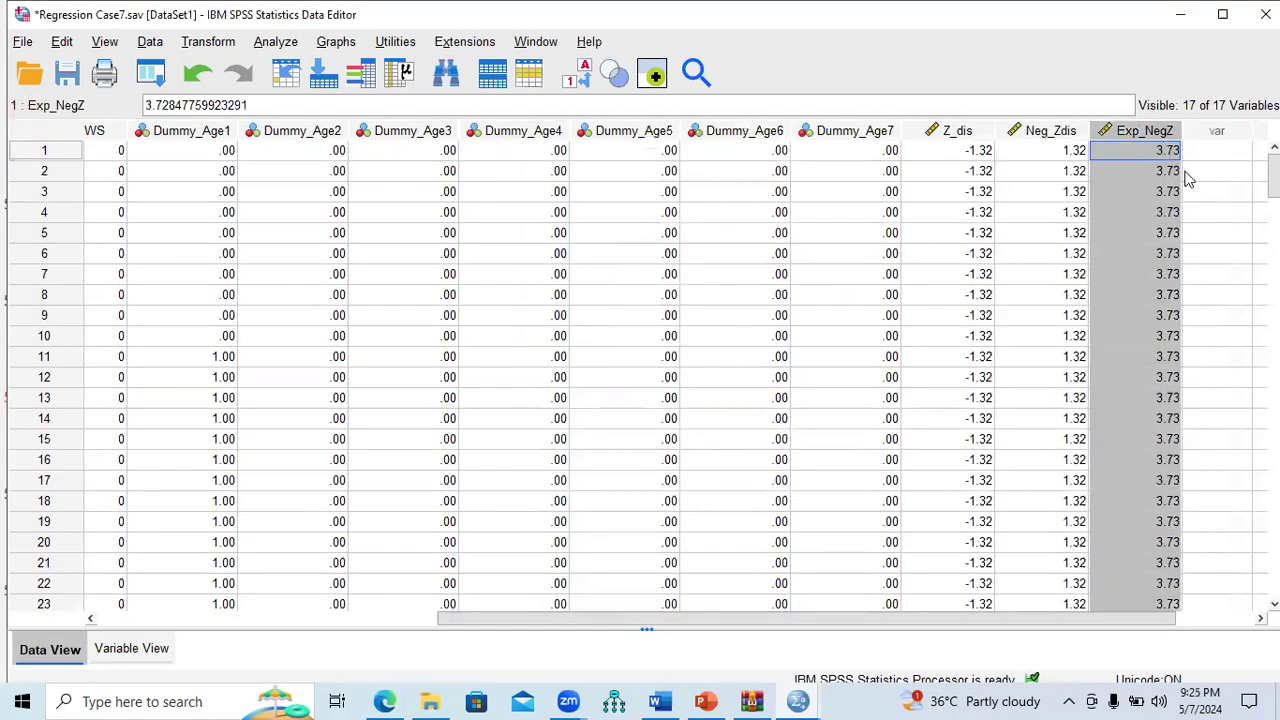
click(708, 700)
drag(578, 557, 449, 562)
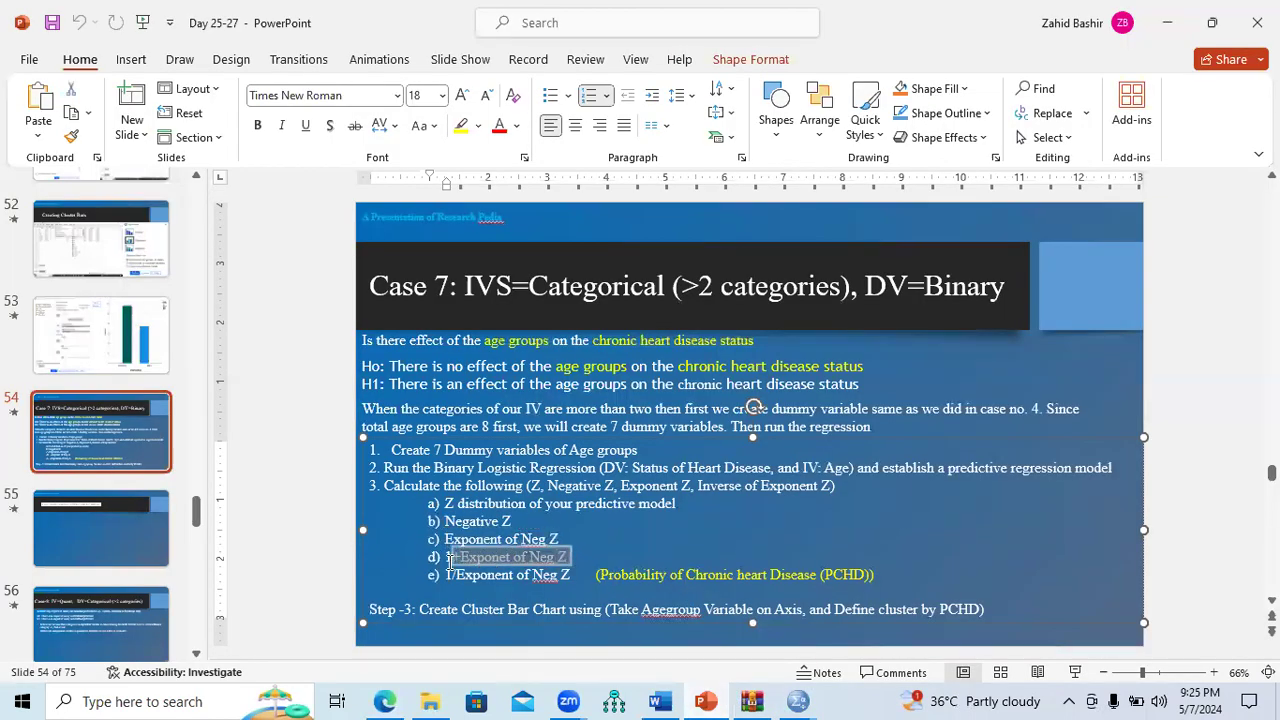
mouse_move(797, 701)
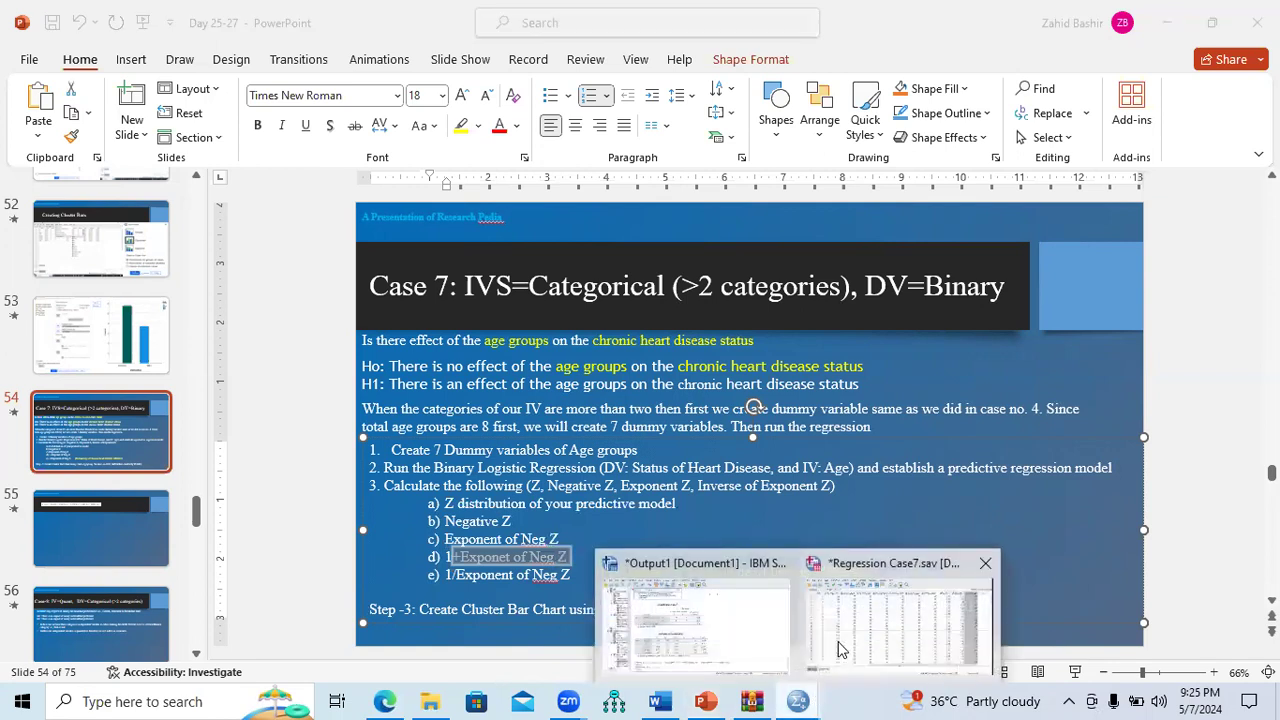
click(912, 615)
click(212, 43)
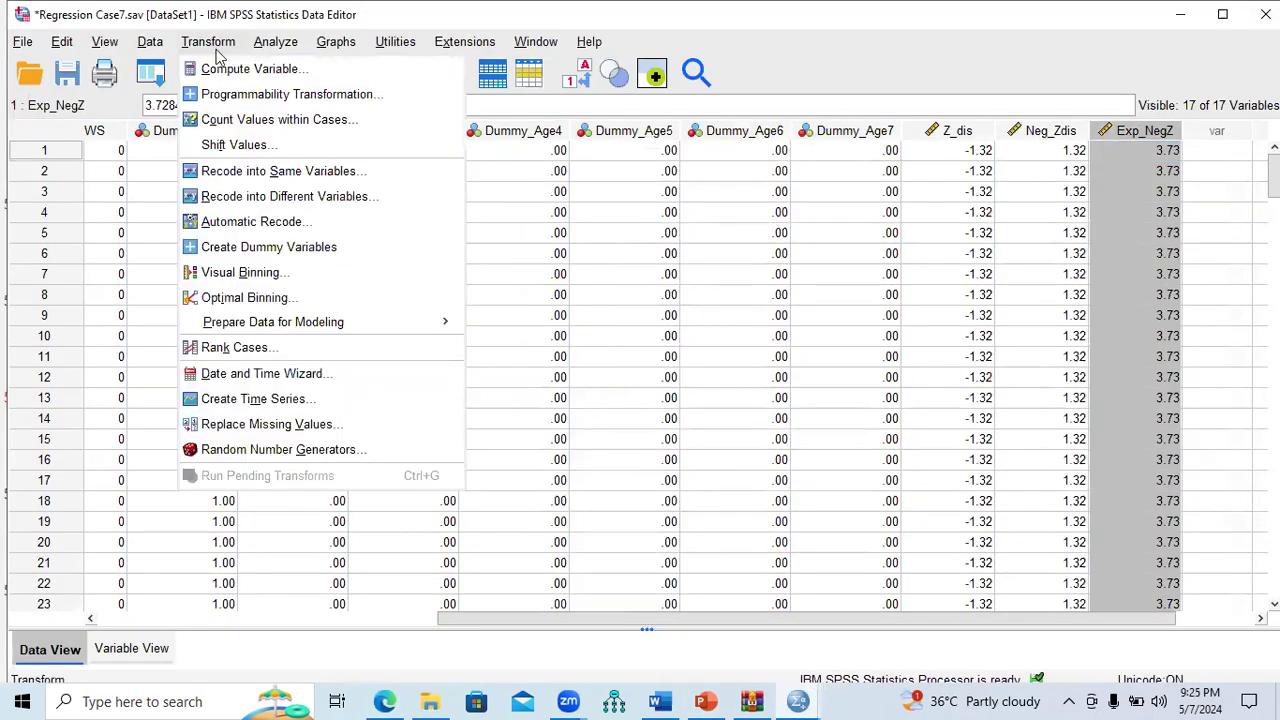
Step: Reset Compute Variable and compute One_ExpNegZ = 1 + Exp_NegZ
click(228, 70)
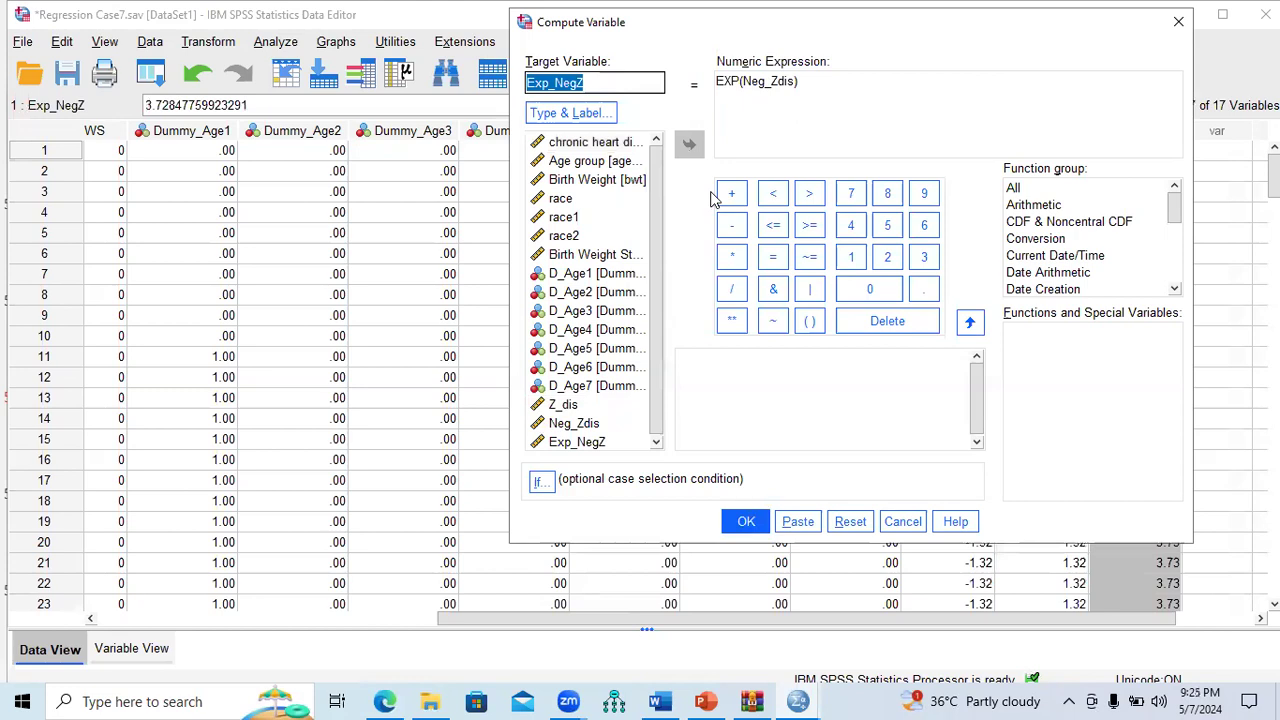
click(850, 521)
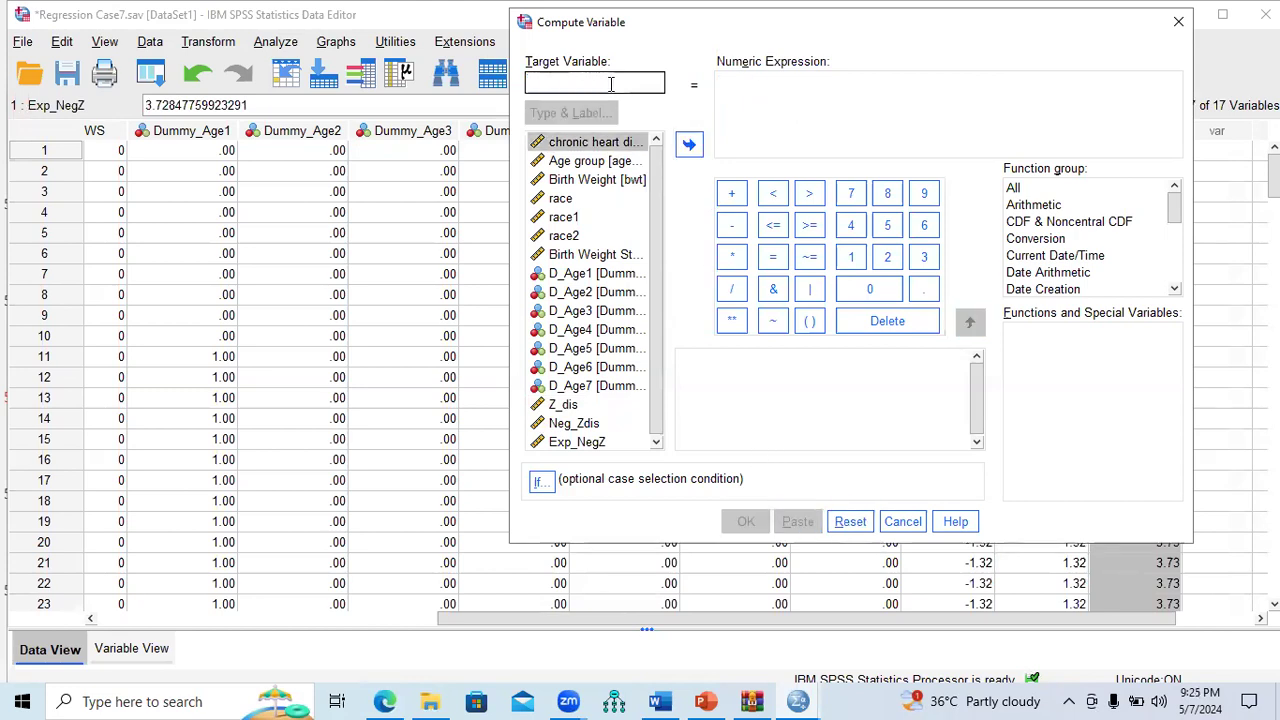
text(One)
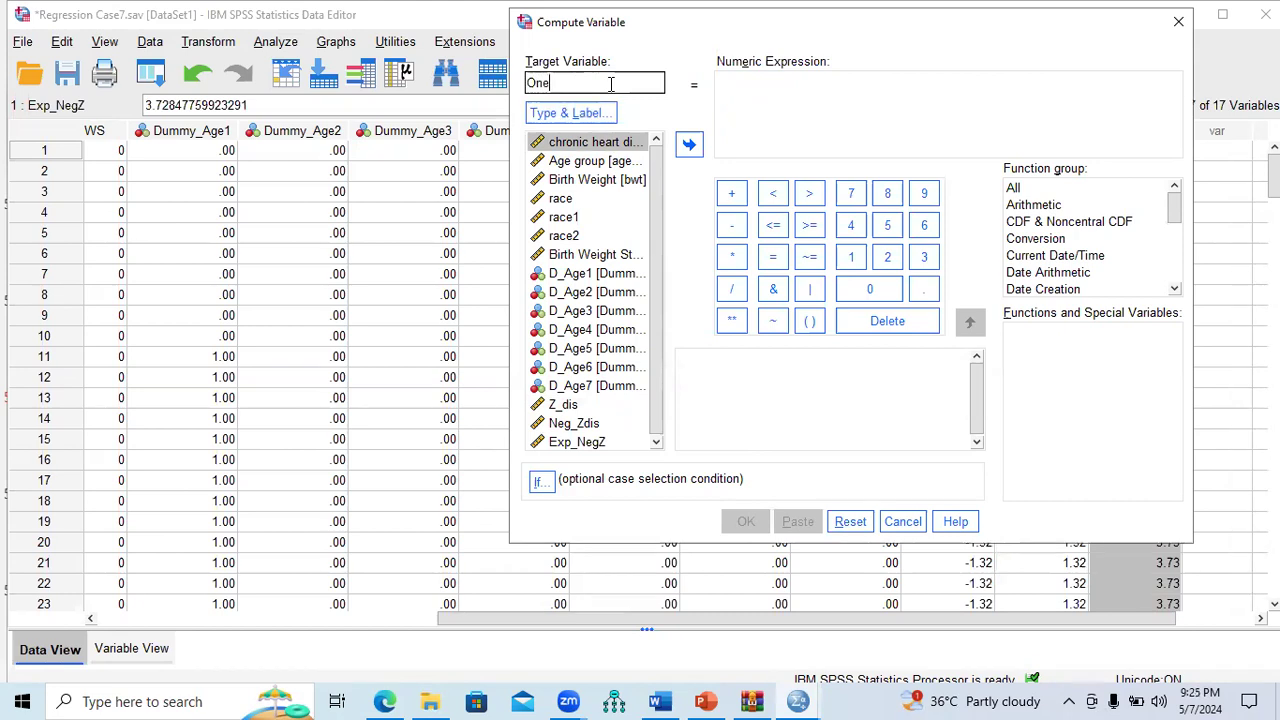
text(_E)
click(735, 86)
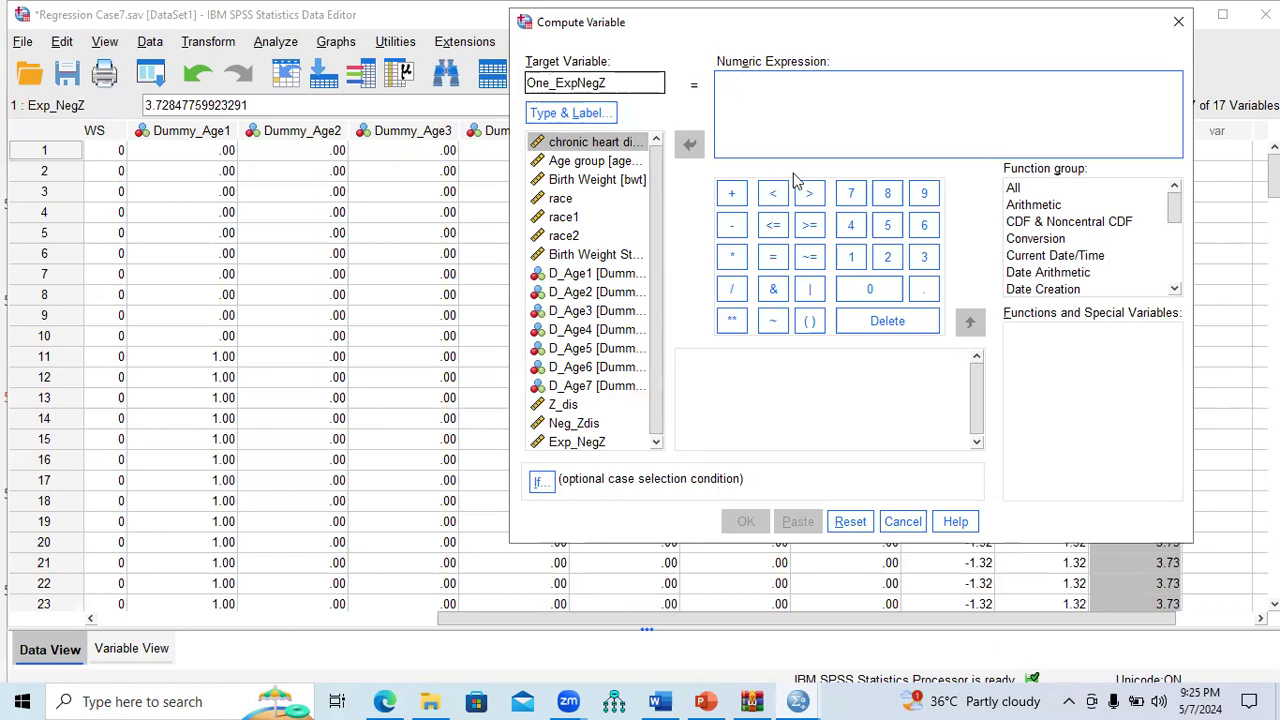
click(851, 259)
click(733, 195)
click(657, 443)
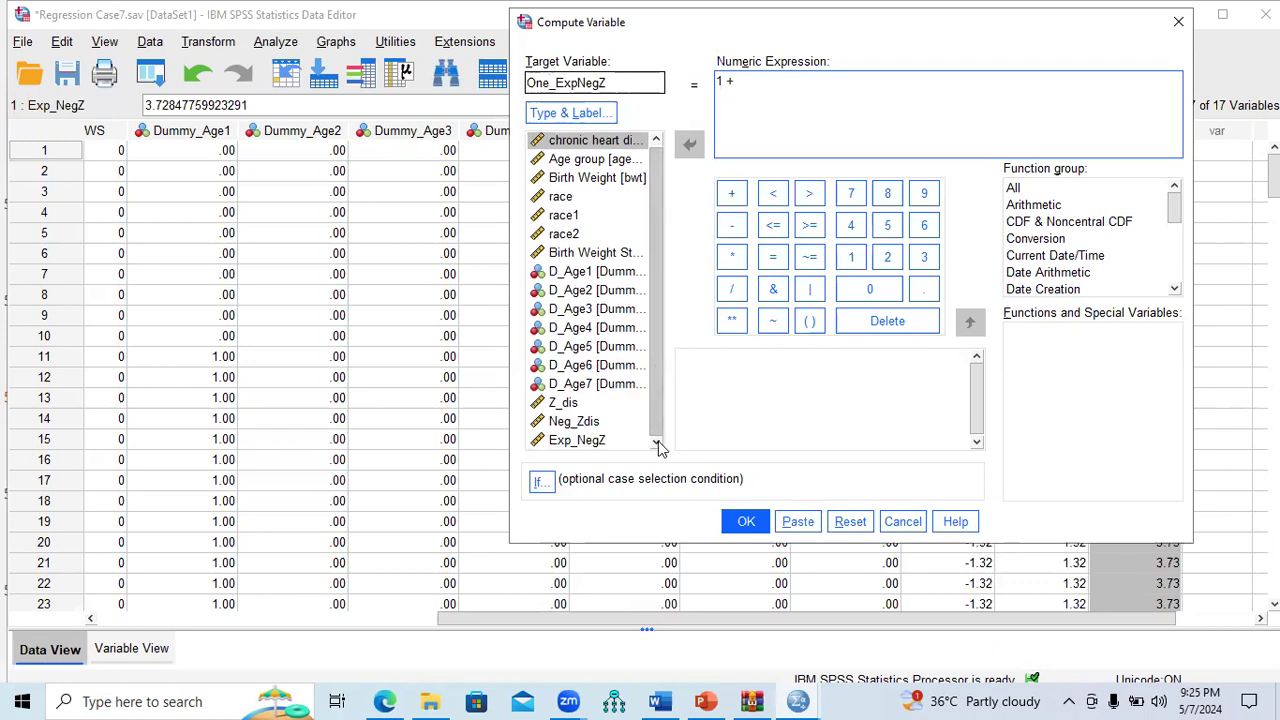
double_click(598, 445)
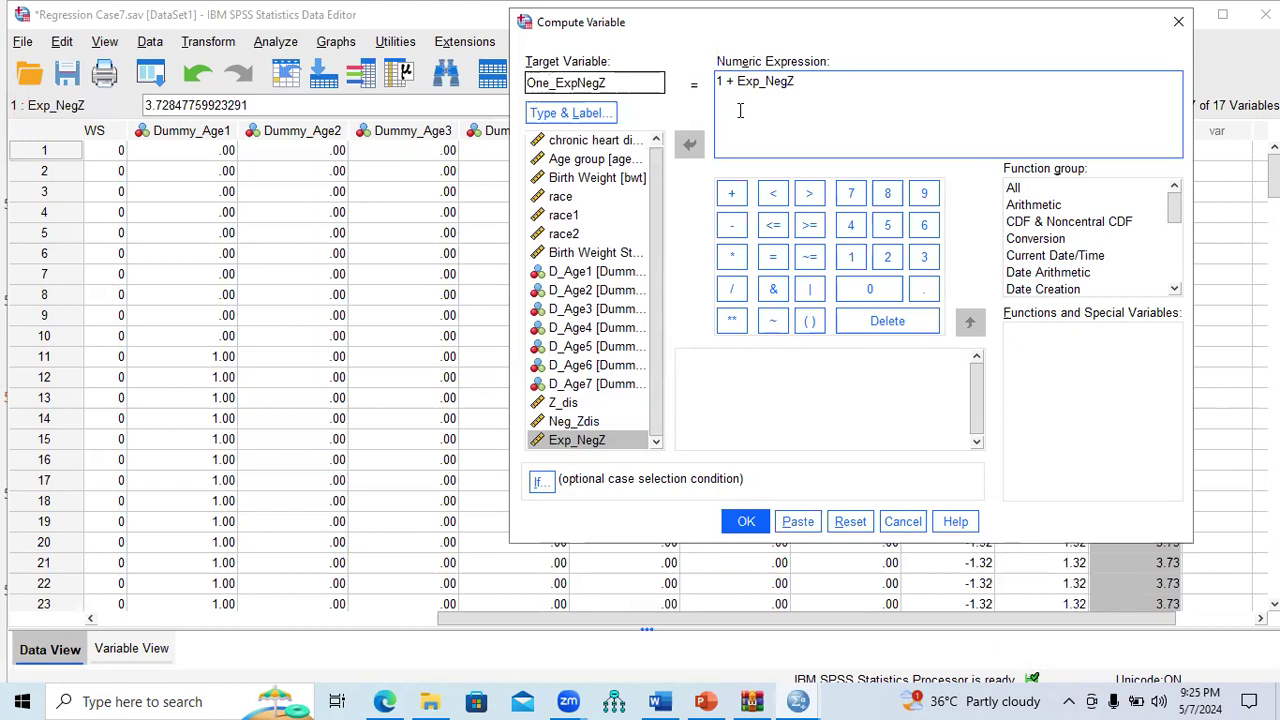
click(747, 522)
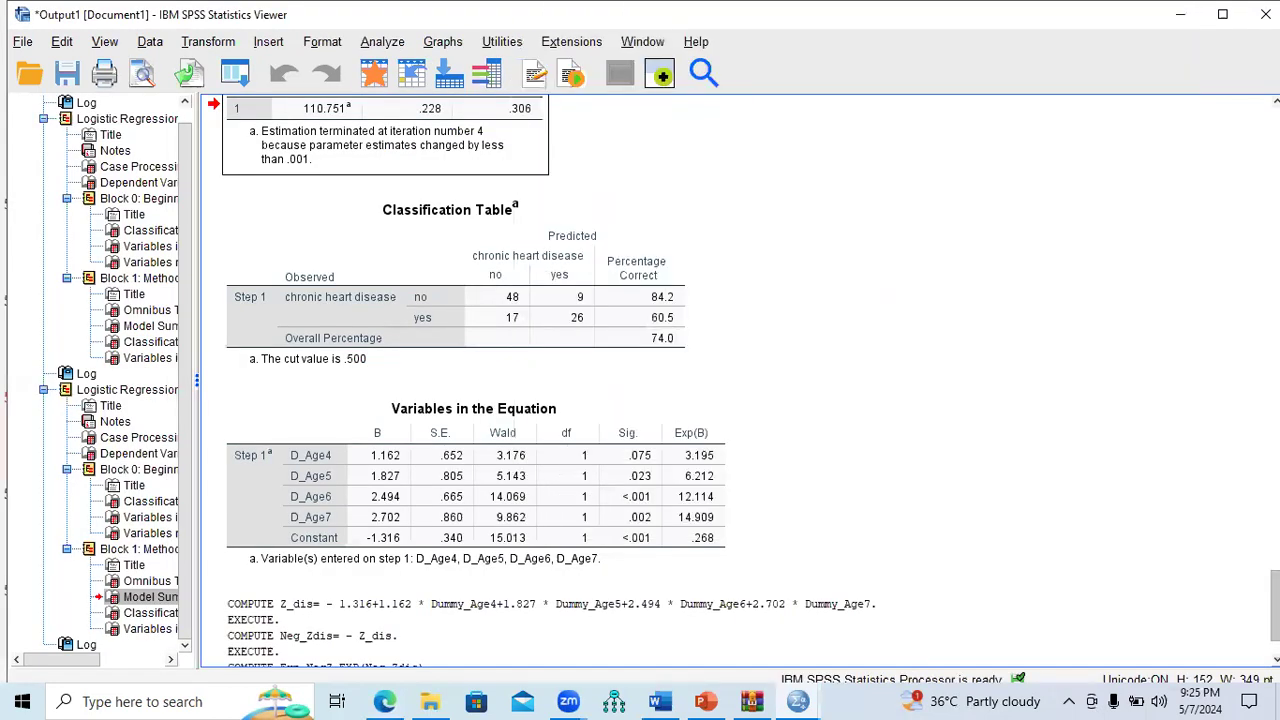
Step: Check that the One_ExpNegZ column reads 4.73 in the data grid
mouse_move(797, 701)
click(898, 648)
drag(880, 617, 987, 622)
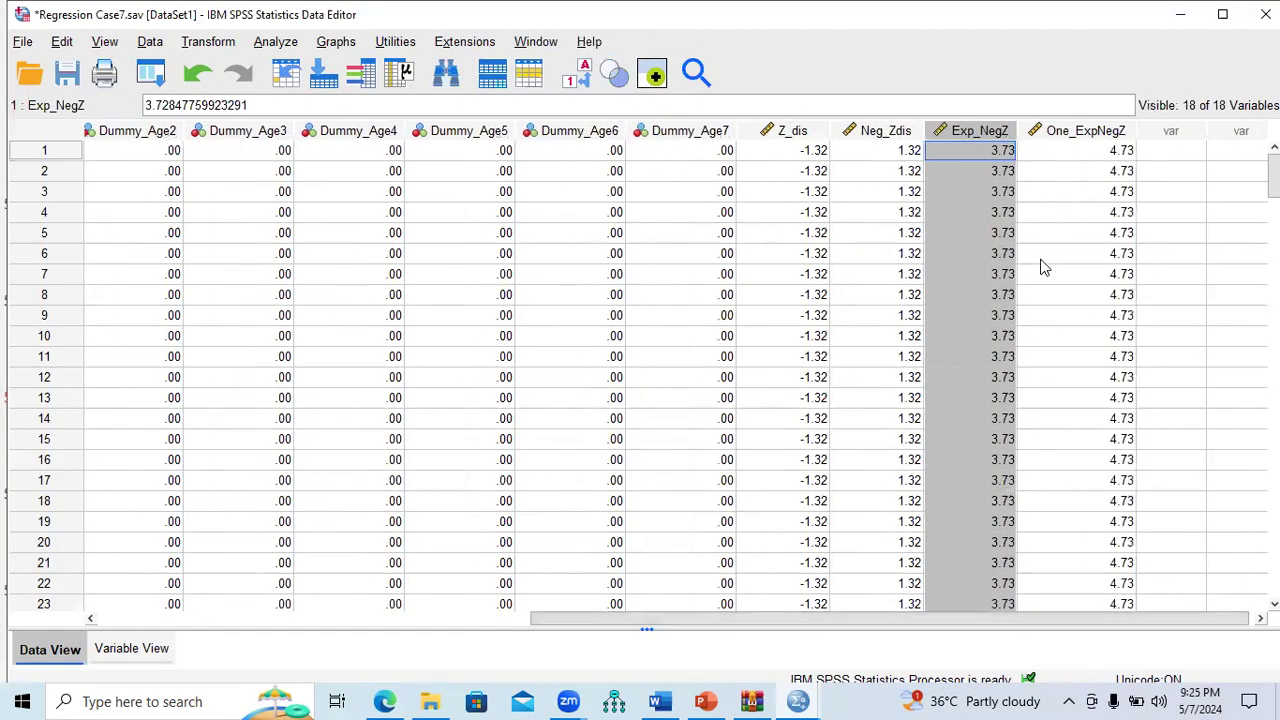
click(1099, 130)
click(706, 701)
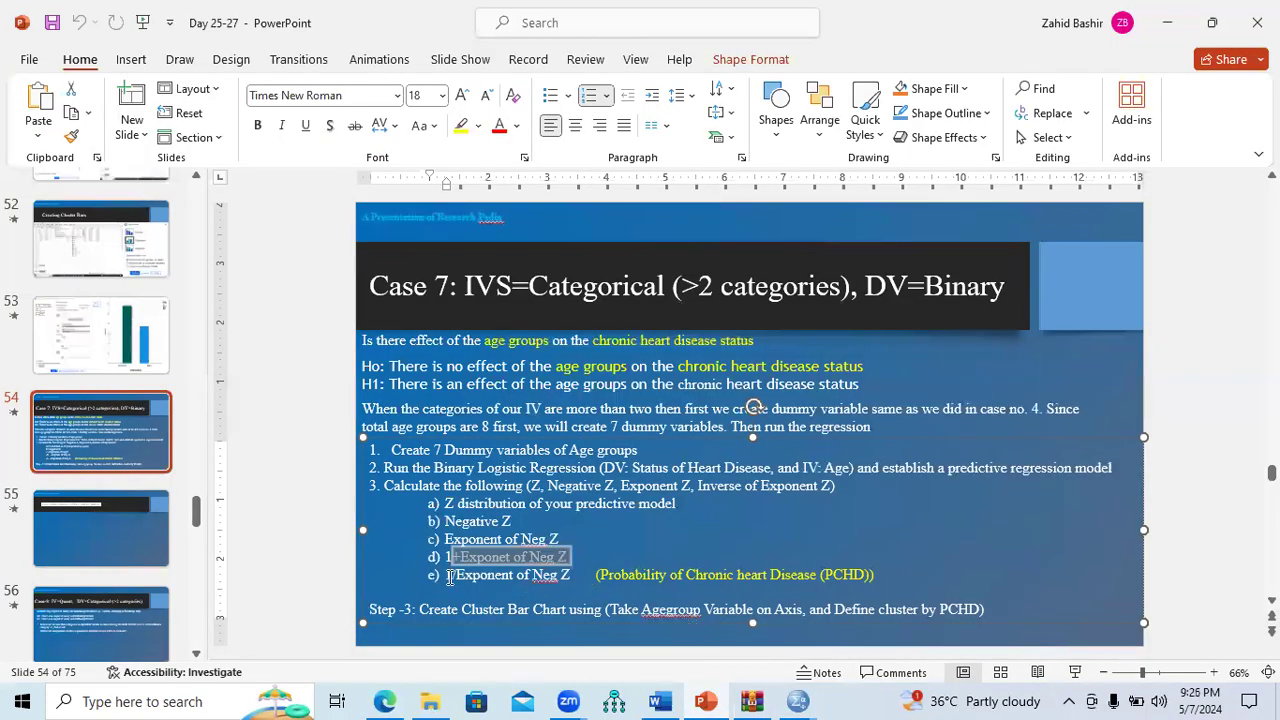
Step: Highlight step e, 1/Exponent of Neg Z, on the slide and return to Regression Case7.sav
drag(447, 577, 879, 575)
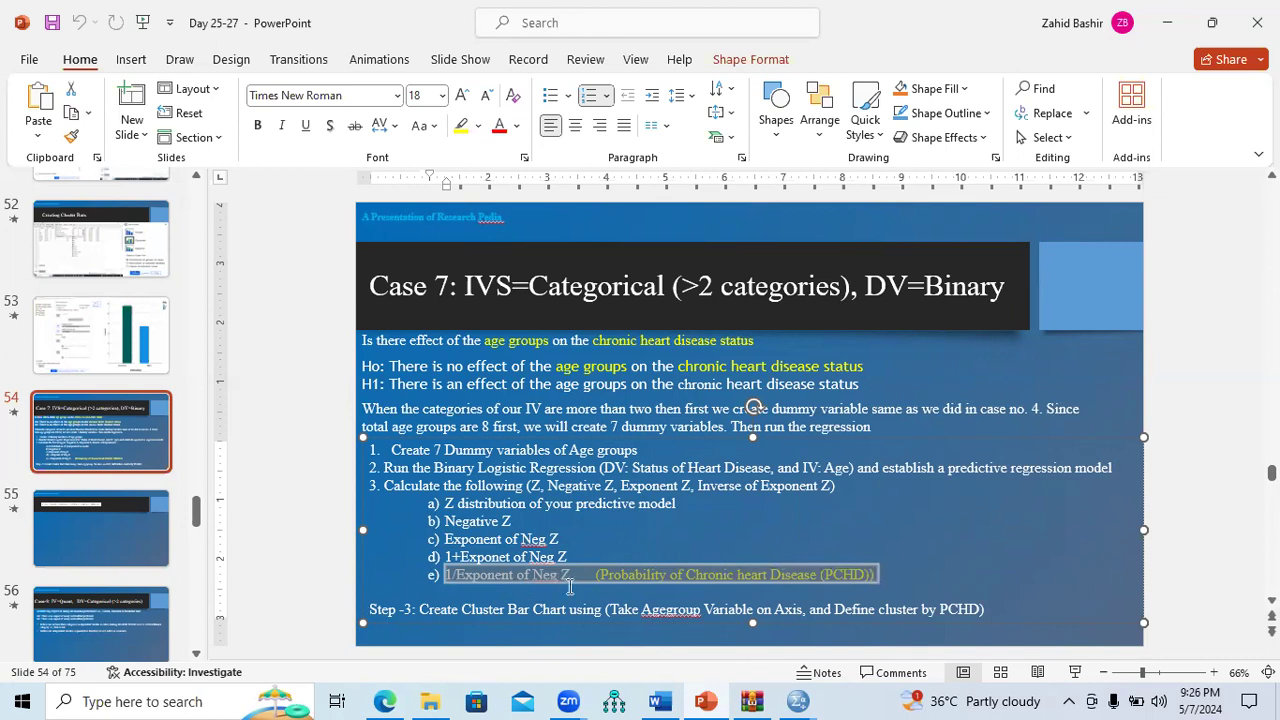
mouse_move(798, 701)
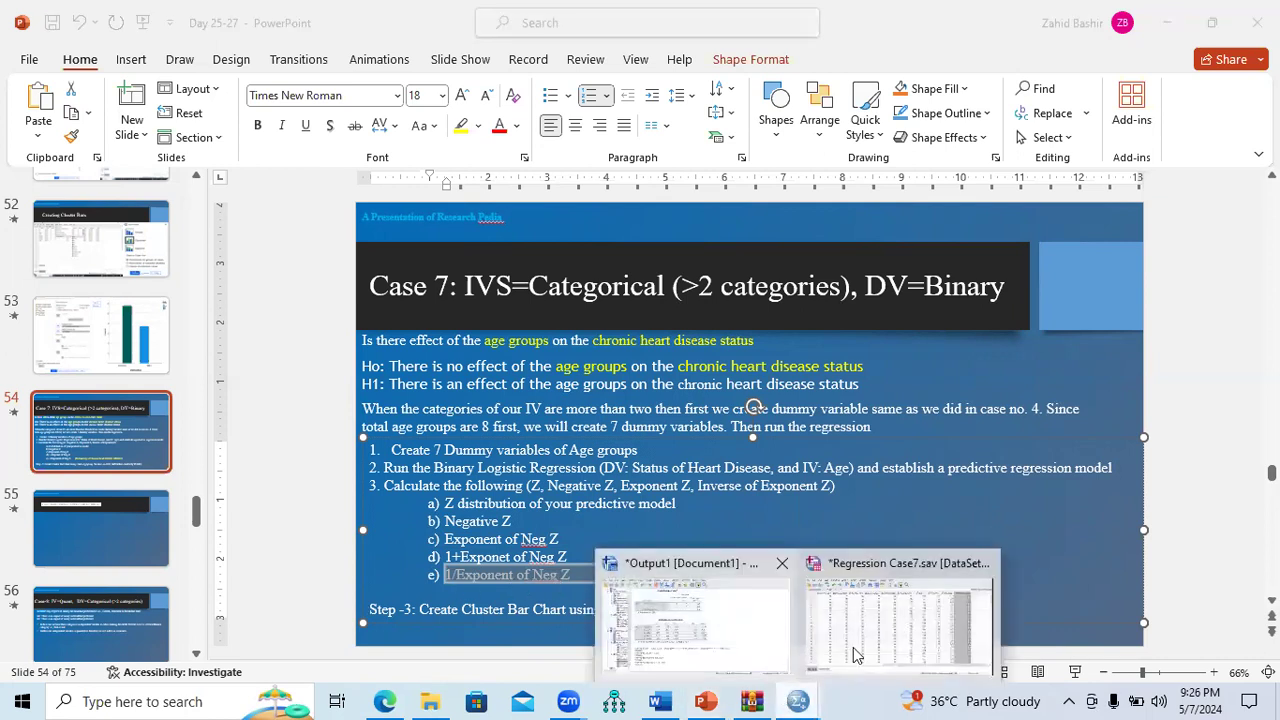
click(855, 655)
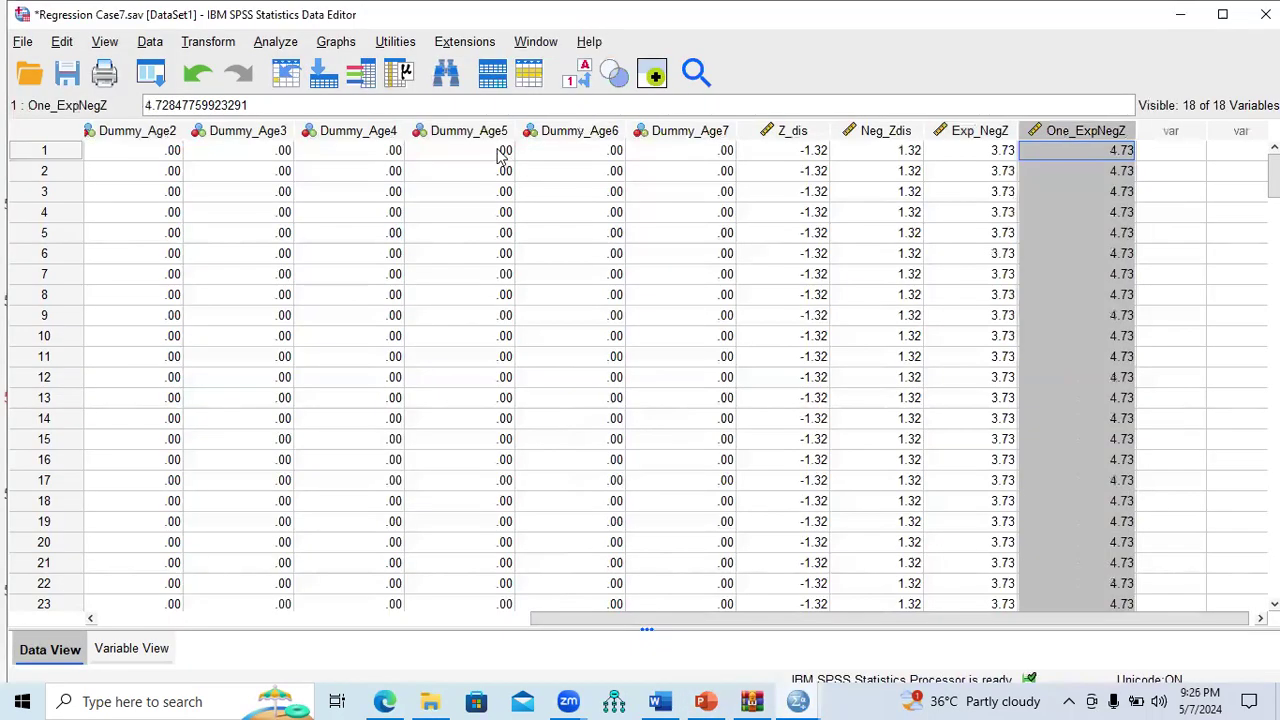
Step: Reset Compute Variable and compute PHCHD = 1 / One_ExpNegZ
click(210, 42)
click(230, 69)
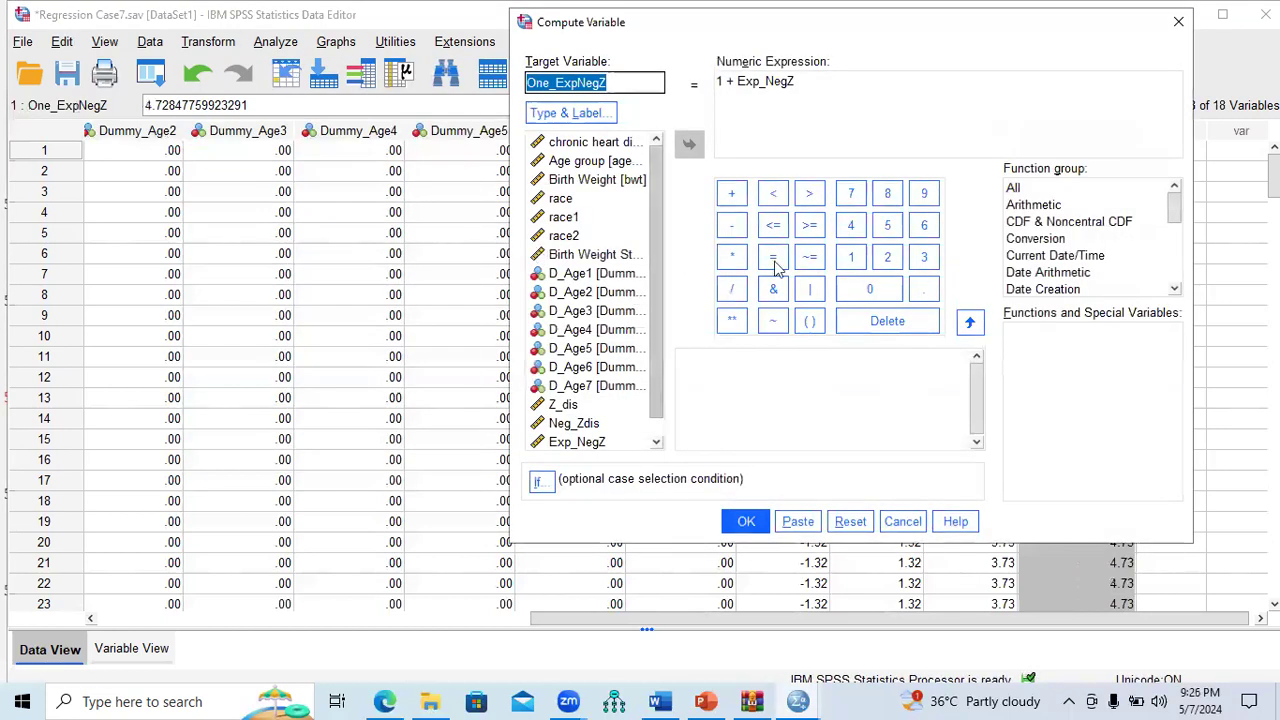
click(850, 521)
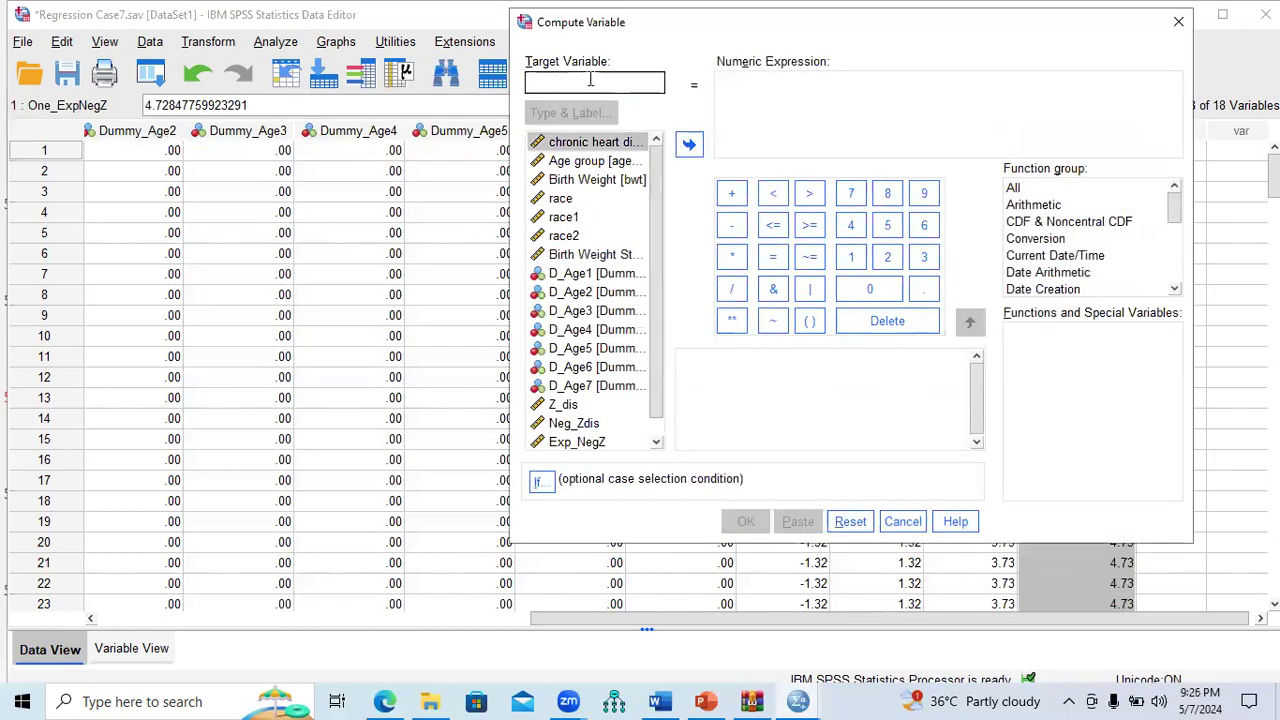
text(PHCHD)
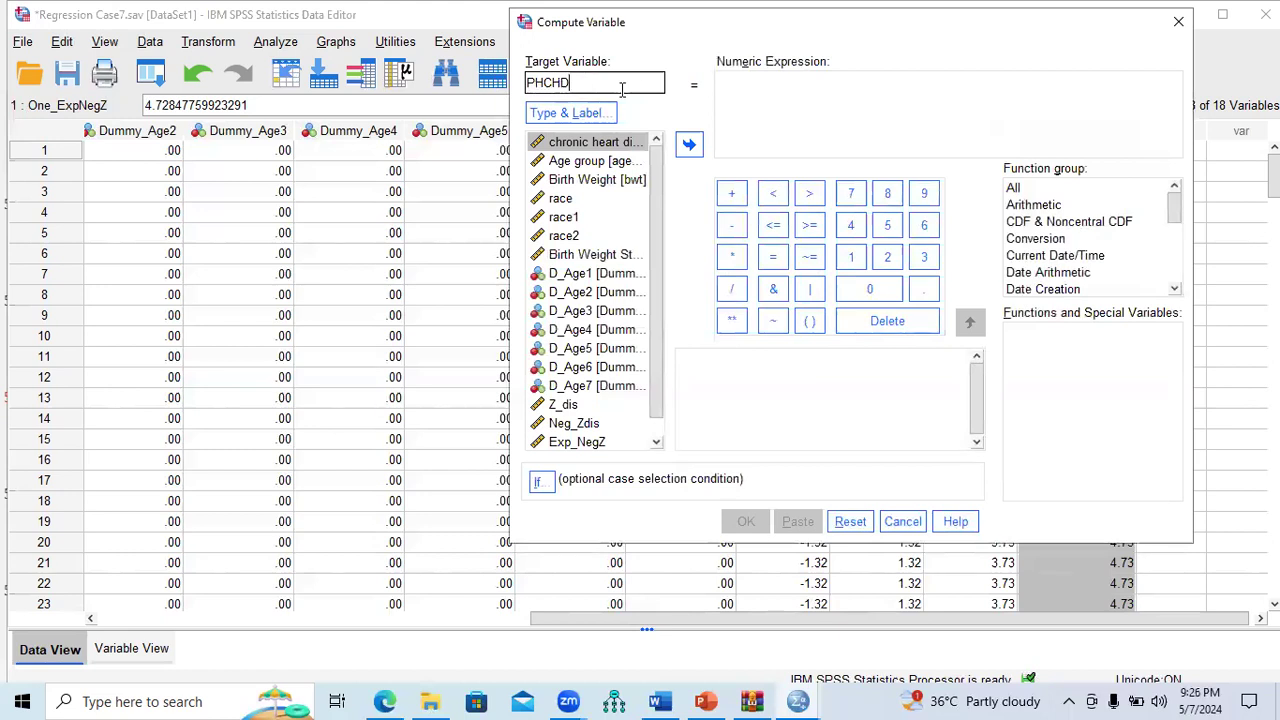
click(782, 100)
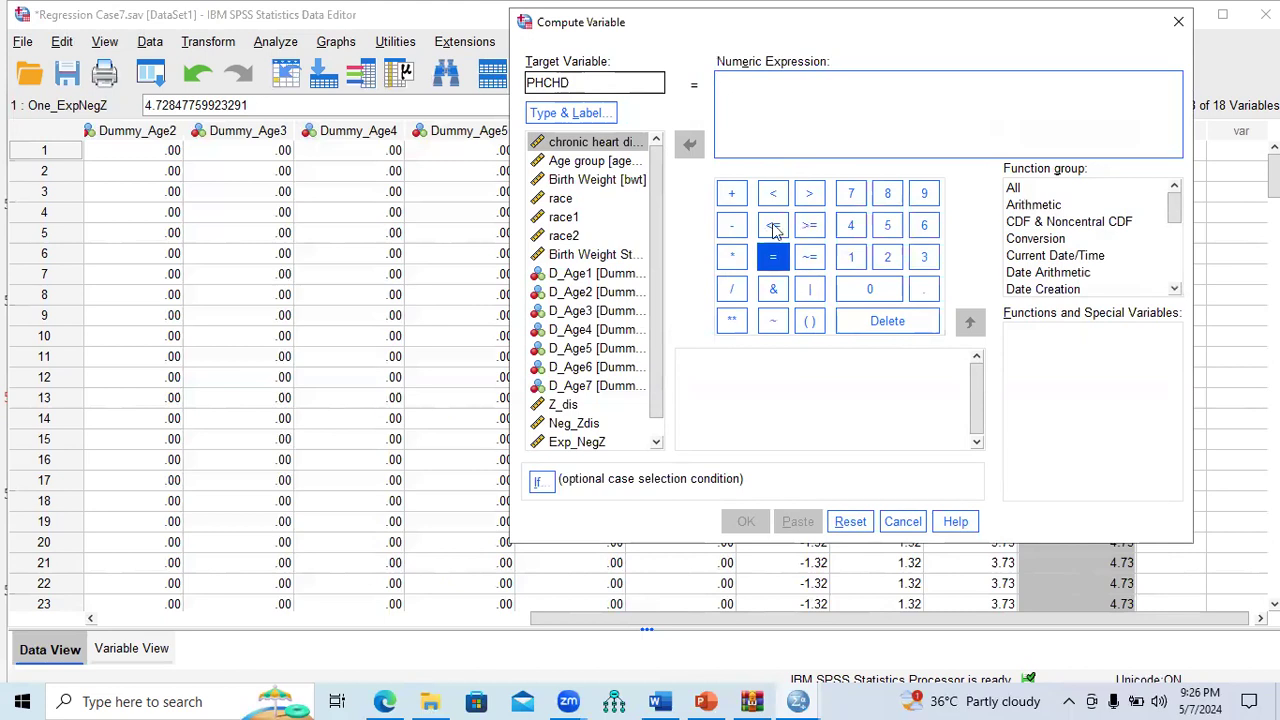
click(733, 289)
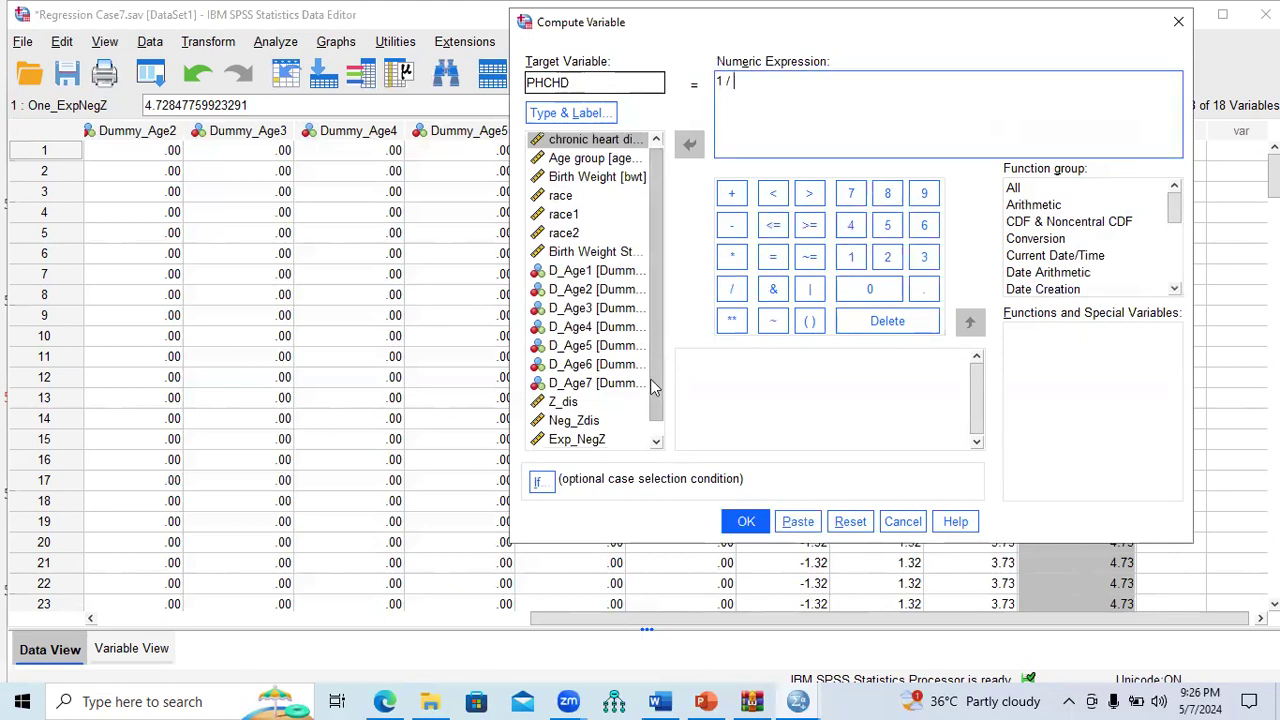
scroll(655, 340, down, 1)
double_click(612, 441)
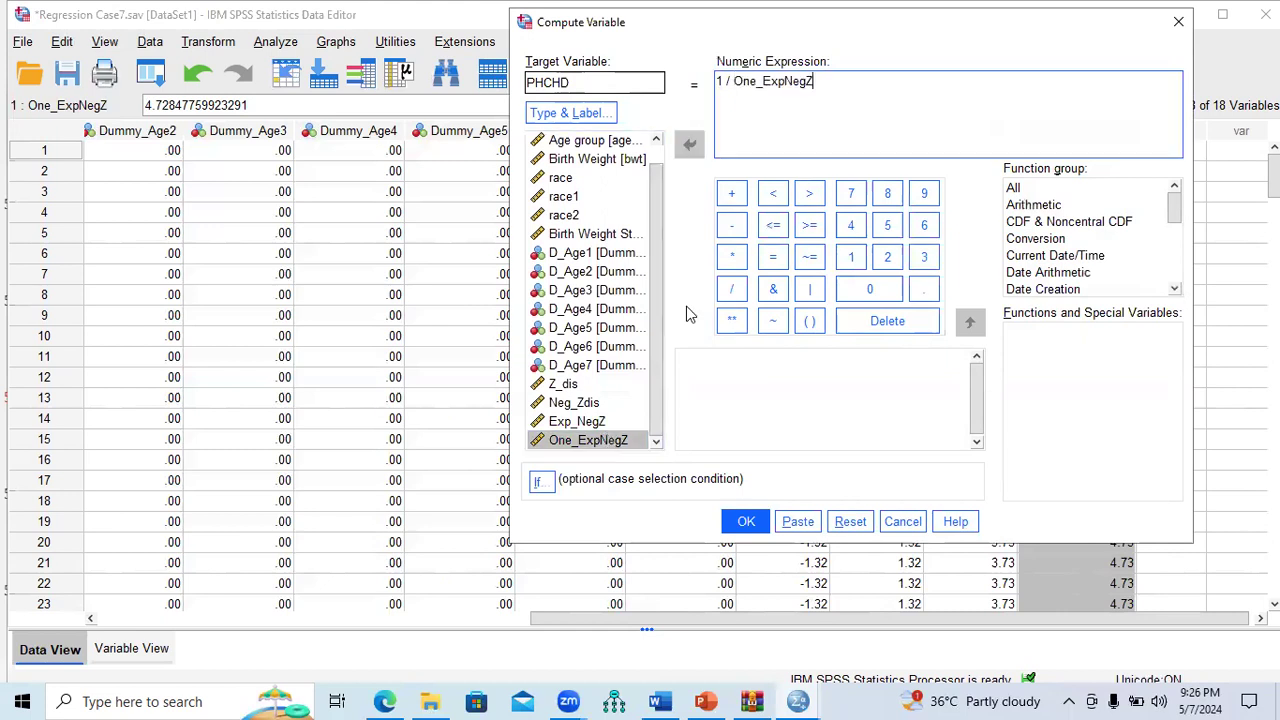
click(746, 521)
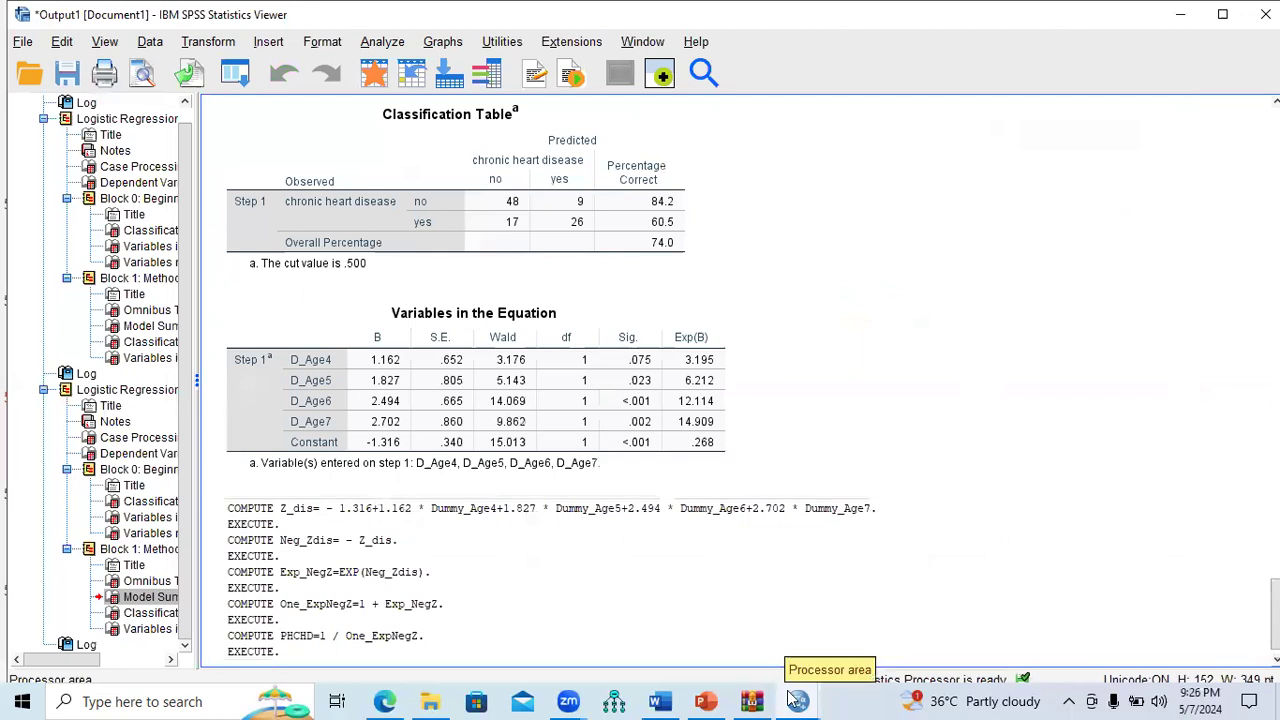
Step: In Regression Case7.sav, confirm PHCHD reads .21, .46 and .63, then return to the slide
click(798, 701)
click(876, 650)
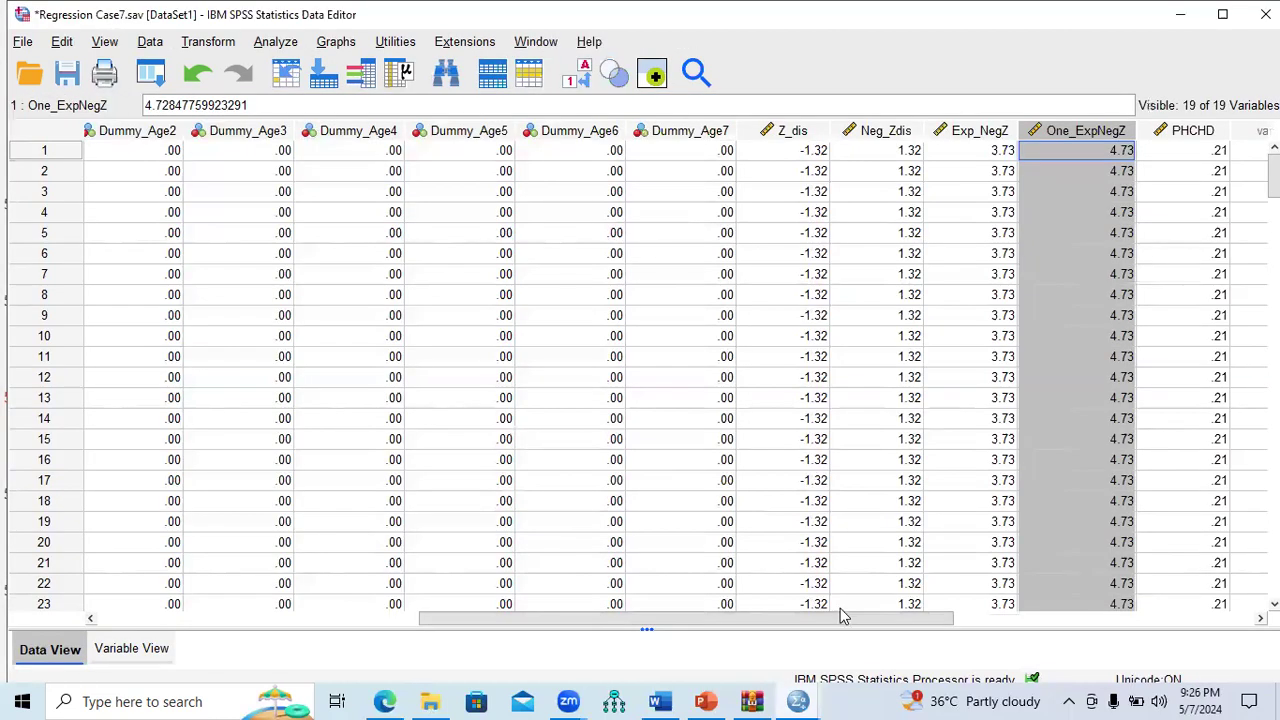
drag(850, 620, 938, 628)
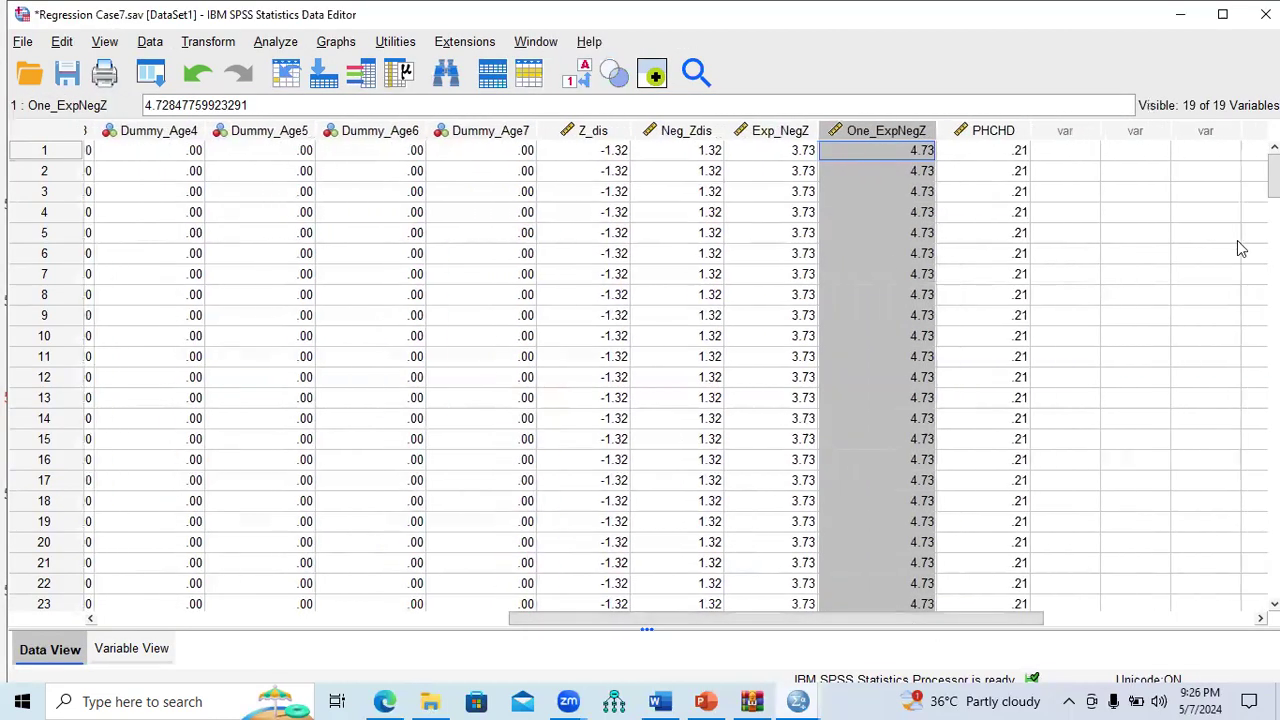
click(1020, 138)
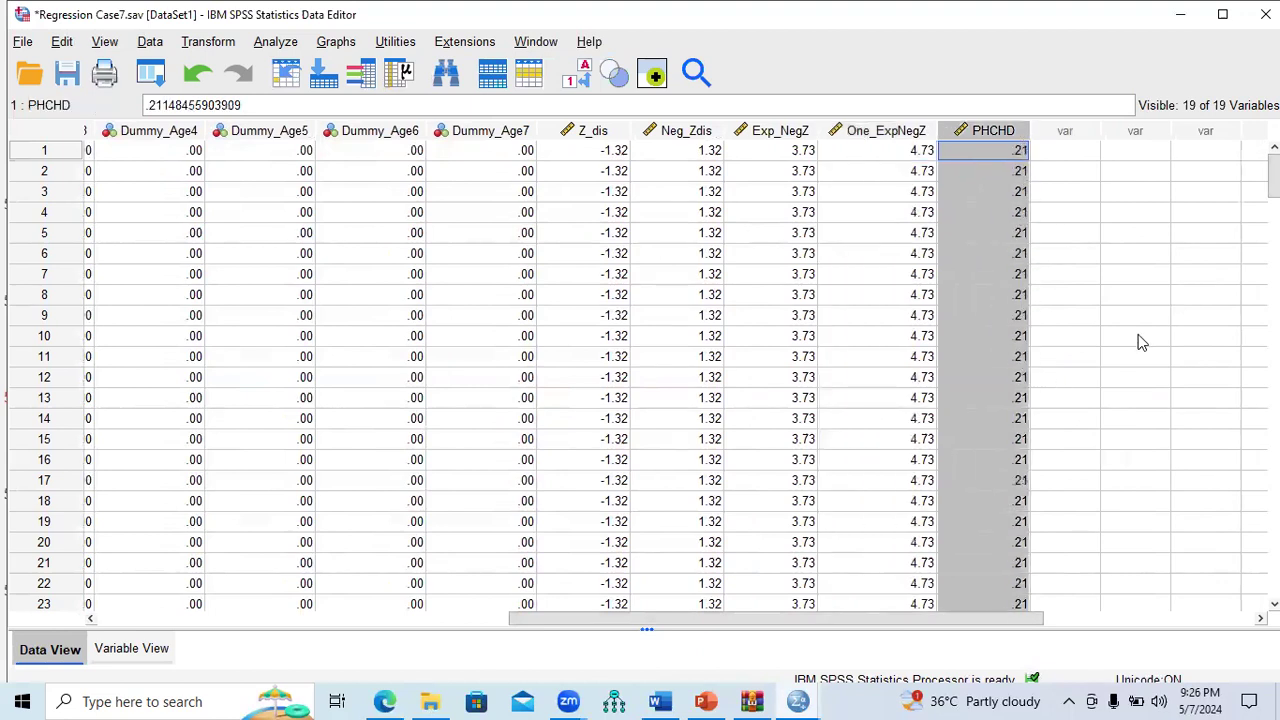
mouse_move(1274, 176)
mouse_down()
mouse_move(1274, 554)
mouse_move(1274, 165)
mouse_up()
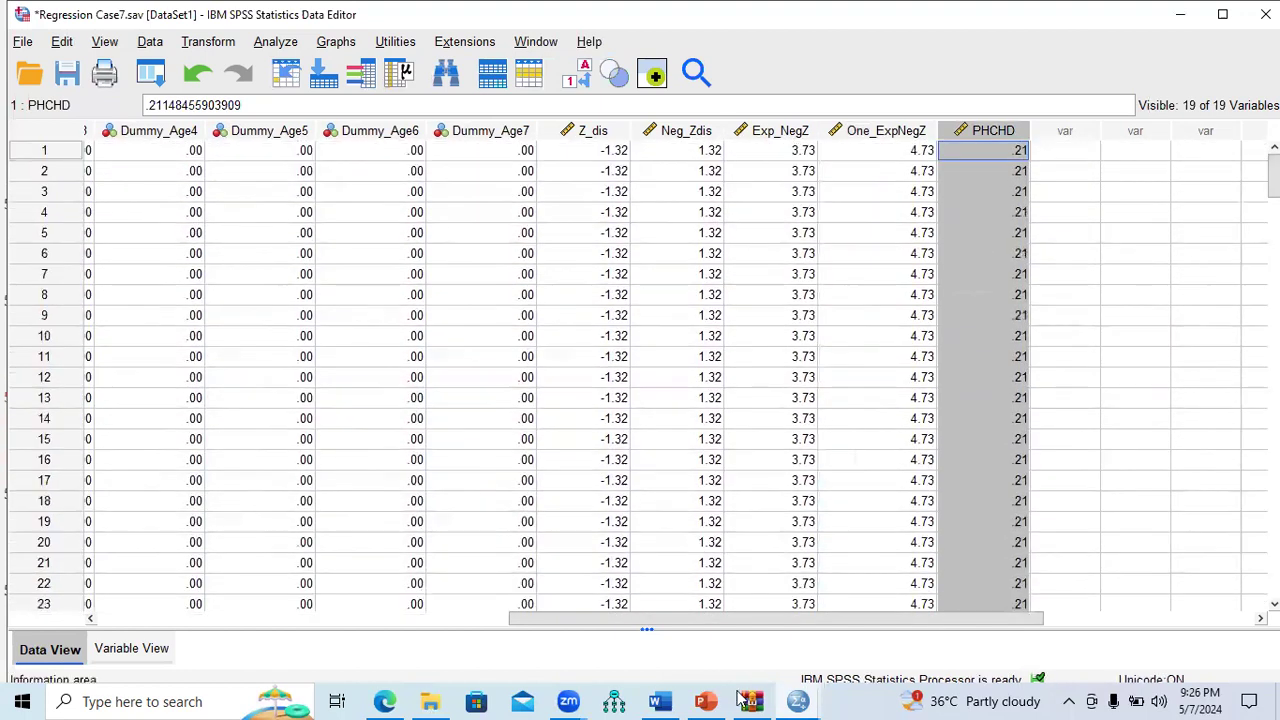
click(716, 699)
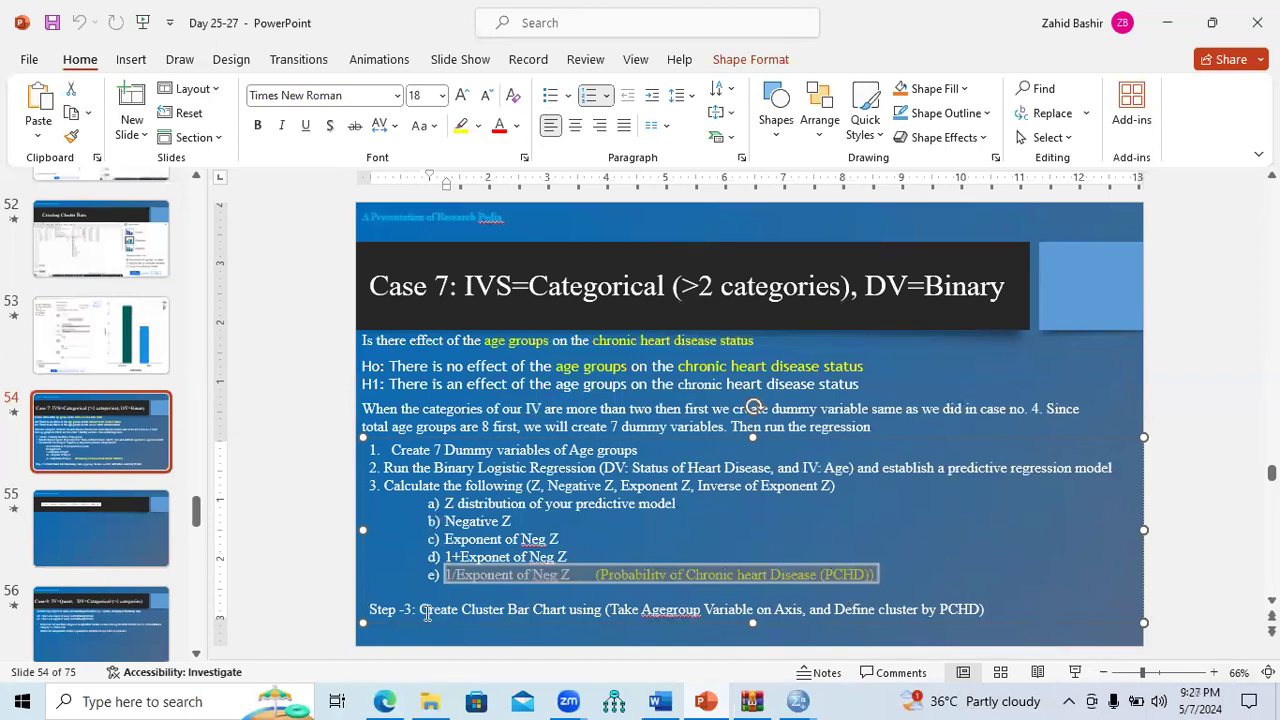
Step: Review the Step -3 cluster bar chart instruction on the slide, then return to SPSS
drag(419, 610, 956, 614)
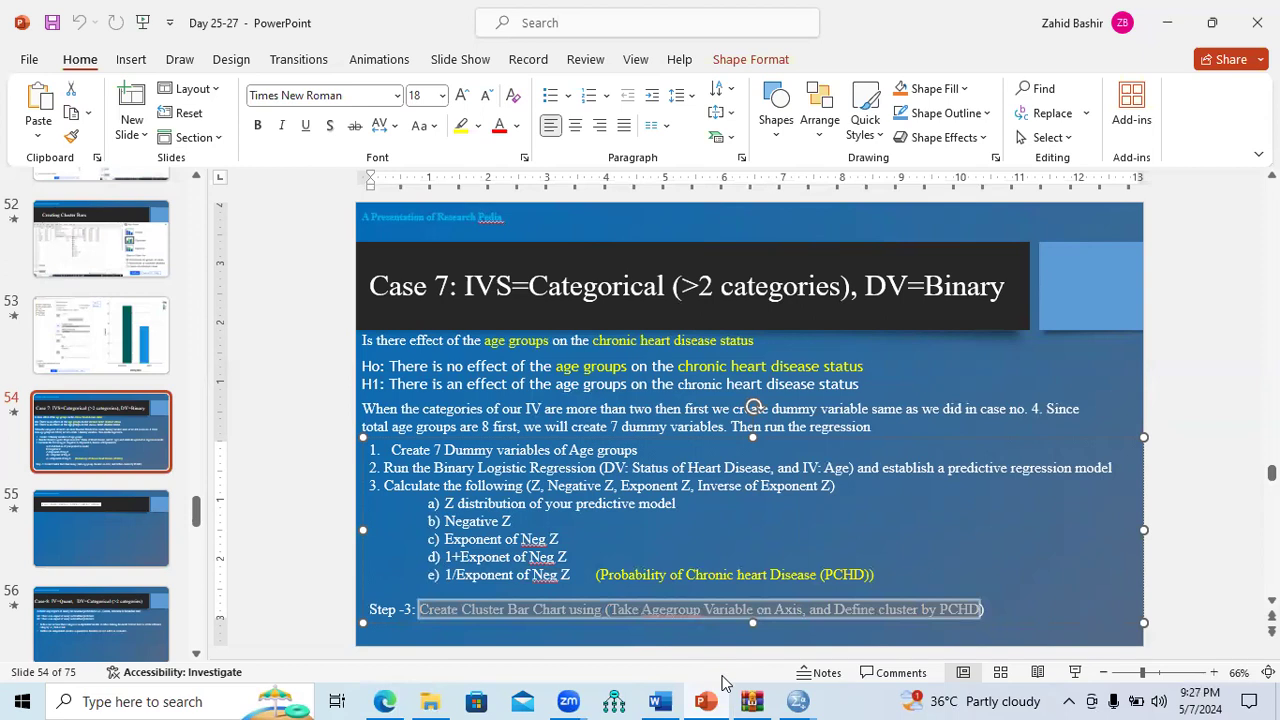
click(707, 699)
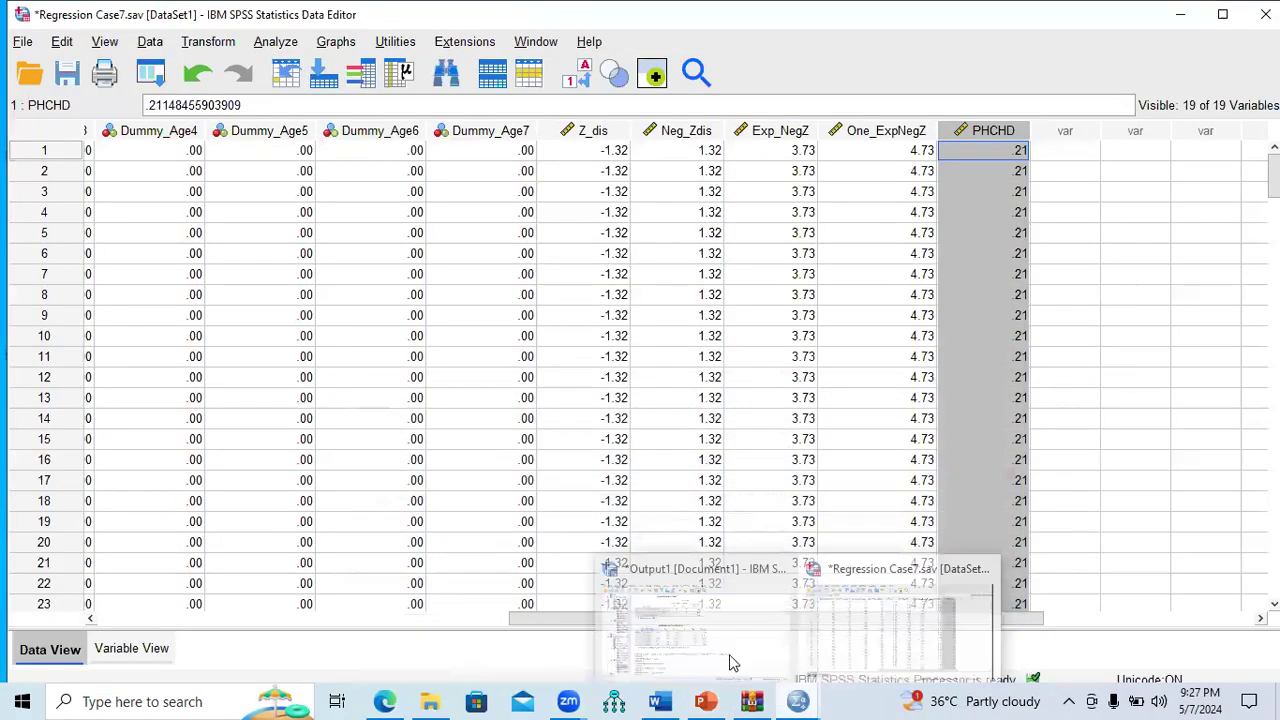
Step: Define a legacy Clustered bar chart with Age group [agegrp] on the category axis and PHCHD as clusters
click(338, 44)
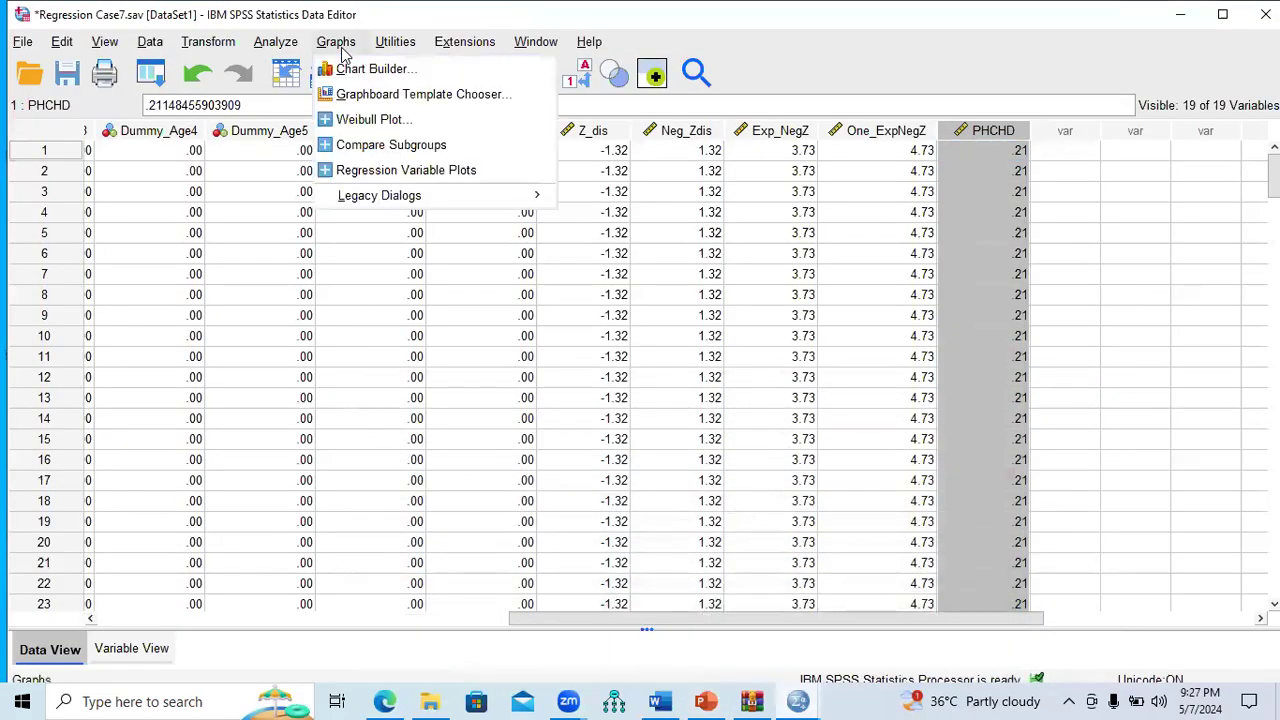
mouse_move(380, 200)
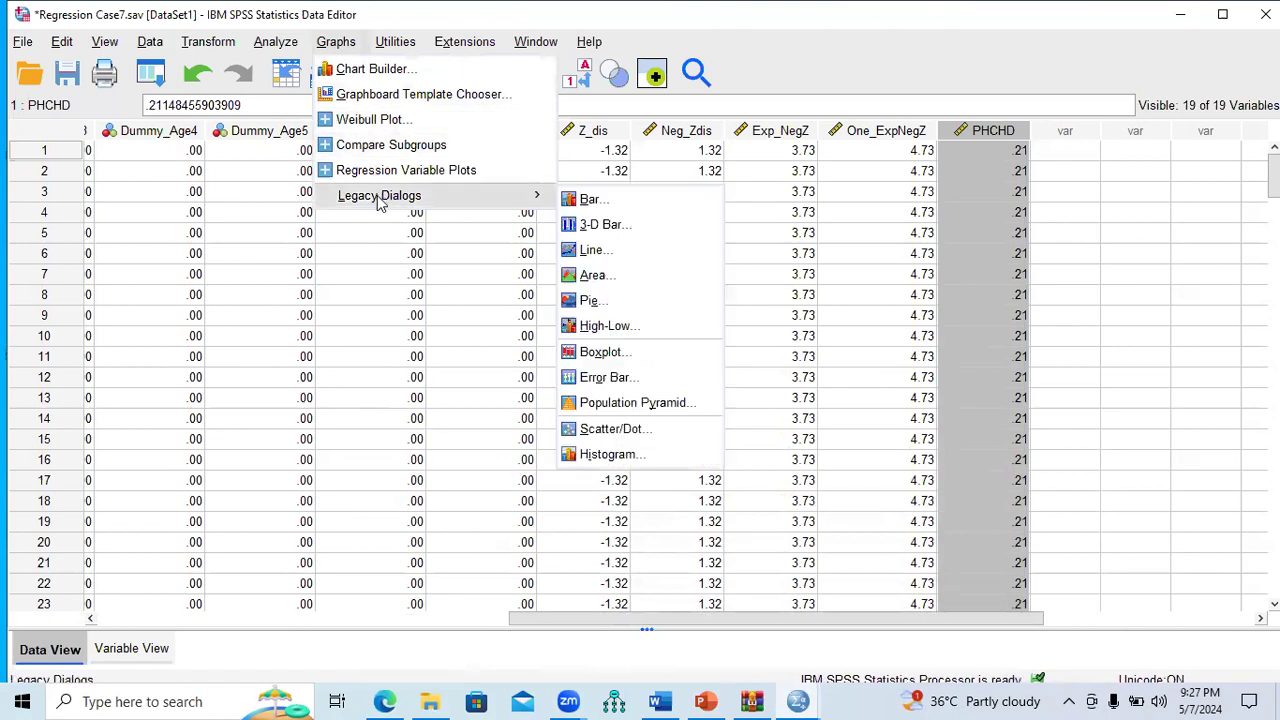
click(586, 200)
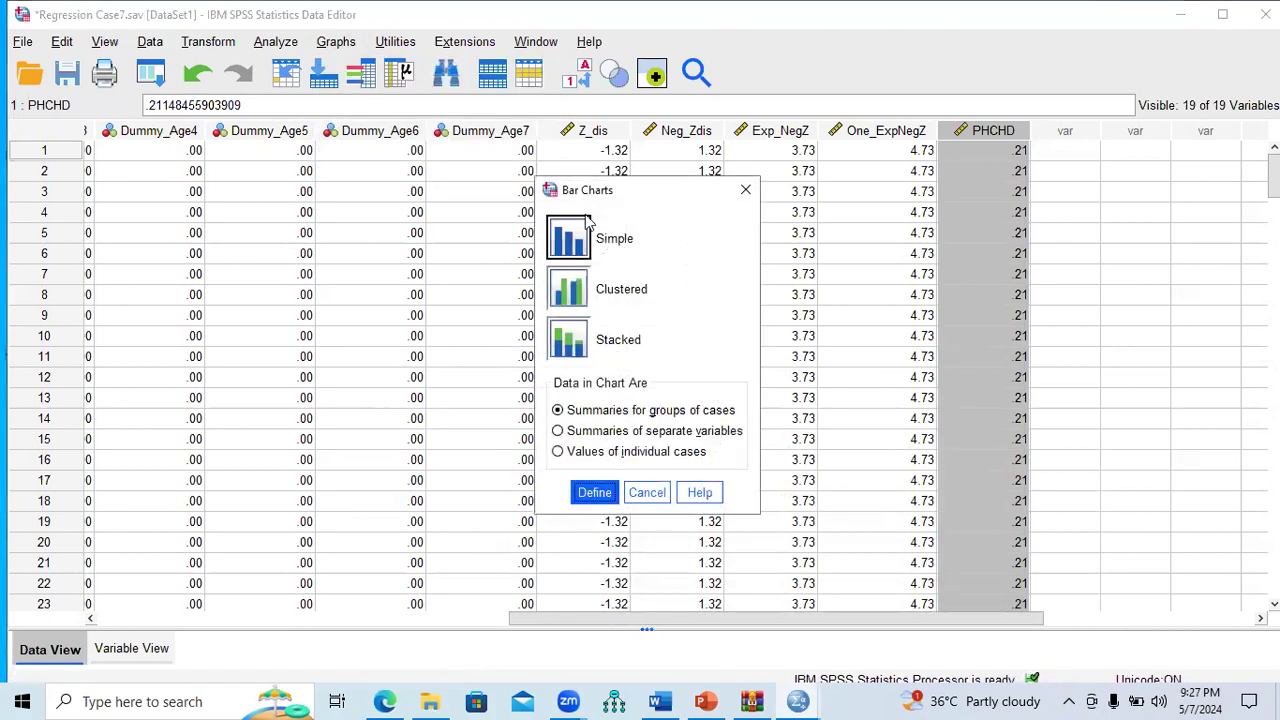
double_click(577, 300)
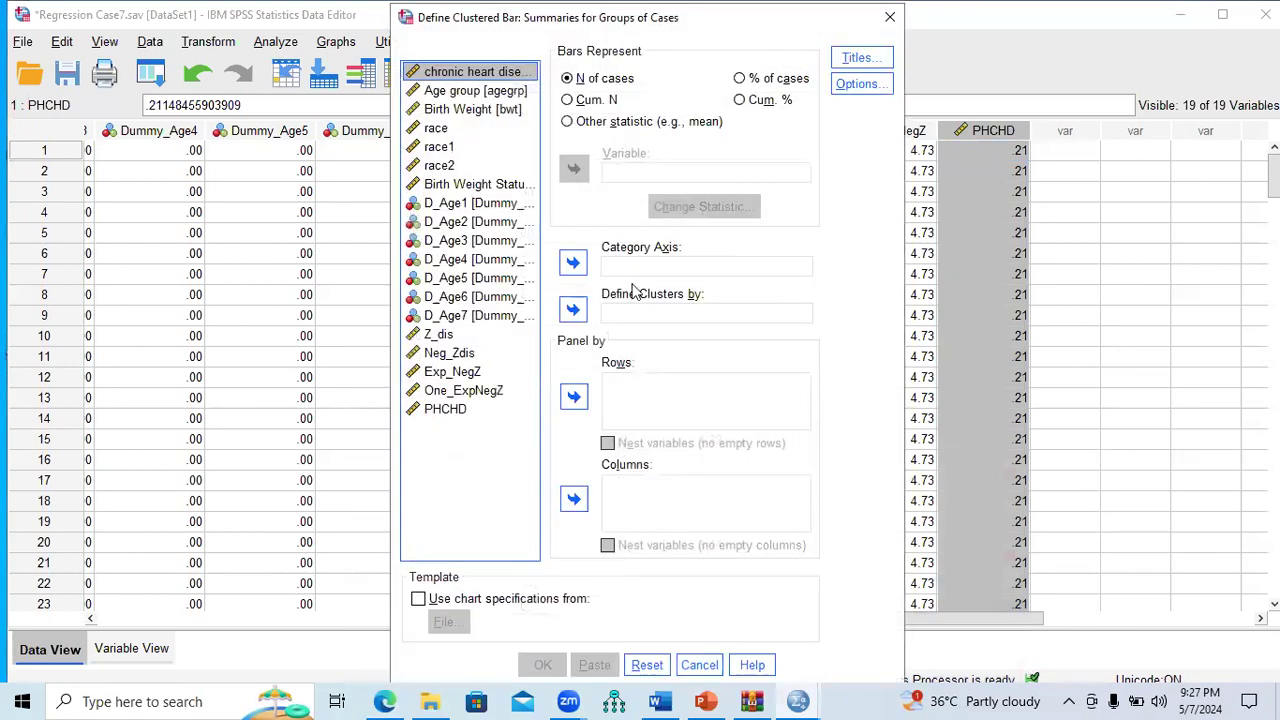
click(483, 93)
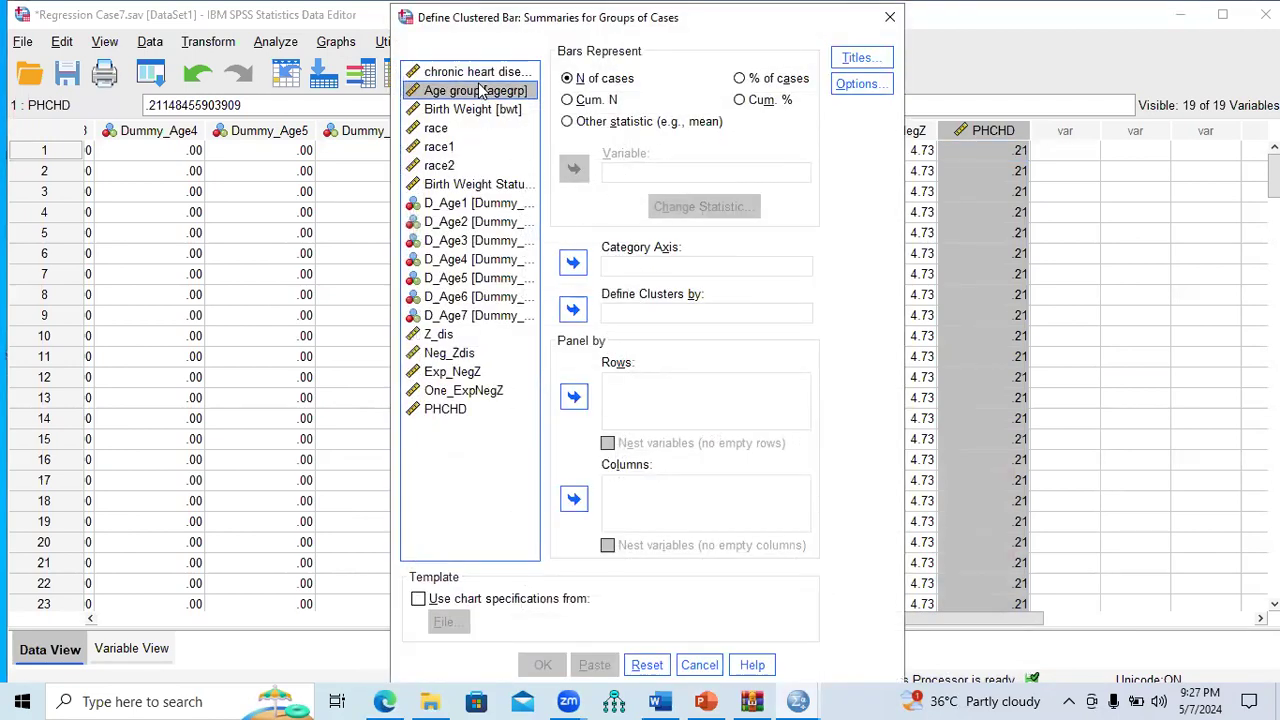
click(575, 276)
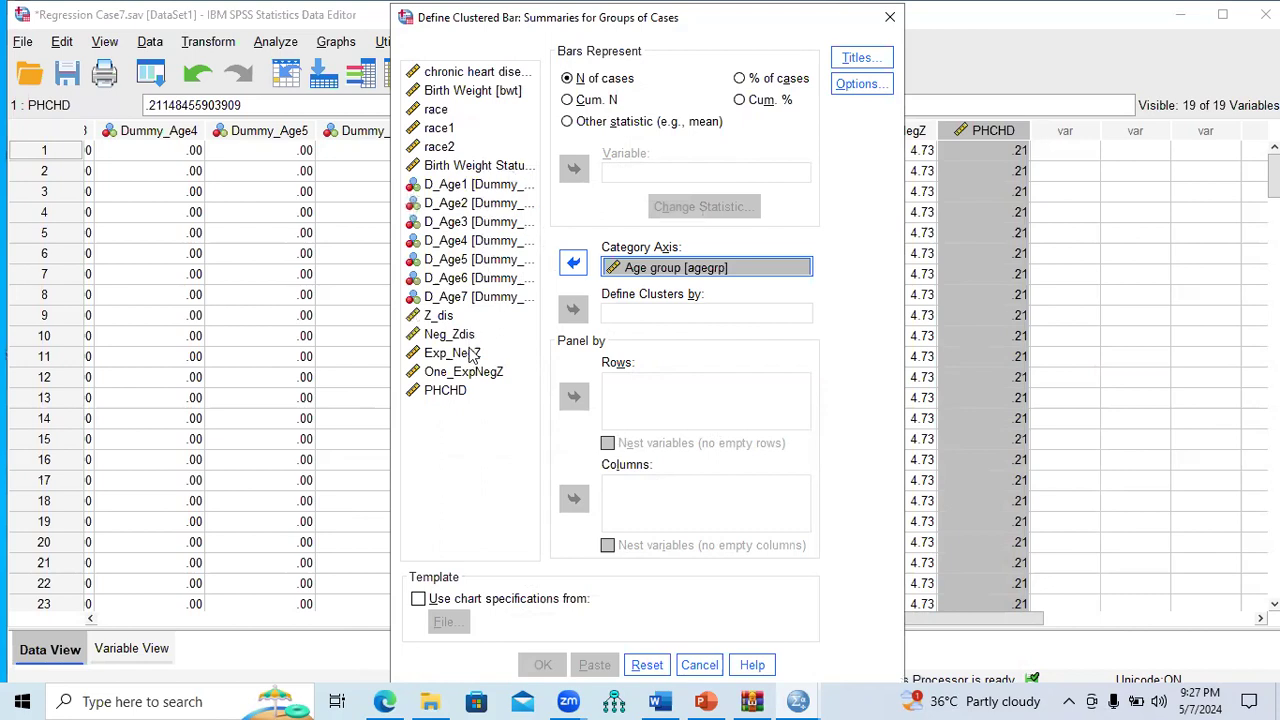
click(445, 390)
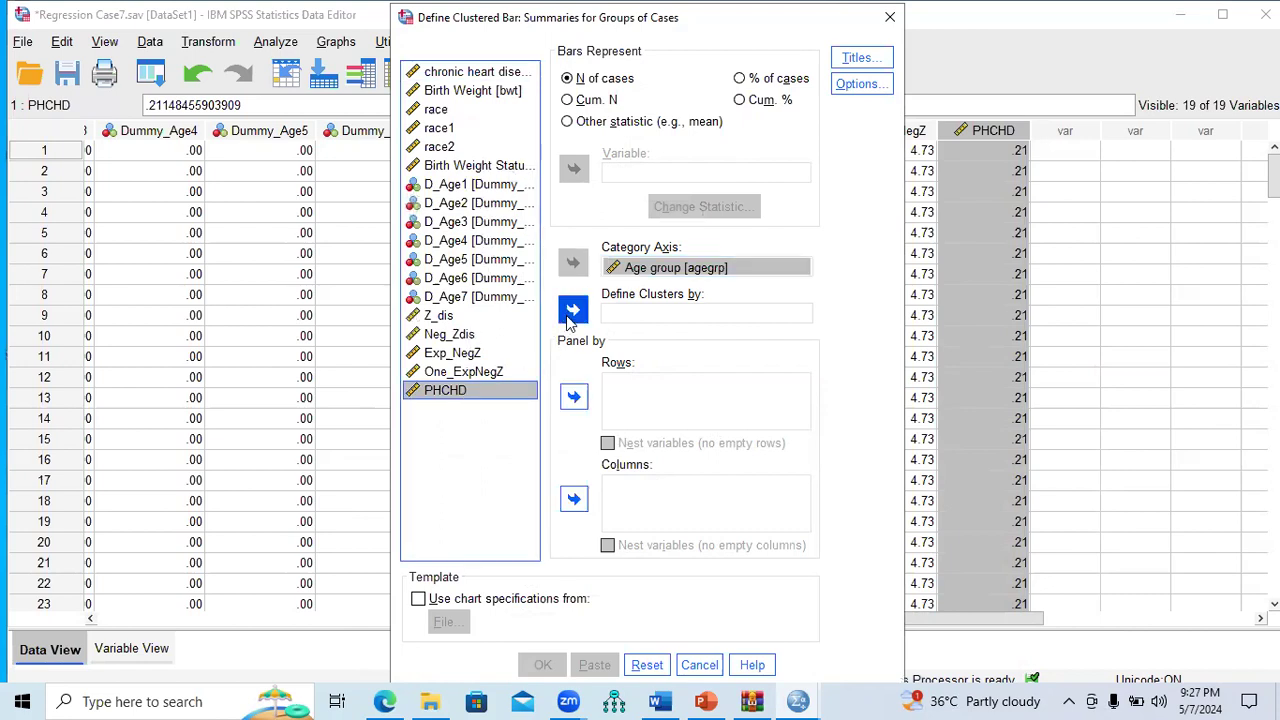
click(572, 311)
Step: Generate the clustered PHCHD bar chart, then show the Case-8 slide 56 in PowerPoint
click(553, 666)
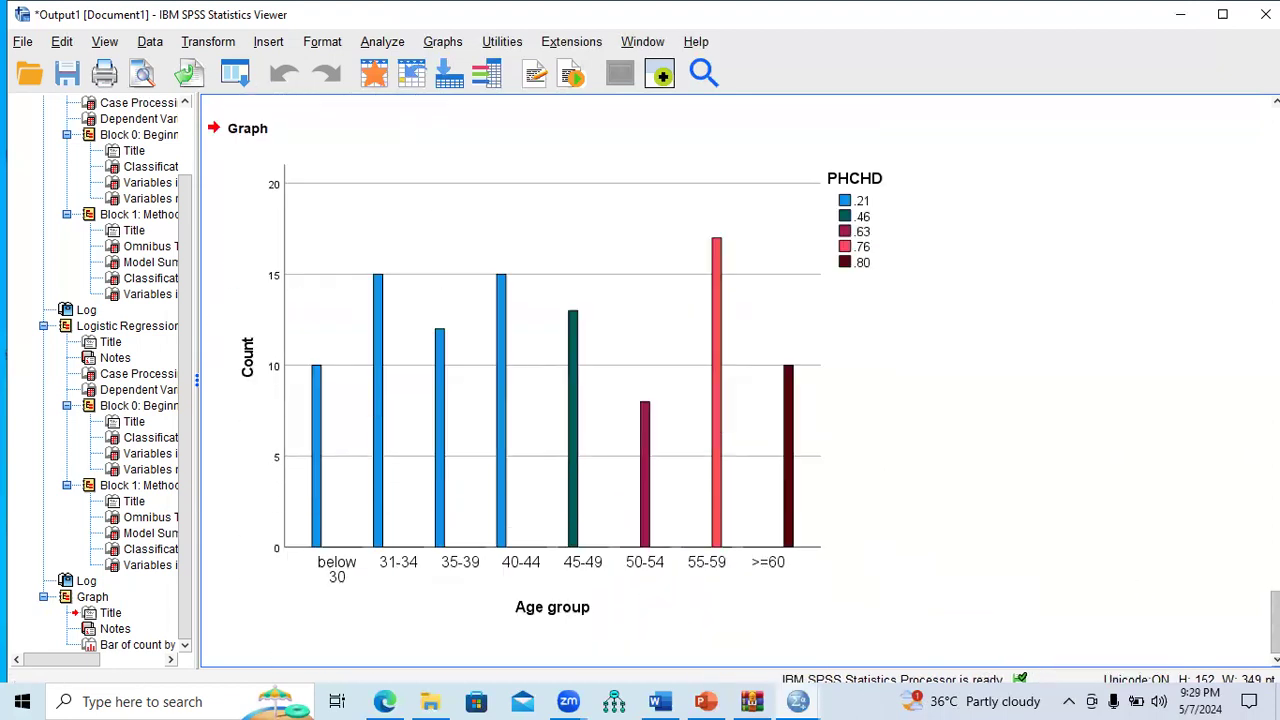
click(706, 701)
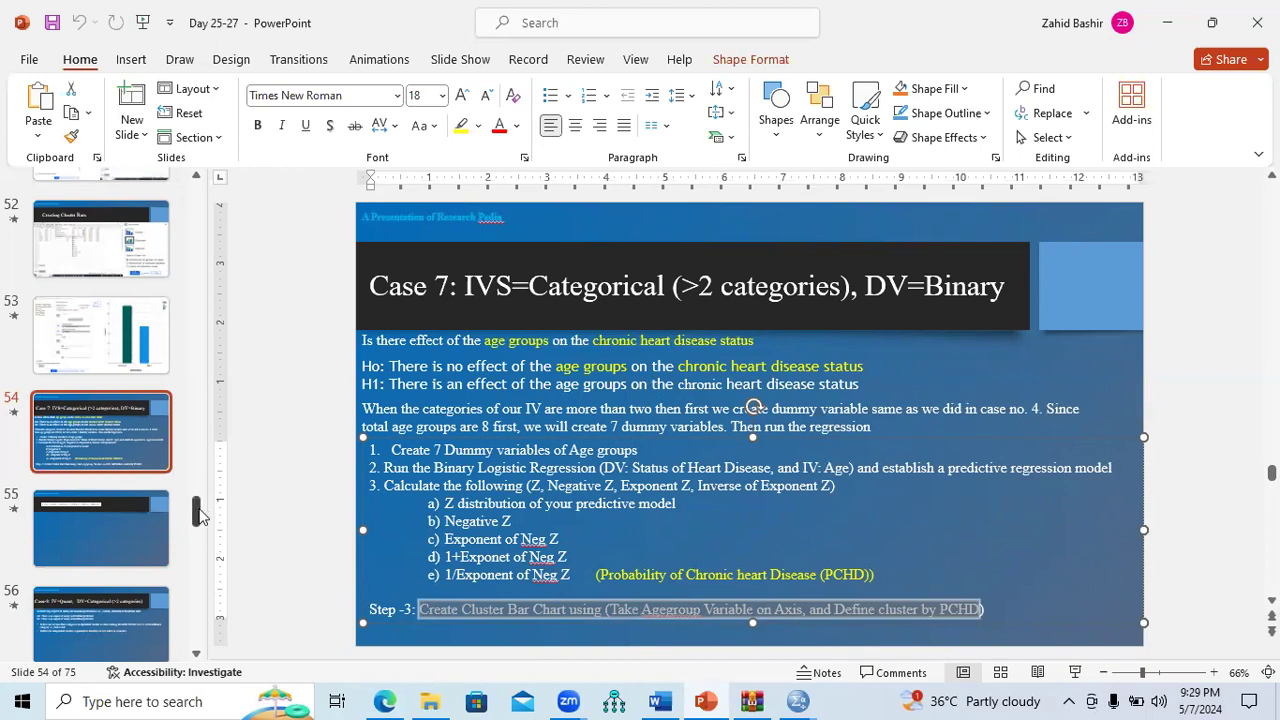
drag(200, 512, 200, 528)
scroll(200, 528, down, 2)
click(143, 366)
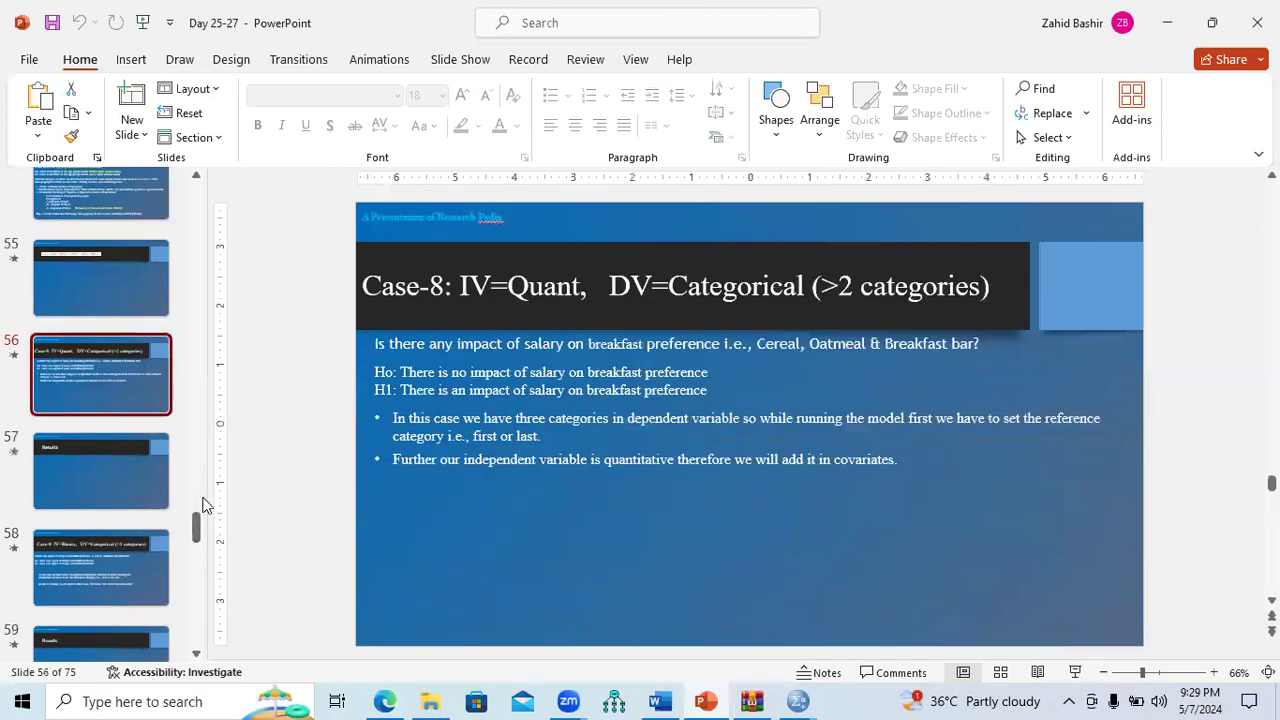